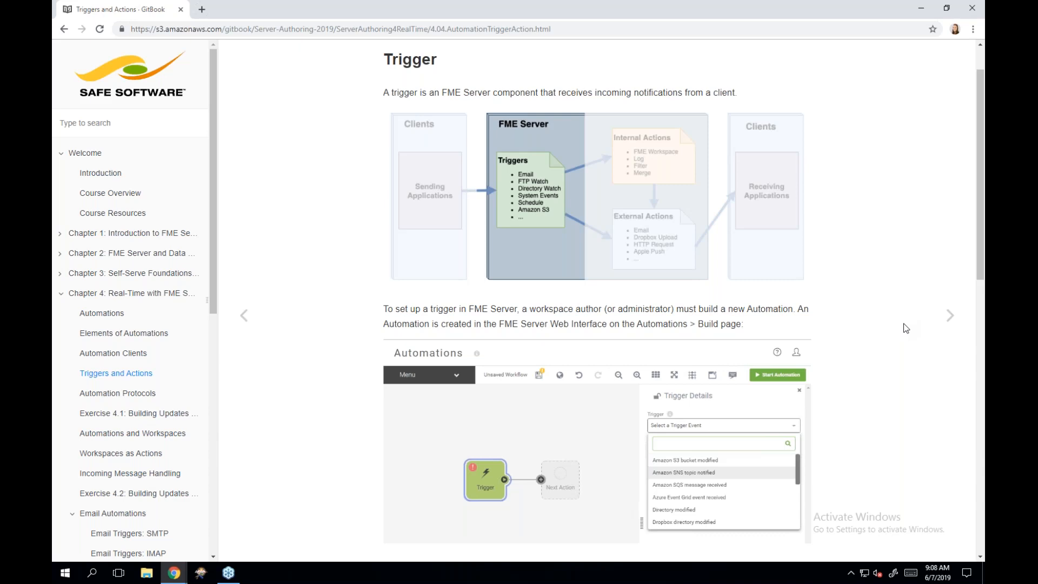
- Enlarge and review the trigger-selection and action-selection screenshots on the current course page
scroll(906, 328, down, 2)
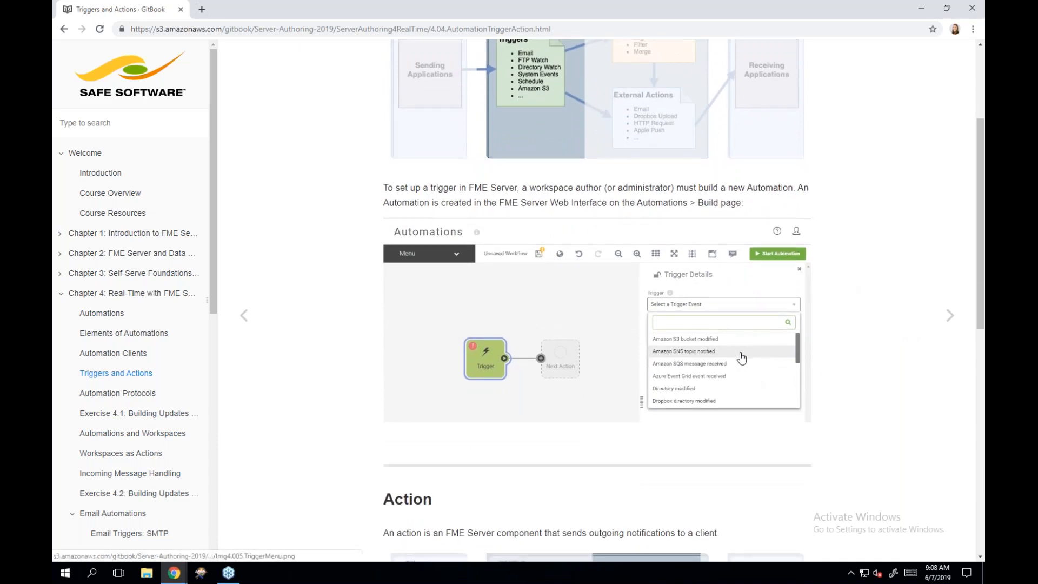
click(643, 353)
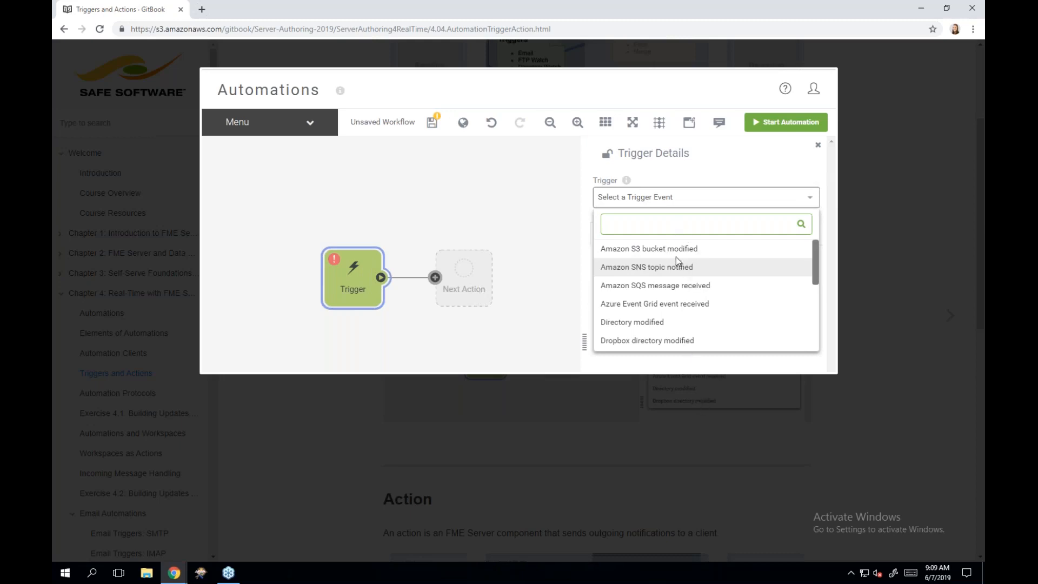
click(689, 427)
scroll(690, 431, down, 2)
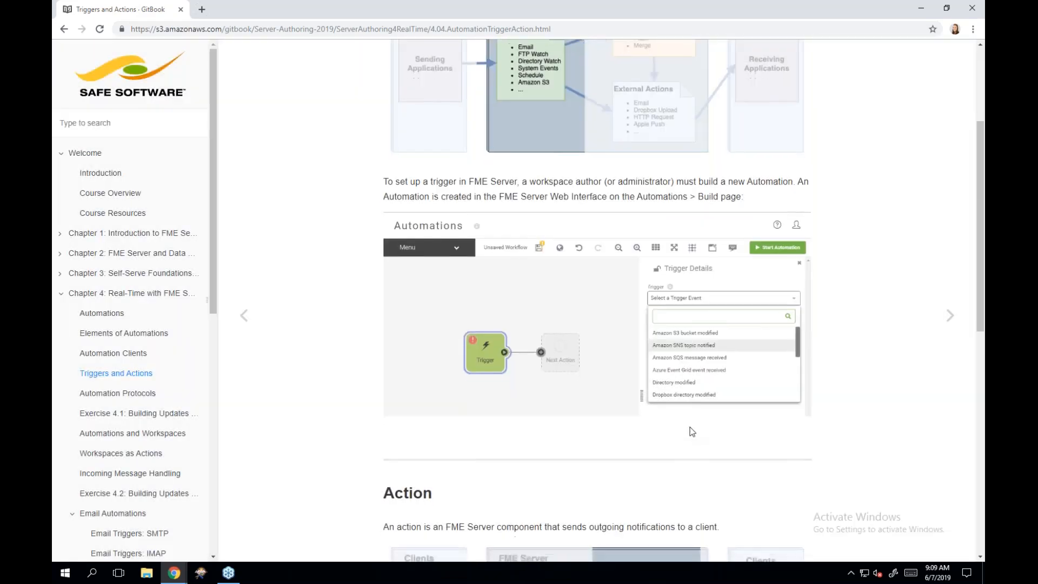
scroll(690, 431, down, 3)
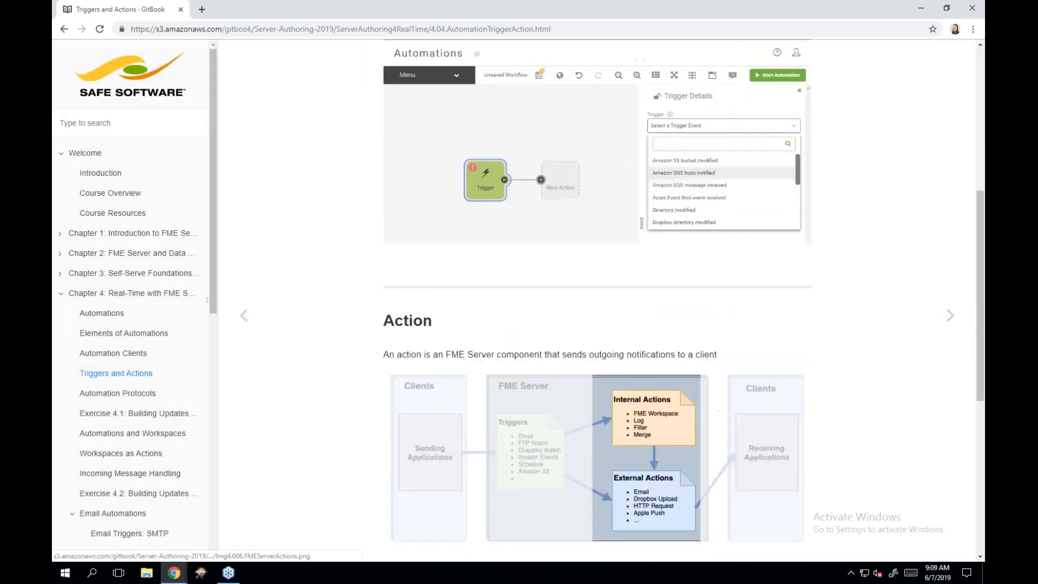
scroll(459, 486, down, 3)
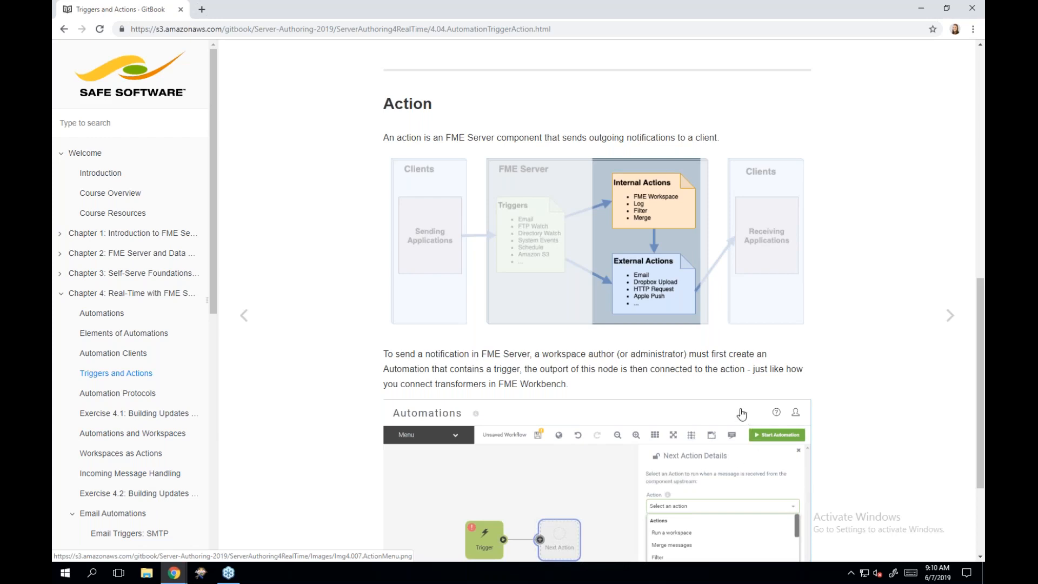
scroll(742, 414, down, 3)
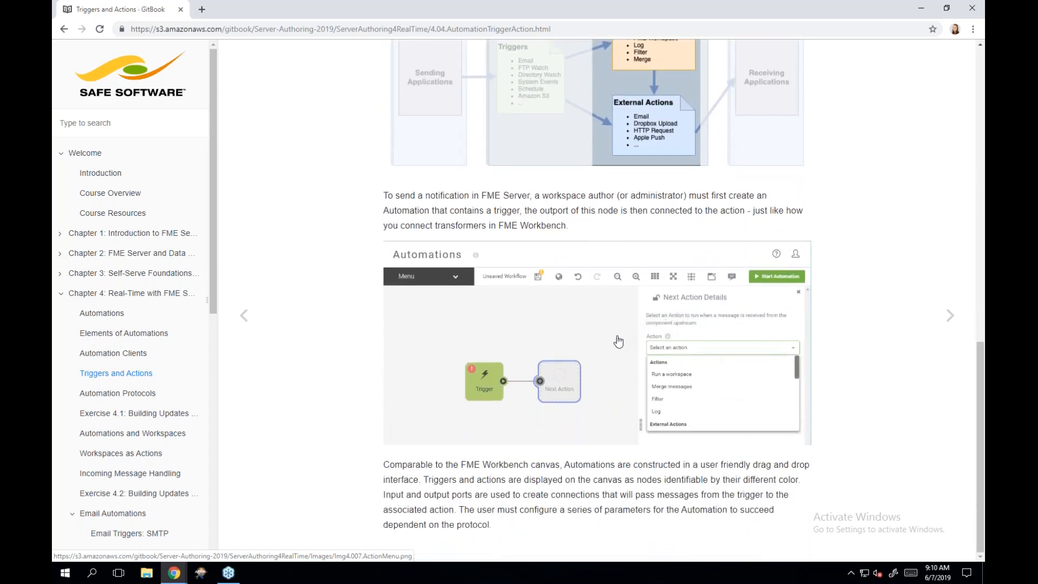
click(618, 341)
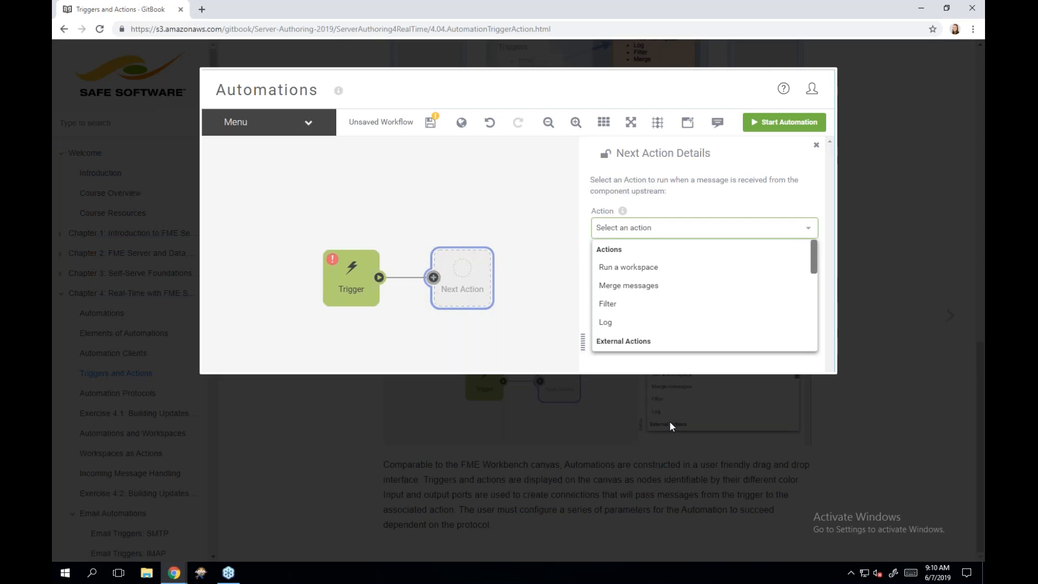
click(706, 471)
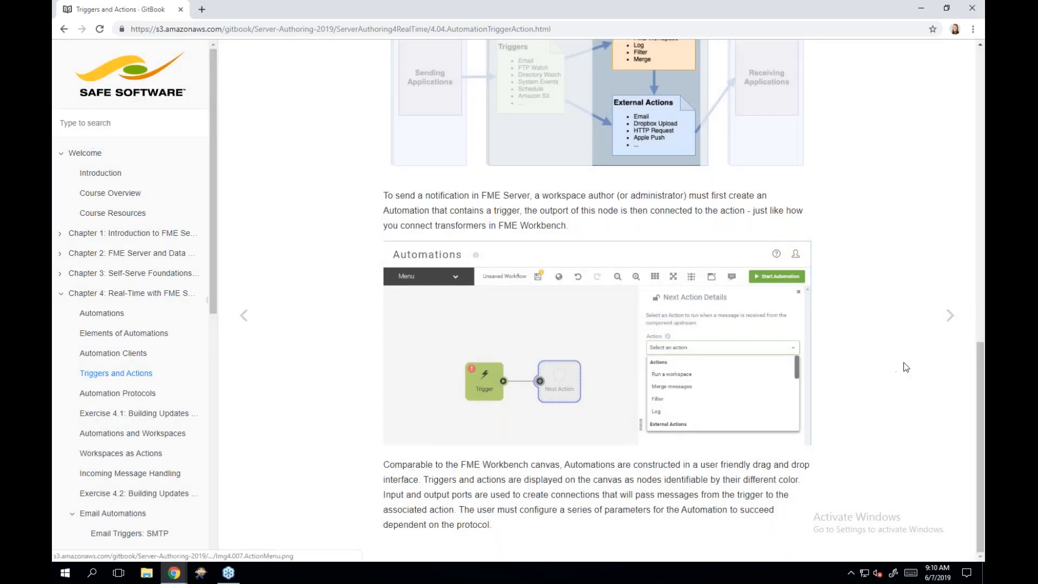
- Advance to the Automation Protocols page and read through its Watch Triggers section
click(944, 323)
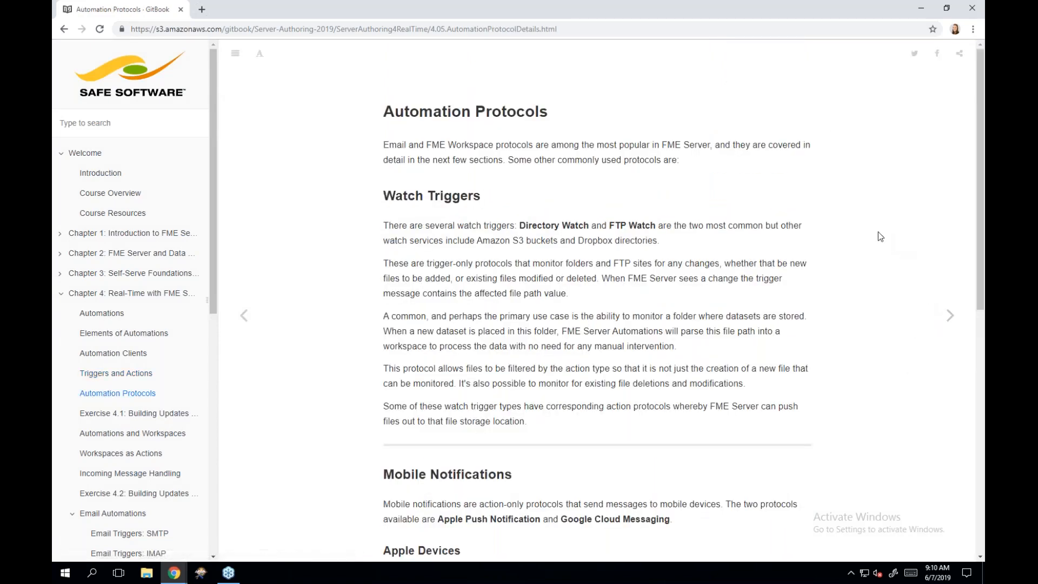
scroll(878, 236, down, 1)
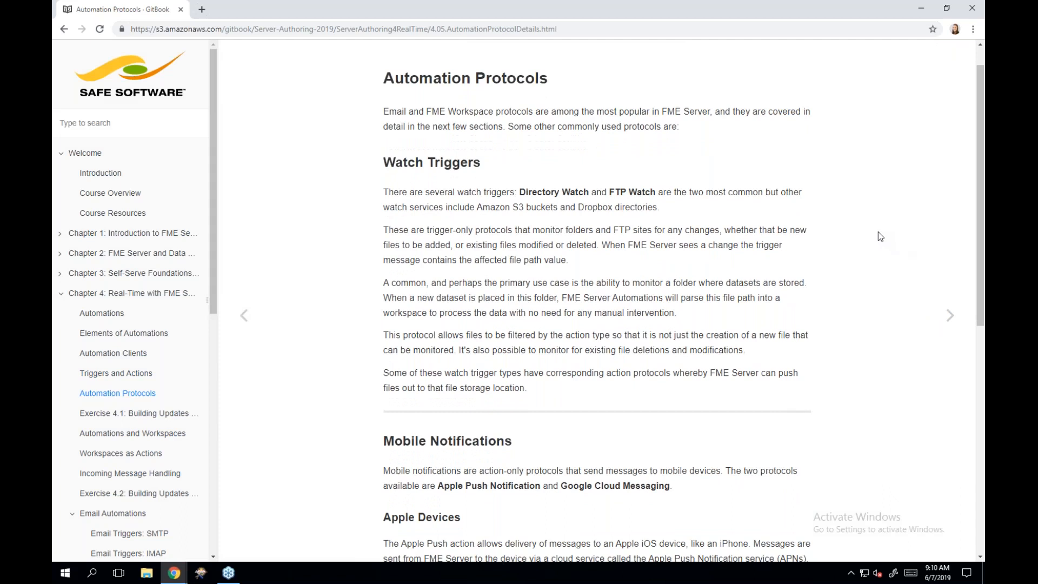
scroll(878, 233, down, 1)
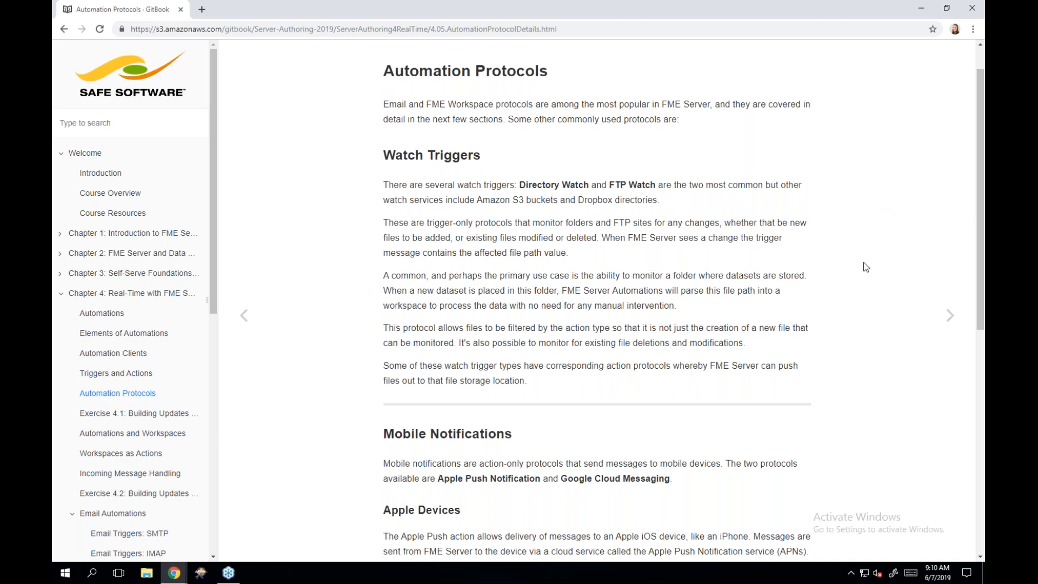
scroll(866, 266, down, 1)
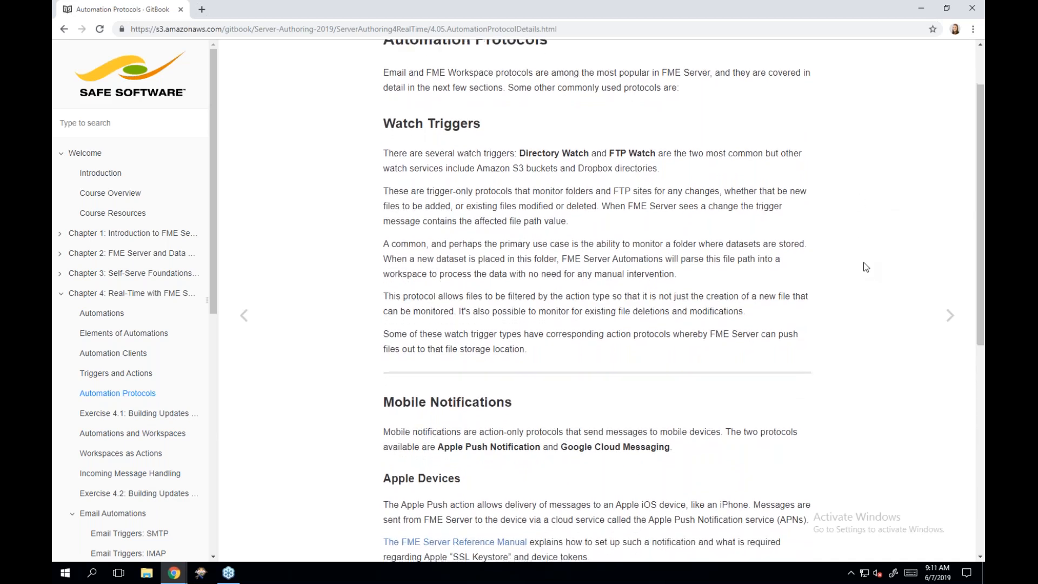
scroll(865, 266, down, 1)
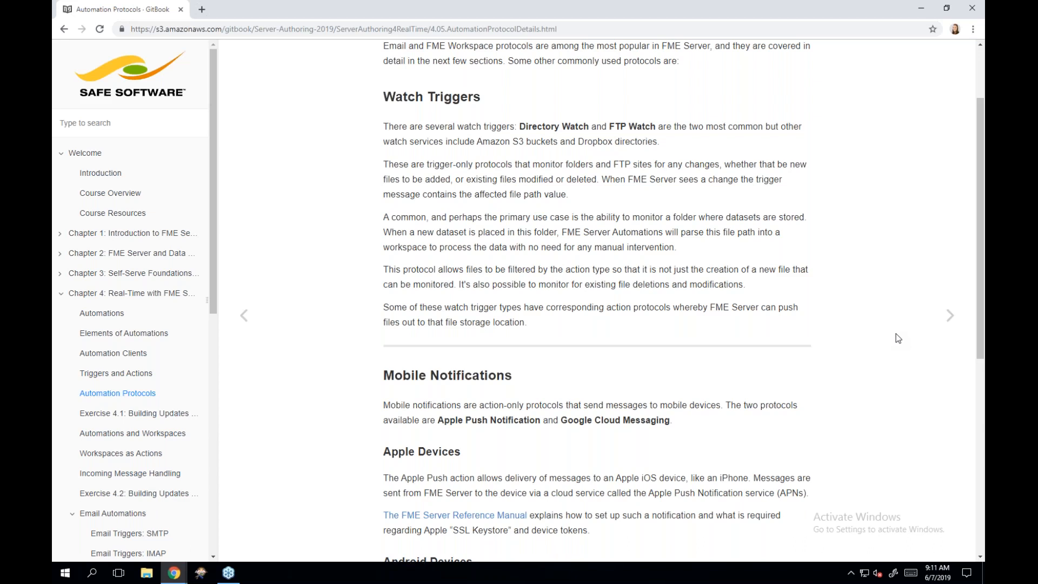
scroll(895, 335, down, 1)
scroll(598, 300, down, 3)
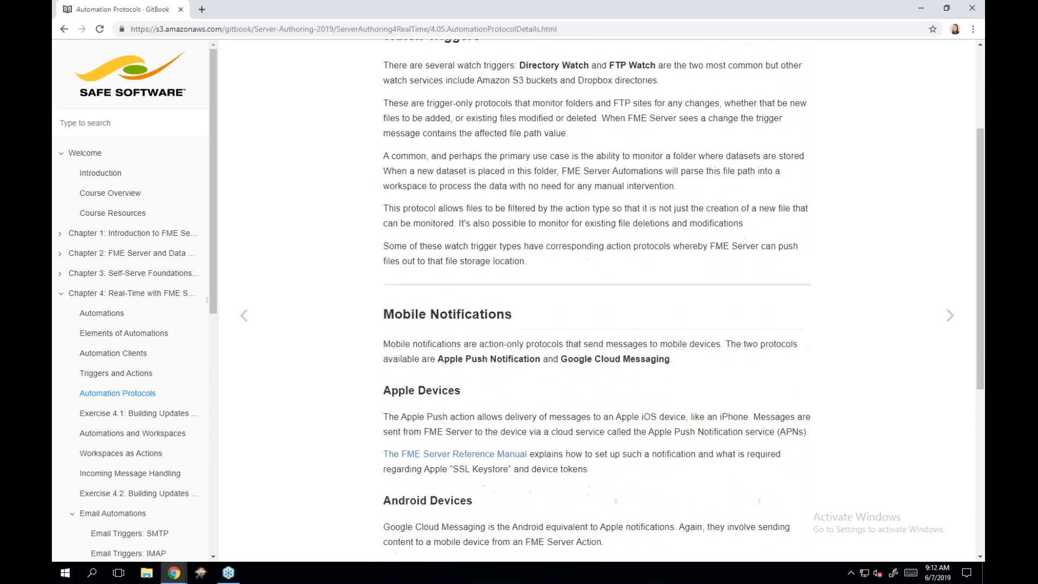
scroll(598, 301, down, 2)
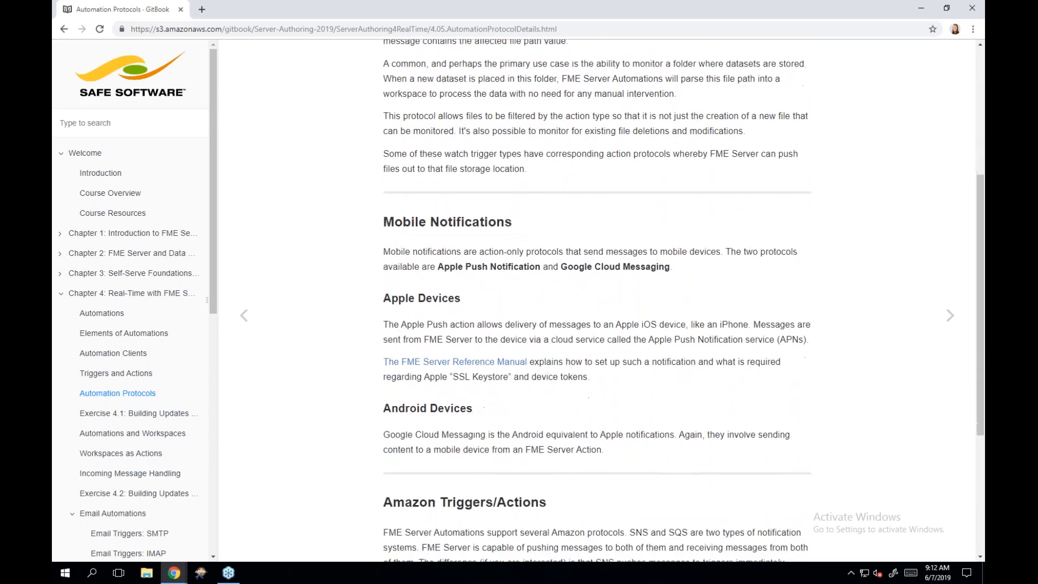
scroll(597, 300, down, 1)
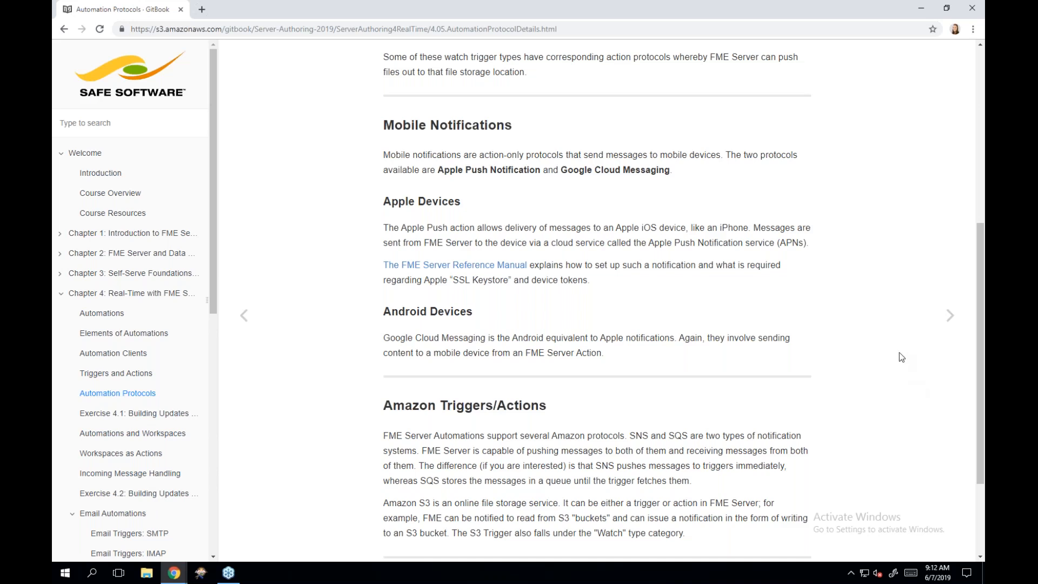
scroll(899, 354, down, 1)
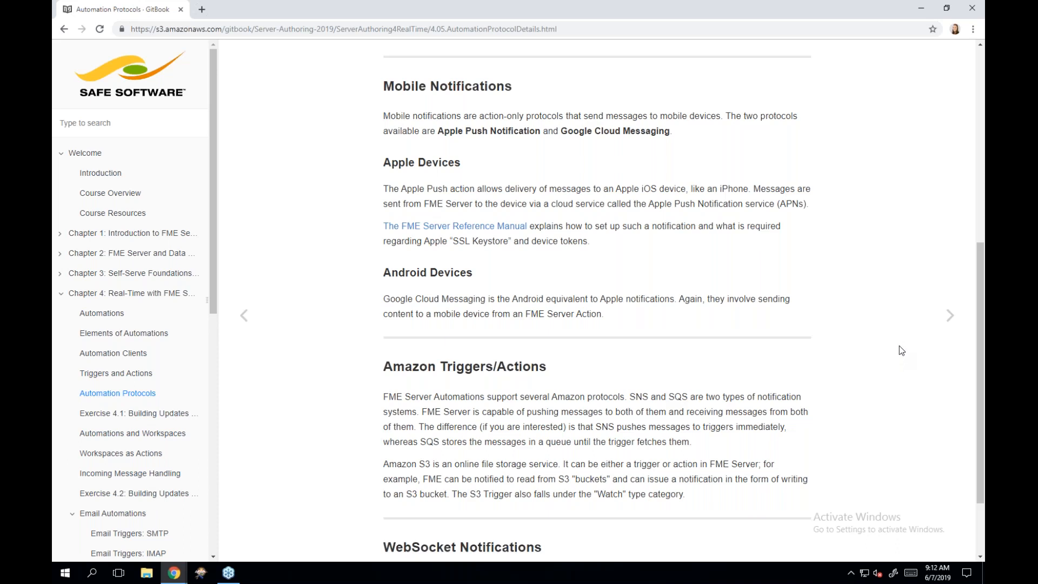
scroll(901, 351, down, 2)
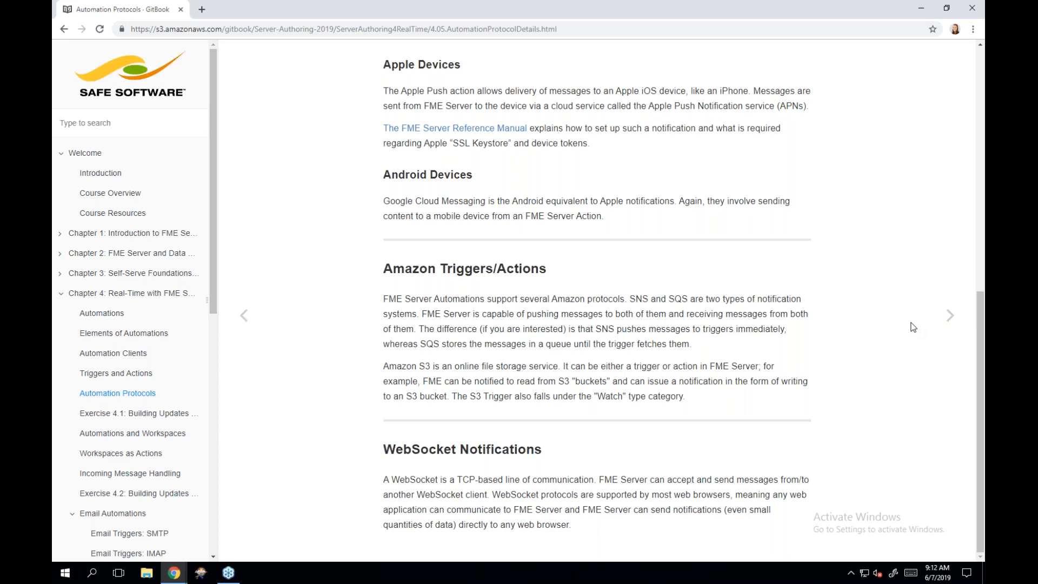
- Advance to Exercise 4.1 Building Updates Automation and snap the course window to the left half
click(944, 319)
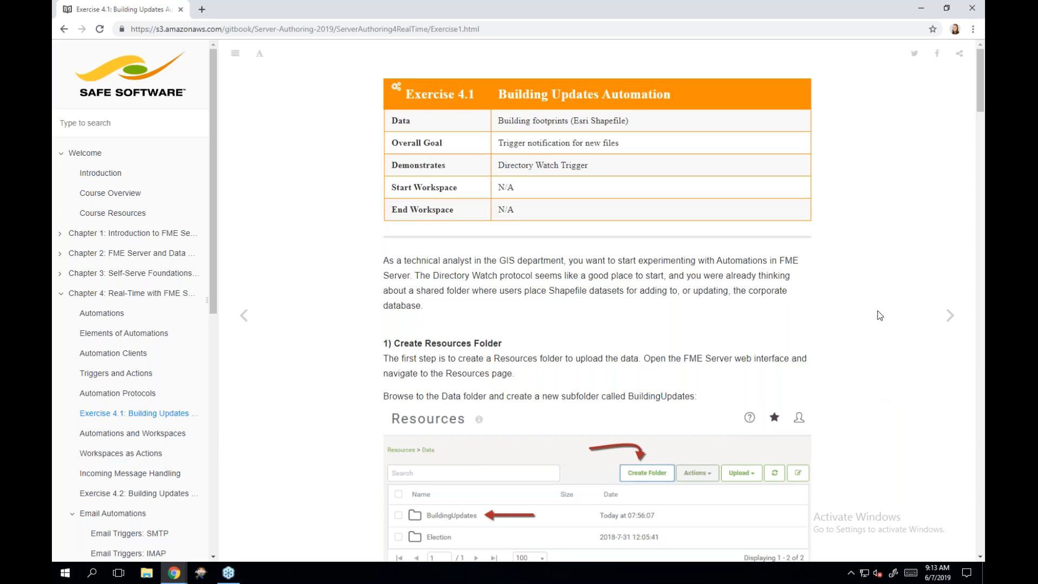
scroll(877, 315, down, 1)
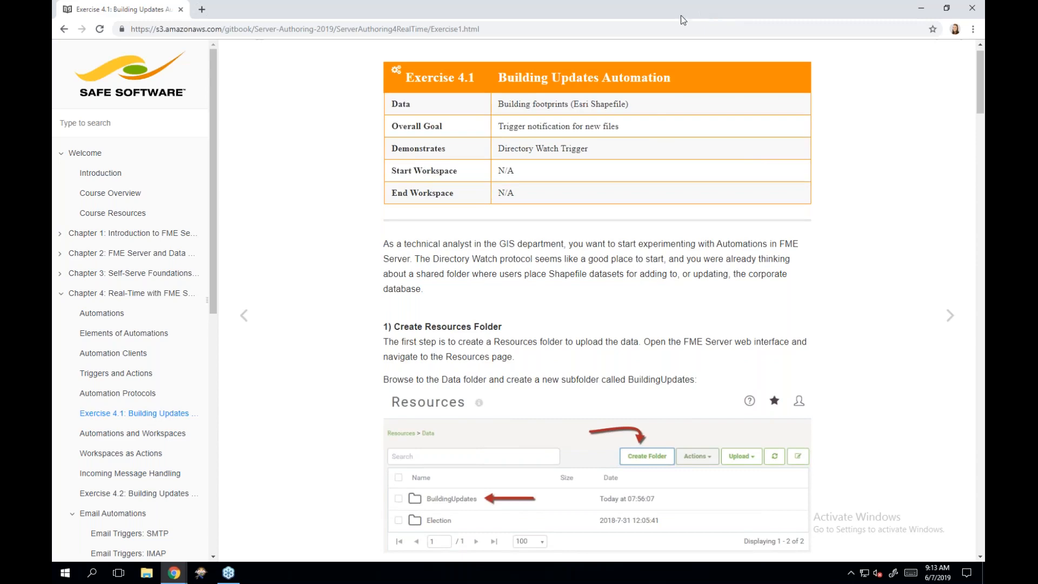
drag(680, 15, 54, 261)
- Open the local FME Server in a new right-half browser window, log in, and expand Automations
click(203, 15)
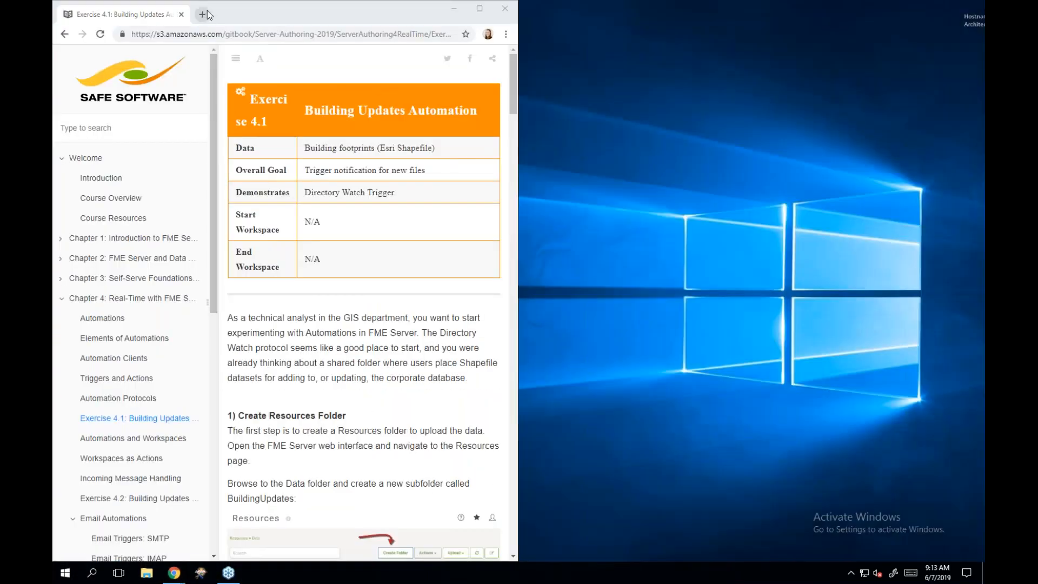
drag(360, 15, 984, 52)
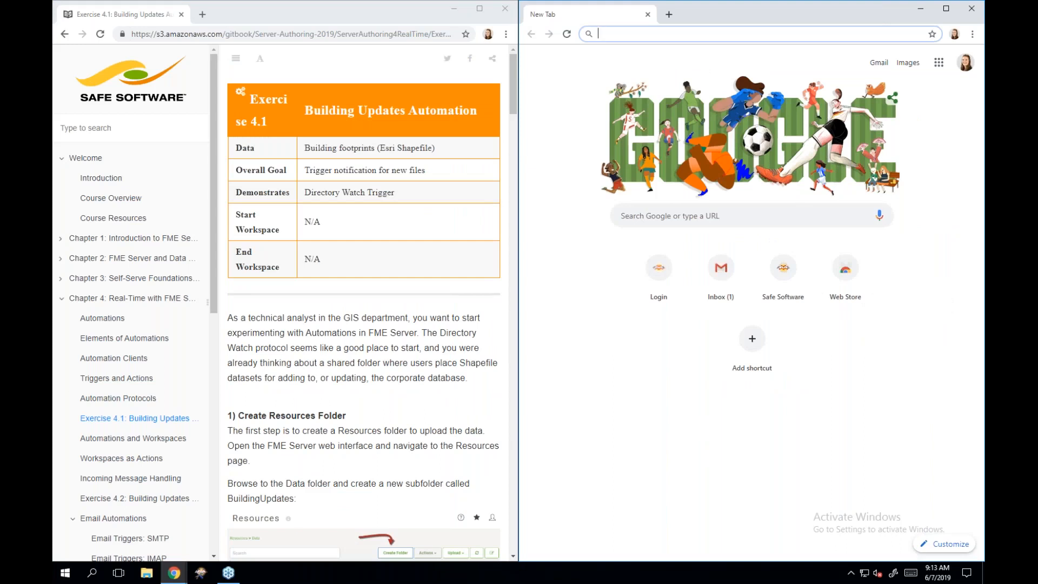
text(http)
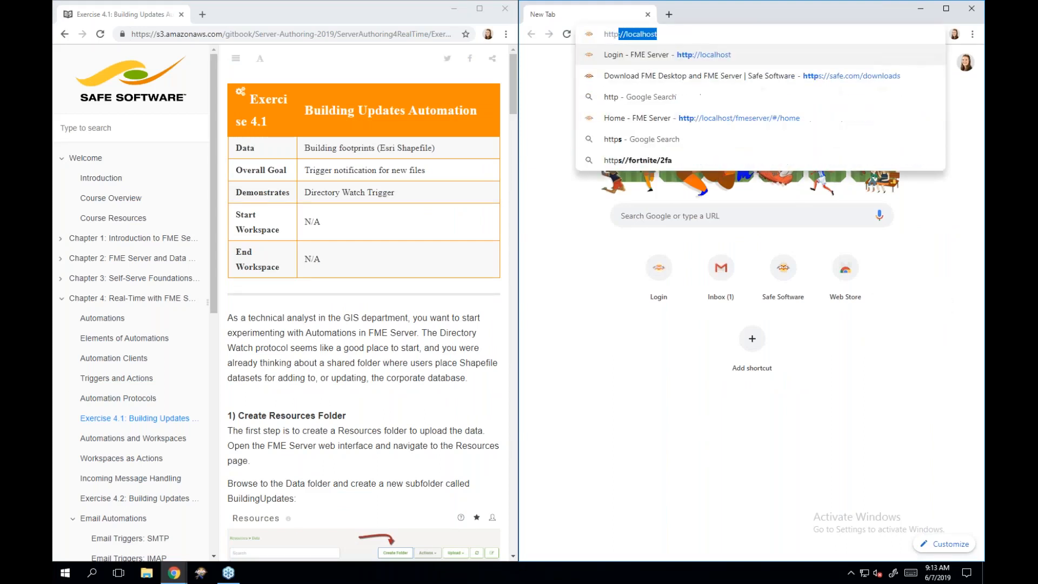
text(:///)
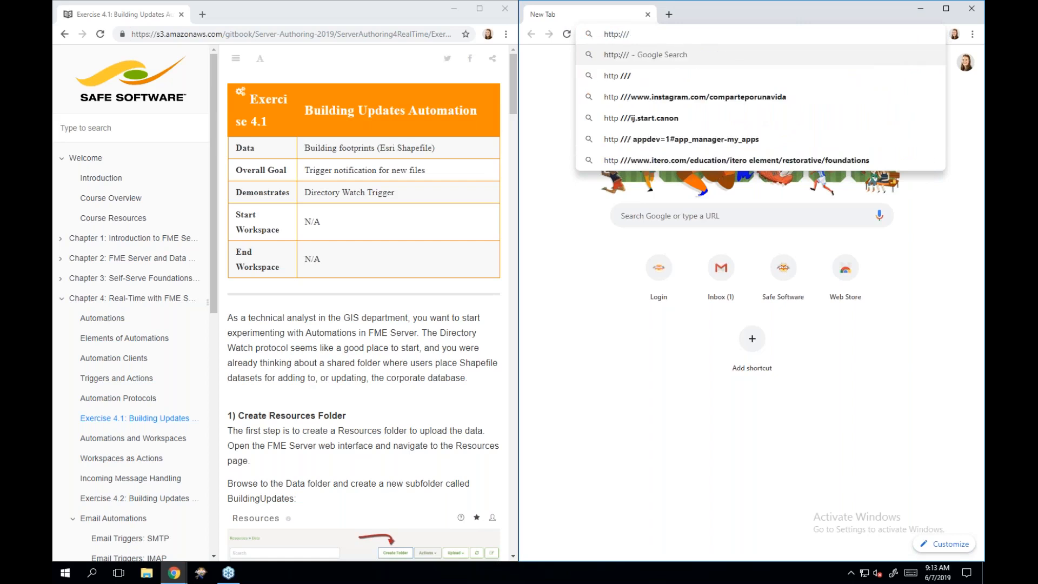
key(BackSpace)
text(loc)
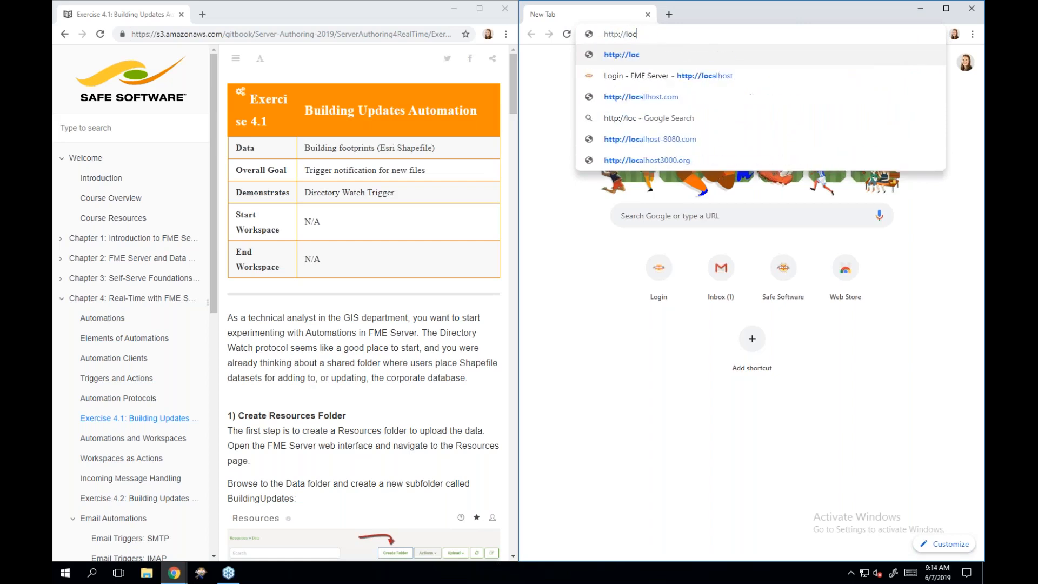
text(al)
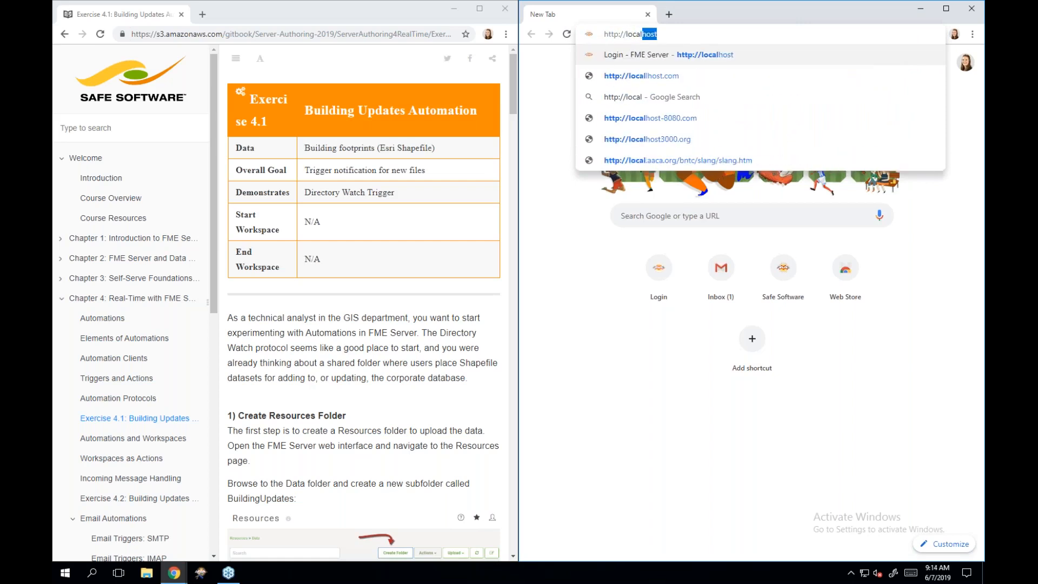
key(Return)
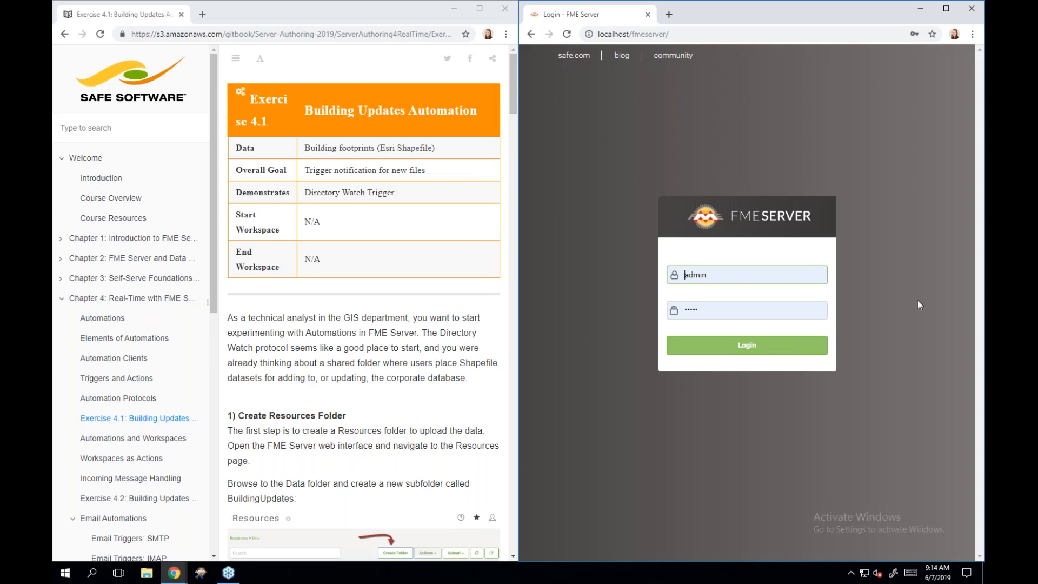
click(697, 351)
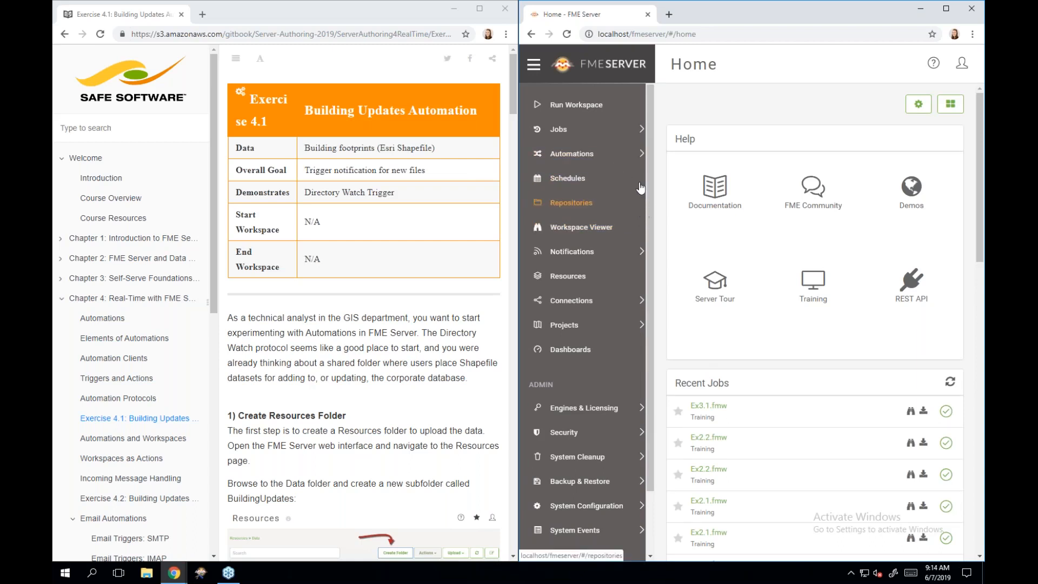
click(608, 157)
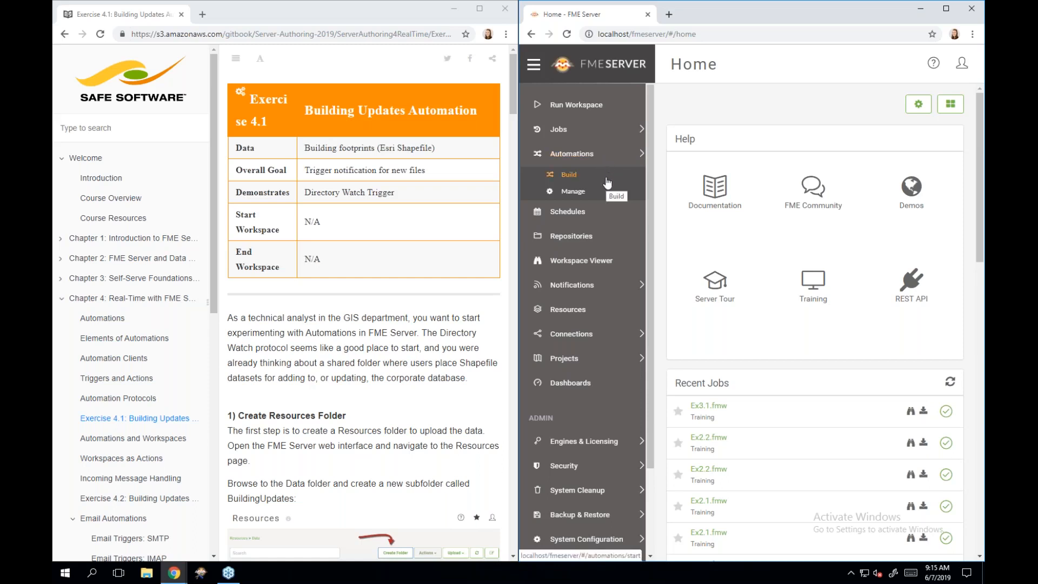
- Go to Automations > Build to bring up the Get Started welcome panel
click(606, 180)
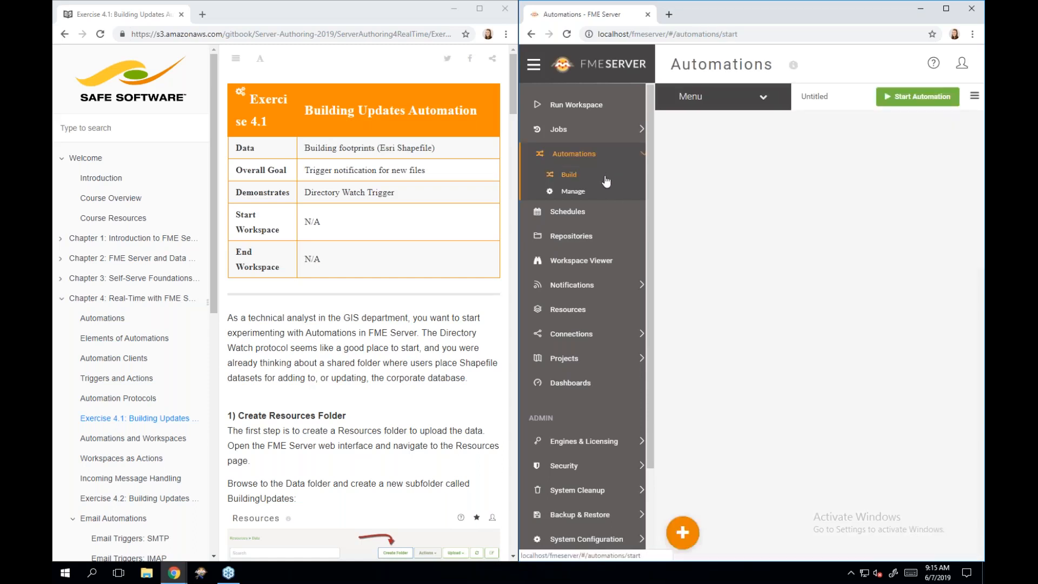
- Maximize the FME Server window and switch the Get Started panel to its Build tab
click(944, 9)
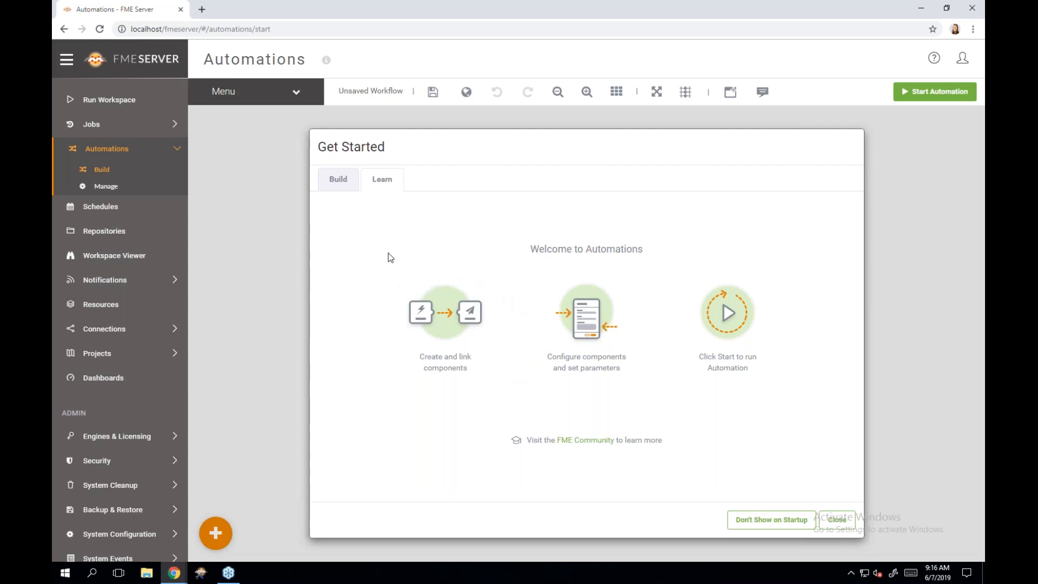
click(333, 184)
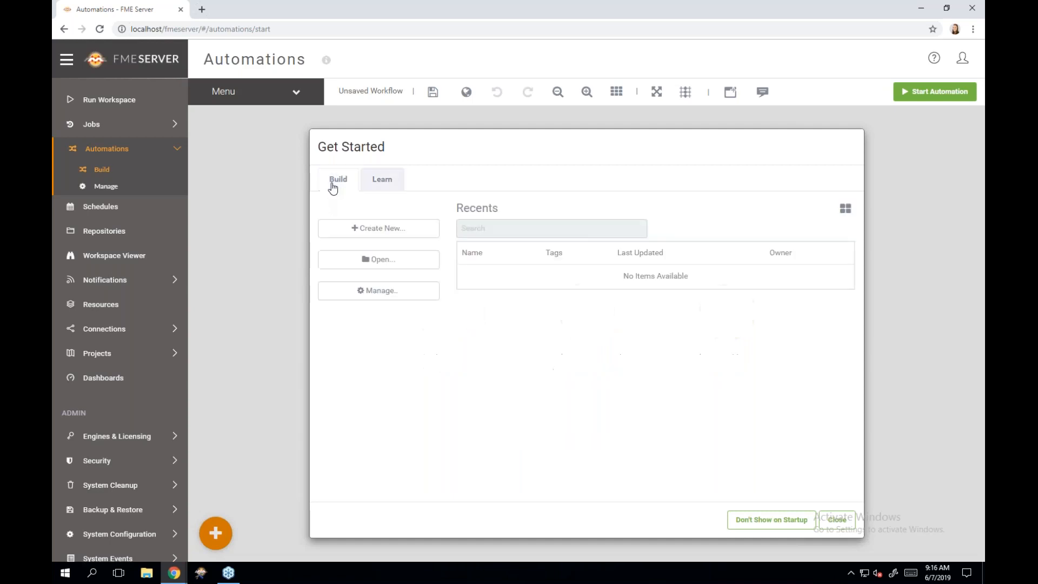
- Create a new workflow, expand the orange add button, and place the window beside the exercise
click(421, 232)
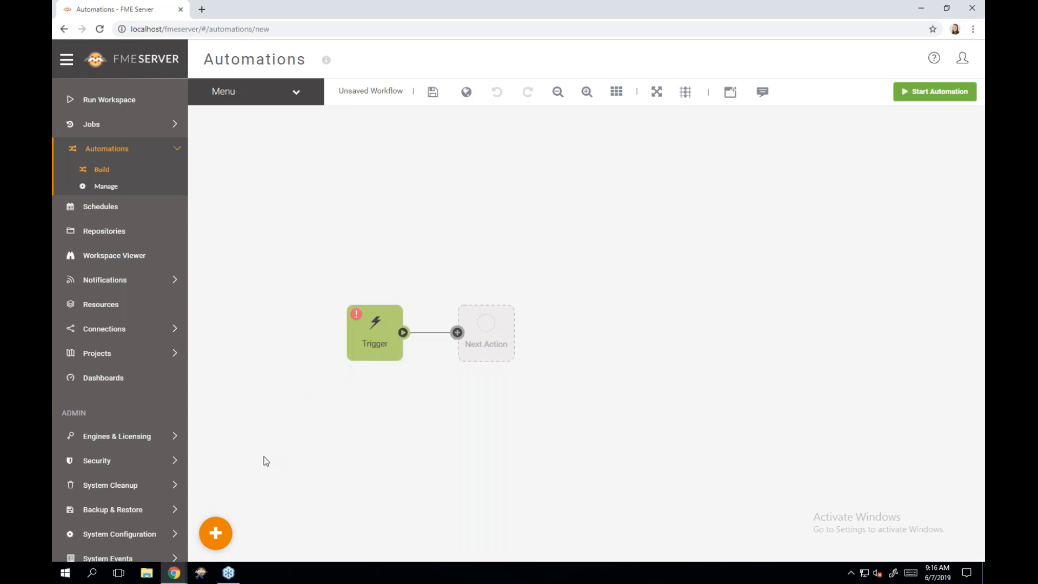
click(216, 533)
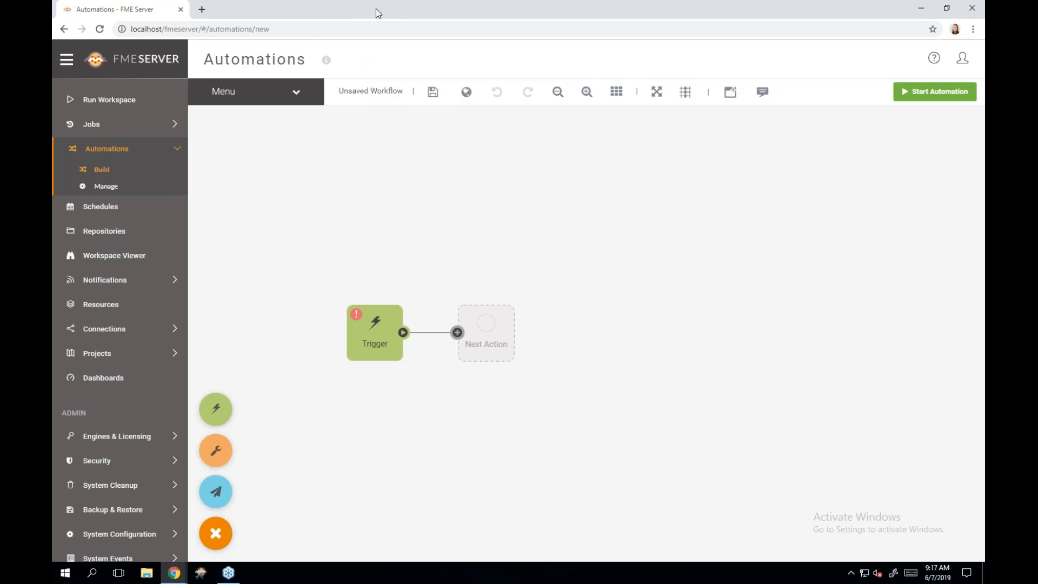
drag(375, 8, 984, 111)
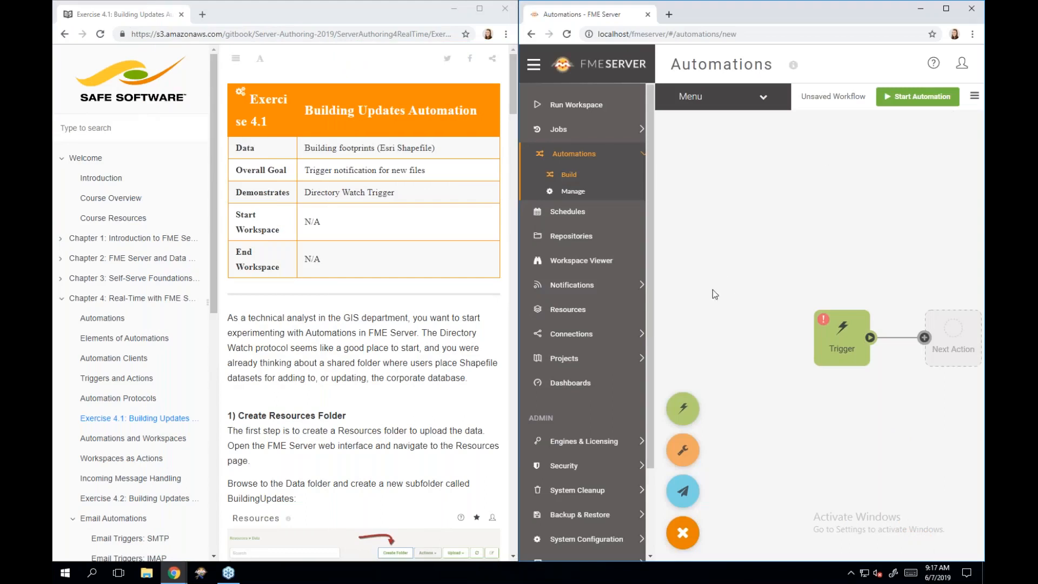
- Collapse the FME Server sidebar and the exercise's table of contents, then scroll to Create Resources Folder
click(533, 66)
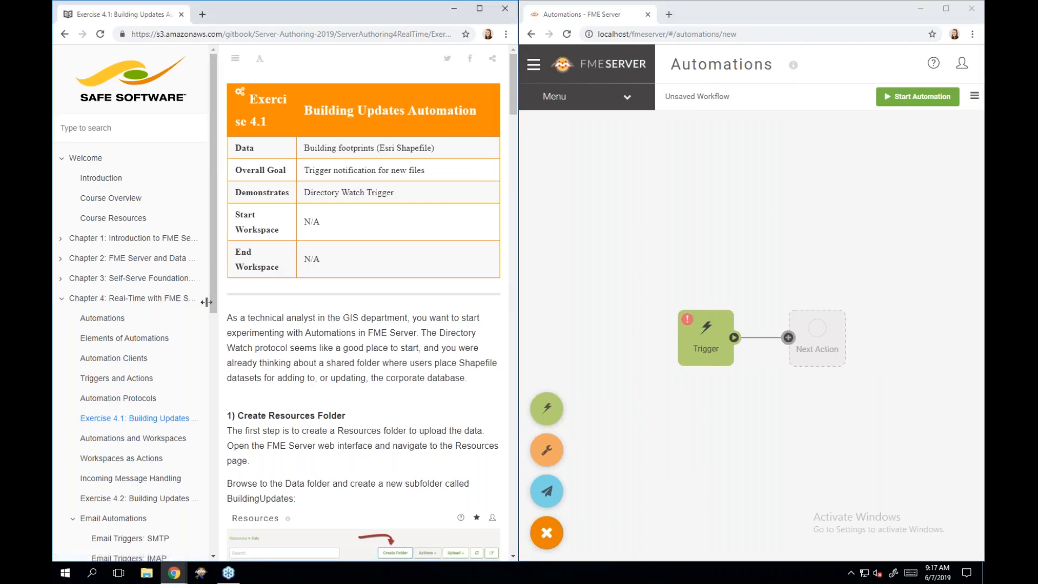
drag(207, 302, 67, 298)
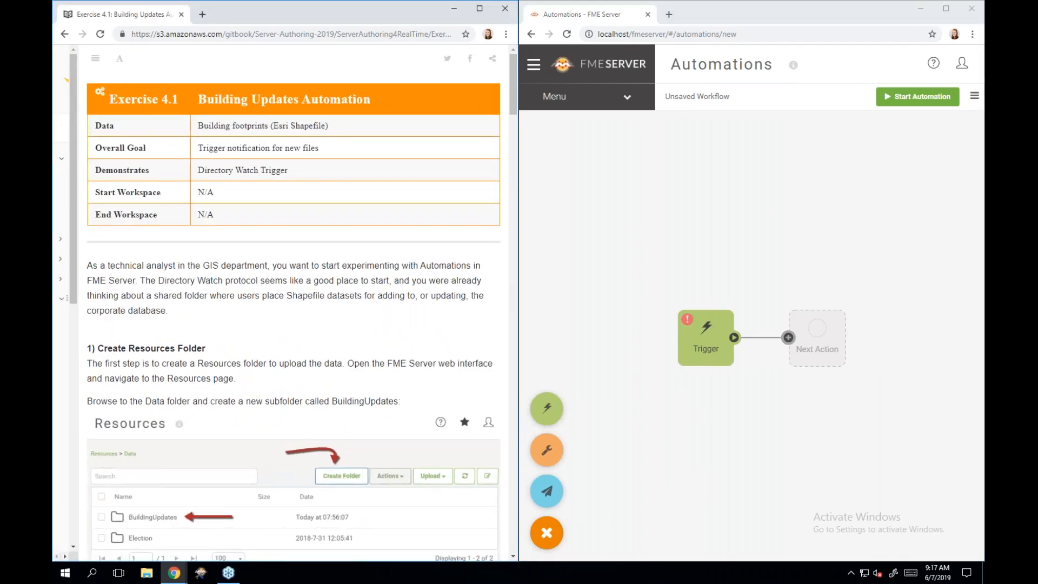
scroll(67, 298, down, 3)
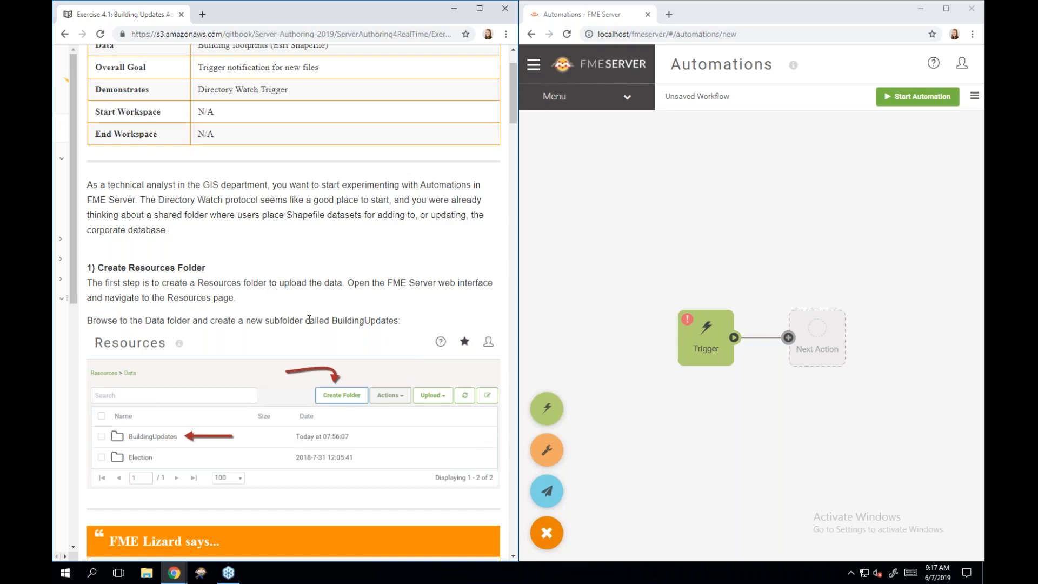
scroll(308, 320, down, 3)
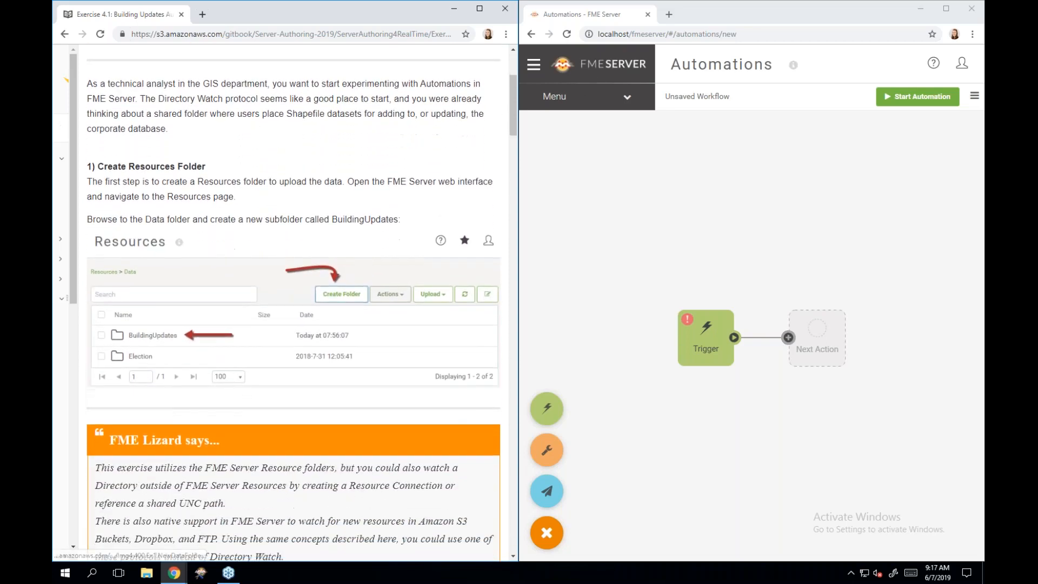
- Go to Resources from the side menu and open the Data folder
click(533, 65)
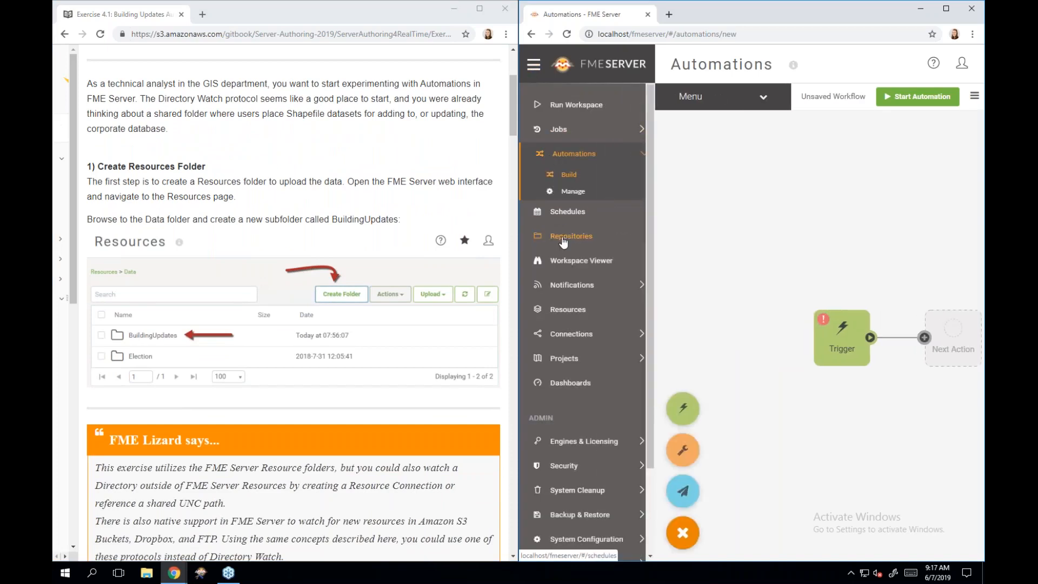
click(598, 315)
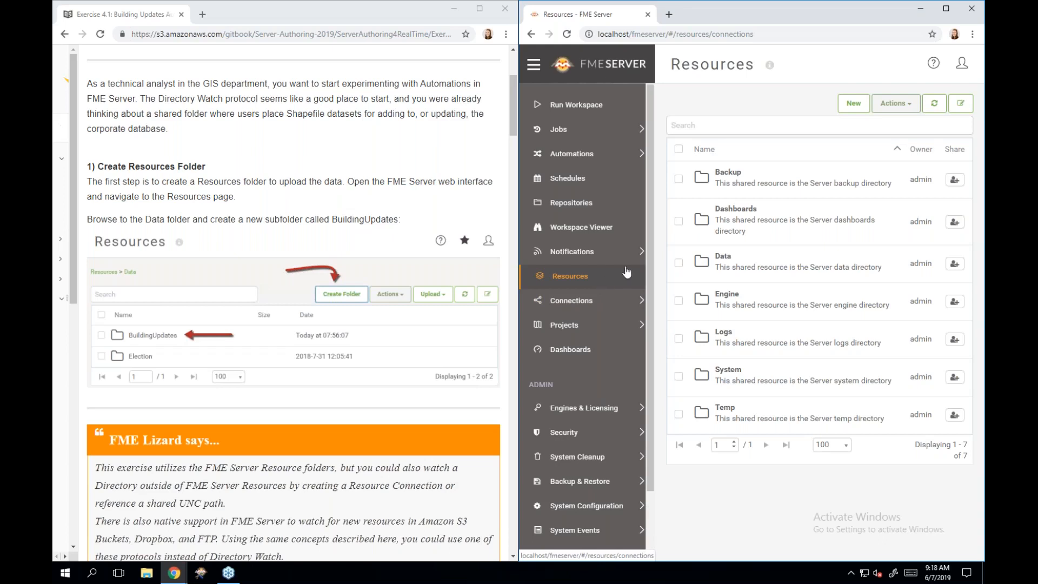
click(733, 268)
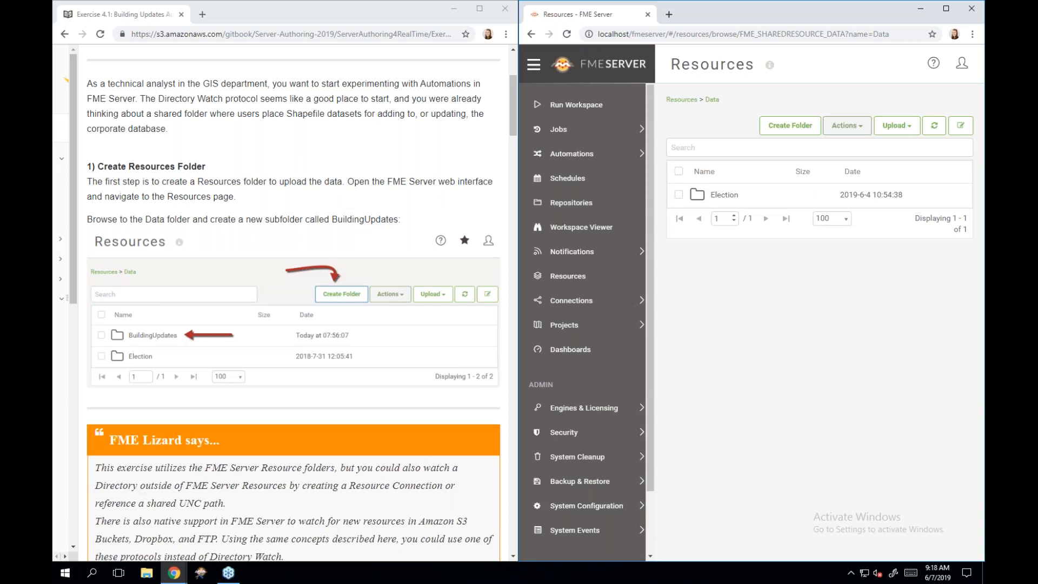
- Create a folder named BuildingUpdates inside the Data resources folder
click(811, 130)
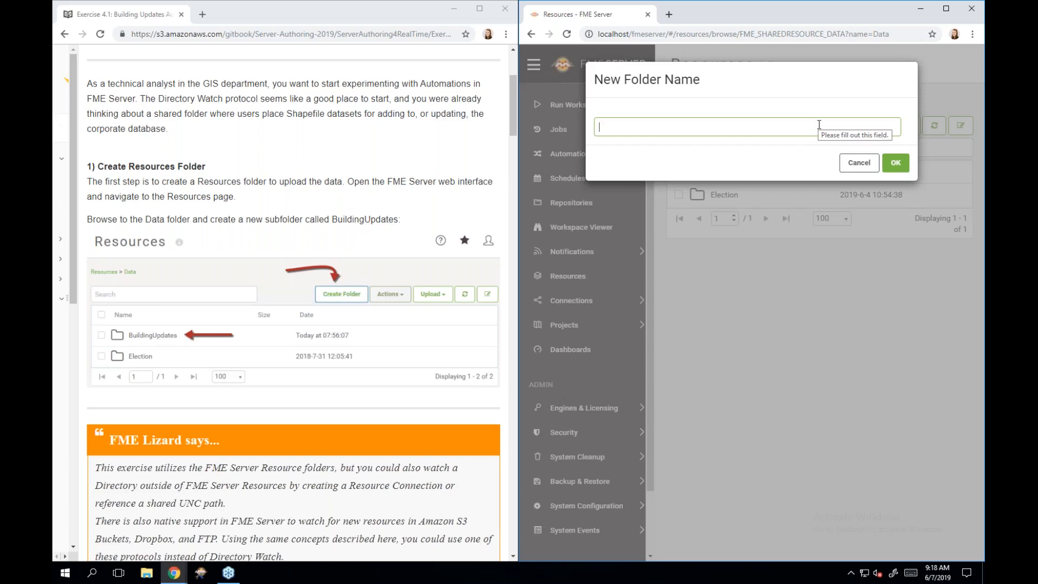
text(Building)
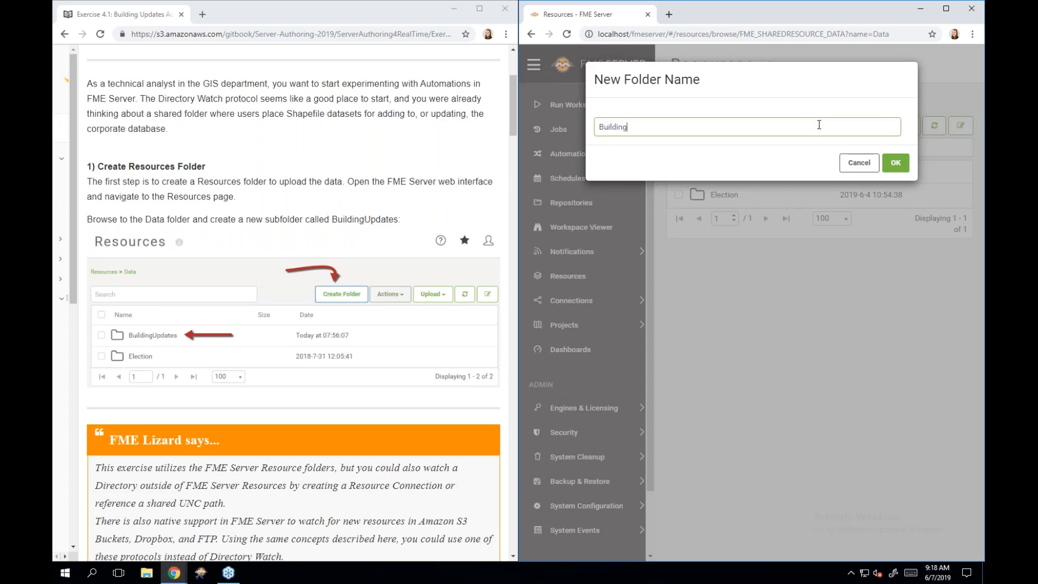
text(Updartes)
key(BackSpace)
key(BackSpace)
key(BackSpace)
key(BackSpace)
text(tes)
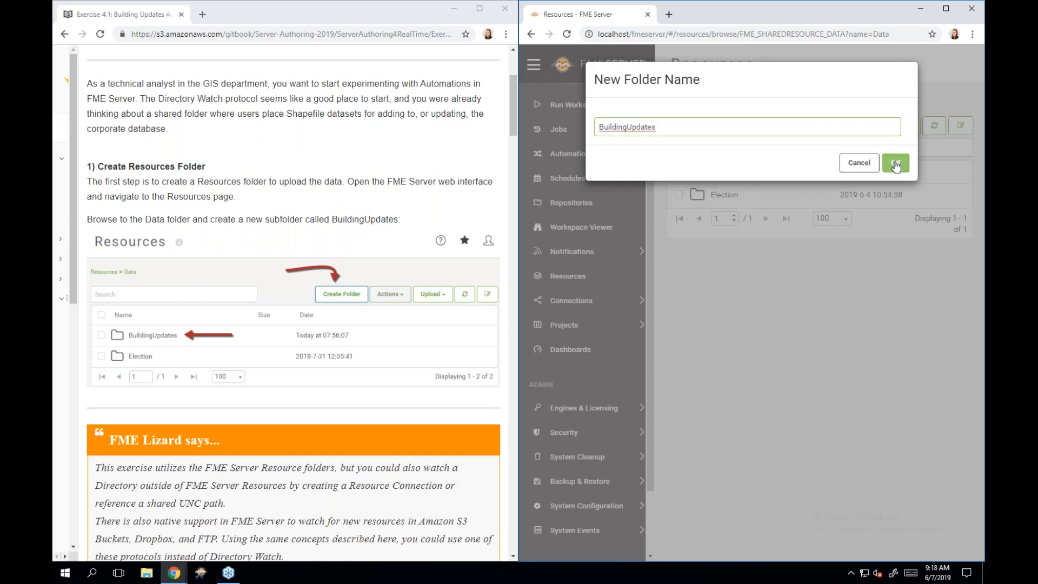
click(895, 164)
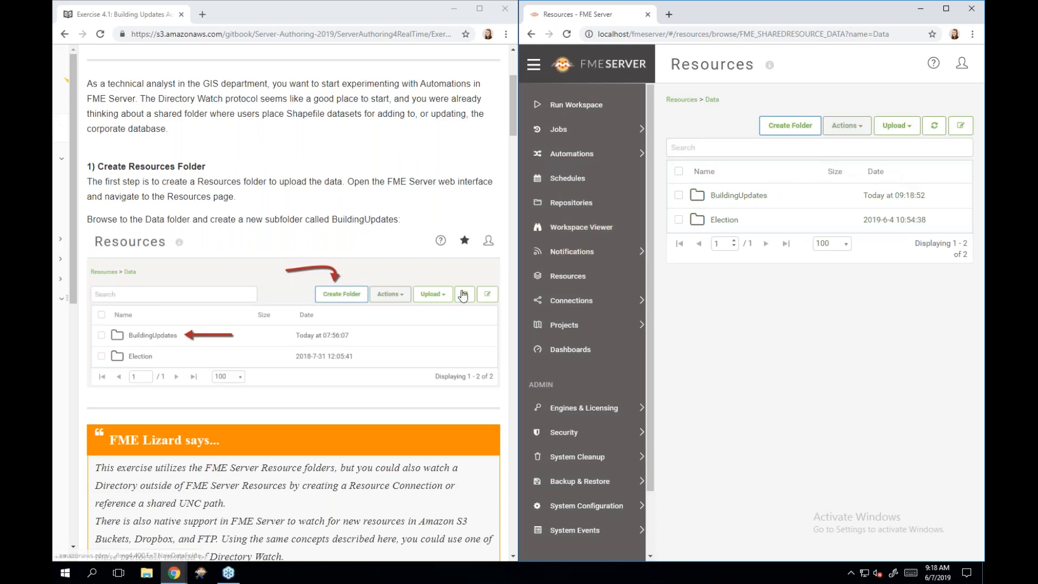
- Scroll the exercise instructions and expand Automations in the FME Server side menu
scroll(463, 295, down, 2)
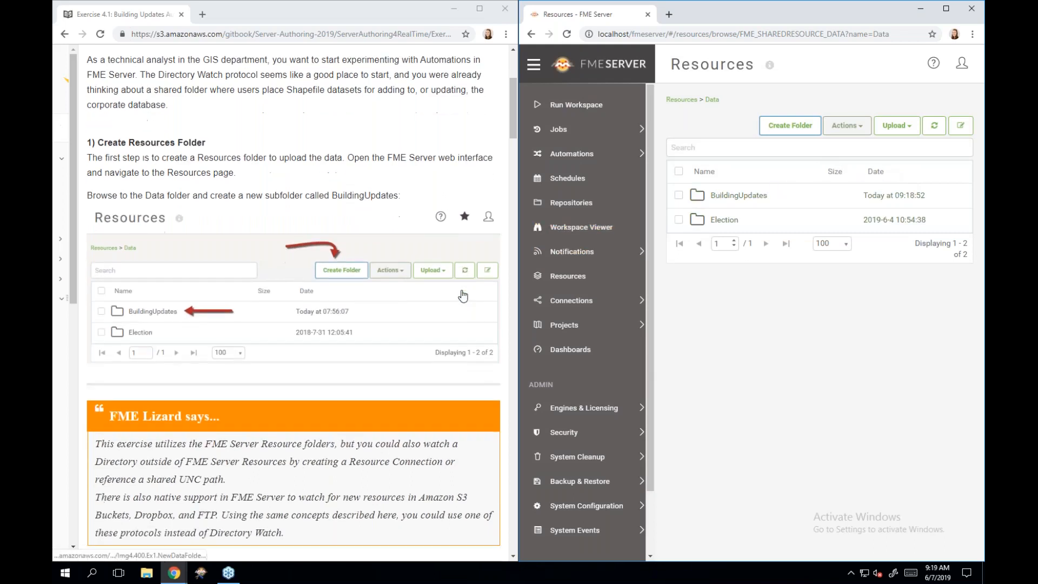
scroll(463, 295, down, 3)
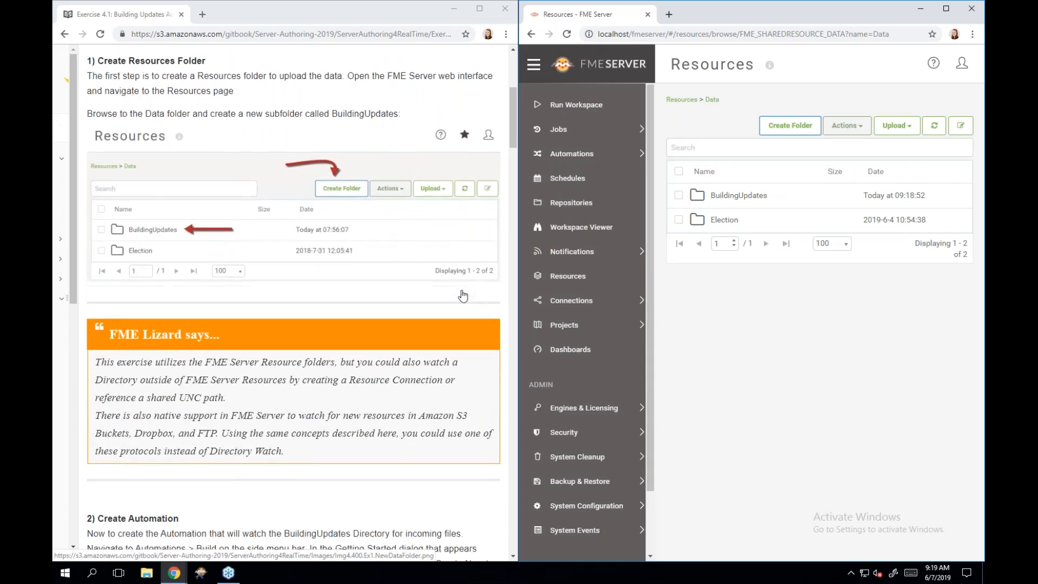
scroll(463, 295, up, 1)
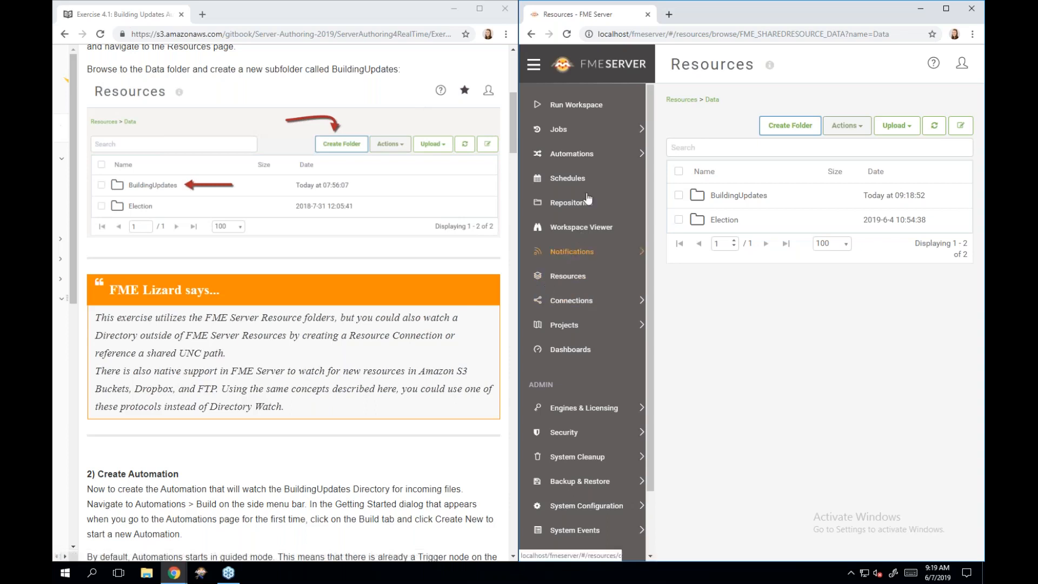
click(573, 154)
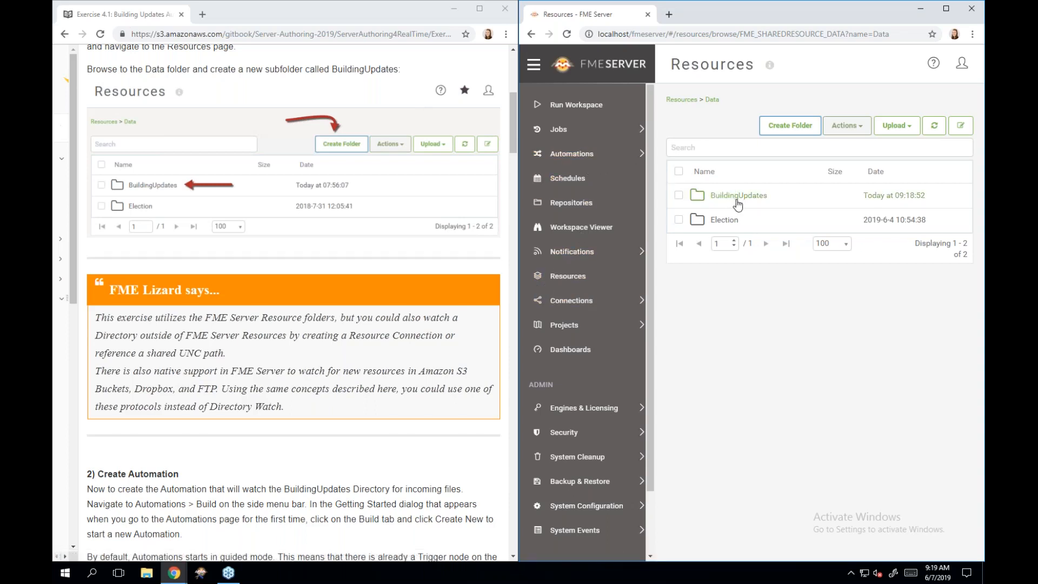
- Create a new empty automation from Automations > Build and hide the side navigation
click(602, 158)
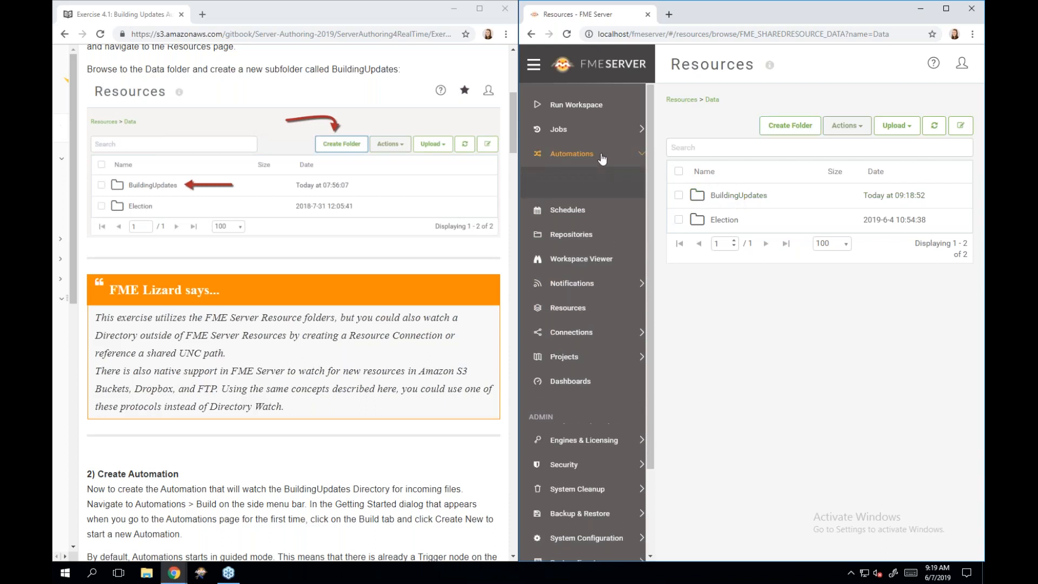
click(604, 179)
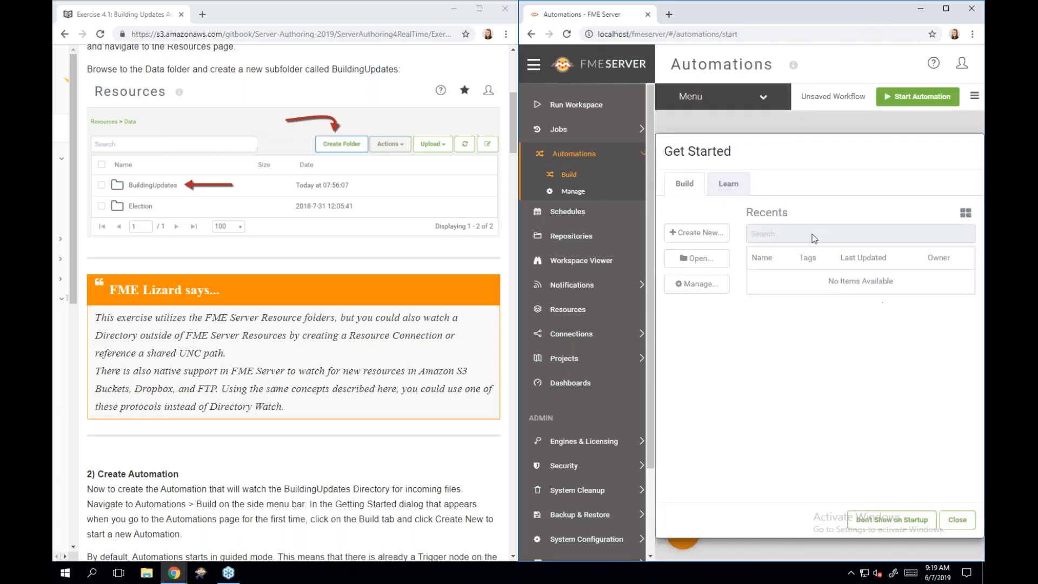
click(697, 234)
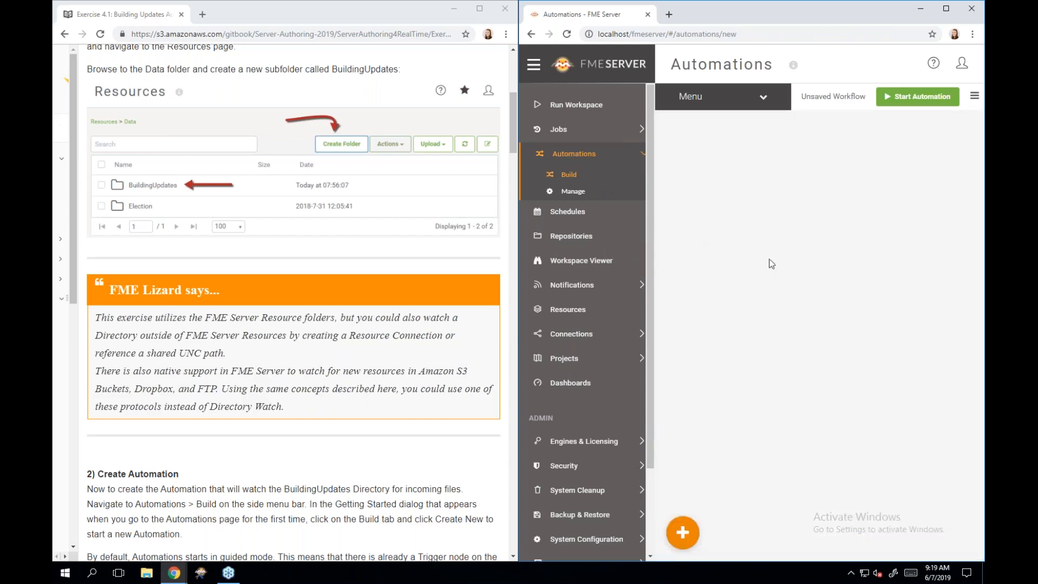
click(533, 65)
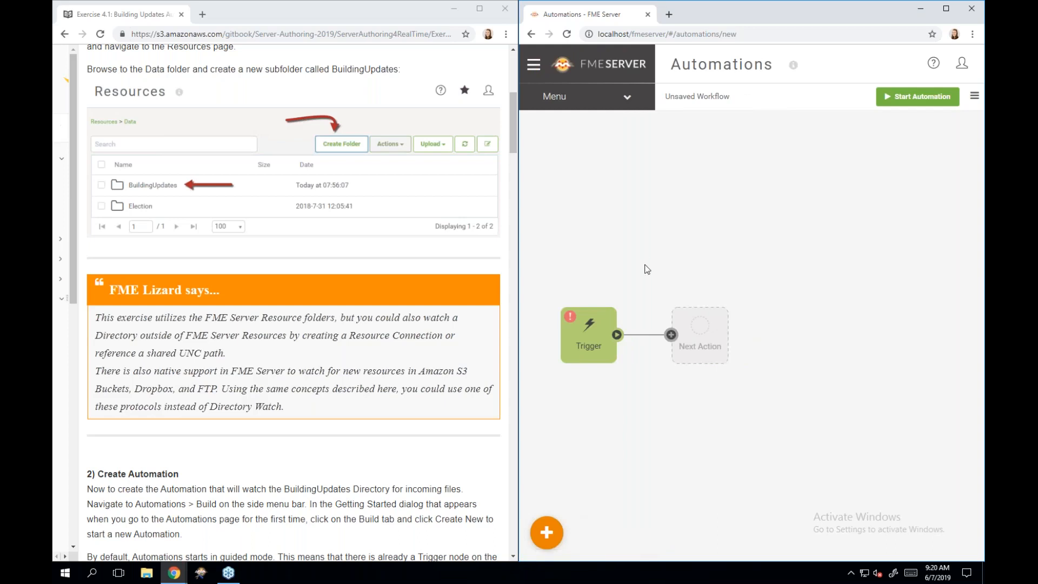
- Open the Trigger node's details and expand the 'Select a Trigger Event' list
click(592, 334)
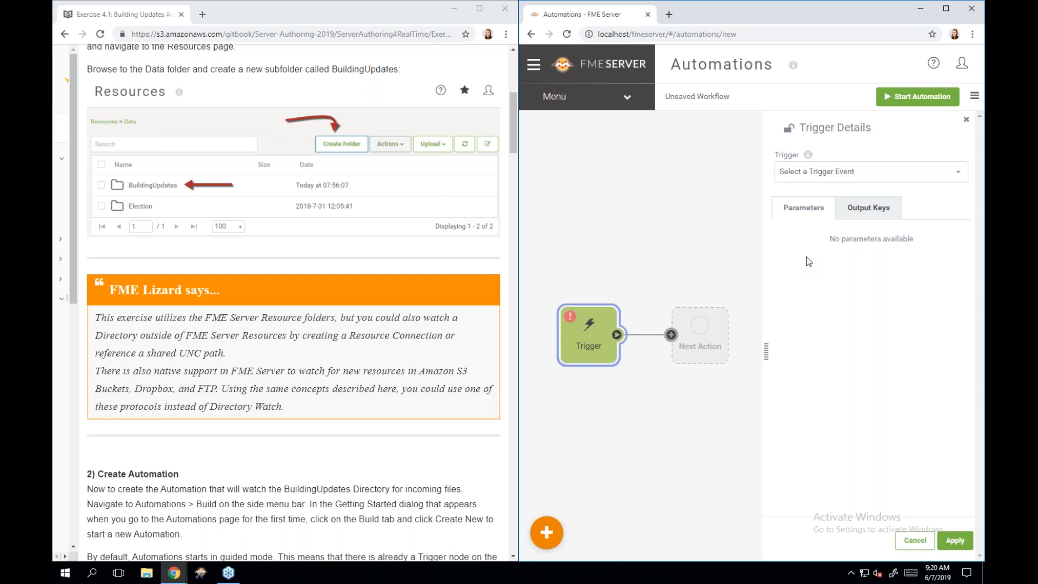
scroll(292, 325, down, 2)
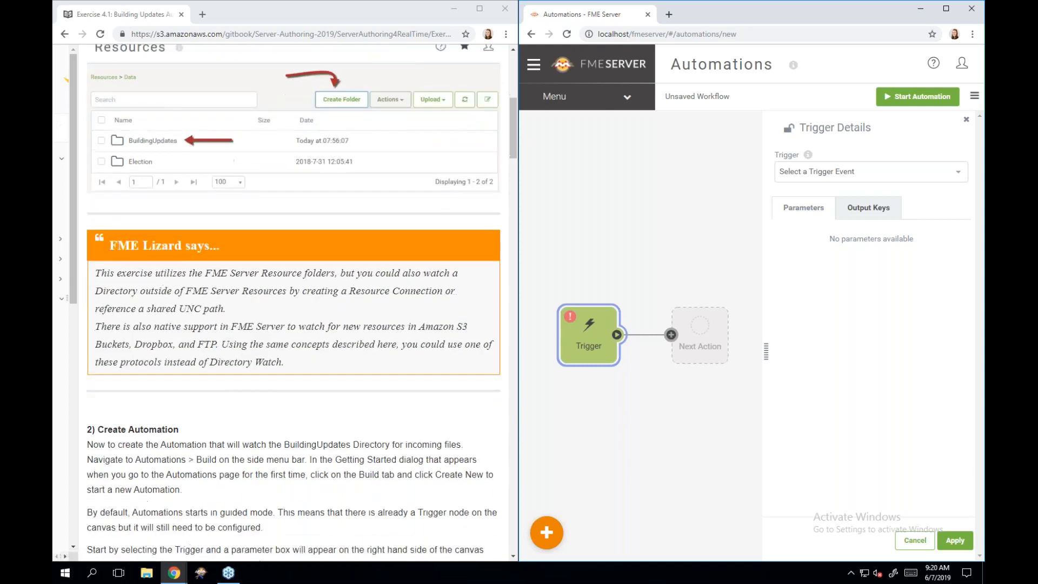
scroll(292, 303, down, 5)
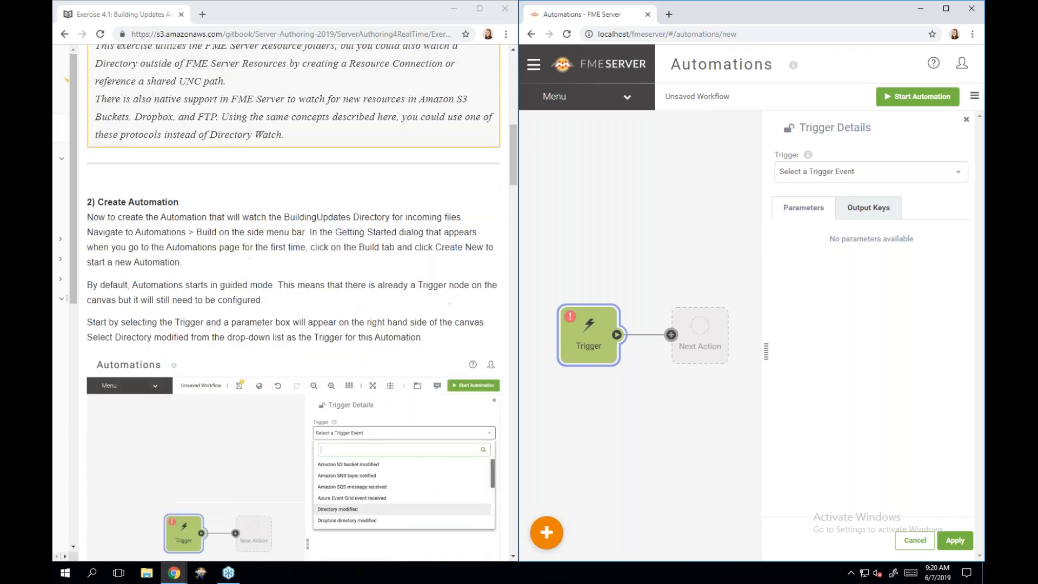
scroll(291, 303, down, 3)
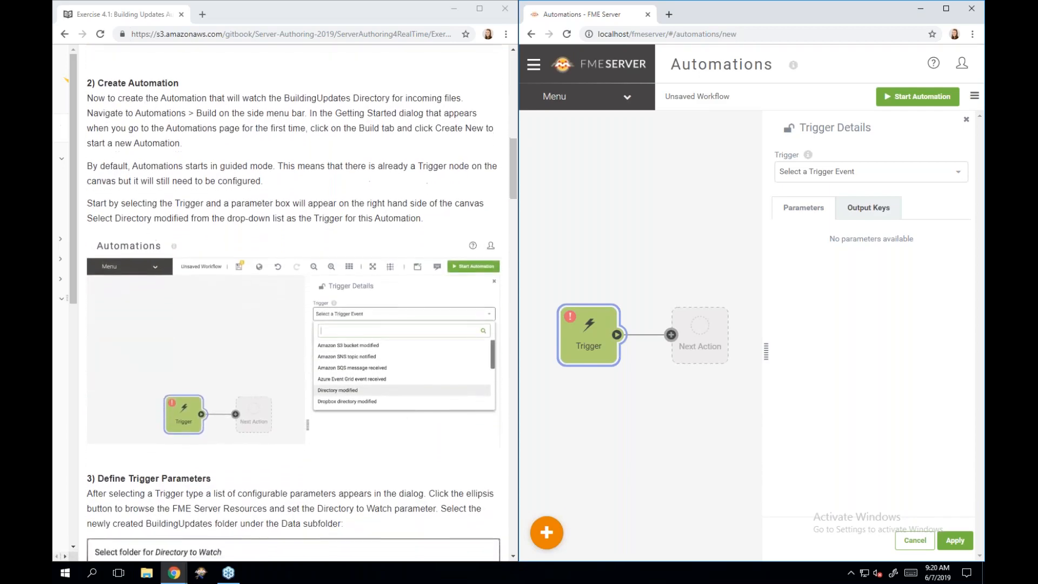
scroll(292, 303, down, 1)
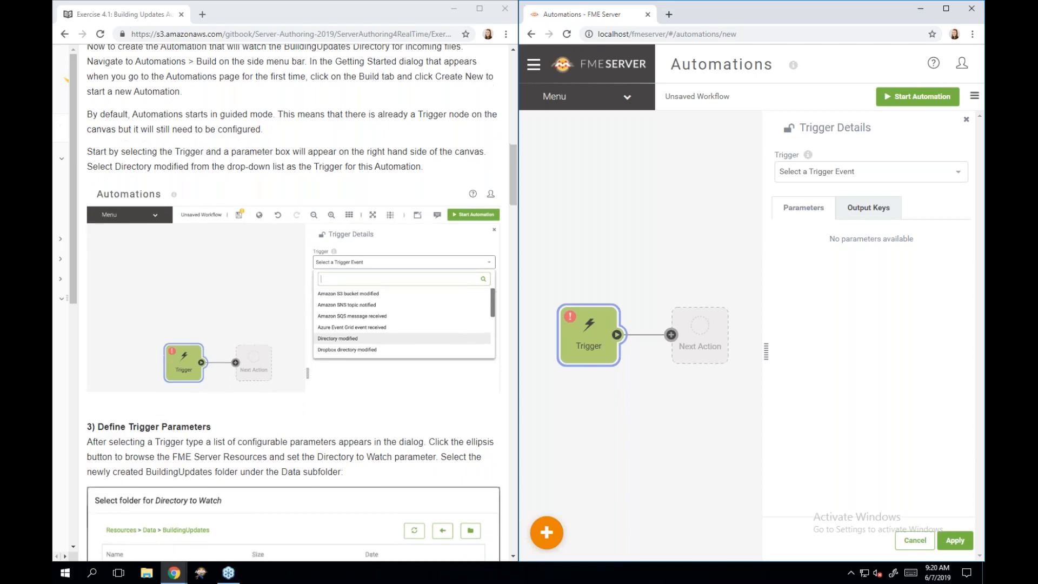
scroll(397, 312, down, 1)
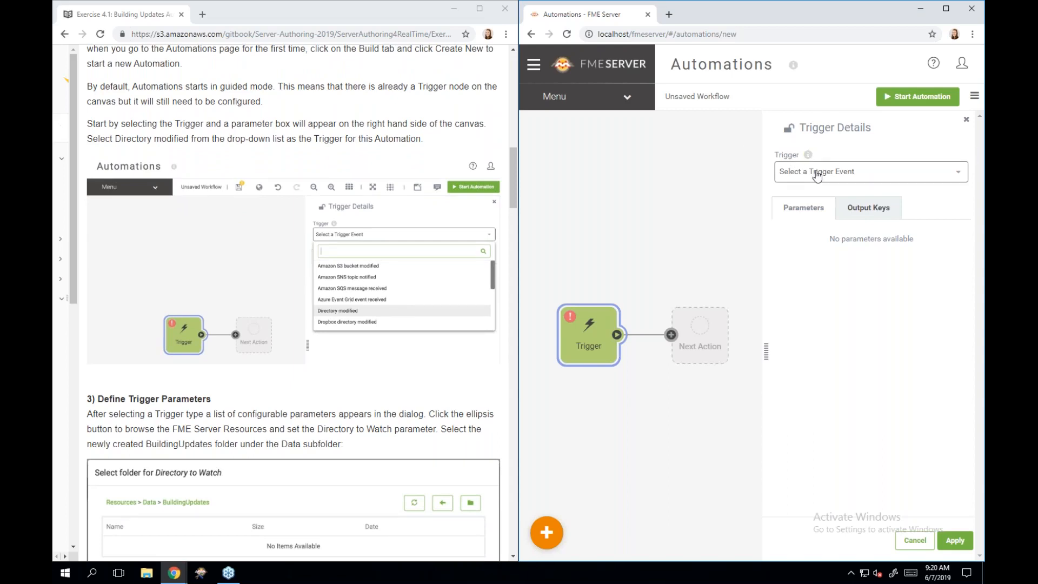
click(816, 176)
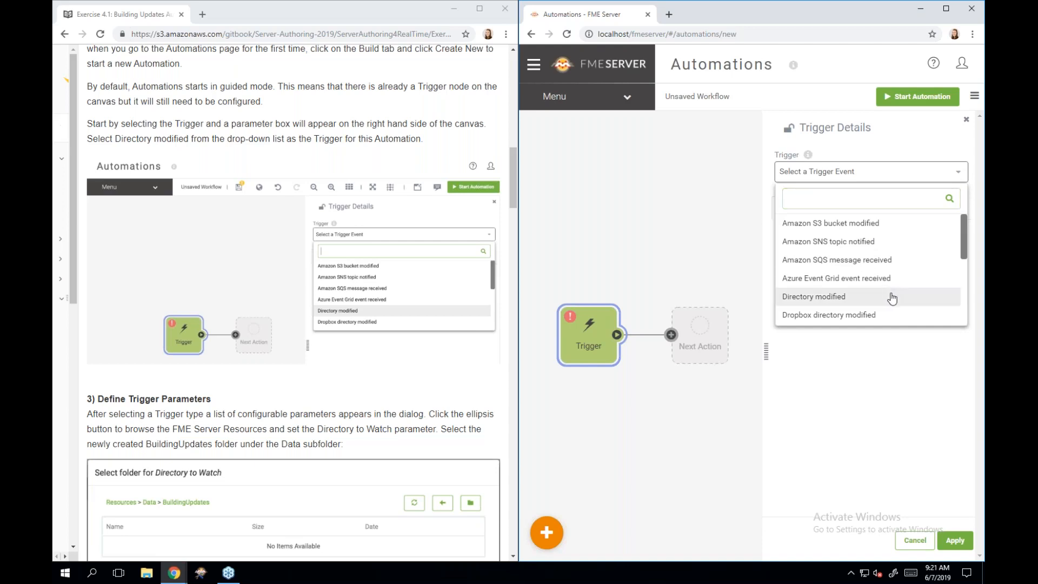
- Choose 'Directory modified' as the trigger event and review its default parameters
click(892, 299)
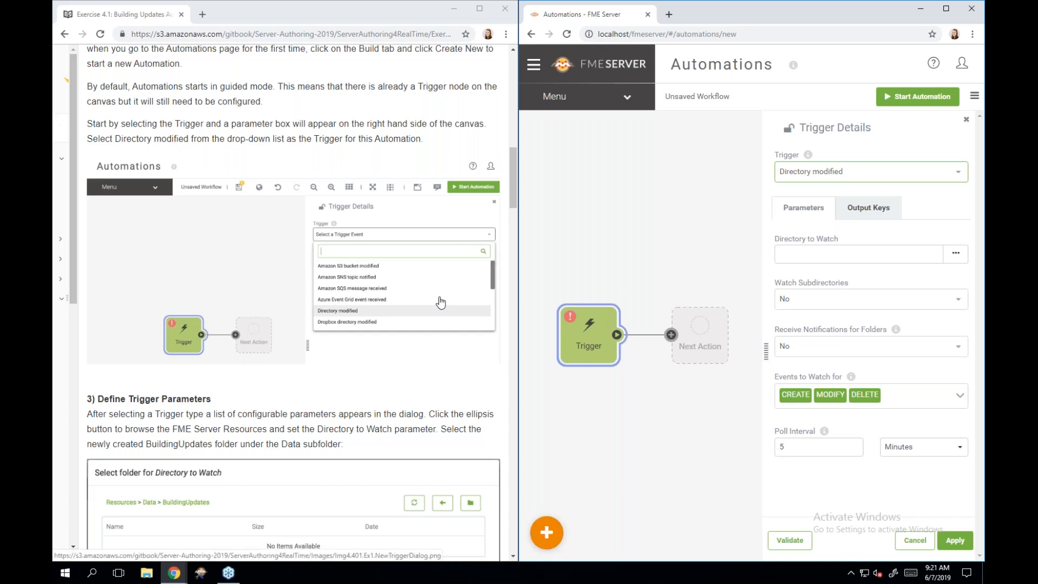
scroll(440, 302, down, 2)
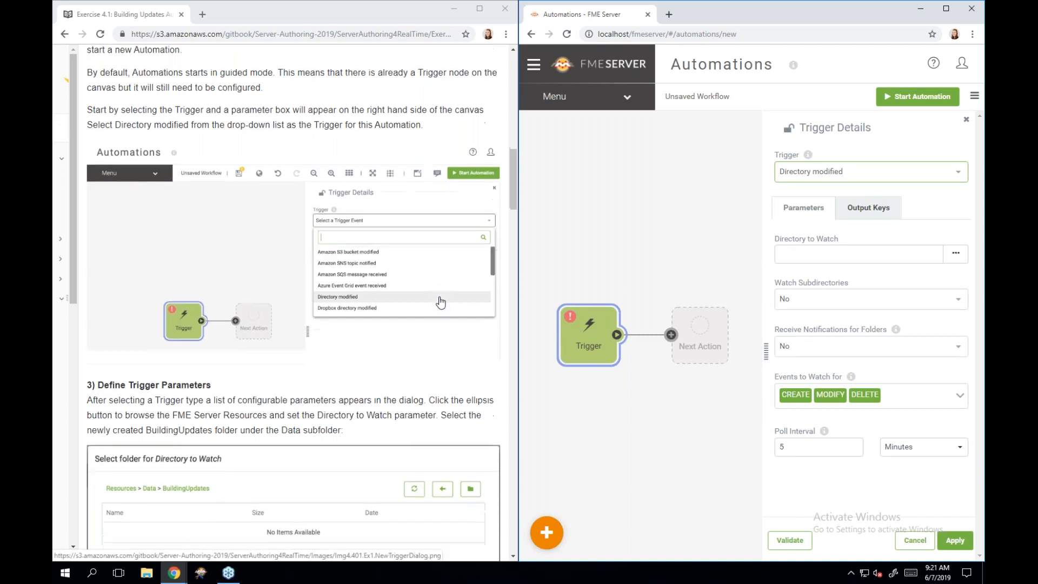
scroll(440, 301, down, 2)
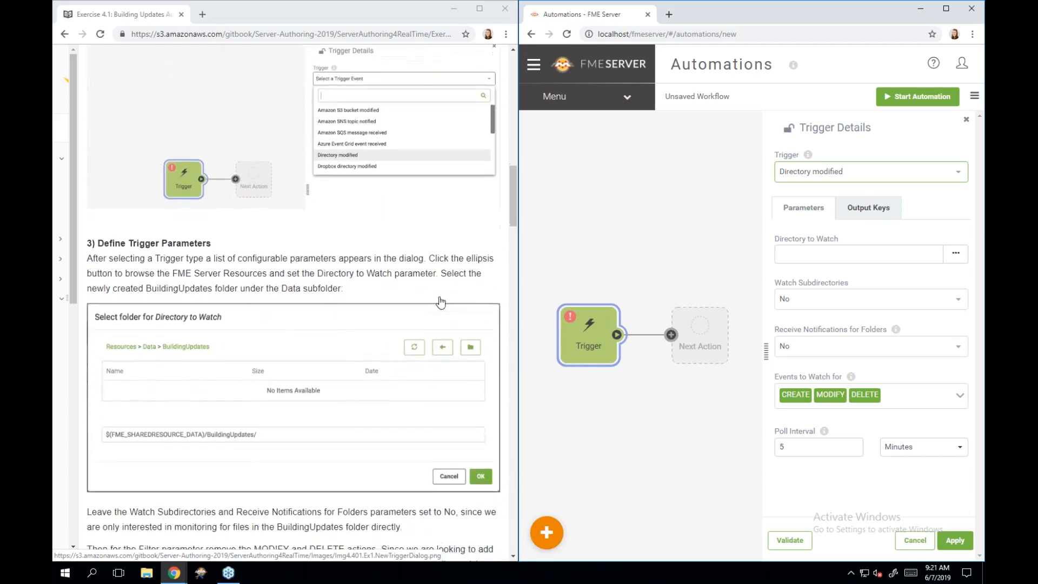
scroll(441, 301, down, 1)
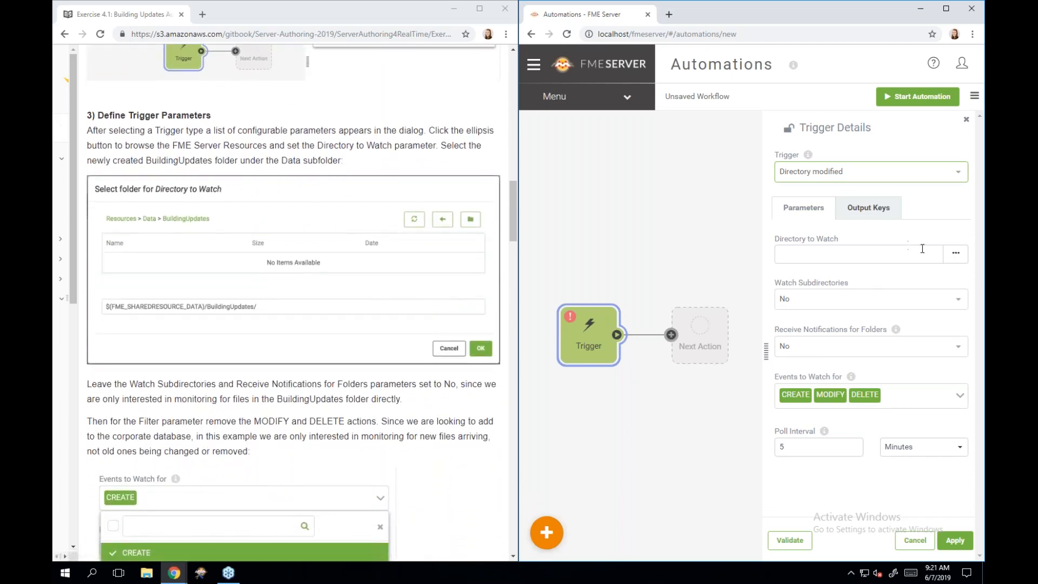
- Set Directory to Watch to the Data > BuildingUpdates folder
click(956, 259)
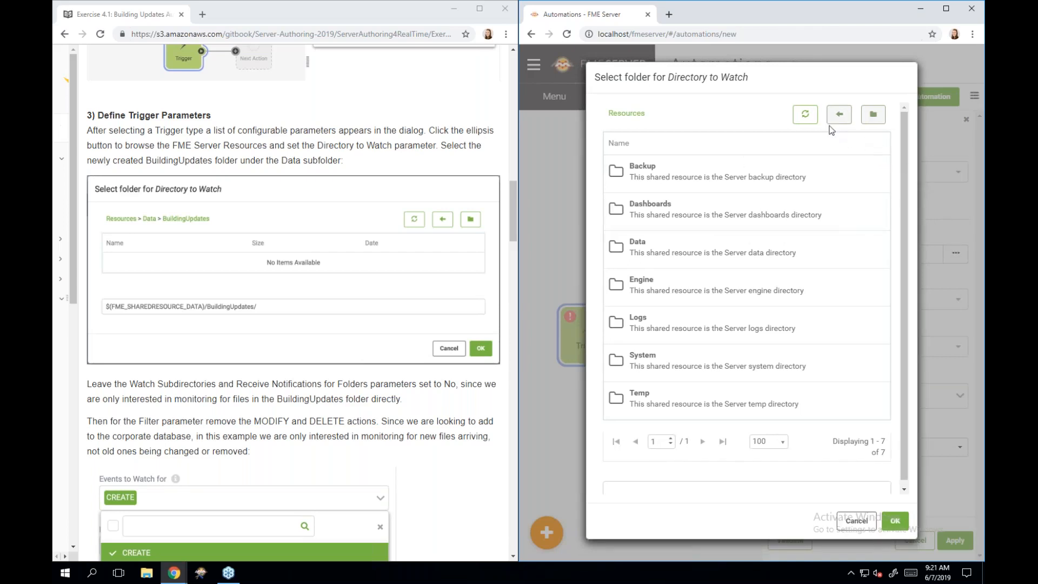
click(685, 251)
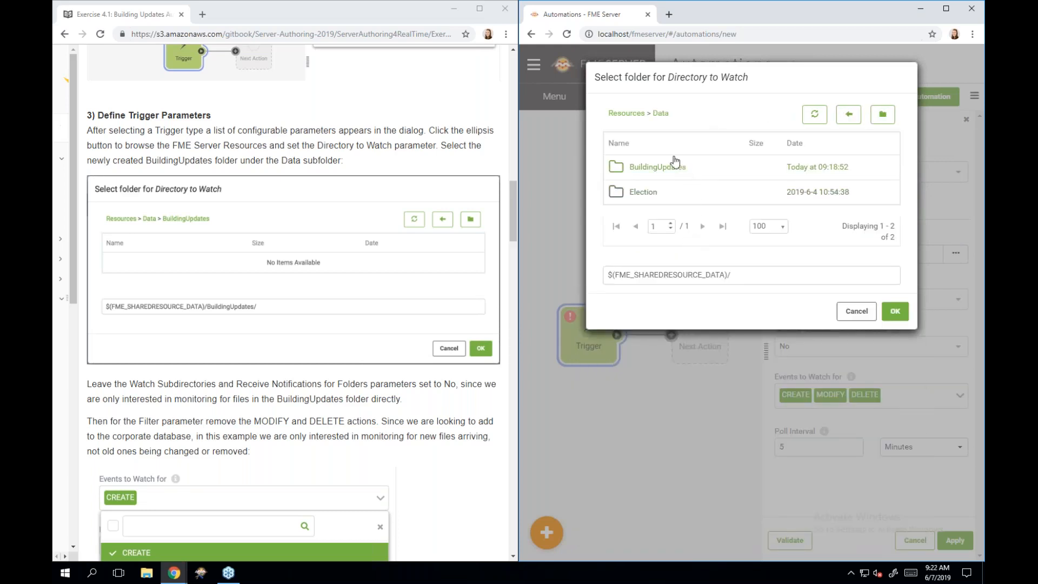
click(673, 169)
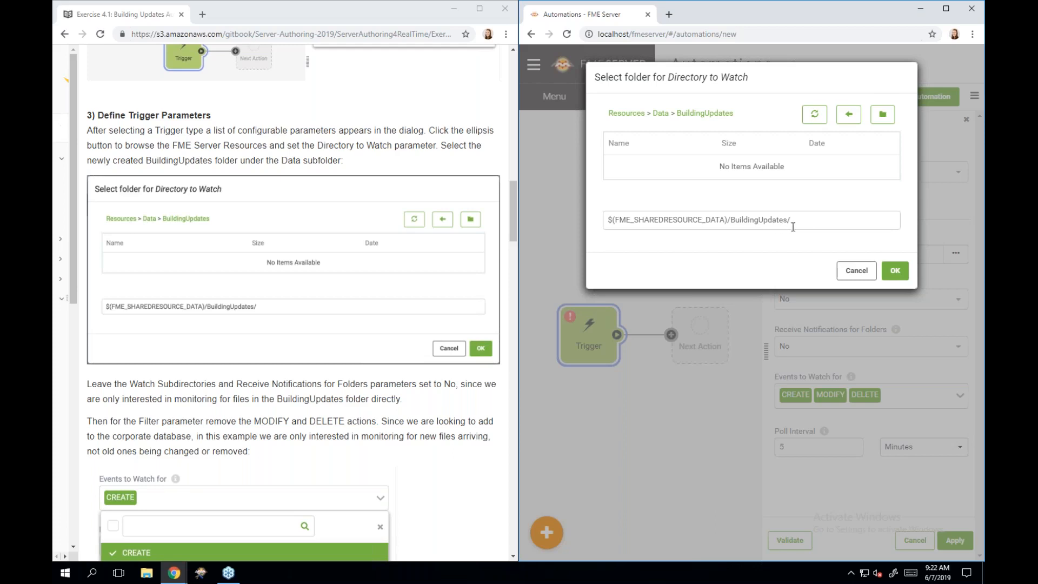
click(895, 273)
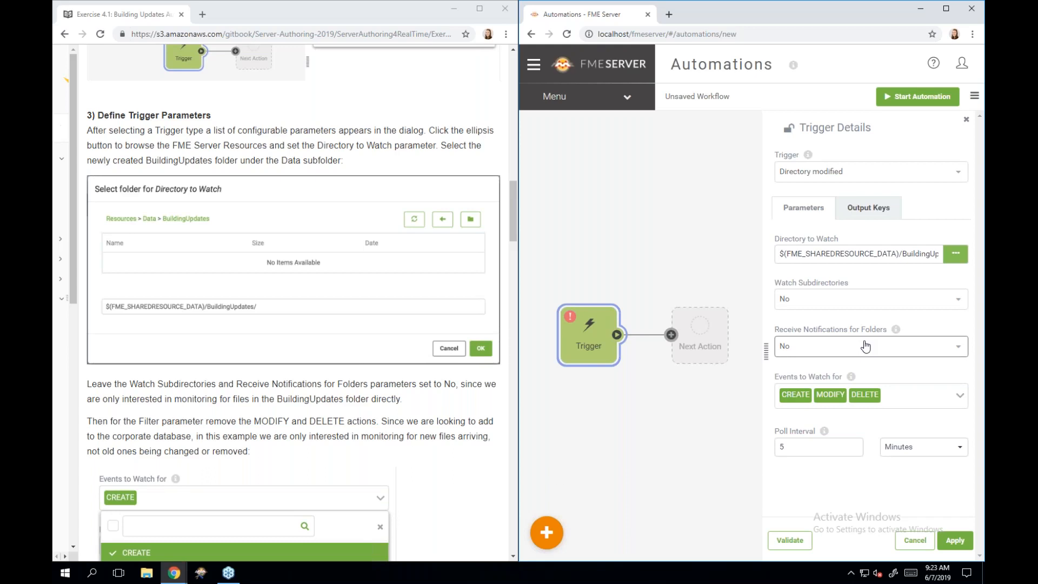
- Limit Events to Watch for to CREATE by unchecking MODIFY and DELETE
click(960, 401)
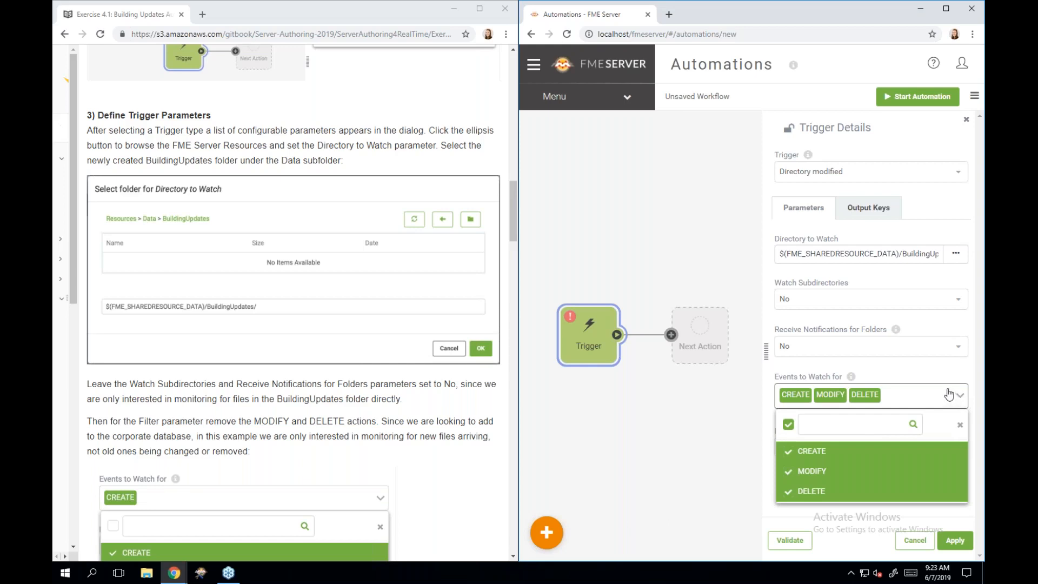
click(879, 425)
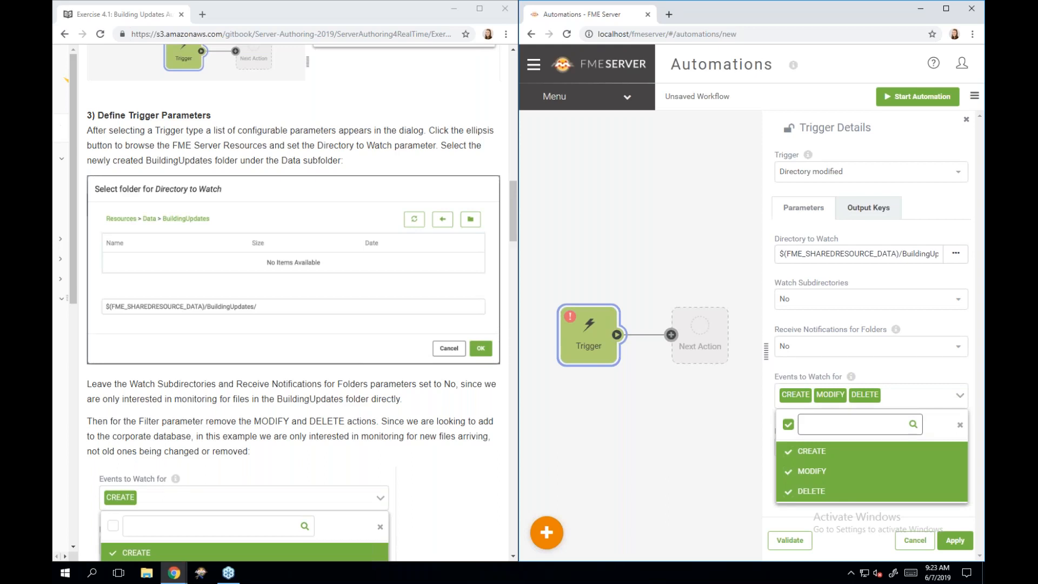
click(788, 477)
click(787, 492)
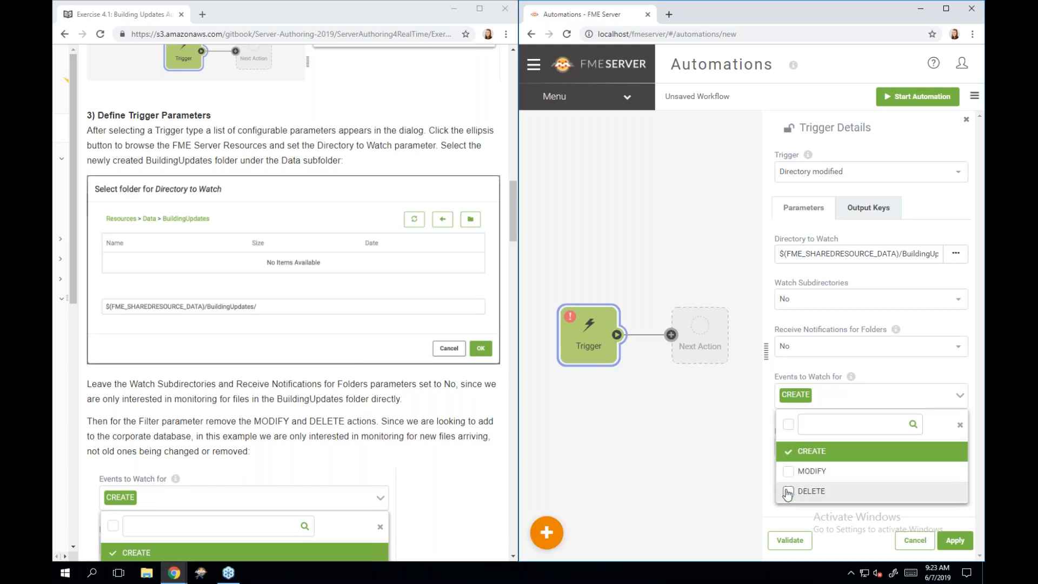
click(824, 367)
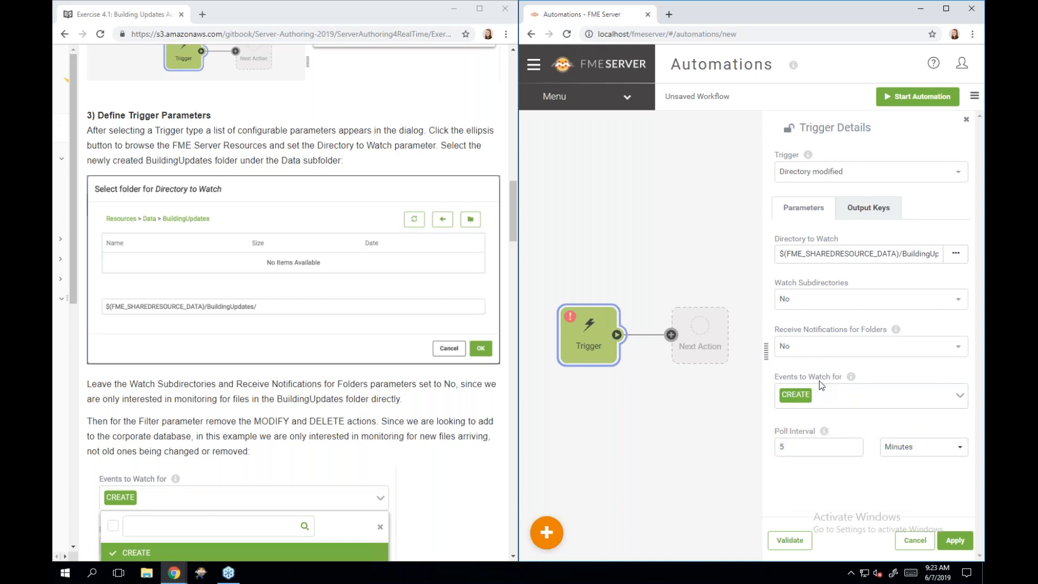
mouse_move(851, 383)
- Change the poll interval from 5 minutes to 30 Seconds
click(797, 442)
key(BackSpace)
text(30)
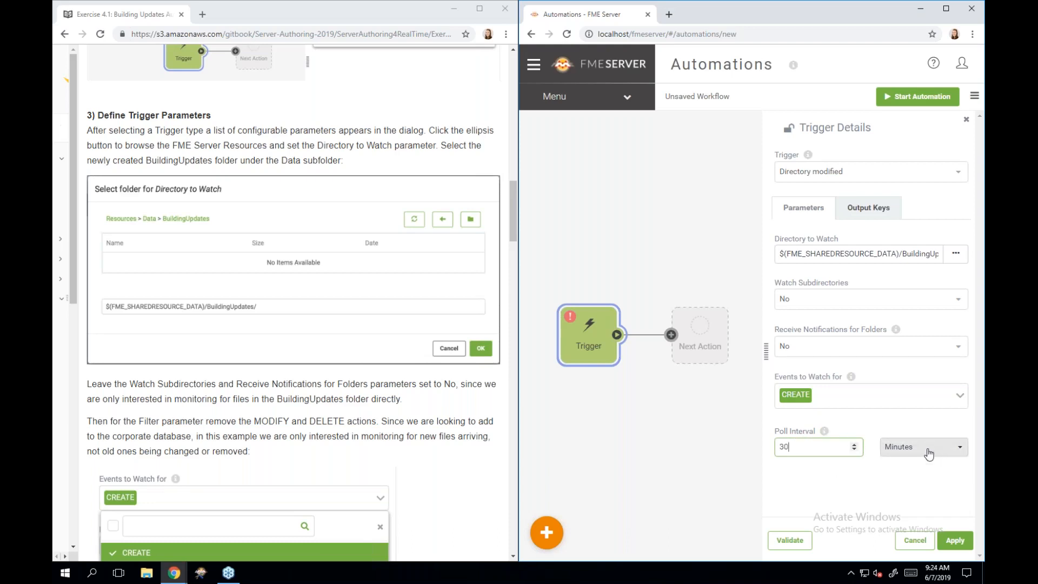
click(929, 453)
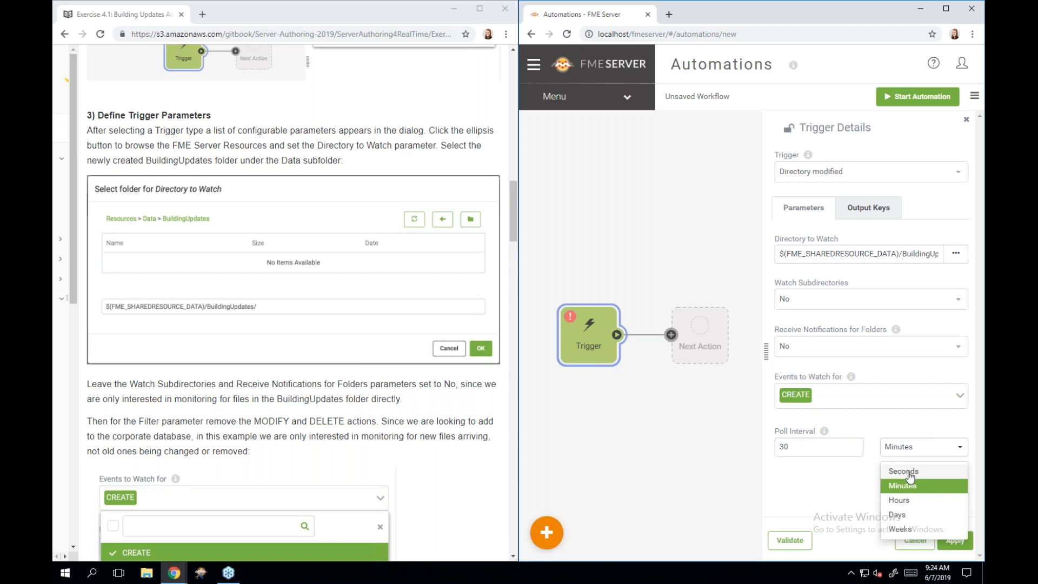
click(909, 473)
scroll(296, 432, down, 5)
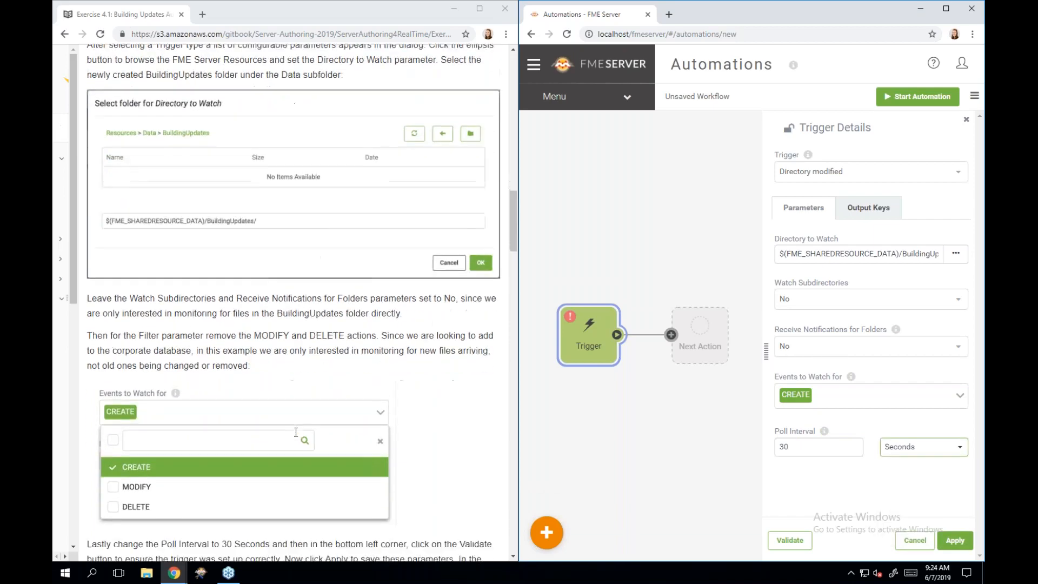
scroll(296, 432, down, 2)
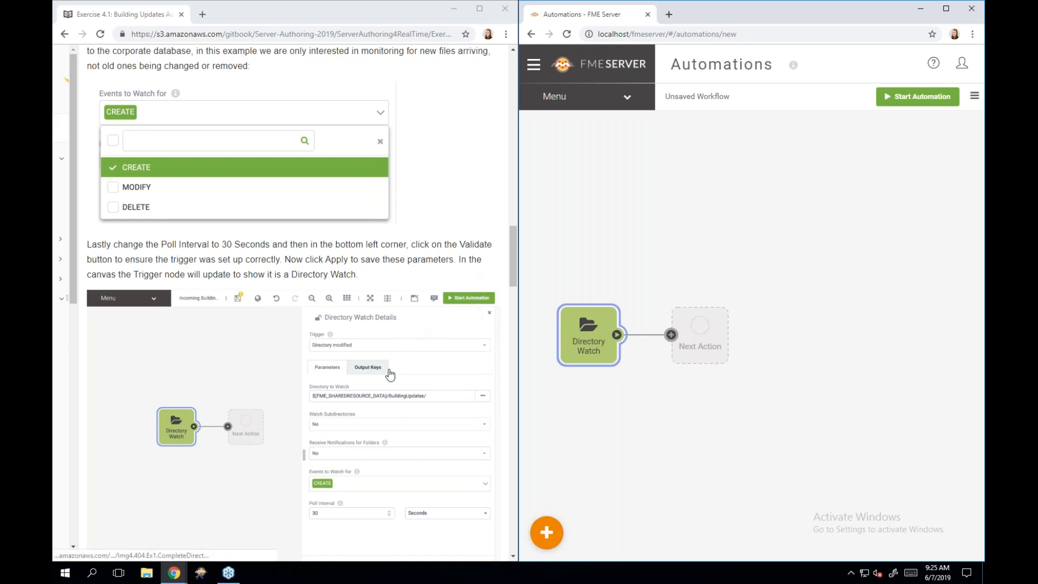
- Open the workflow Menu dropdown showing the save options
scroll(392, 368, down, 1)
scroll(390, 374, down, 2)
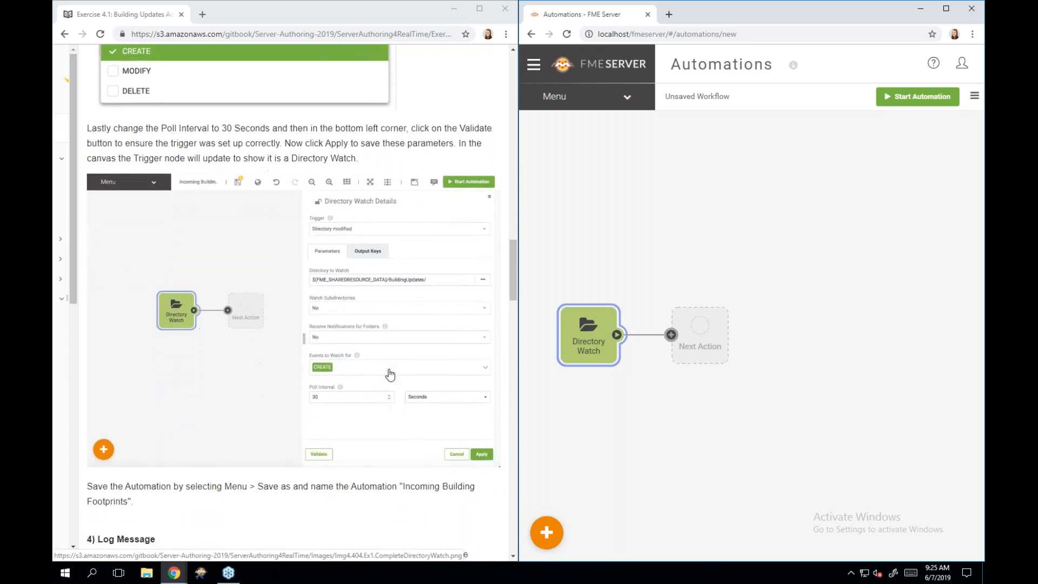
scroll(390, 374, down, 2)
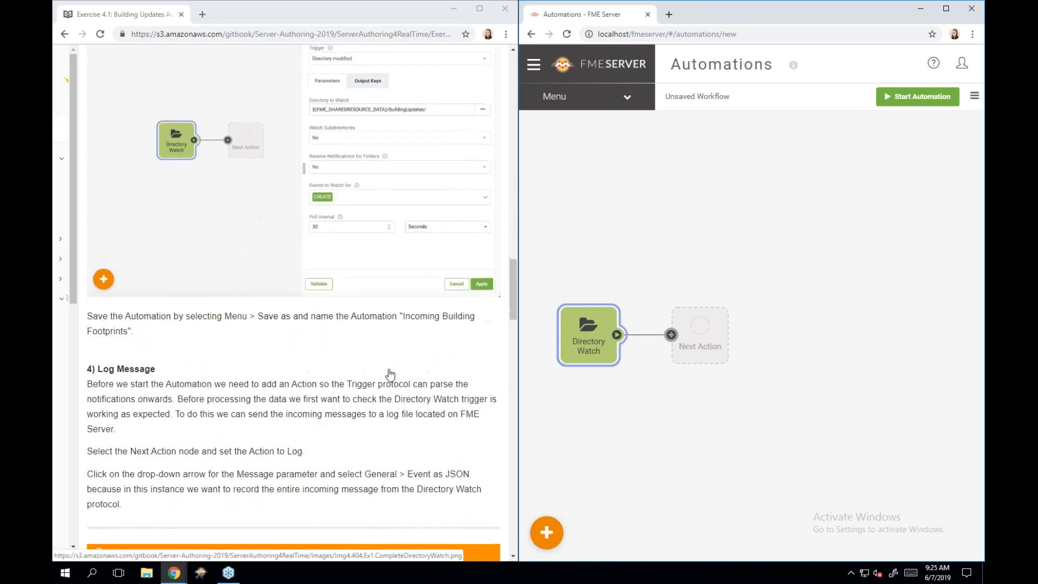
scroll(390, 373, down, 1)
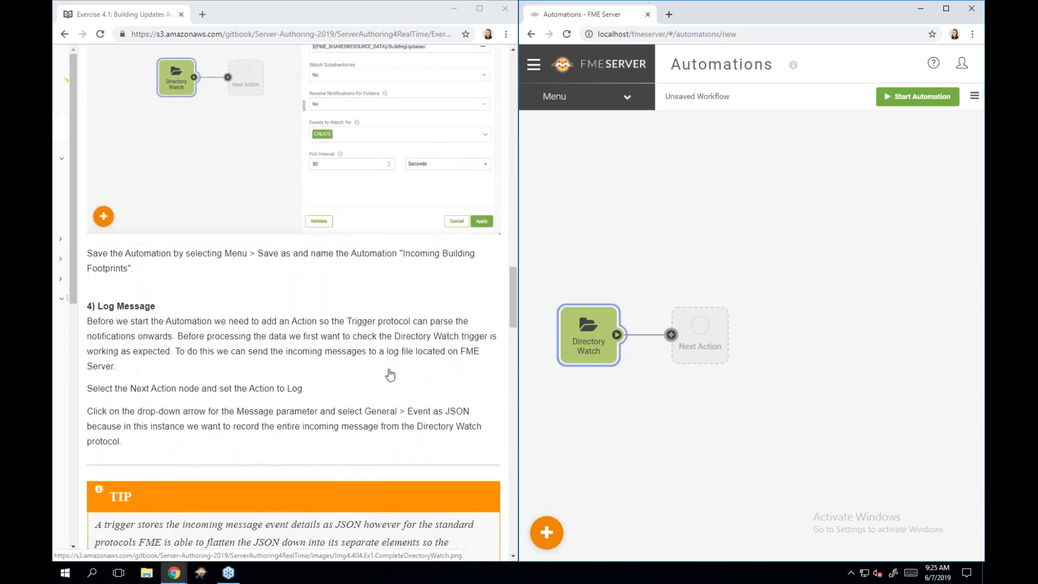
scroll(390, 374, up, 1)
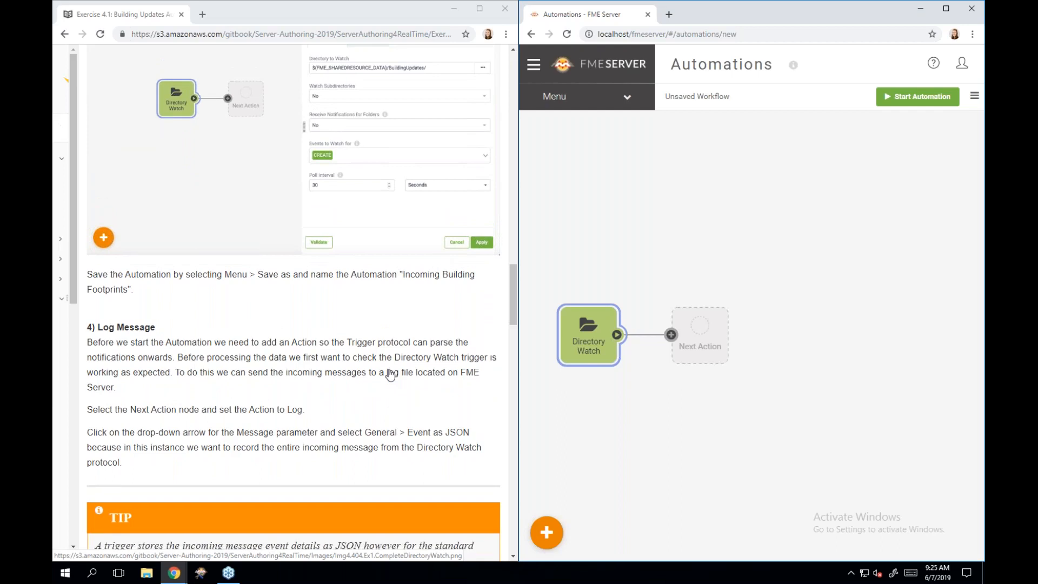
scroll(390, 375, down, 1)
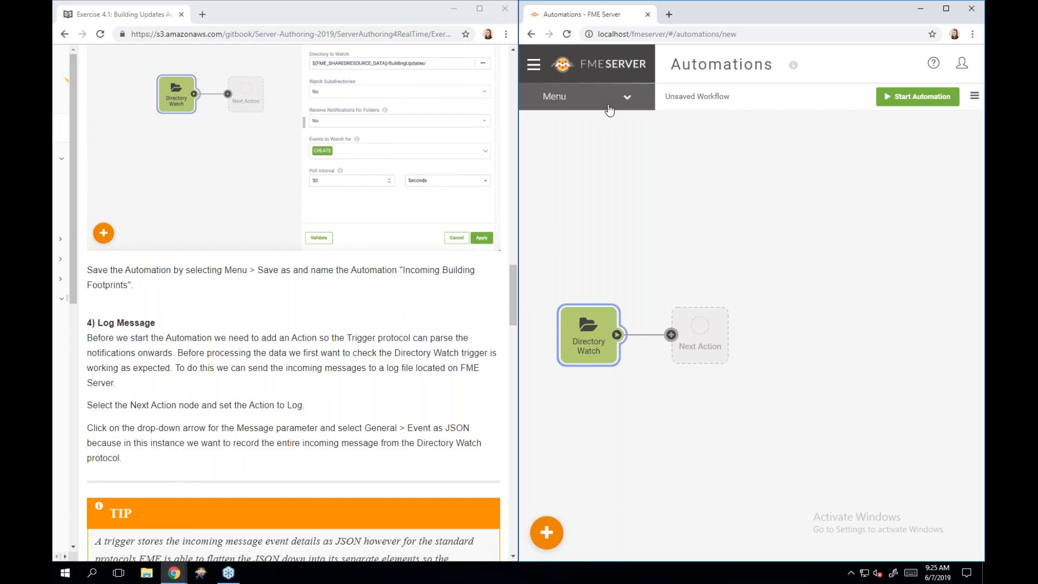
click(626, 103)
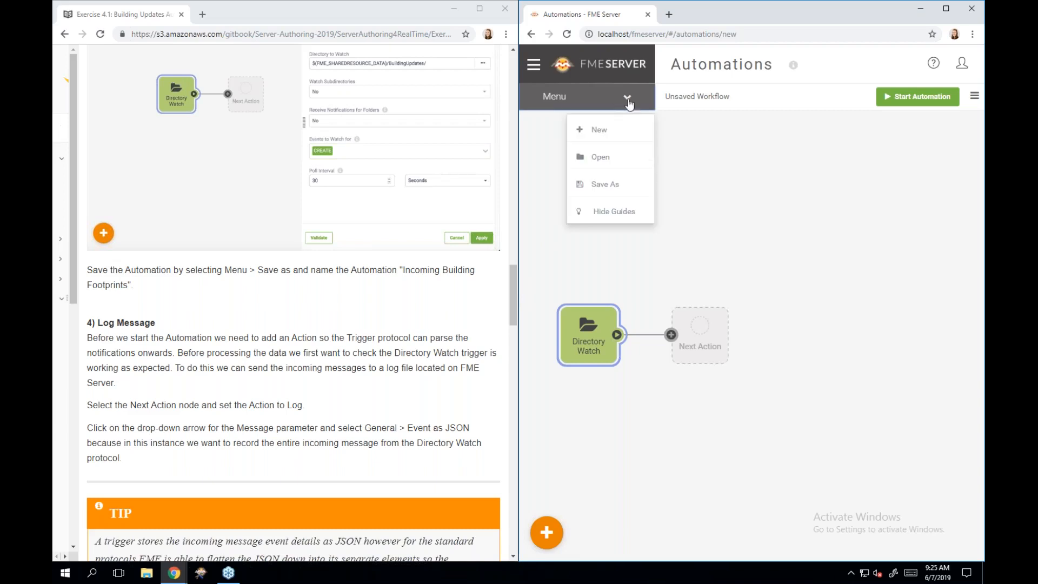
- In Save As, replace the Untitled name with 'Incoming Building Footprints'
click(636, 190)
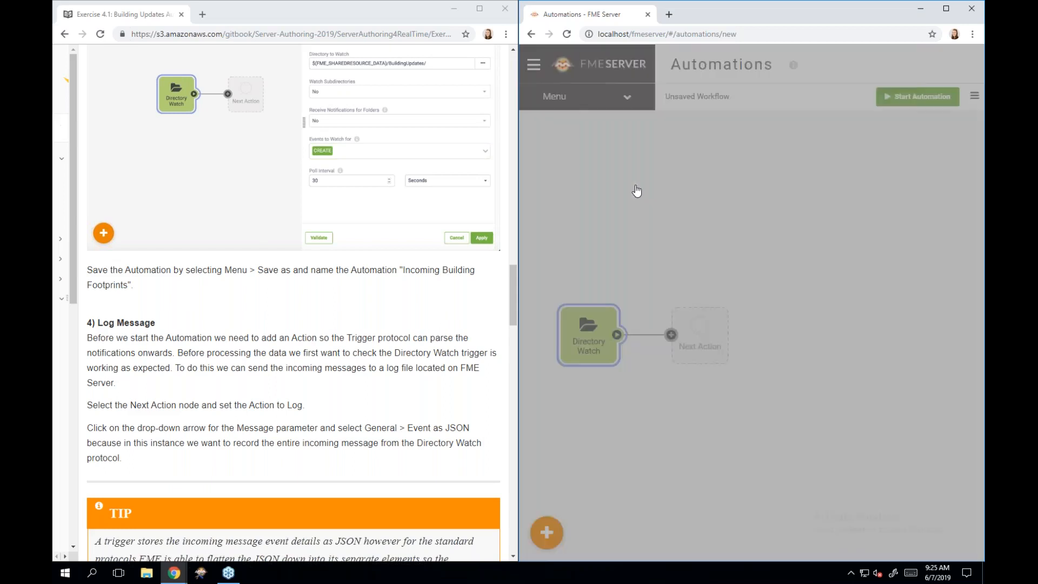
drag(721, 111, 655, 112)
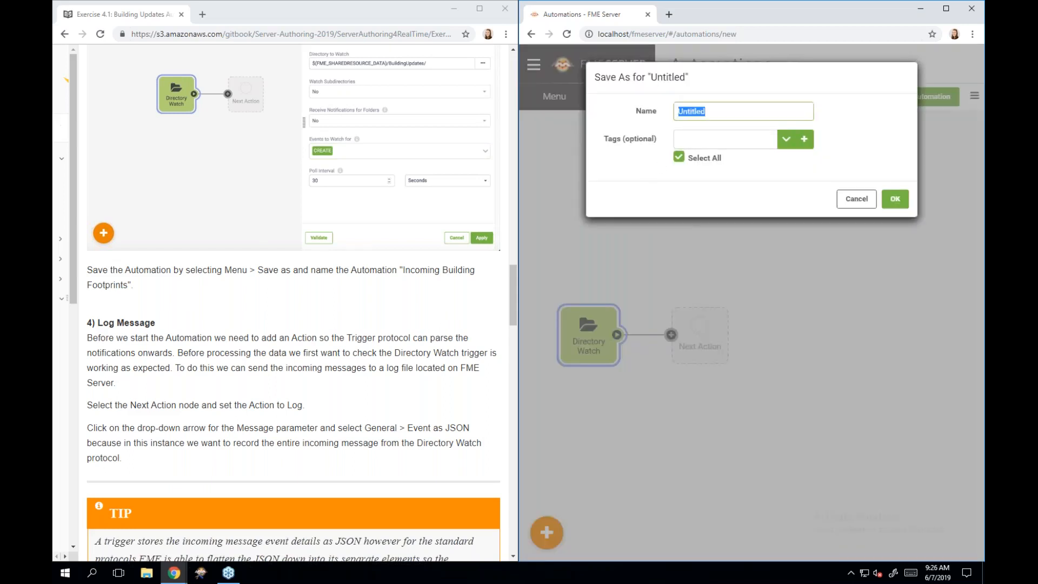
key(BackSpace)
text(Incoming Building Foot)
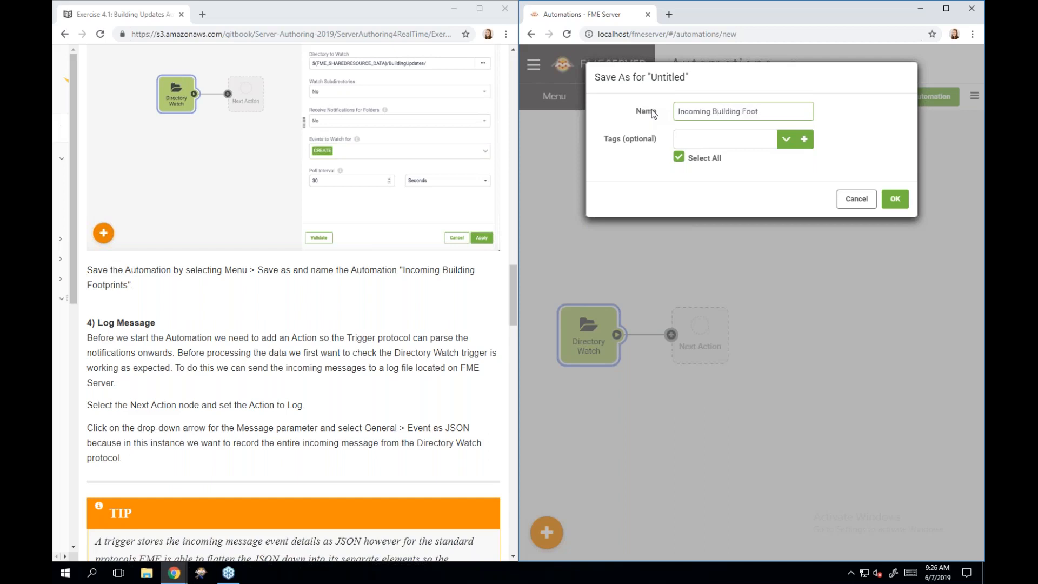
text(prints)
- Create and attach a new 'Training' tag, then save the automation
click(732, 143)
text(Training)
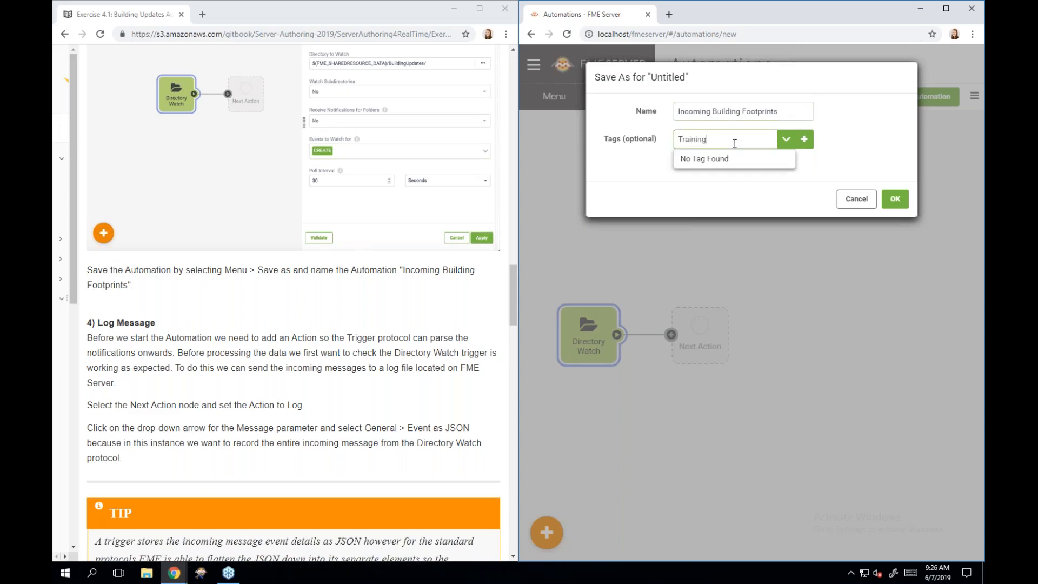
click(804, 139)
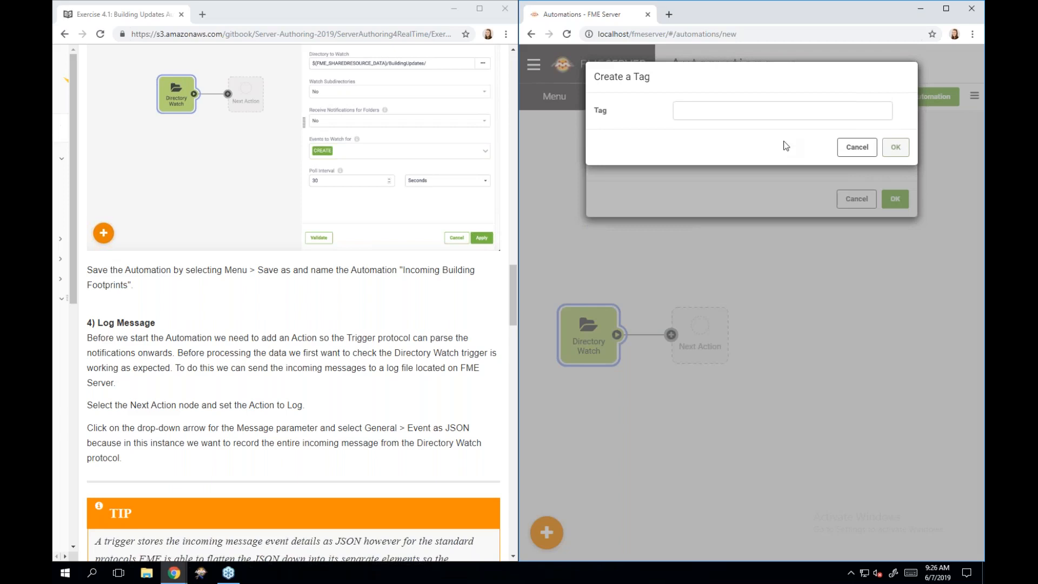
click(756, 115)
text(Training)
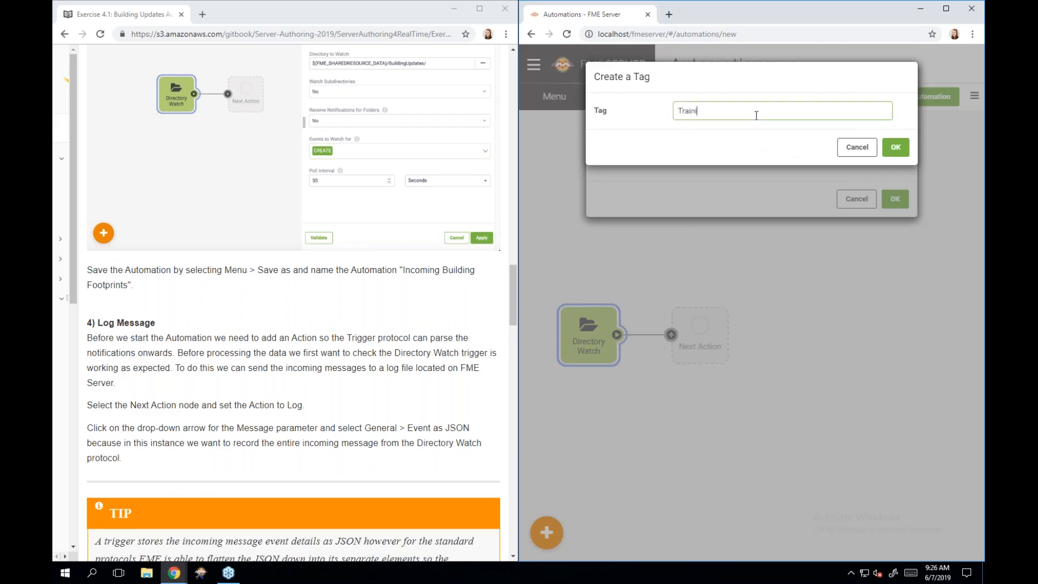
click(896, 149)
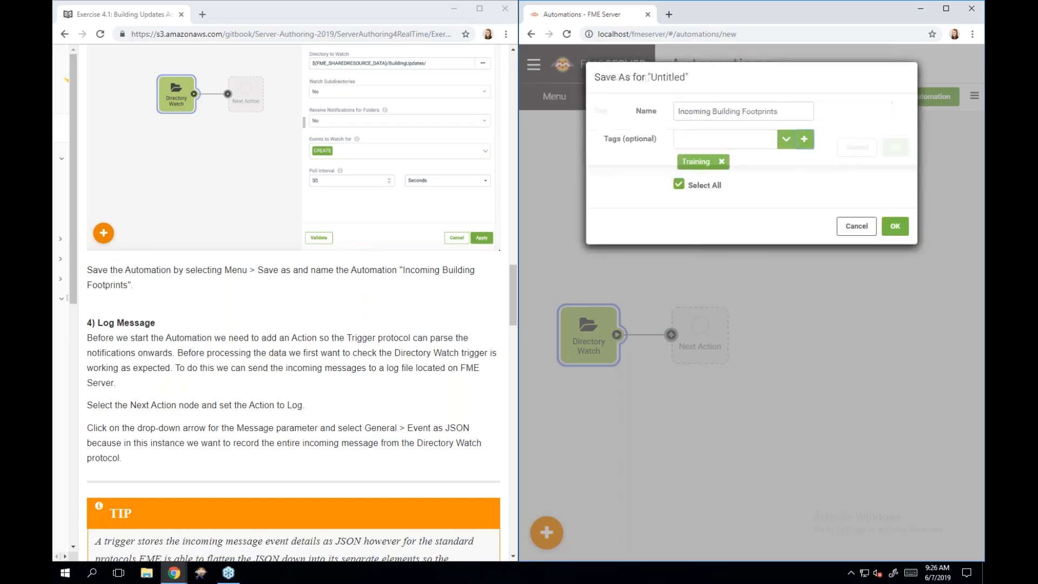
click(895, 228)
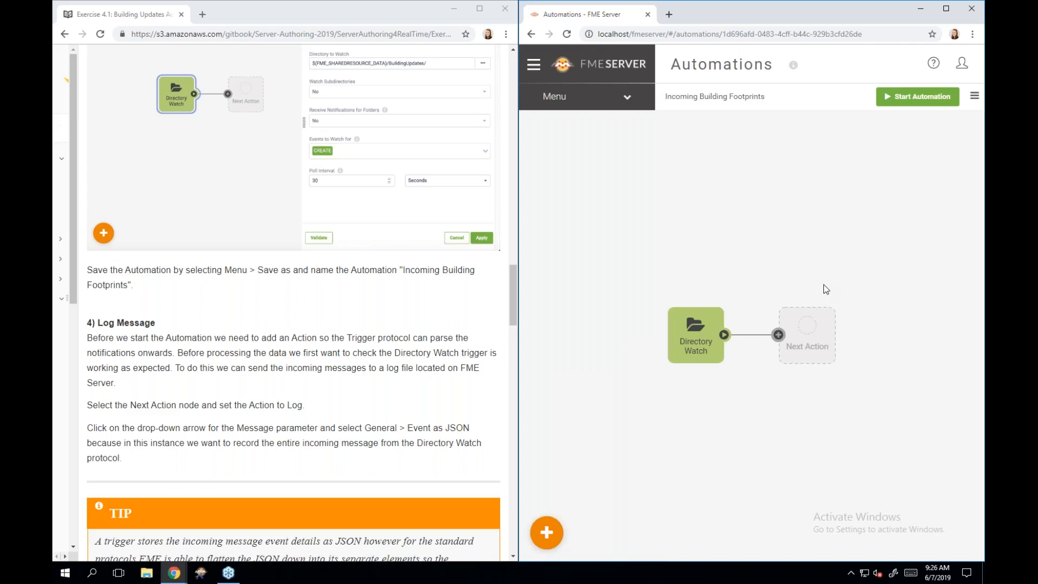
scroll(337, 352, down, 2)
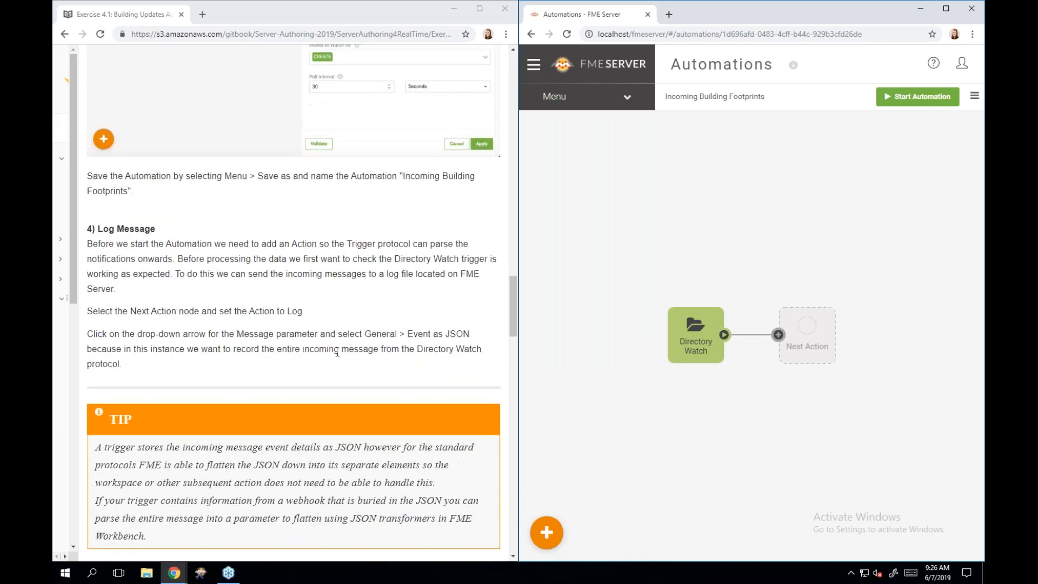
scroll(336, 351, down, 1)
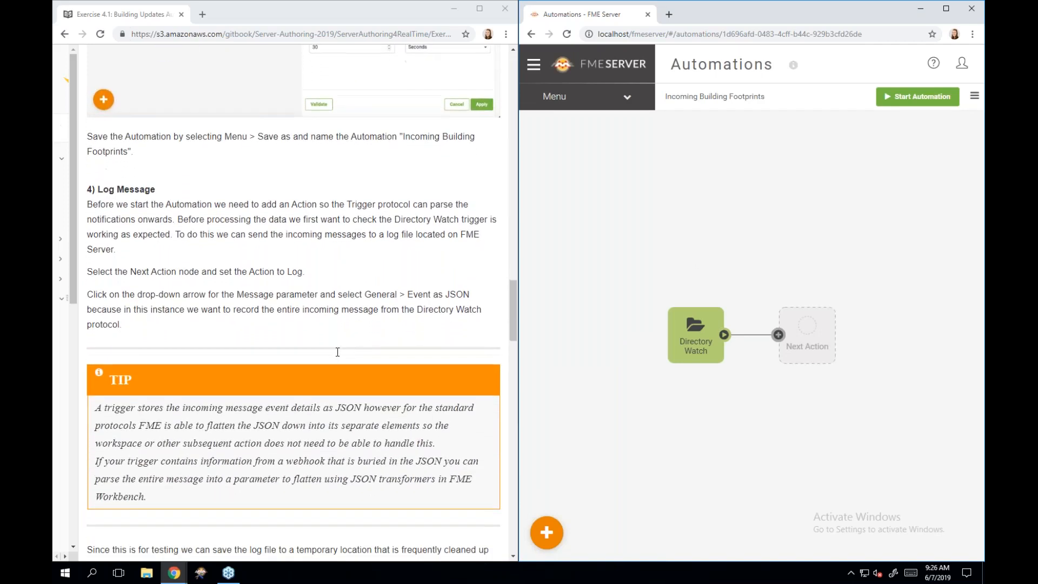
scroll(337, 352, down, 1)
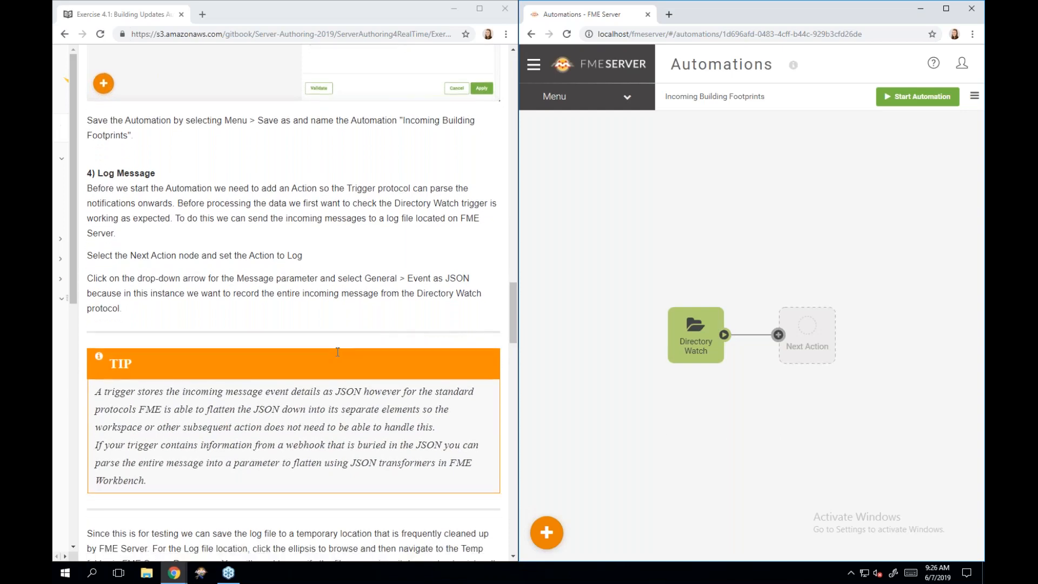
scroll(337, 352, down, 1)
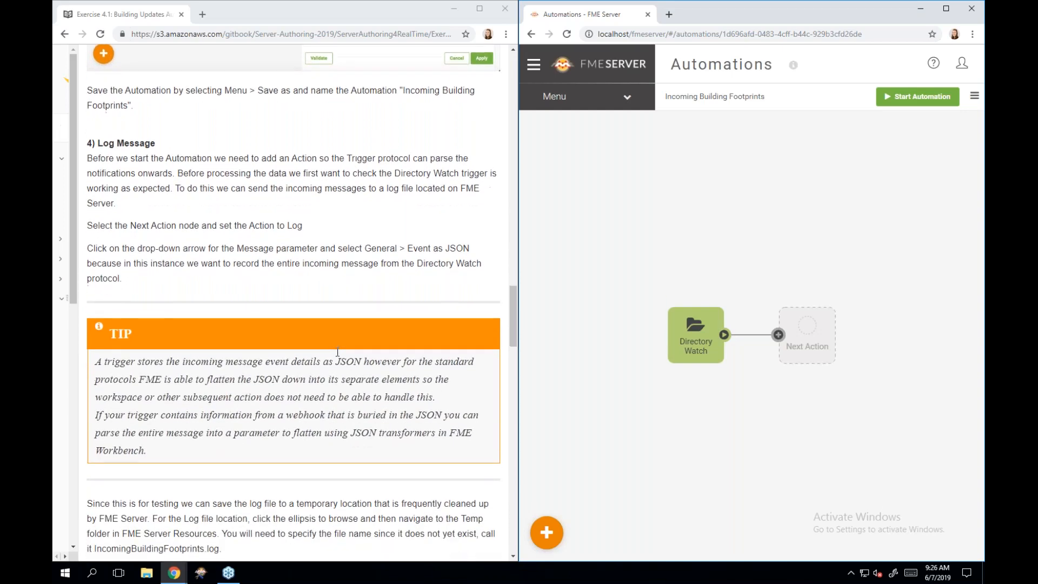
scroll(337, 352, down, 1)
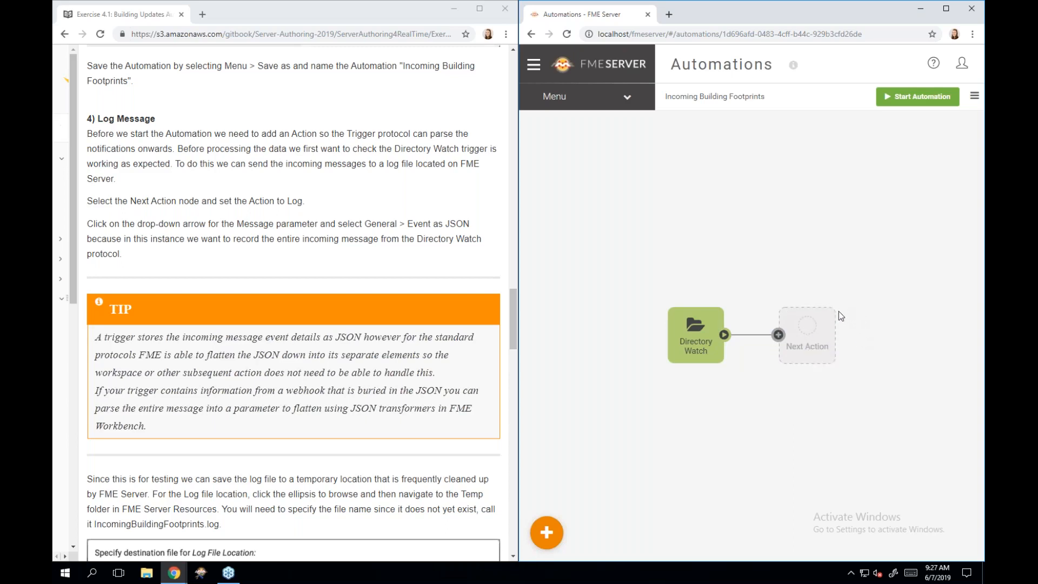
- Set the empty Next Action after Directory Watch to the Log action
click(818, 333)
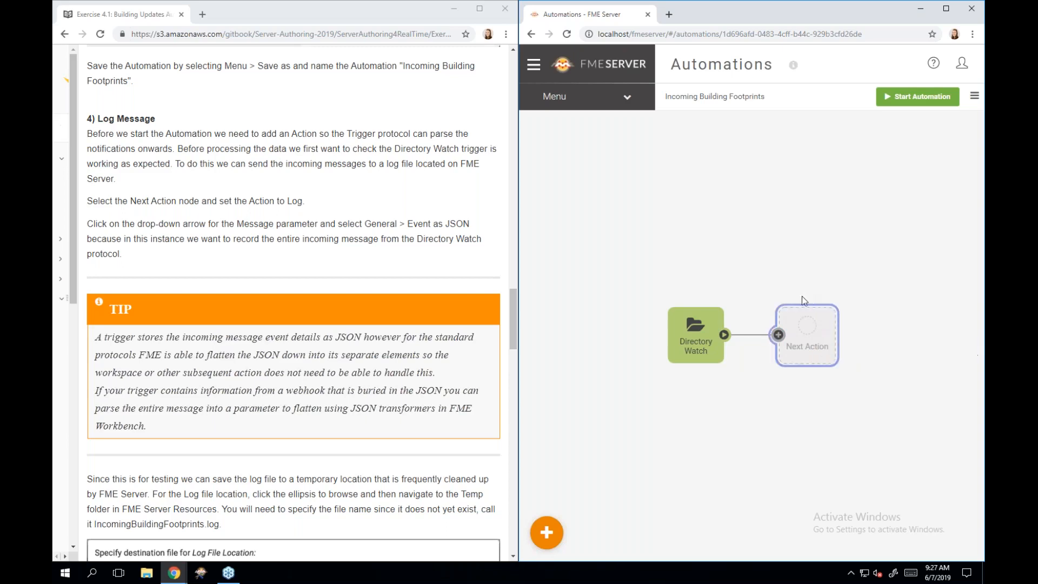
click(806, 332)
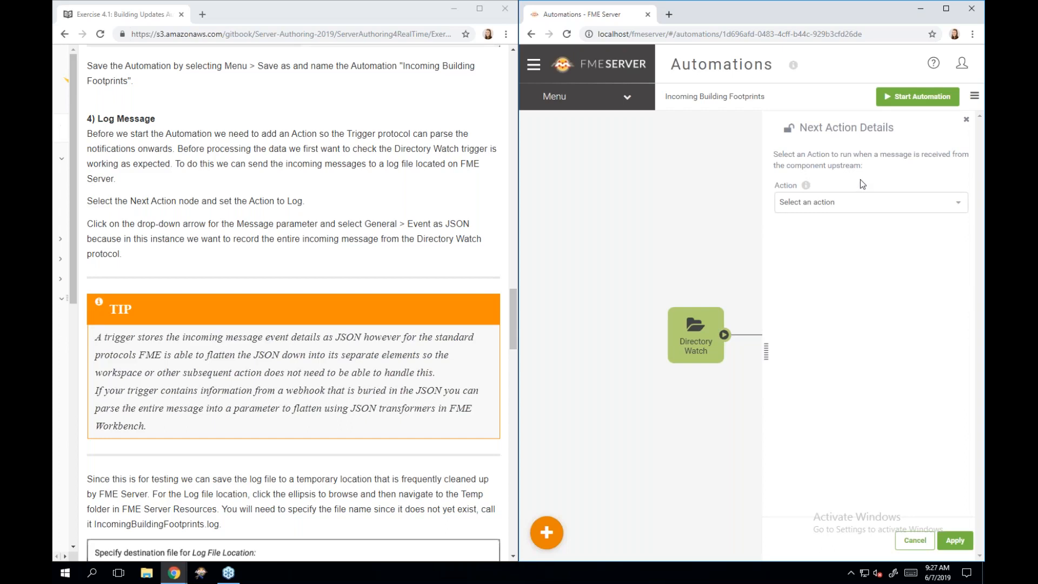
click(899, 210)
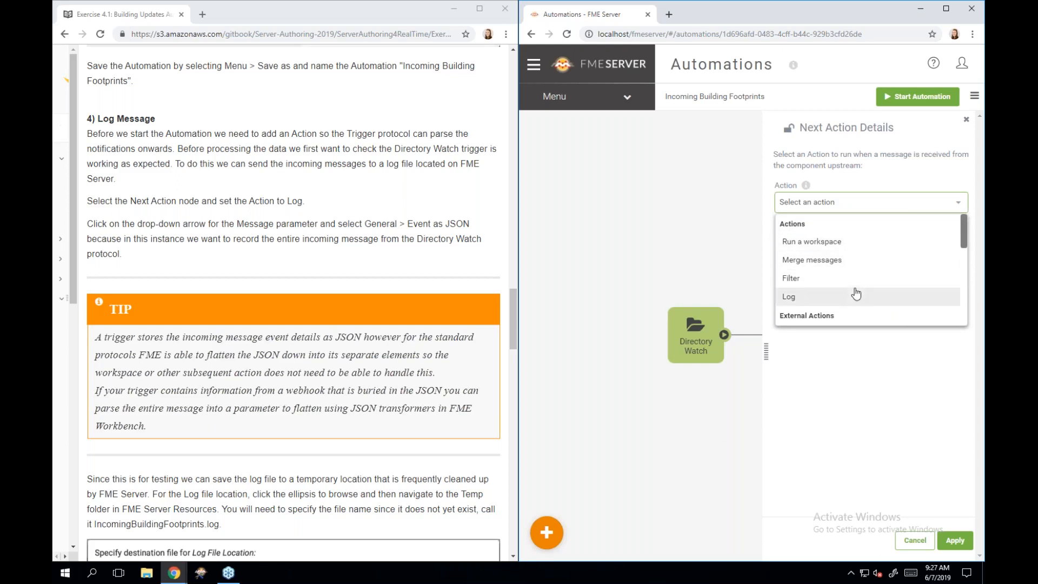
scroll(856, 292, down, 2)
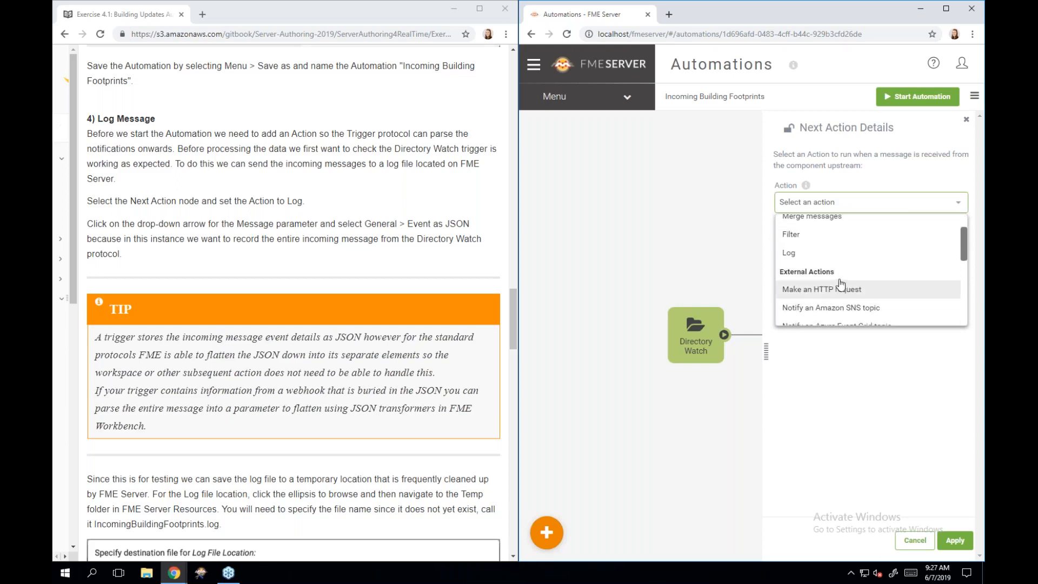
click(815, 252)
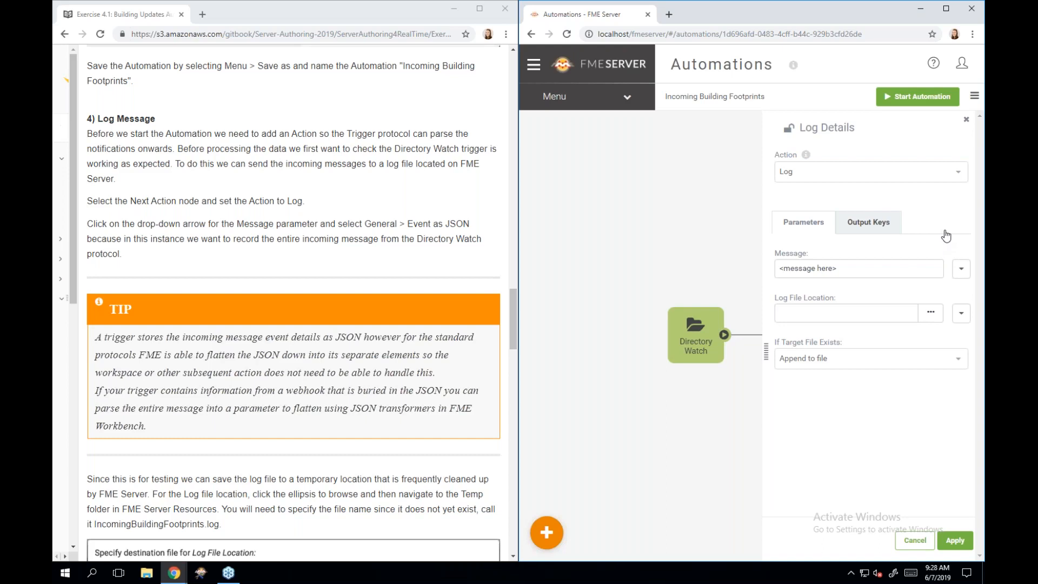
- Set the Log message to 'Event as JSON' from the General event values
click(961, 270)
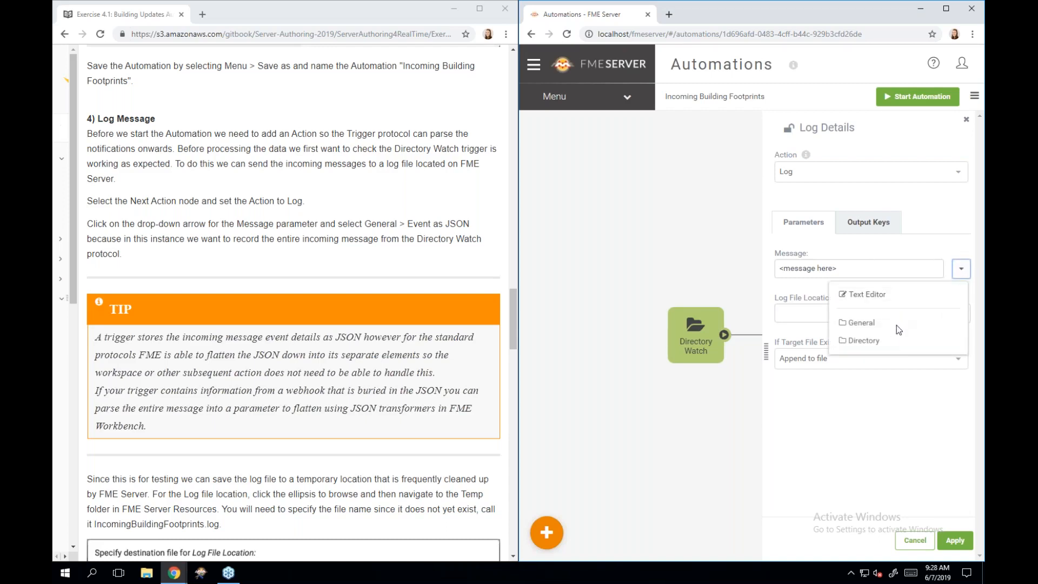
click(883, 324)
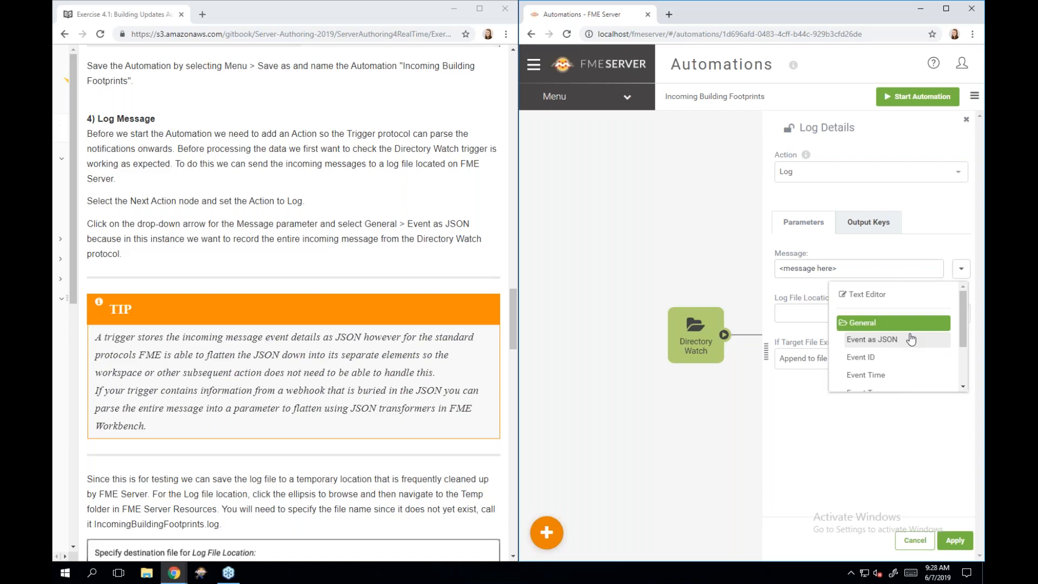
scroll(913, 357, down, 1)
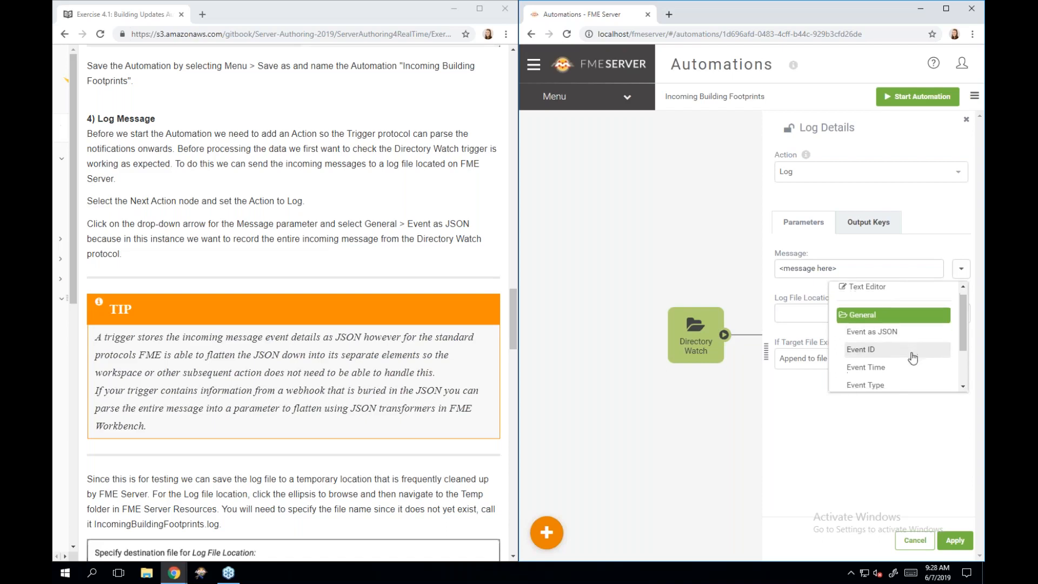
scroll(913, 358, down, 2)
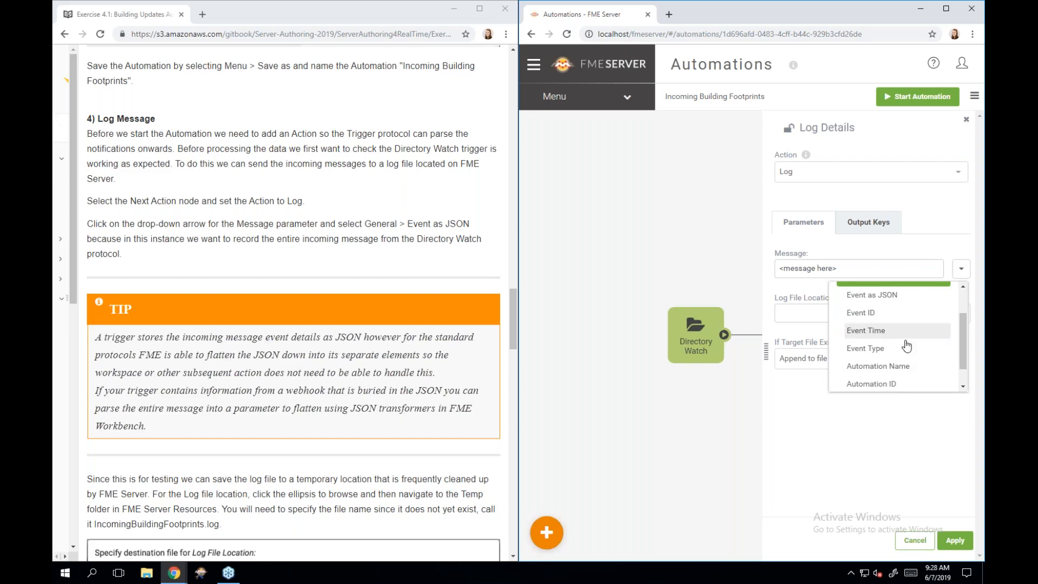
scroll(912, 361, down, 1)
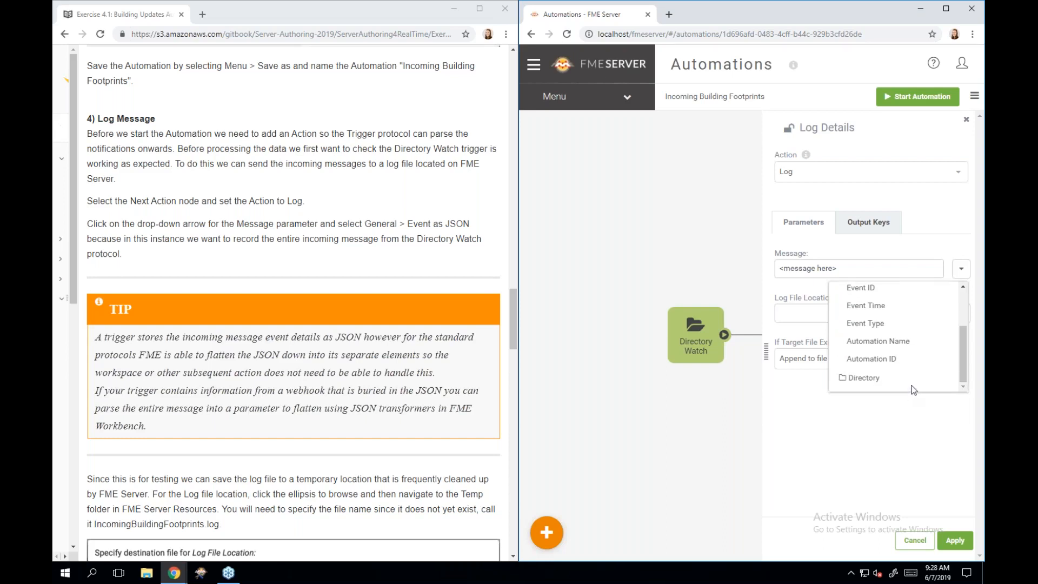
click(911, 383)
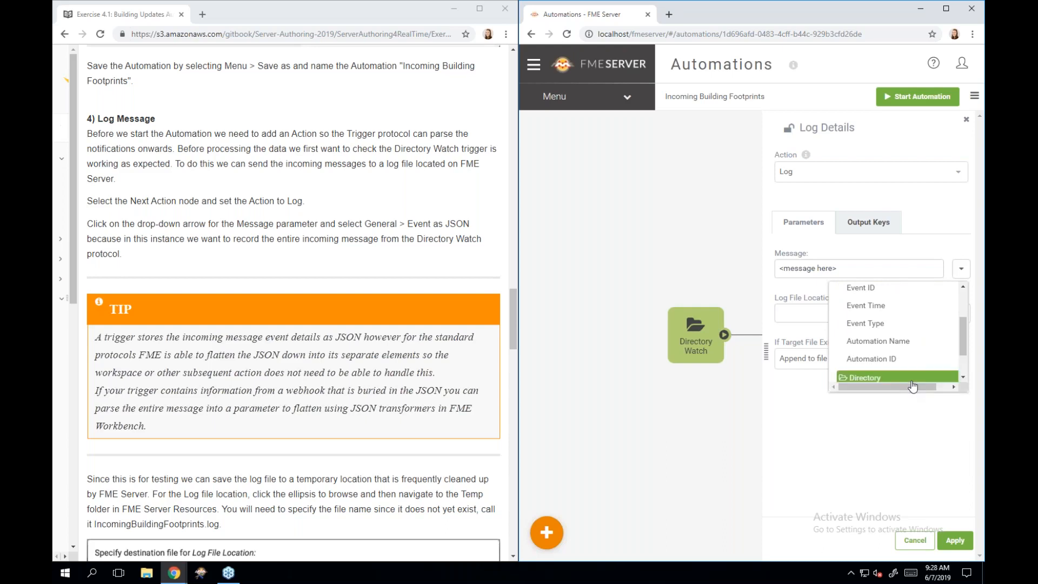
scroll(913, 359, down, 2)
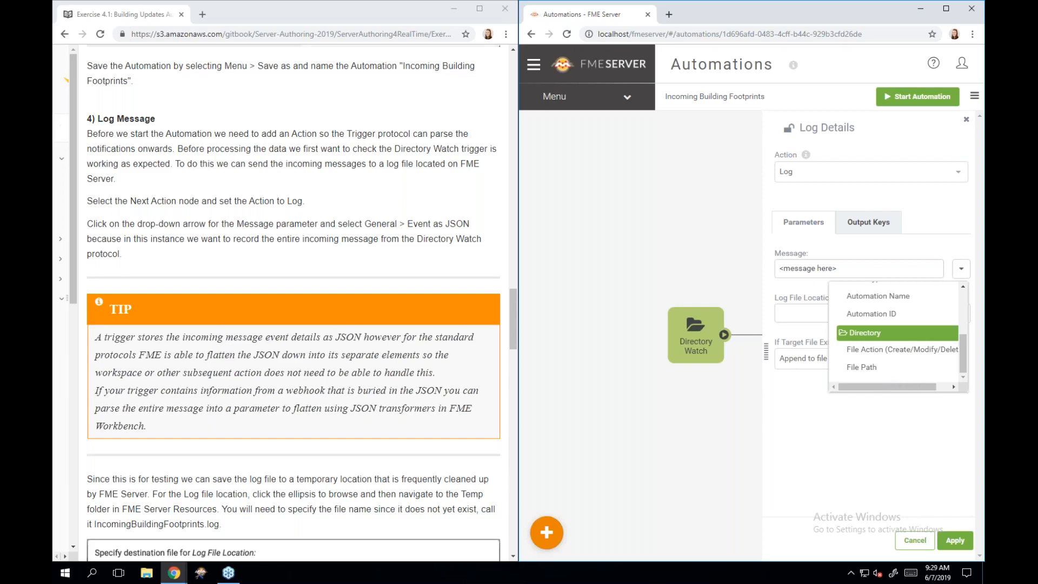
scroll(892, 353, up, 3)
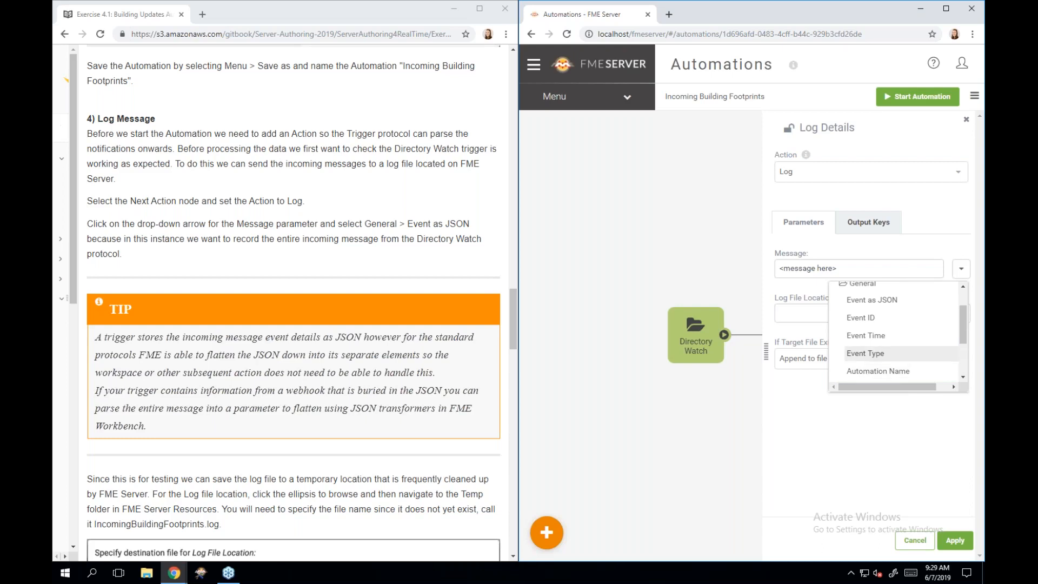
scroll(892, 355, up, 2)
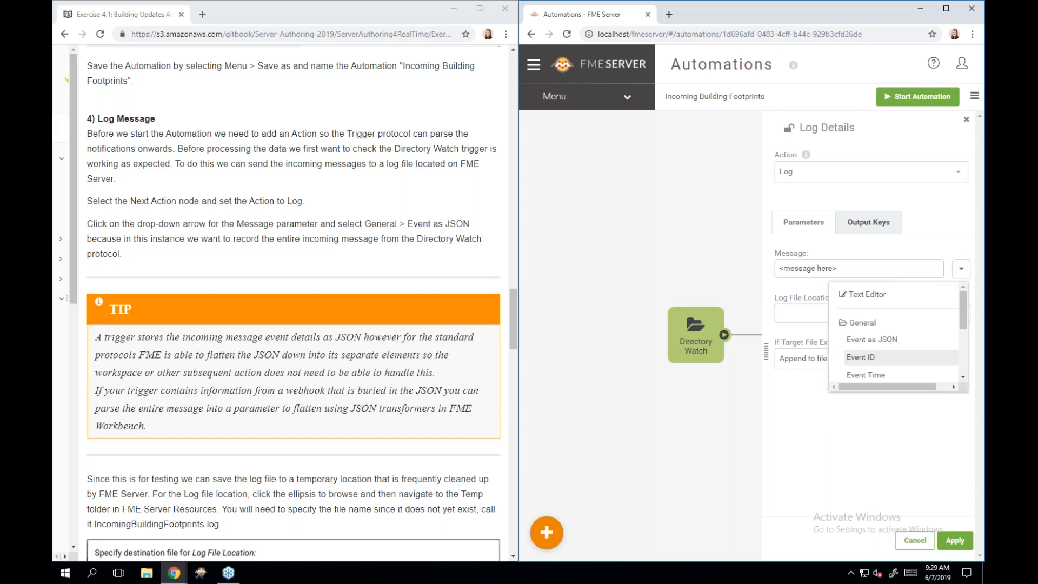
click(918, 340)
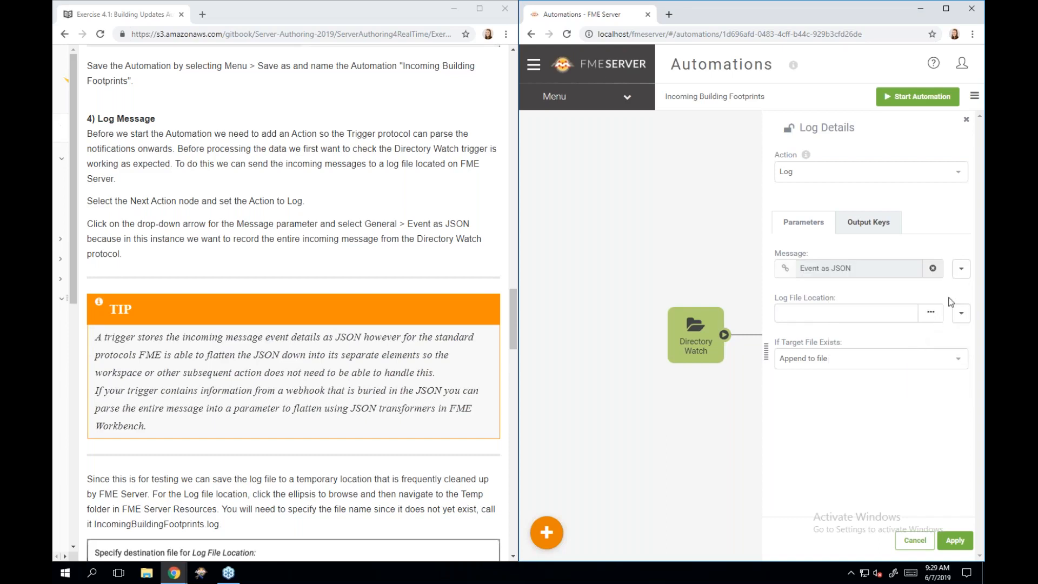
click(960, 269)
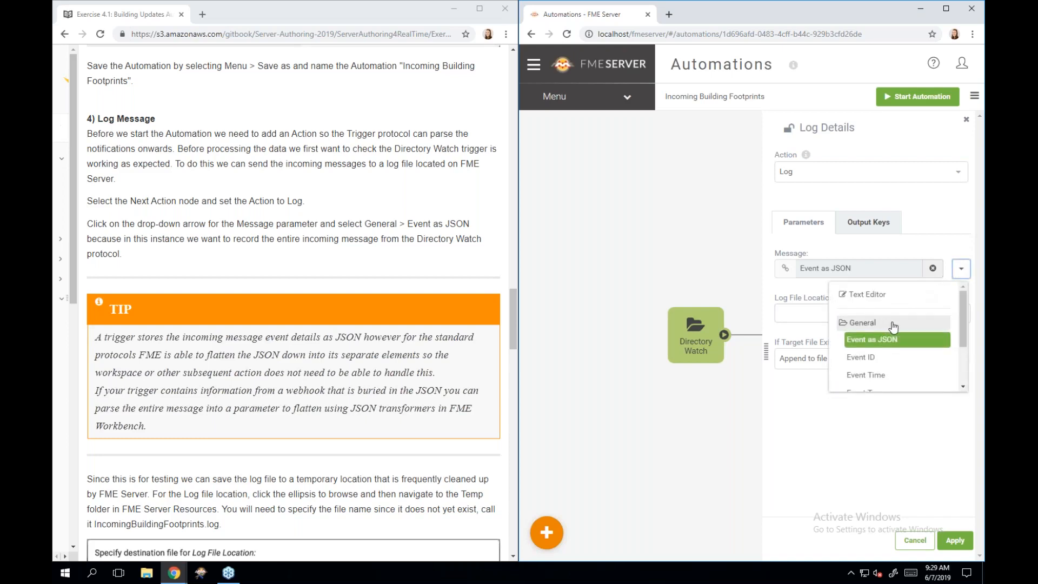
click(941, 346)
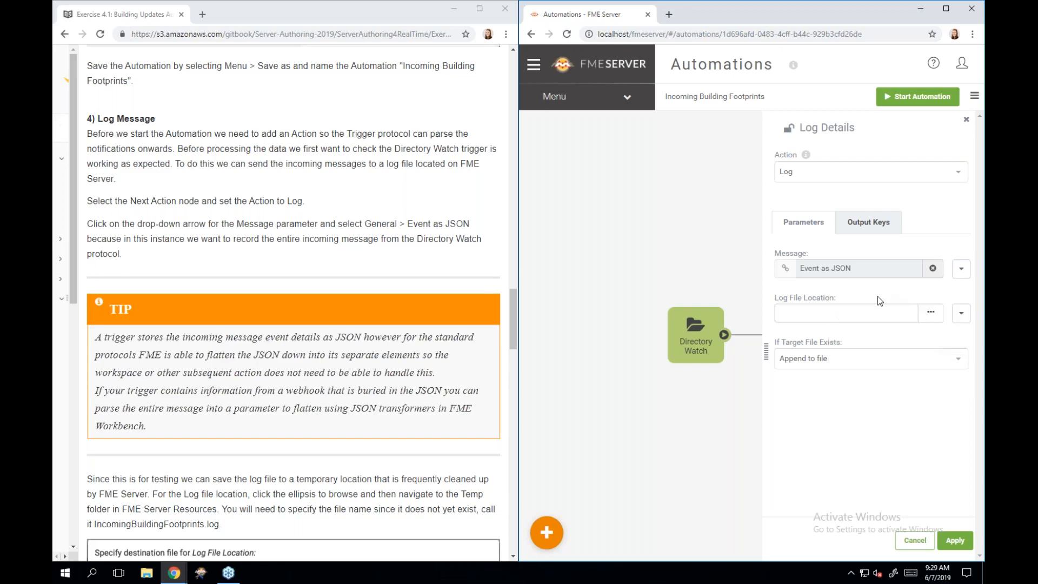
- Set the log file destination to $(FME_SHAREDRESOURCE_TEMP)/IncomingBuildingFootprints.log
click(934, 319)
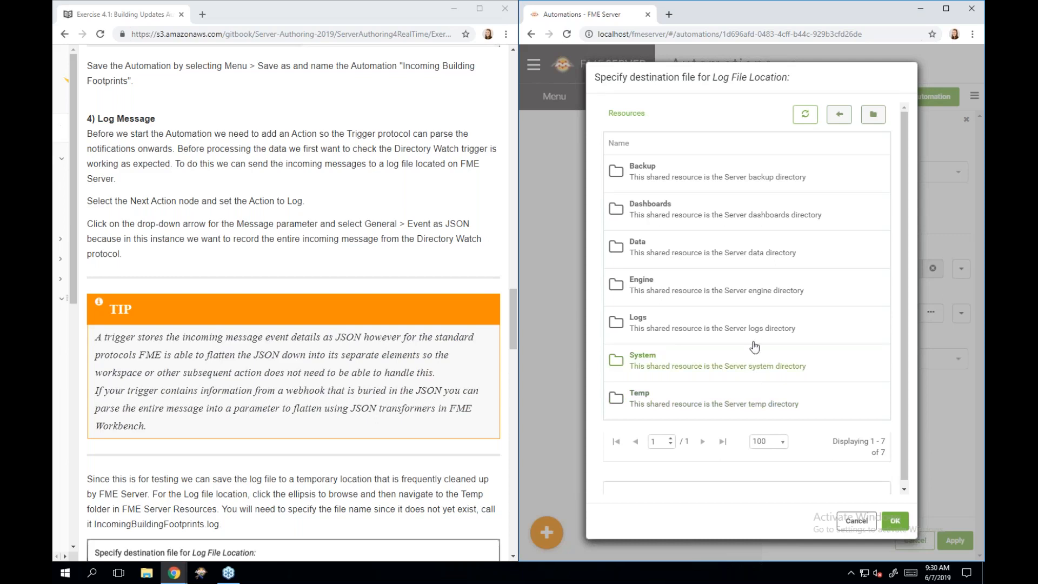
click(723, 410)
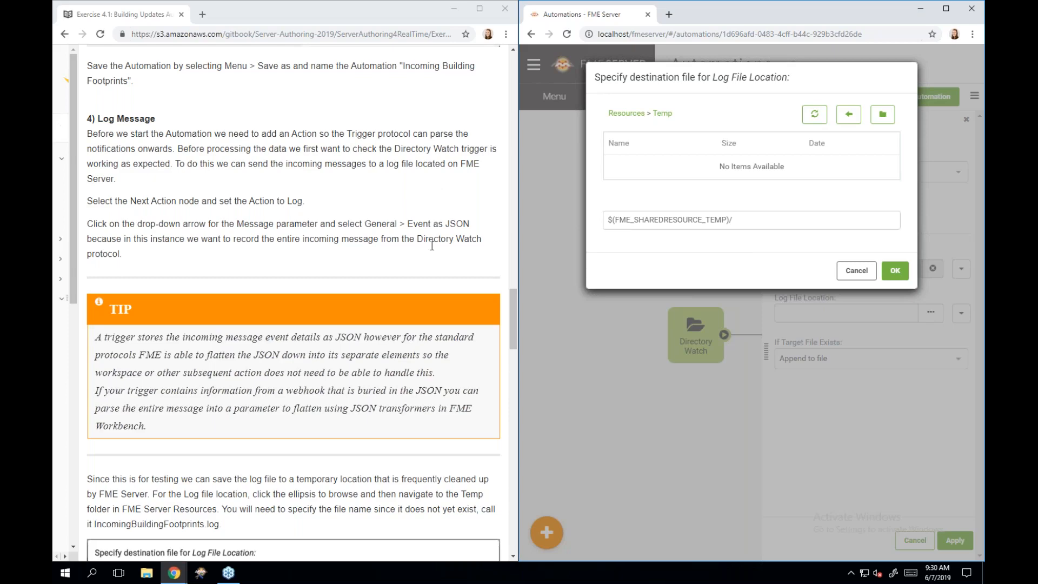
scroll(432, 246, down, 5)
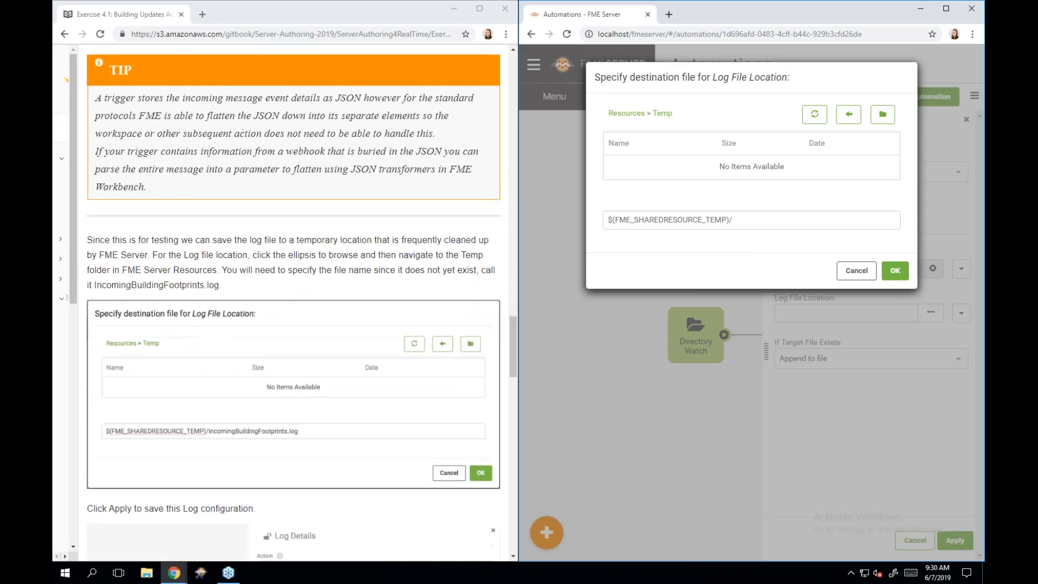
click(750, 220)
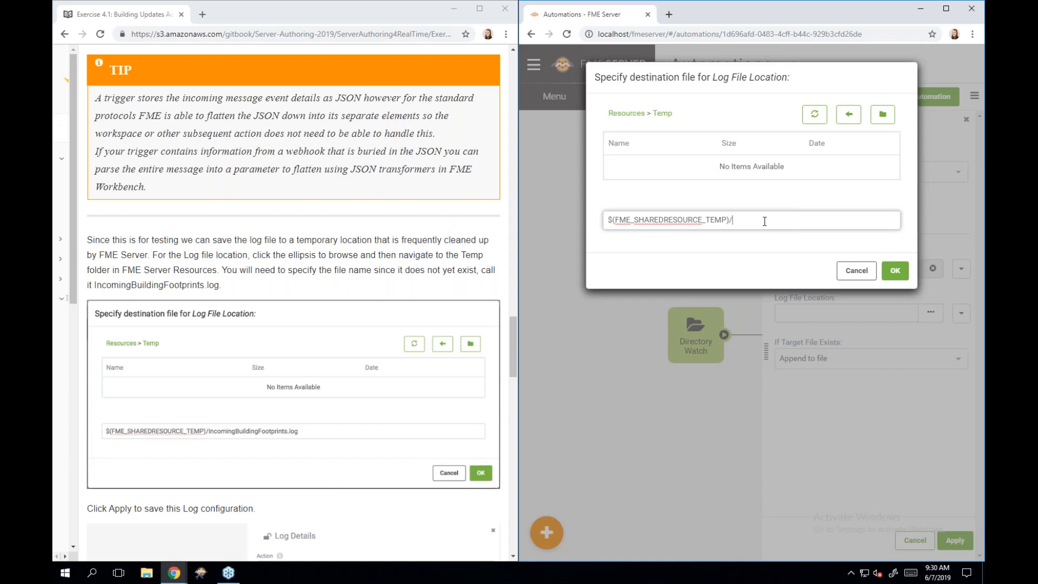
text(IncomingBuildingFootprints.log)
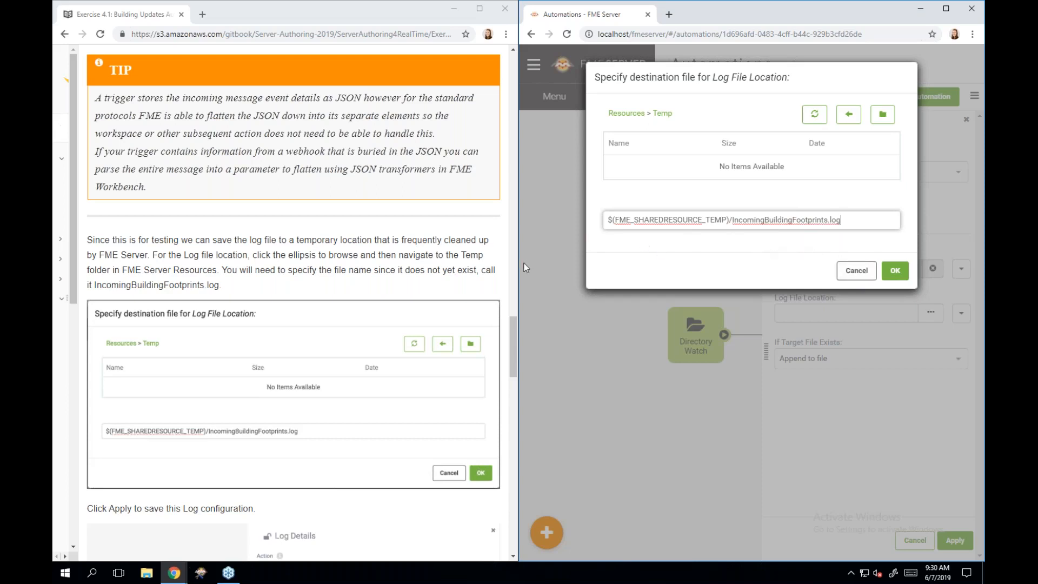
scroll(449, 277, down, 2)
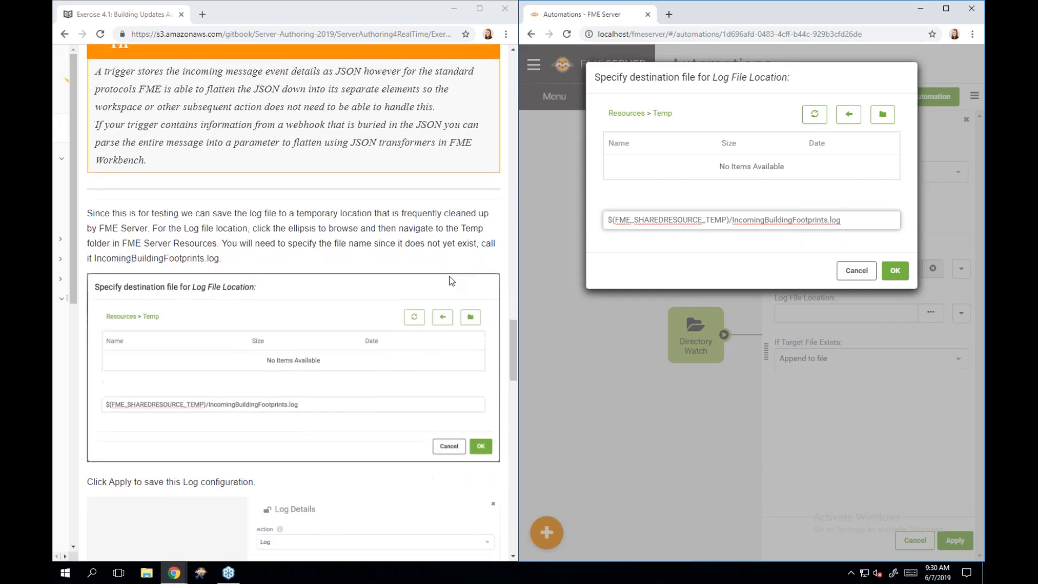
scroll(450, 277, down, 1)
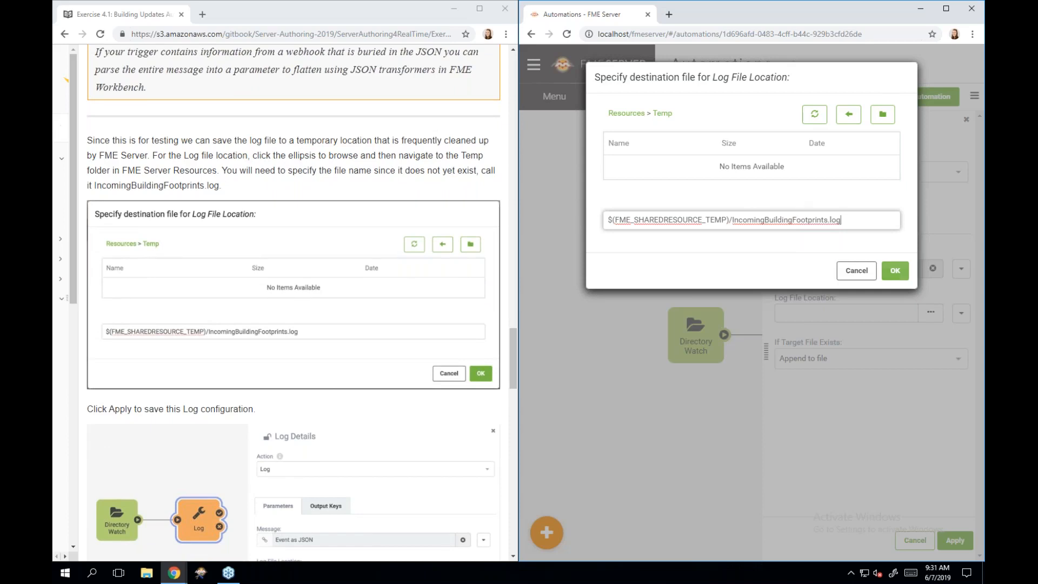
click(889, 272)
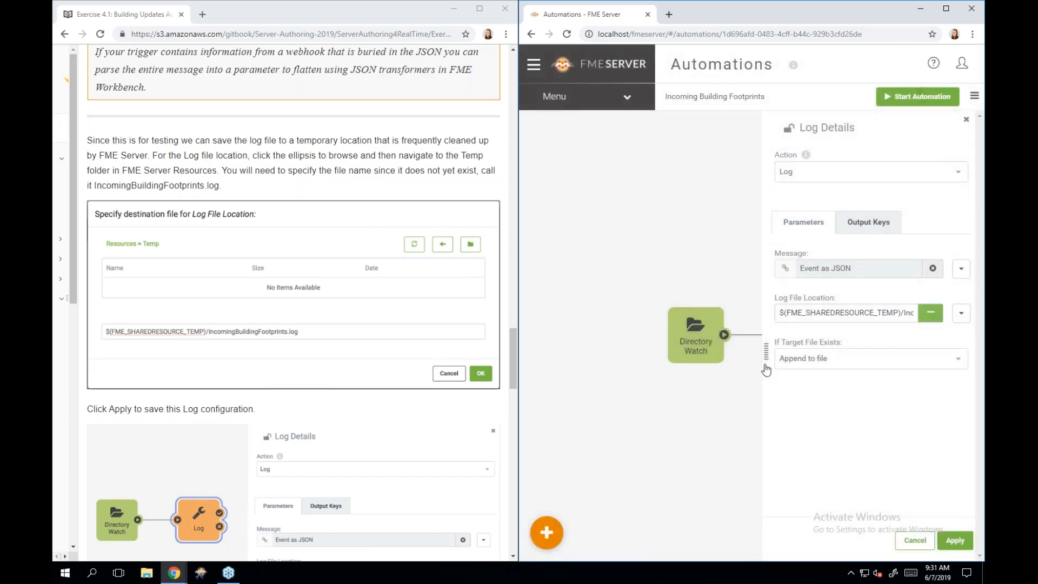
- Keep 'Append to file' when the target exists, and list the Message content choices
click(824, 370)
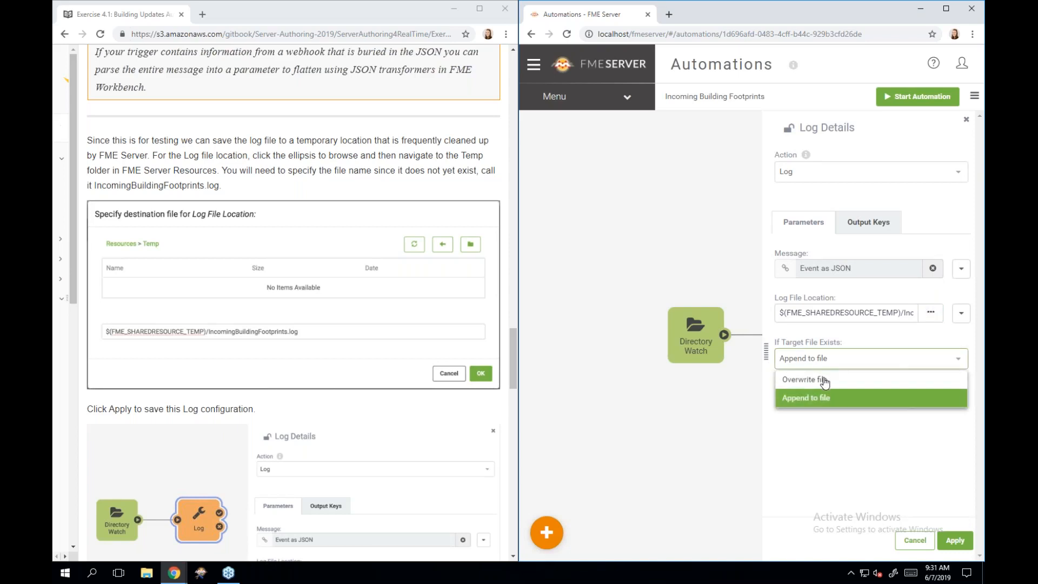
click(814, 416)
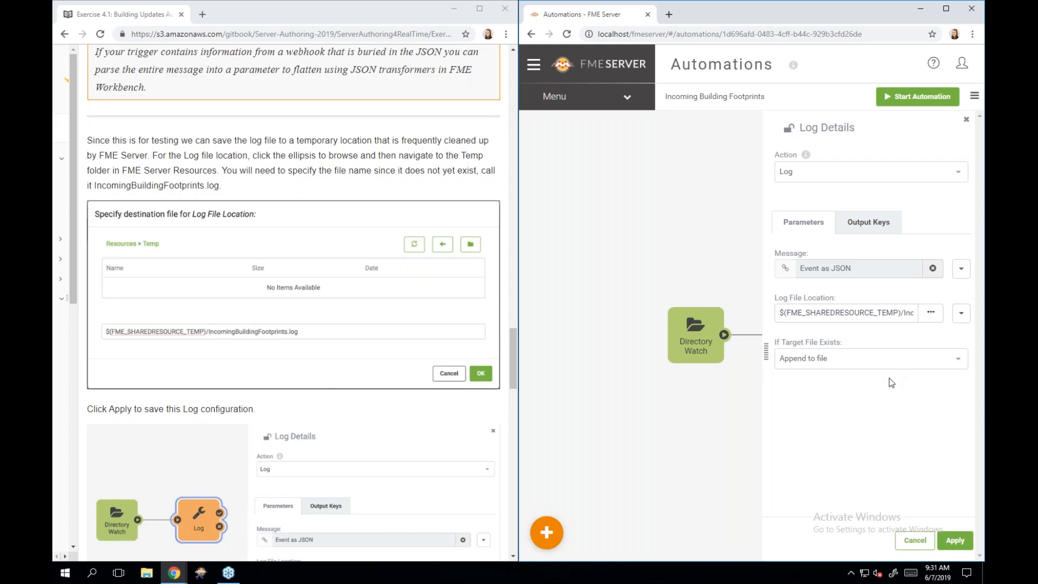
click(958, 278)
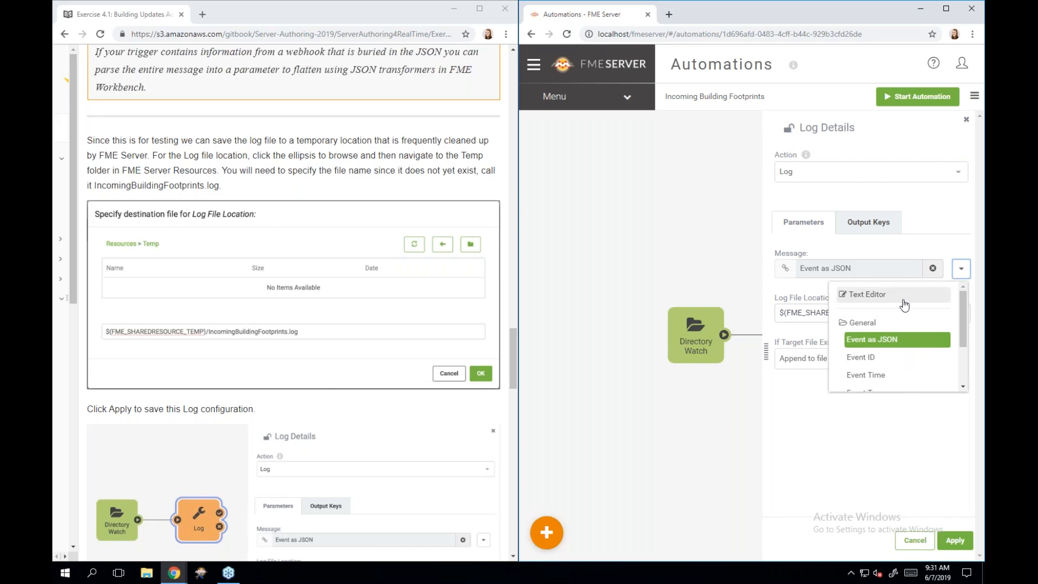
scroll(911, 353, down, 3)
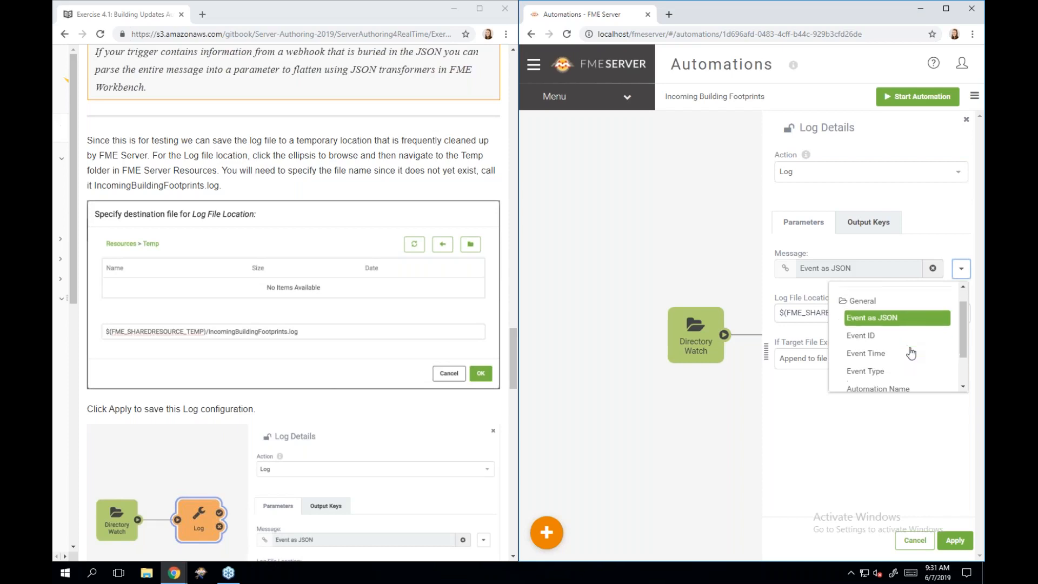
scroll(911, 353, up, 2)
scroll(912, 353, up, 1)
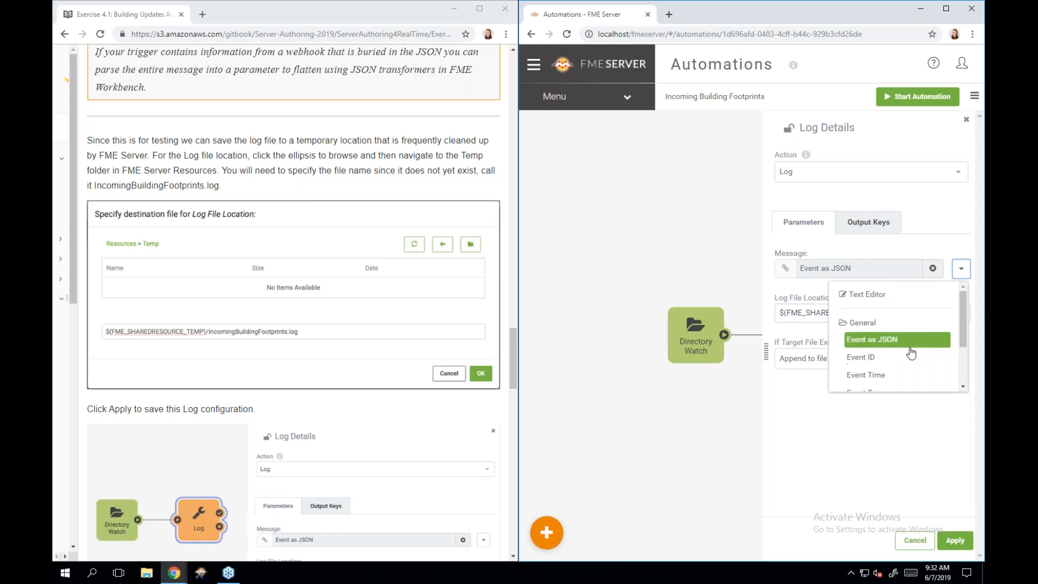
click(883, 296)
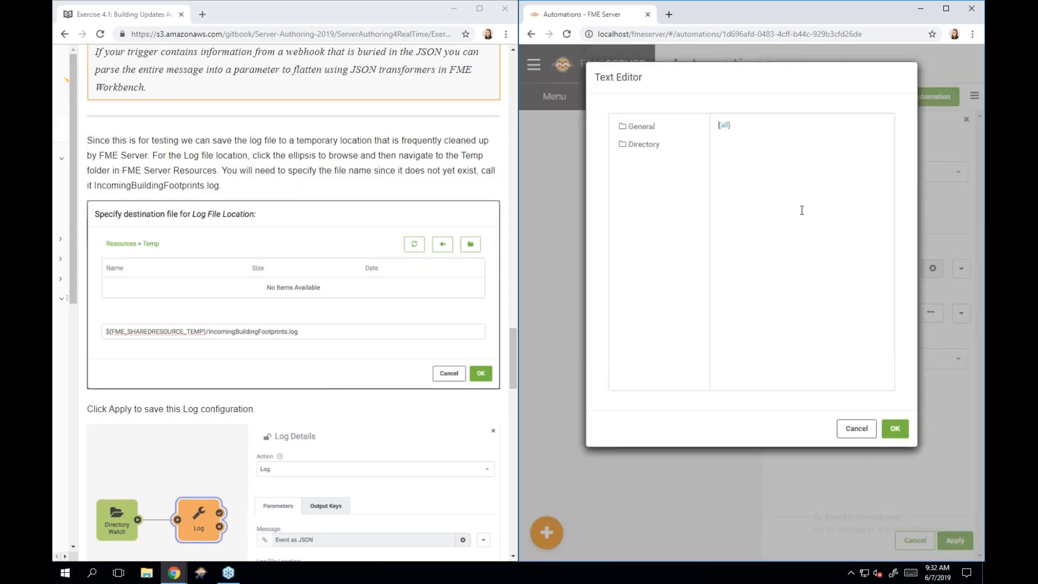
click(645, 128)
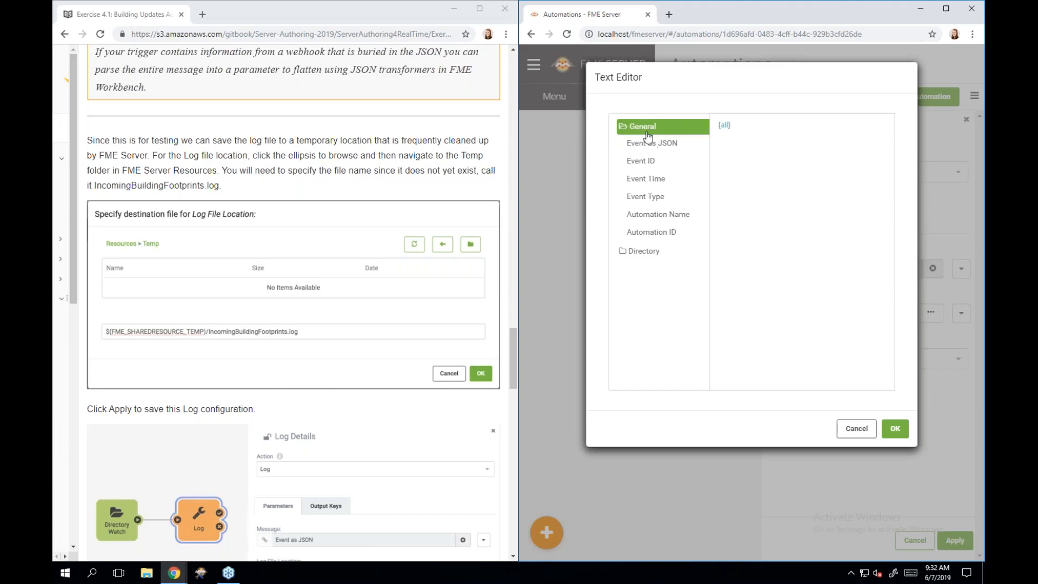
click(644, 251)
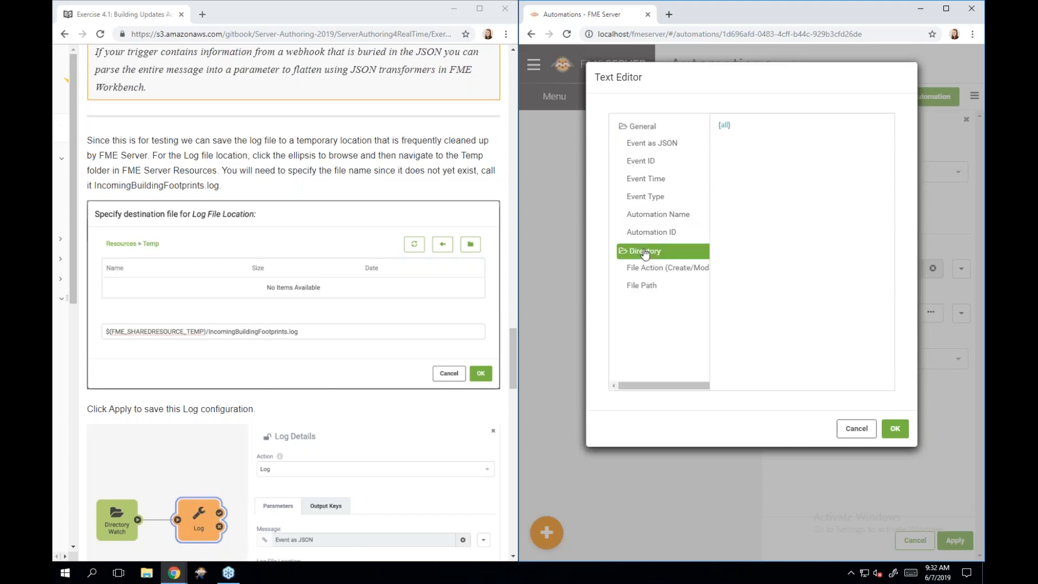
double_click(654, 151)
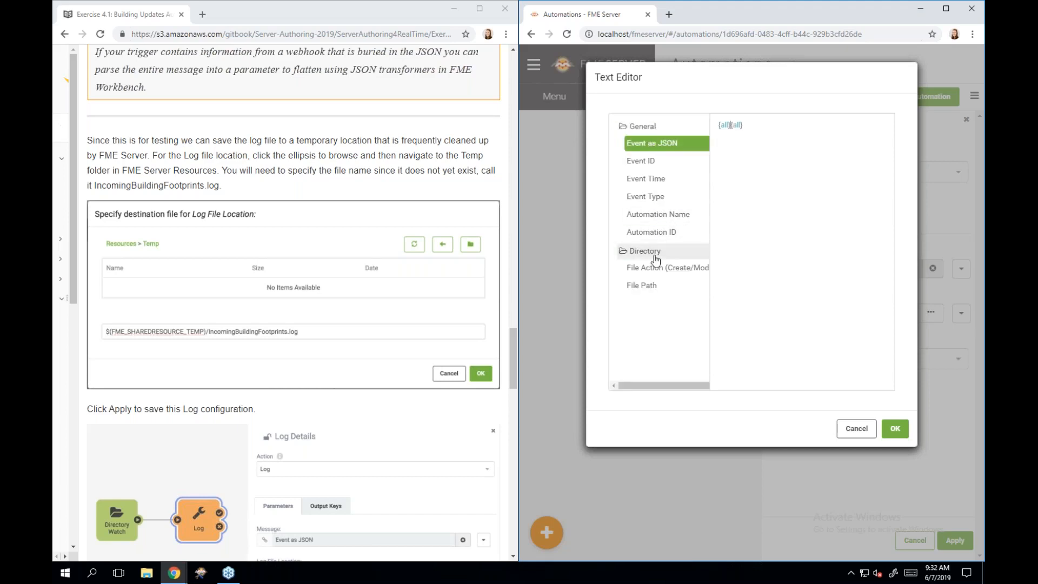
text(BC)
double_click(652, 168)
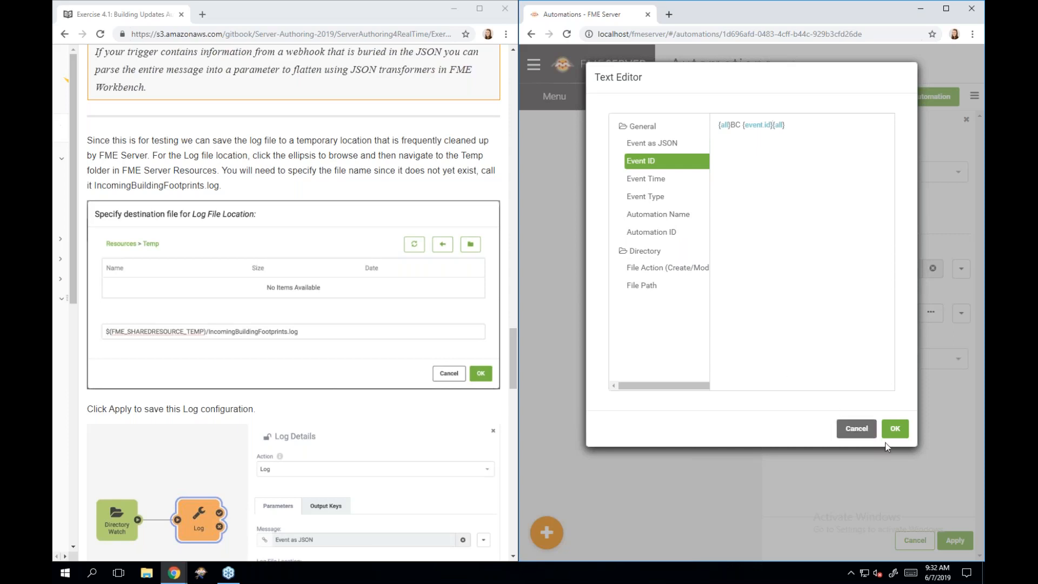
click(857, 430)
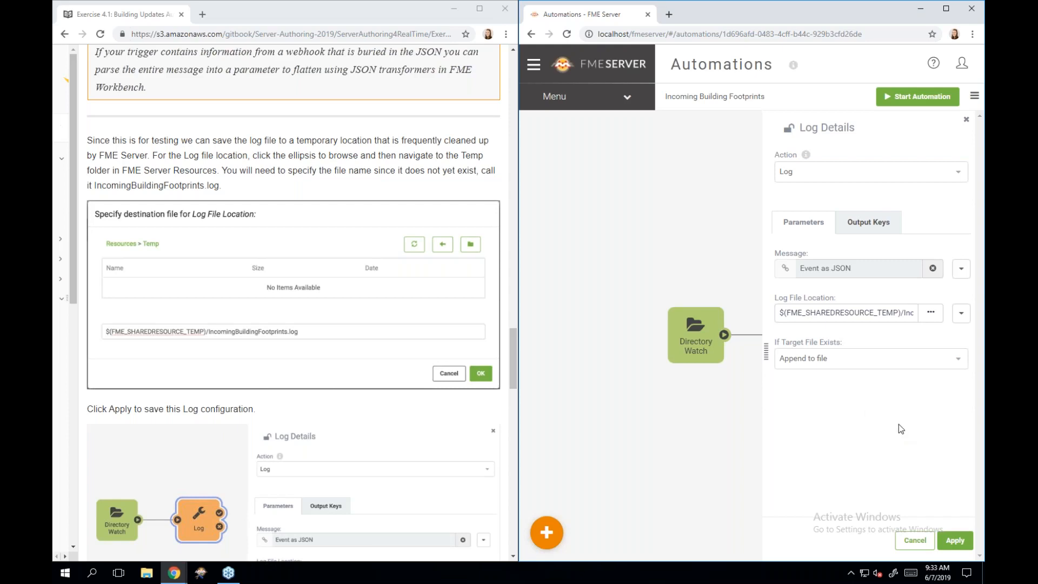
- Apply the Log settings so a Log node follows Directory Watch on the canvas
click(955, 540)
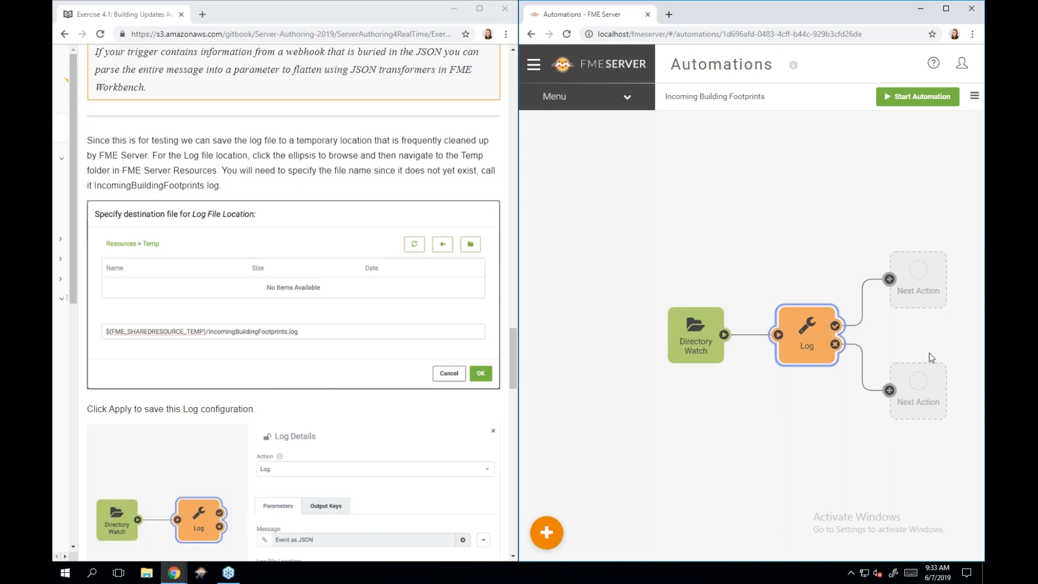
click(625, 99)
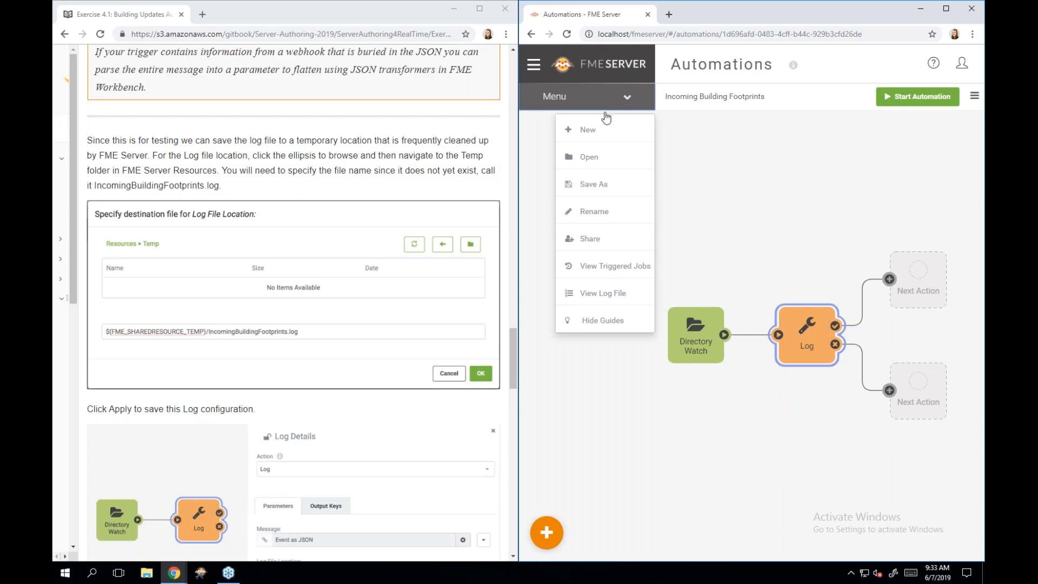
- Hide Guides so the canvas shows only Directory Watch linked to Log
click(615, 322)
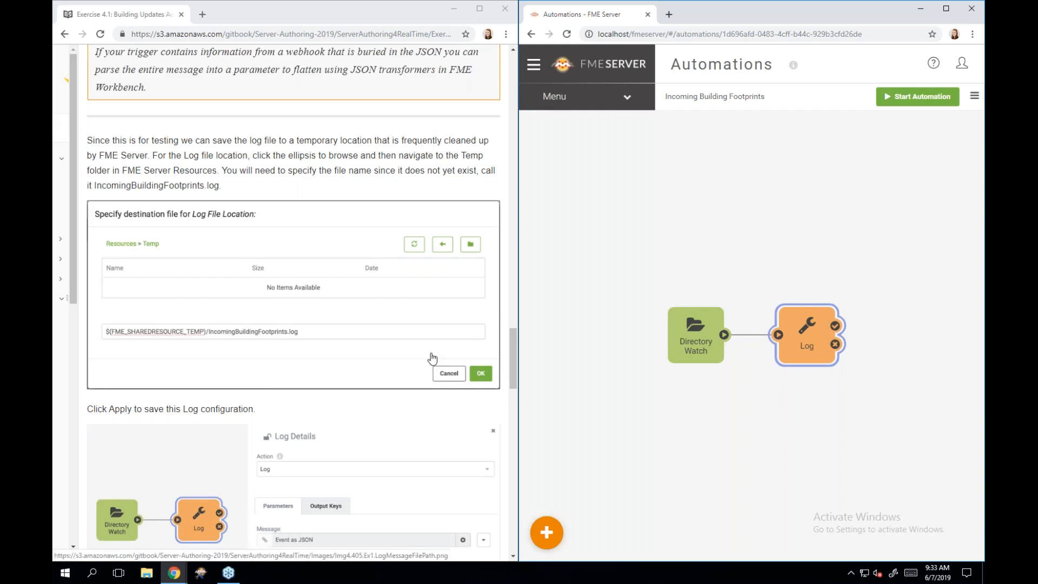
scroll(431, 357, down, 4)
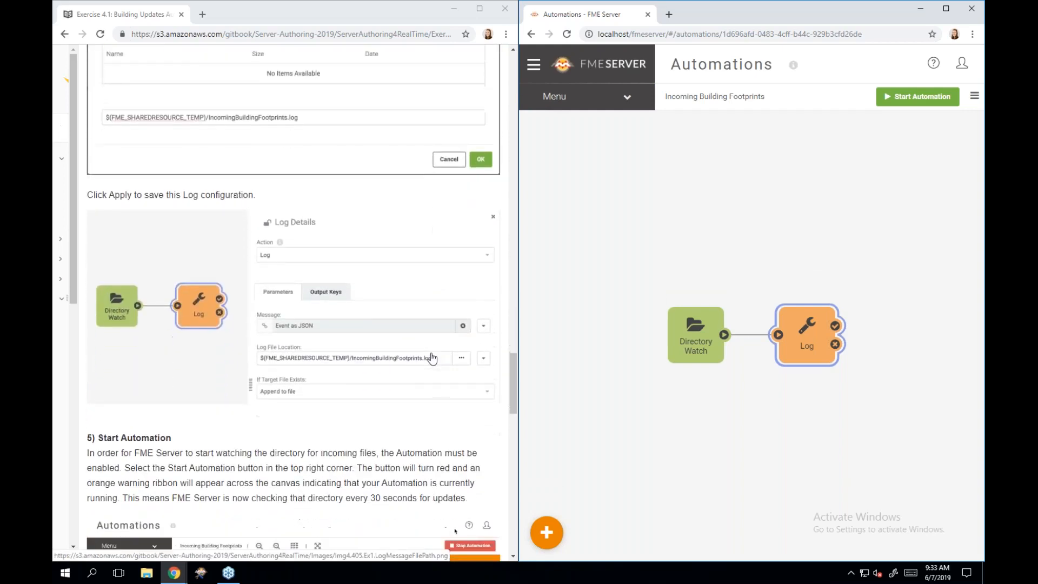
scroll(431, 358, down, 3)
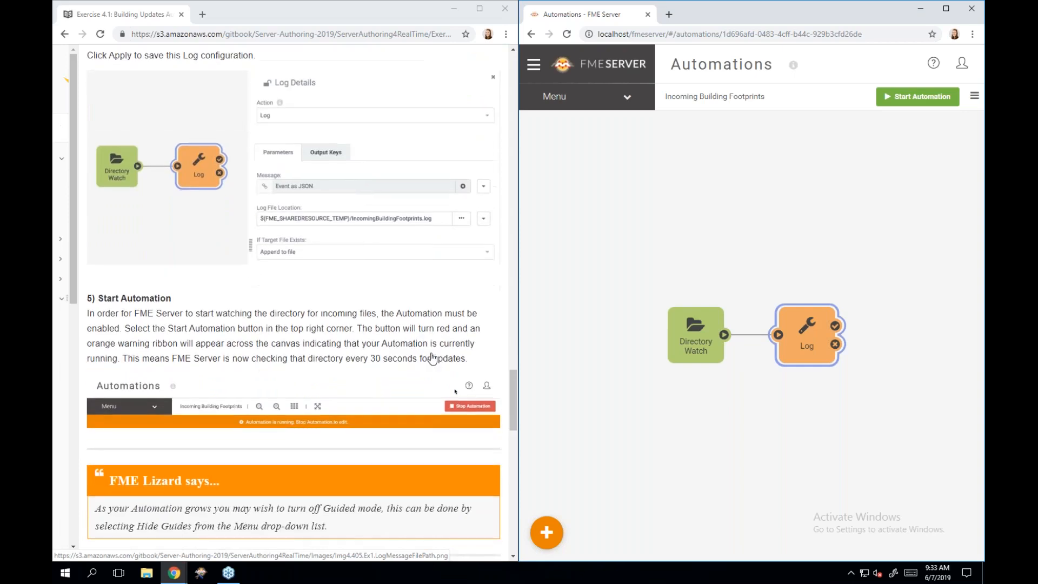
scroll(431, 357, down, 1)
scroll(431, 358, down, 1)
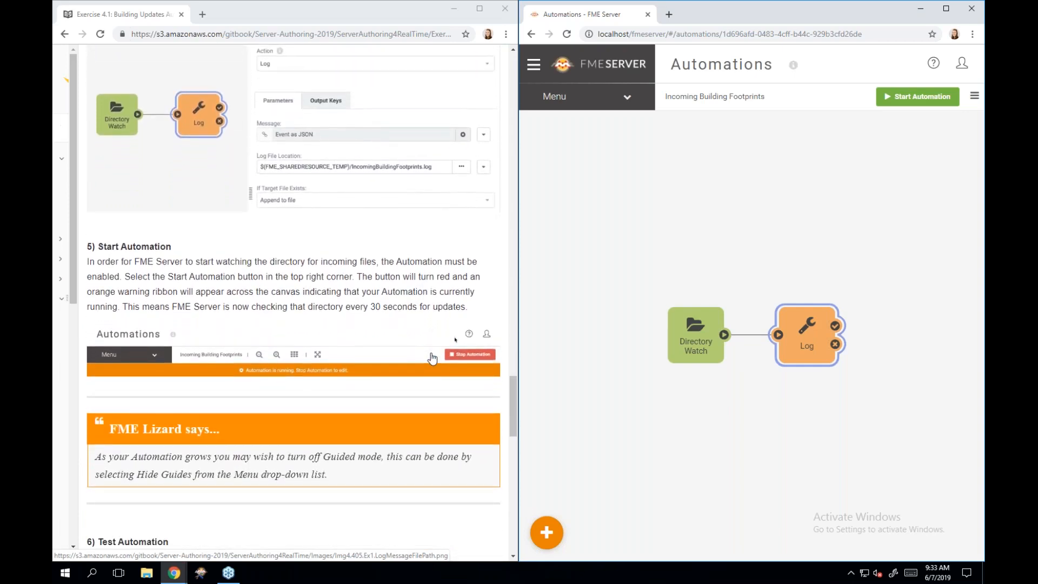
scroll(431, 358, down, 1)
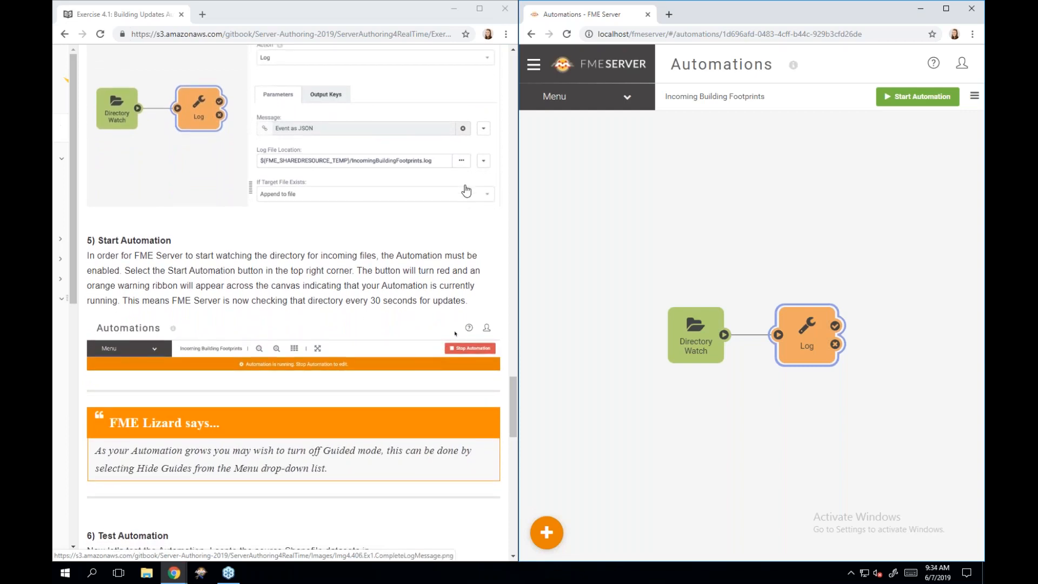
click(564, 107)
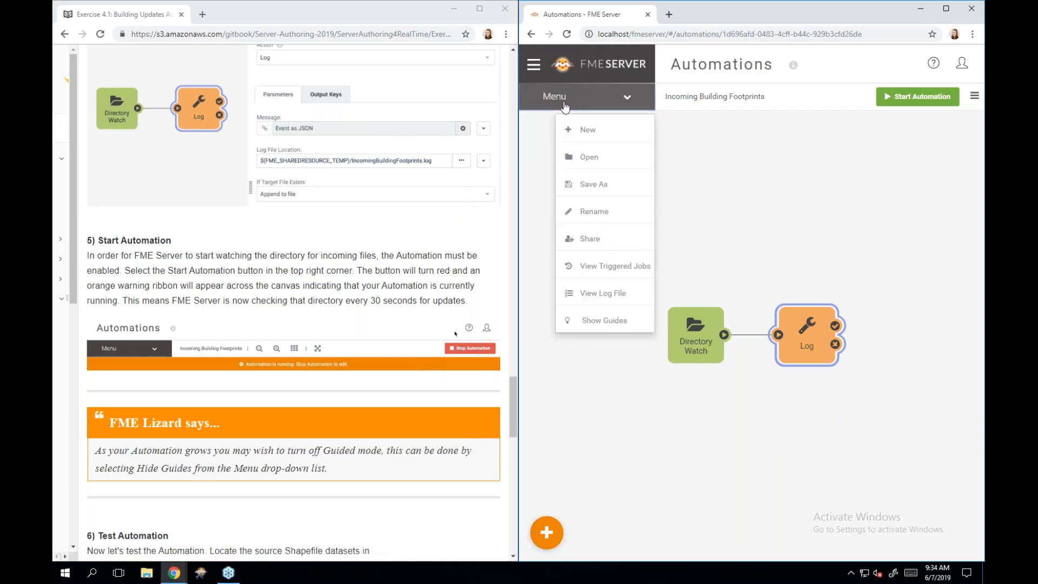
- Save the automation as Incoming Building Footprints via Save As, then start it
click(633, 186)
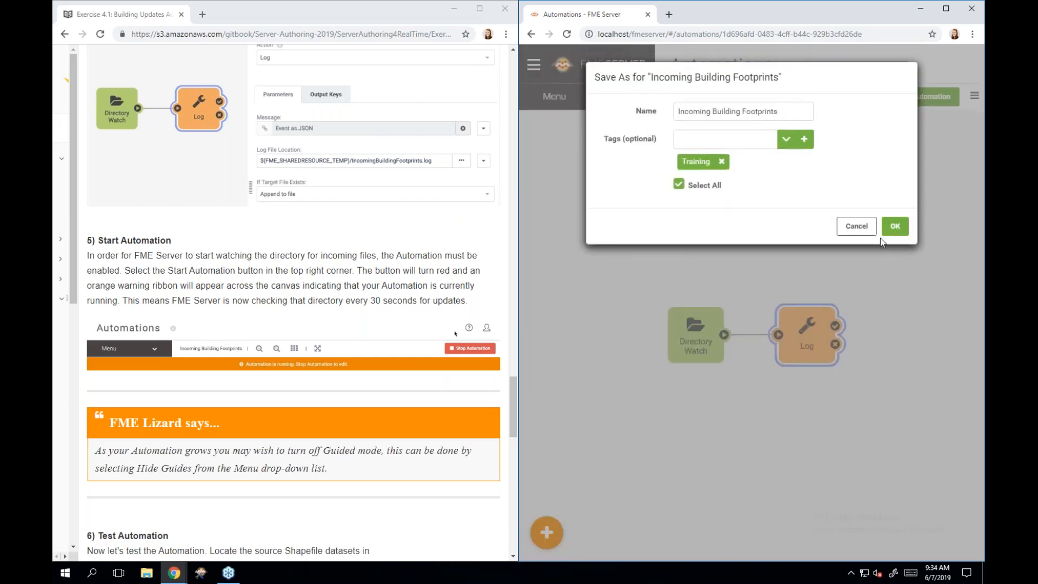
click(895, 225)
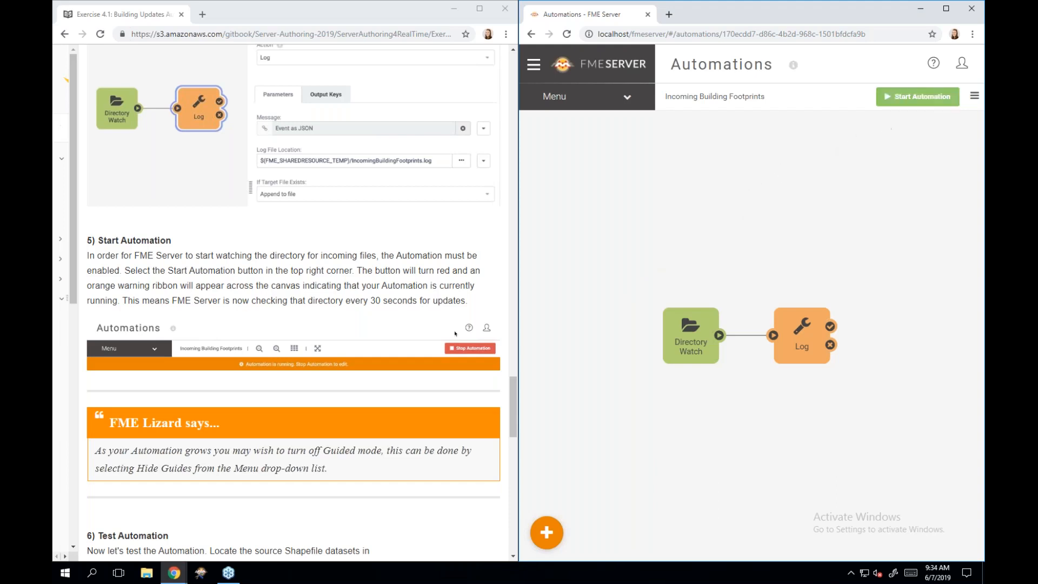
click(905, 103)
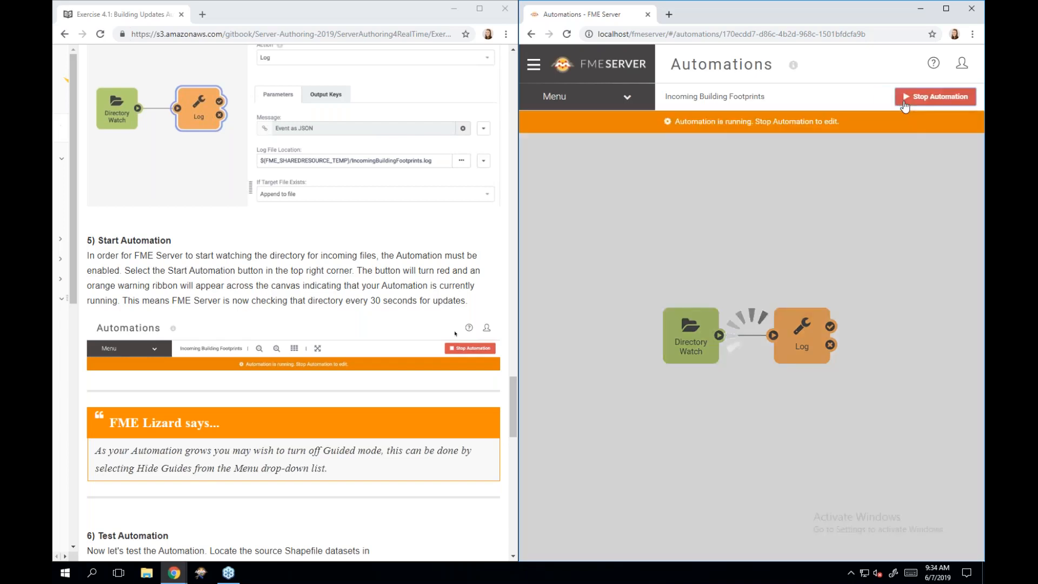
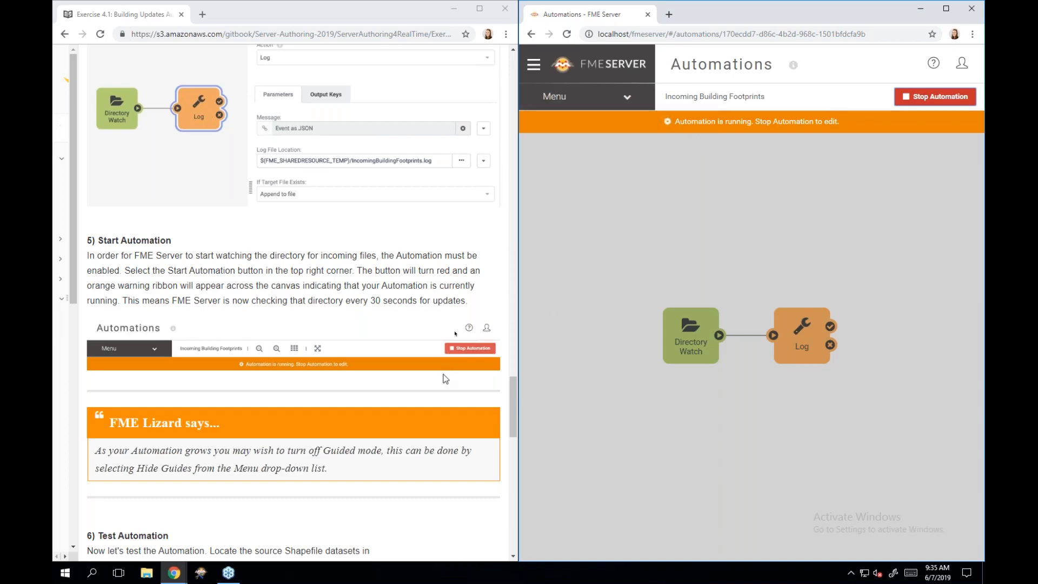
- Go to Resources > Data and open the empty BuildingUpdates folder
scroll(445, 379, down, 4)
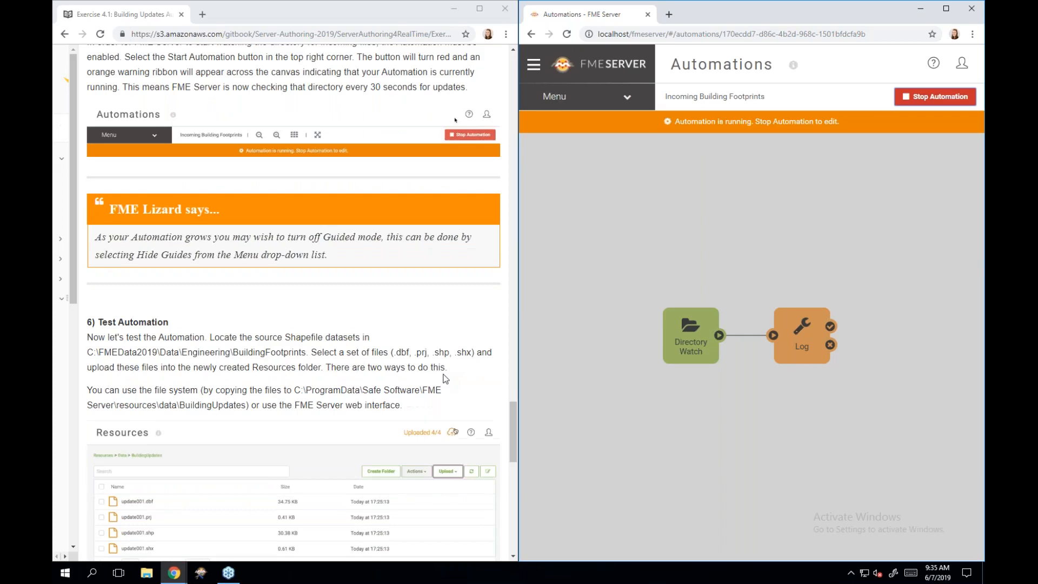
scroll(445, 379, down, 3)
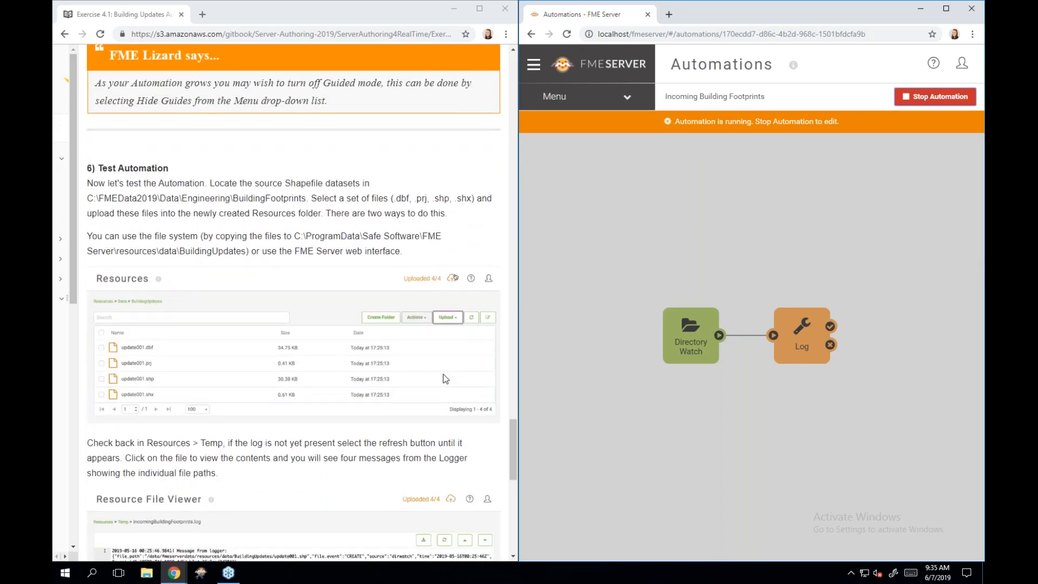
scroll(445, 378, down, 1)
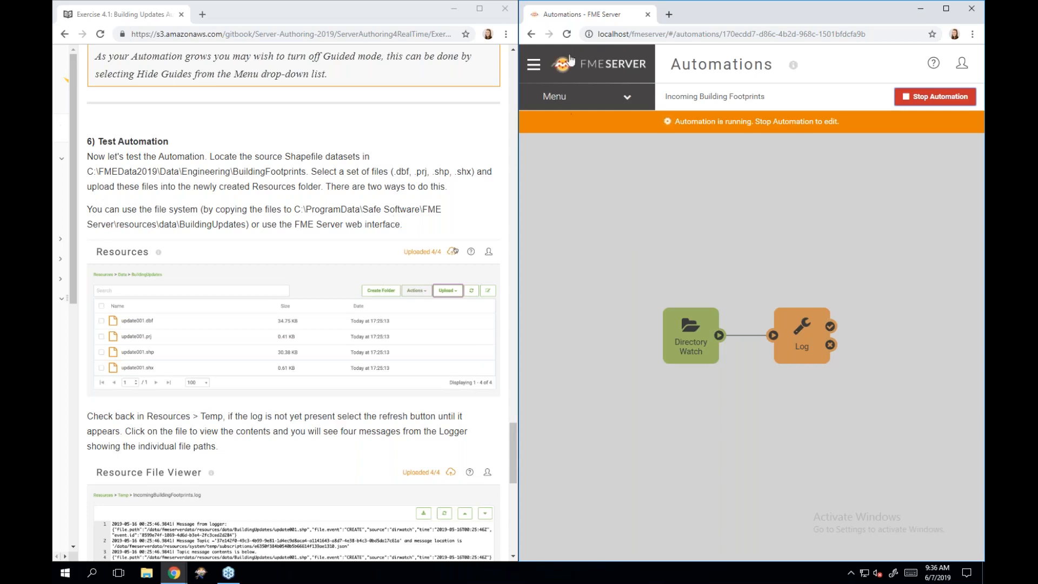
click(534, 66)
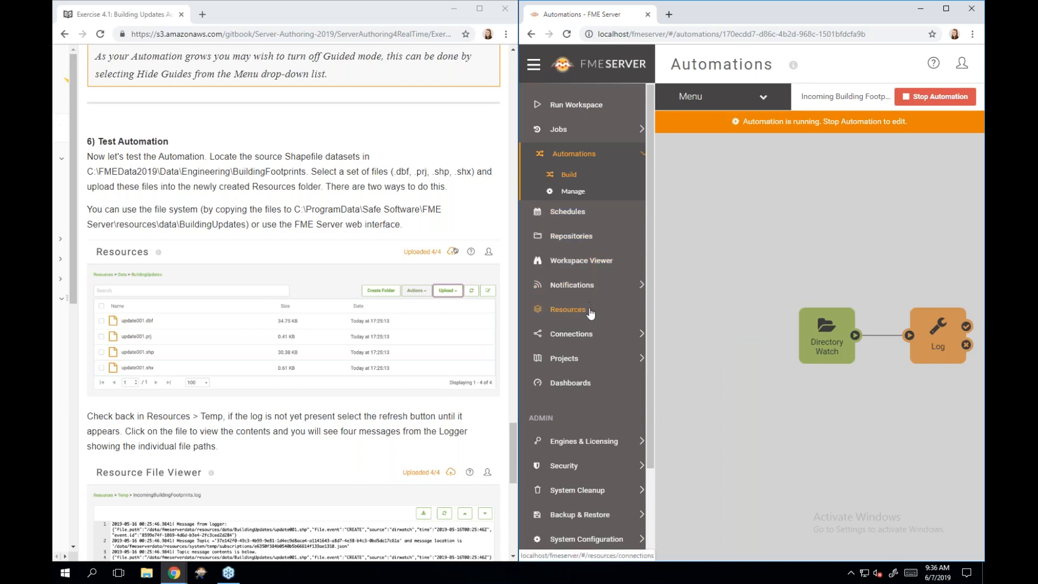
click(568, 309)
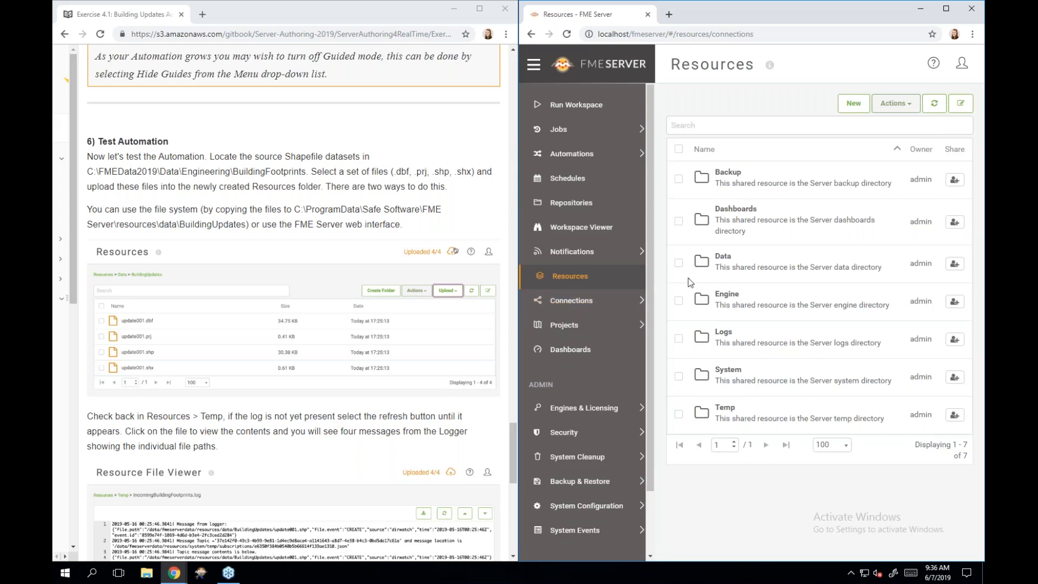
click(725, 269)
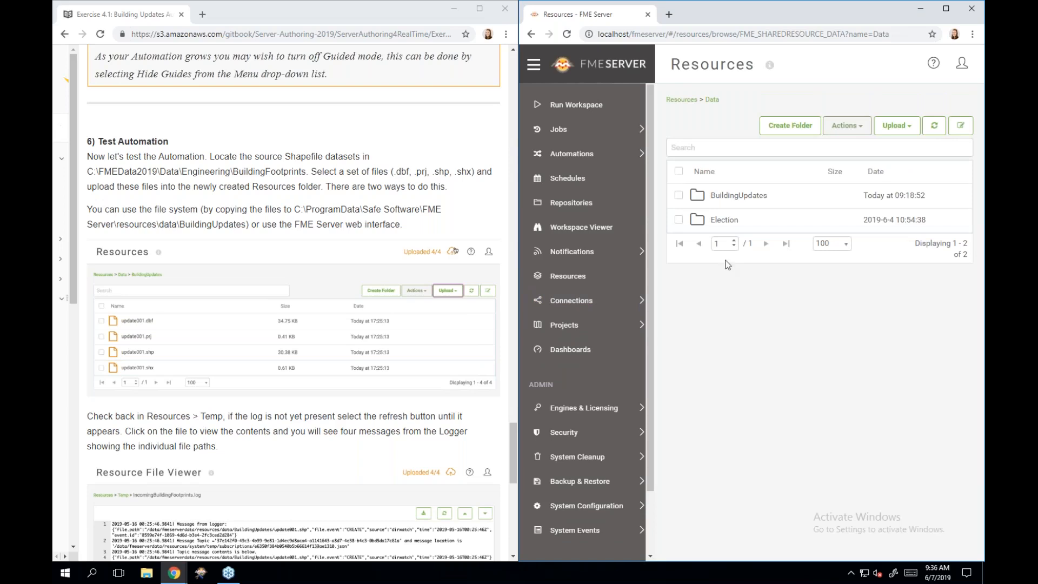
click(756, 199)
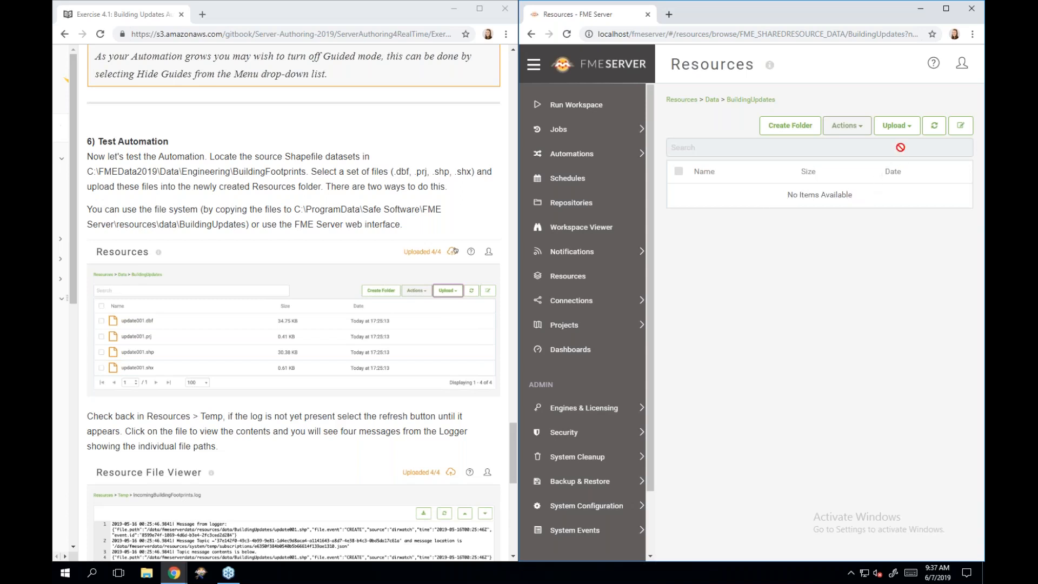
- Choose Upload > Files and select the four update001 files in C:\FMEData2019\Data\Engineering\BuildingFootprints
click(904, 132)
click(903, 132)
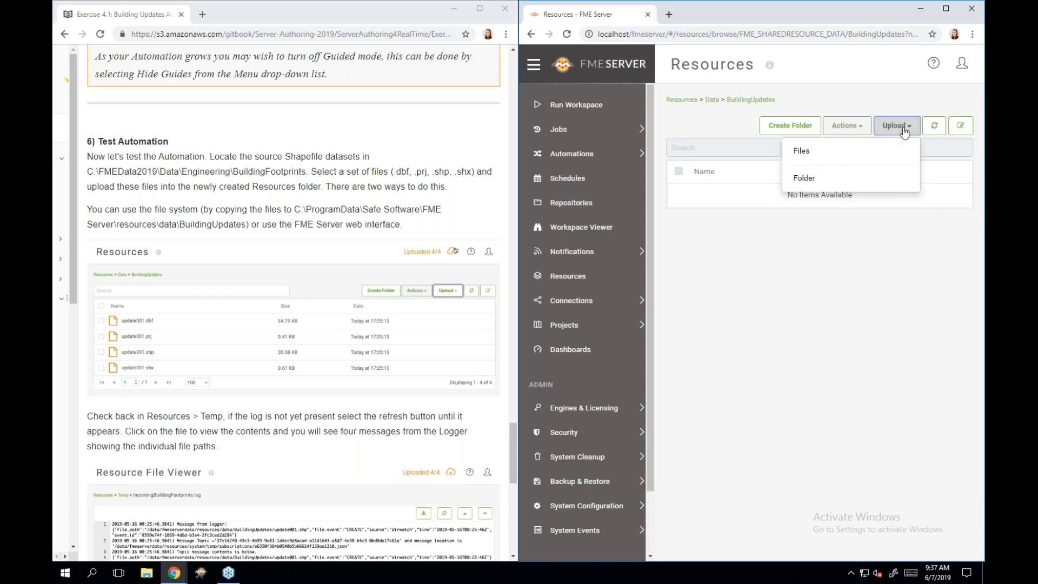
click(882, 147)
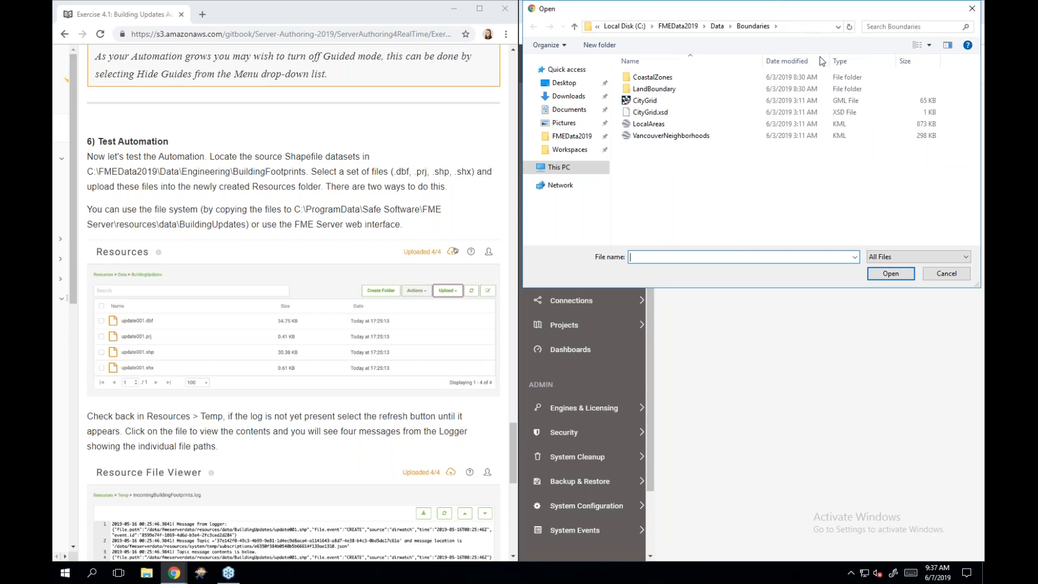
click(581, 129)
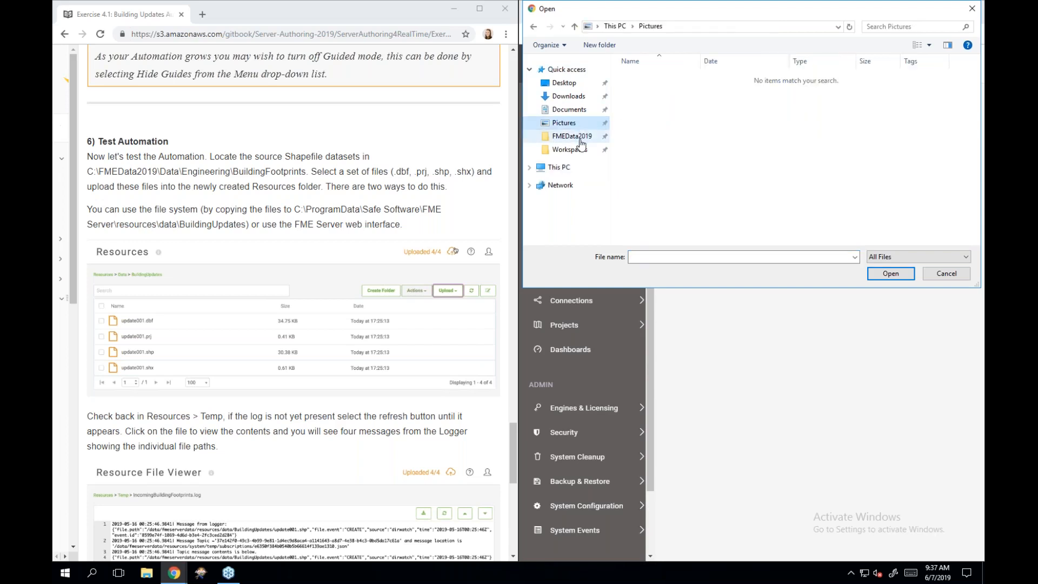
click(581, 142)
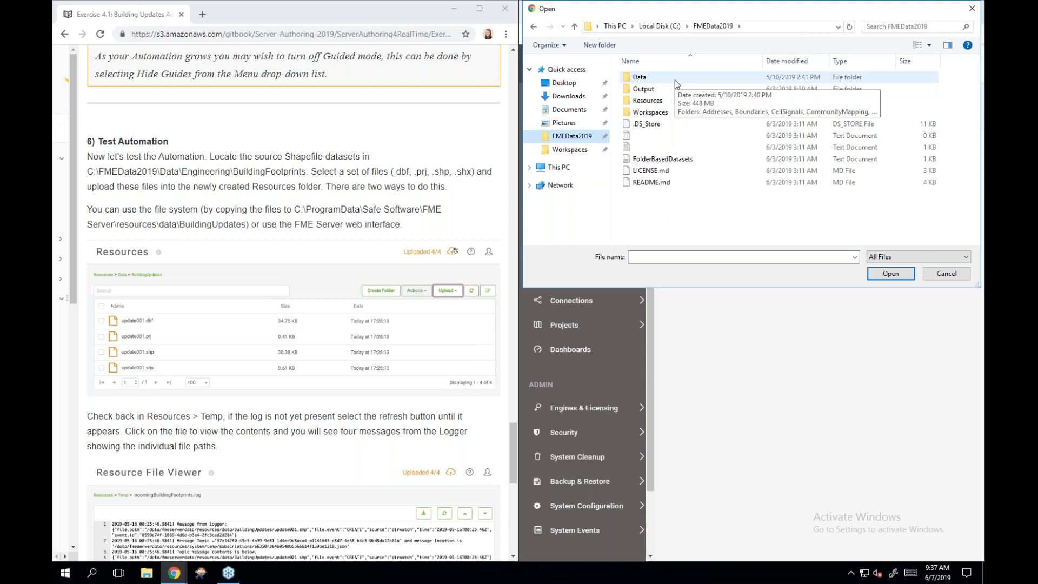
double_click(675, 81)
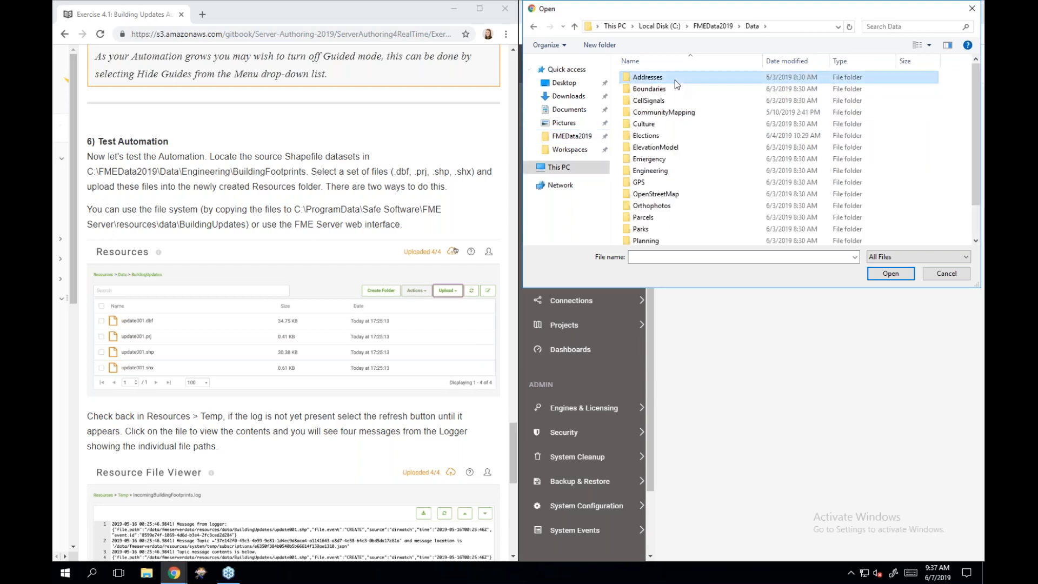
double_click(695, 169)
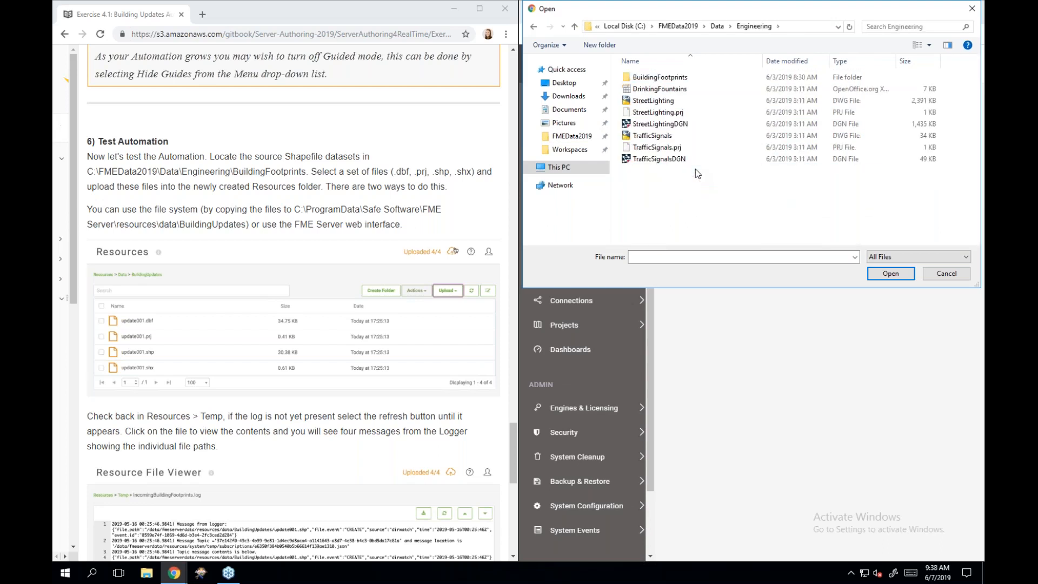
double_click(697, 76)
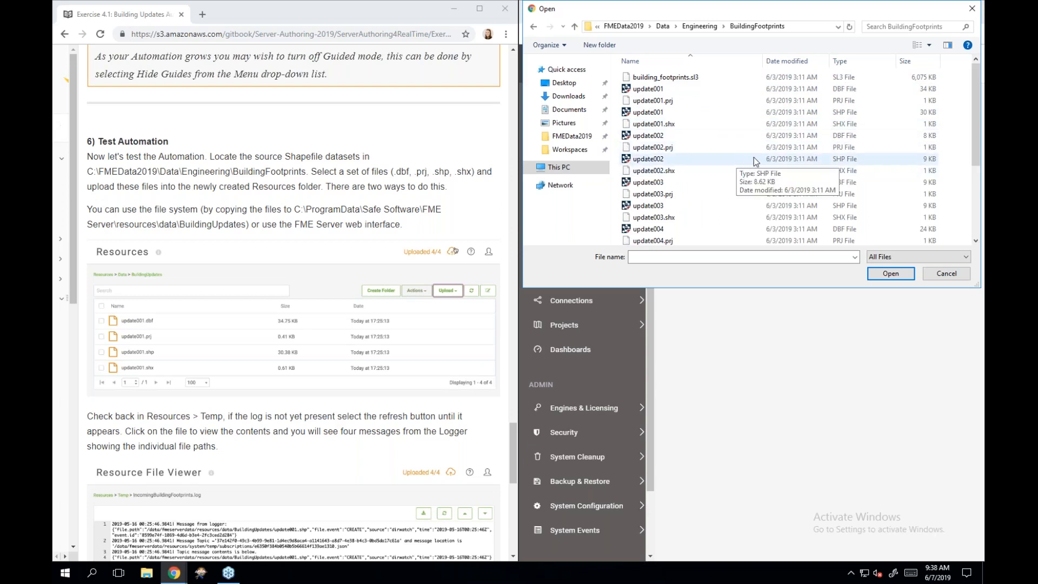
click(715, 93)
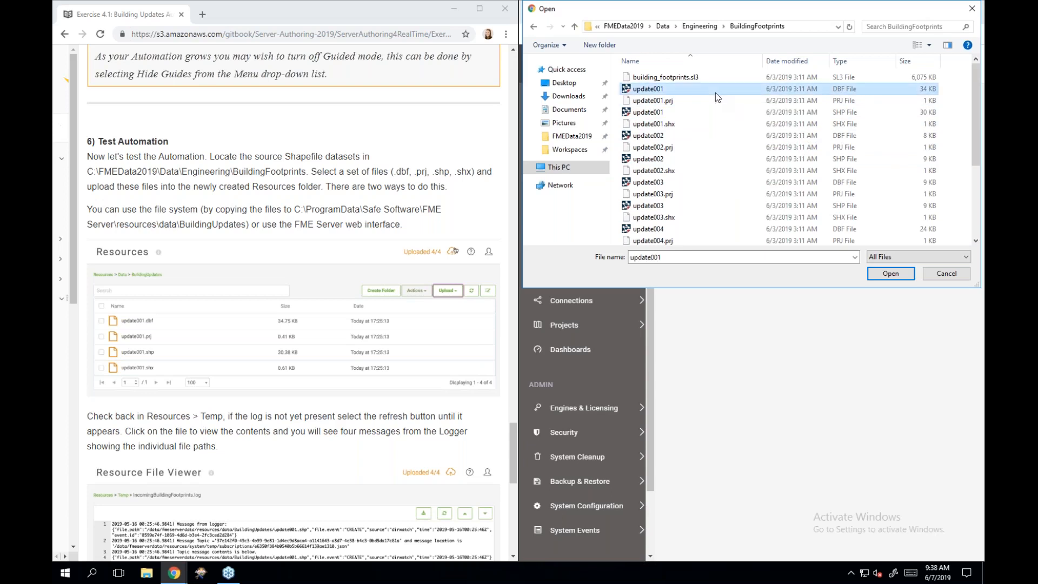
shift+click(710, 127)
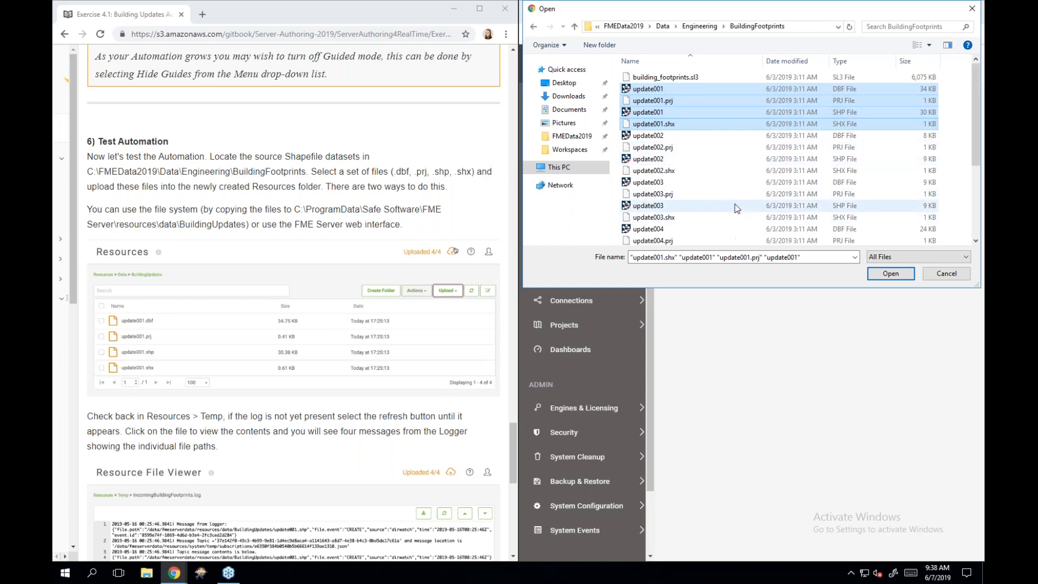
- Upload the update001 .dbf, .prj, .shp and .shx files into BuildingUpdates
click(890, 274)
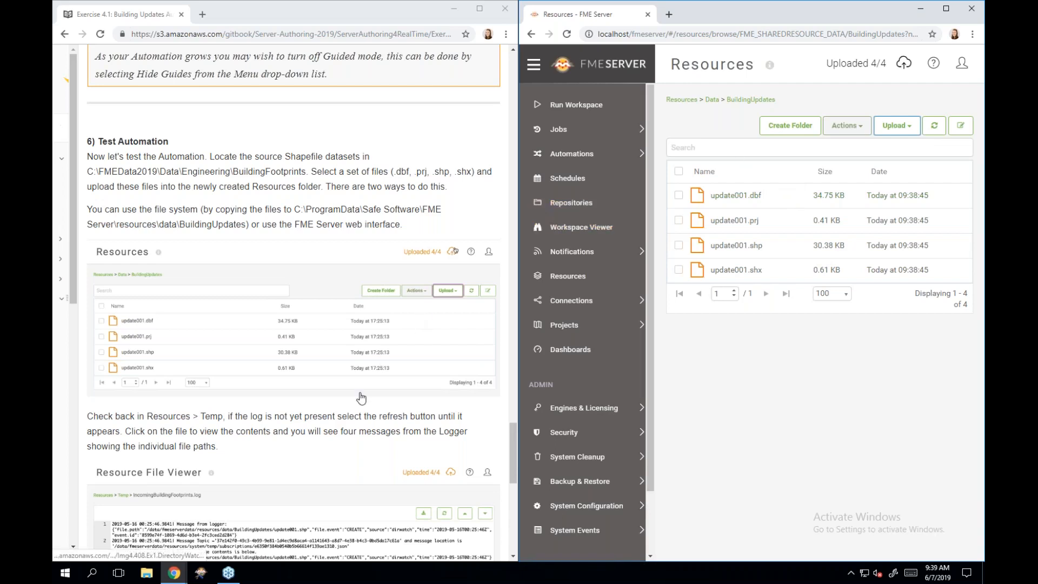
scroll(359, 412, down, 2)
scroll(358, 412, down, 3)
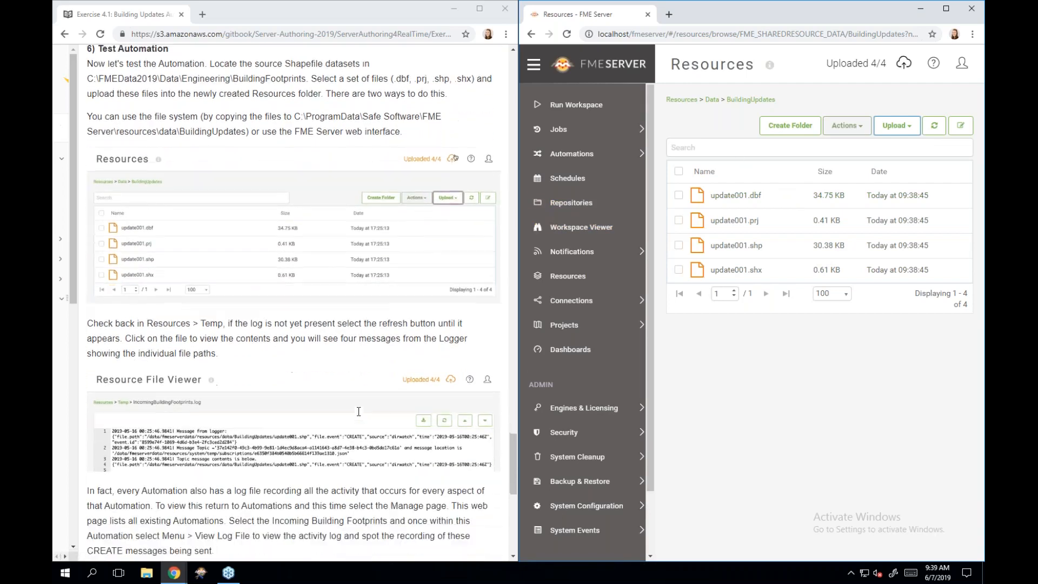
scroll(359, 411, down, 1)
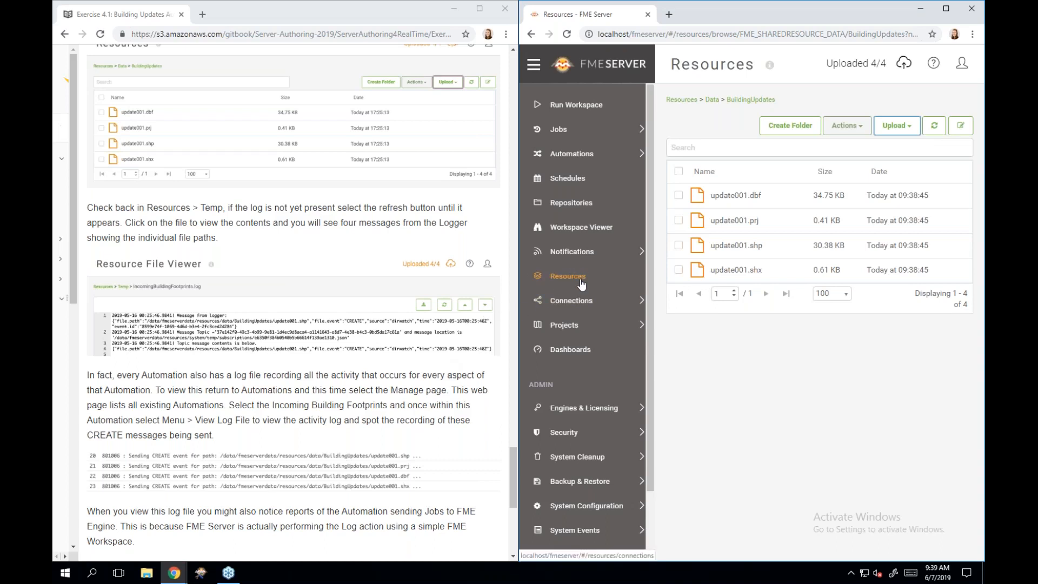
- Return to Resources and open the Temp folder containing IncomingBuildingFootprints.log
click(608, 281)
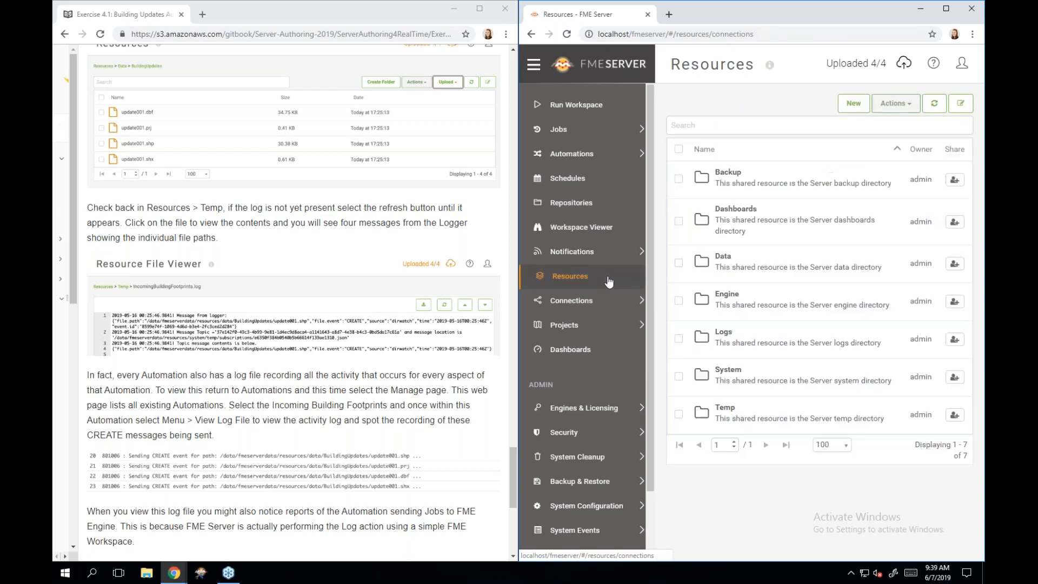
click(785, 417)
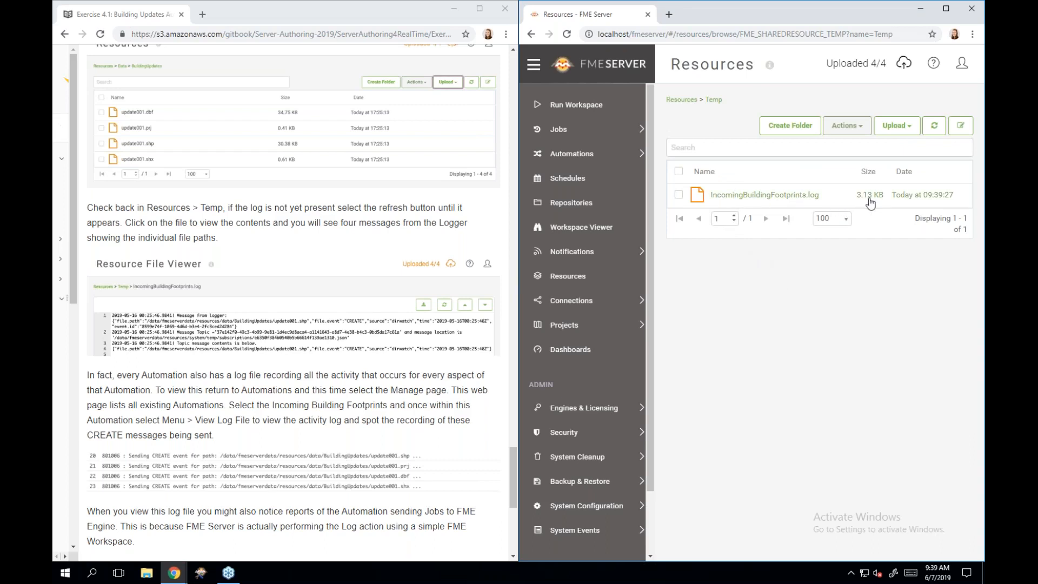
- Open IncomingBuildingFootprints.log and highlight the CREATE entries for update001.shp and update001.shx
click(801, 197)
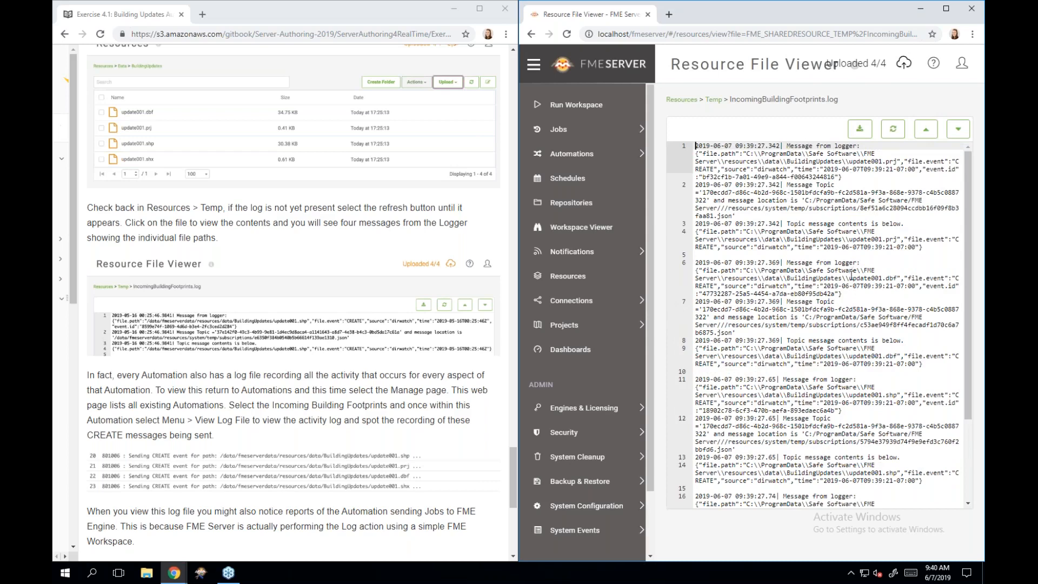
scroll(852, 308, down, 1)
scroll(852, 307, down, 1)
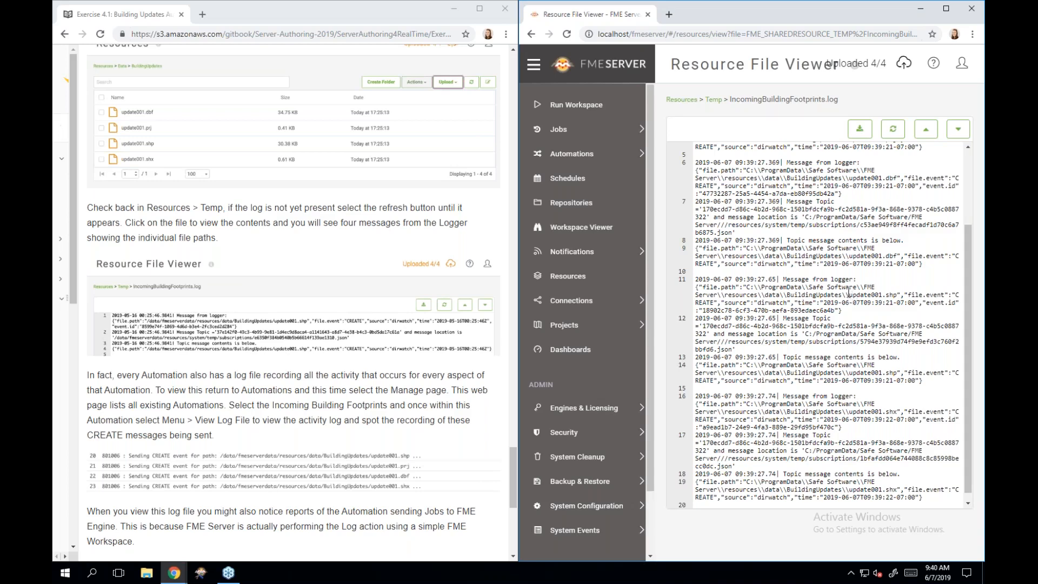
drag(846, 294, 897, 297)
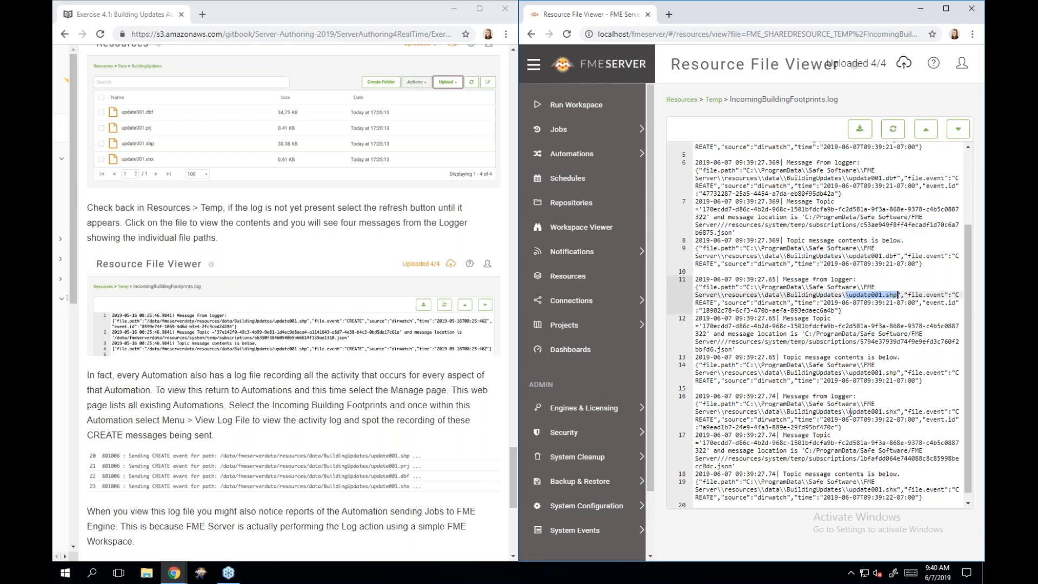
drag(849, 412, 898, 411)
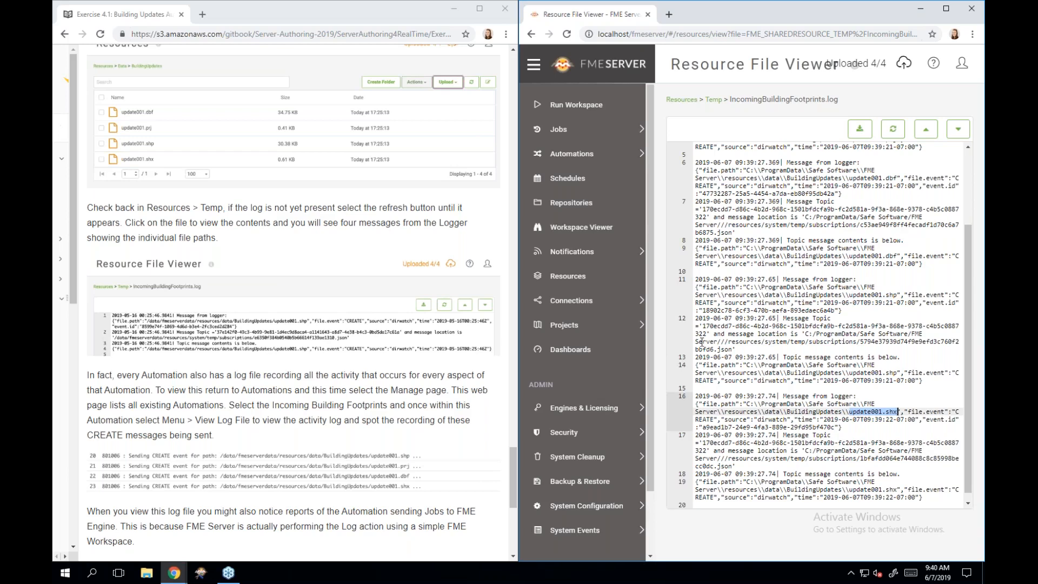
- Read to the end of the log, then expand Automations to show Build and Manage
scroll(398, 366, down, 2)
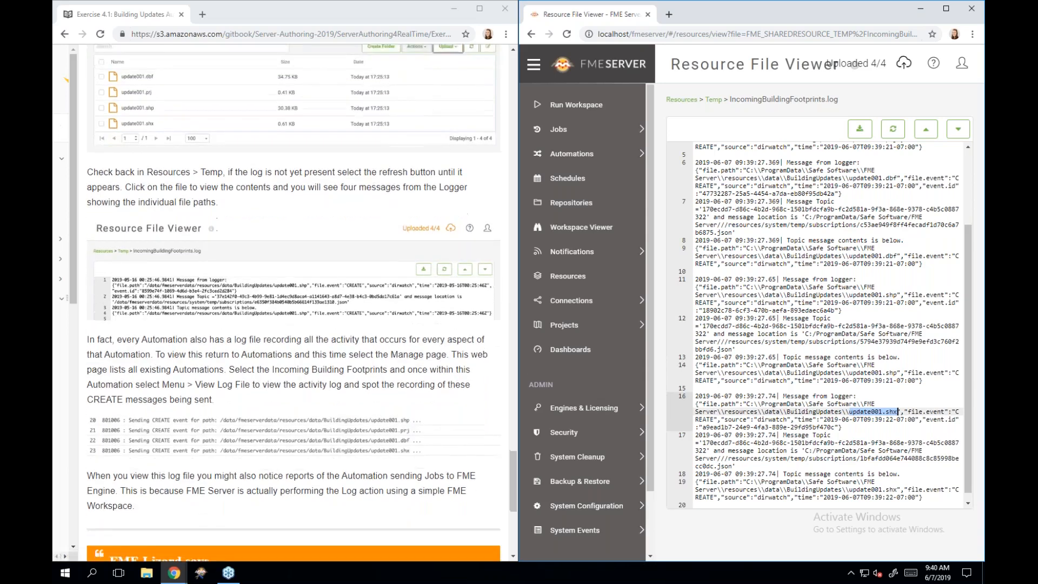
scroll(398, 373, down, 5)
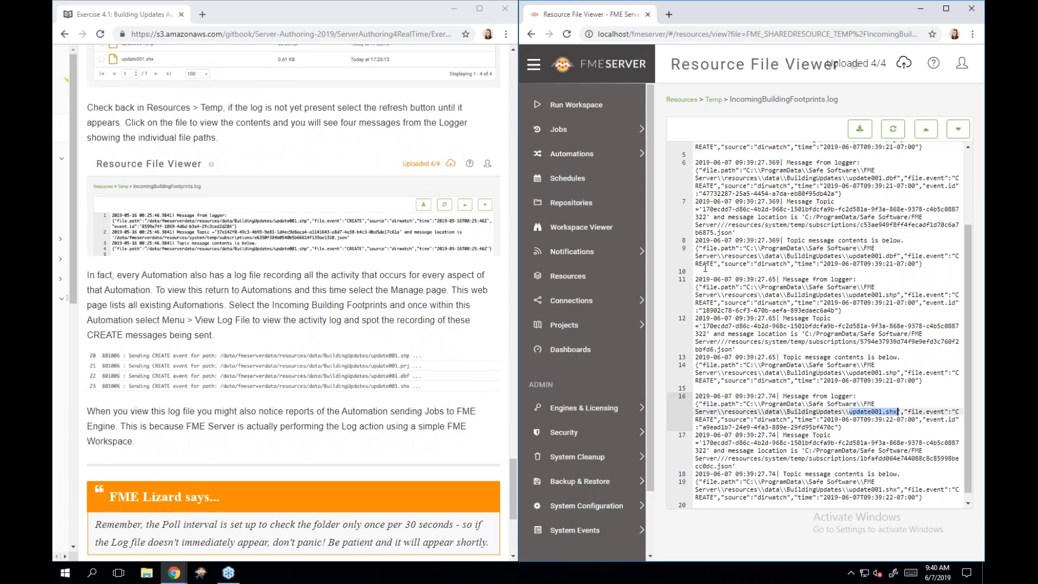
click(605, 154)
click(606, 157)
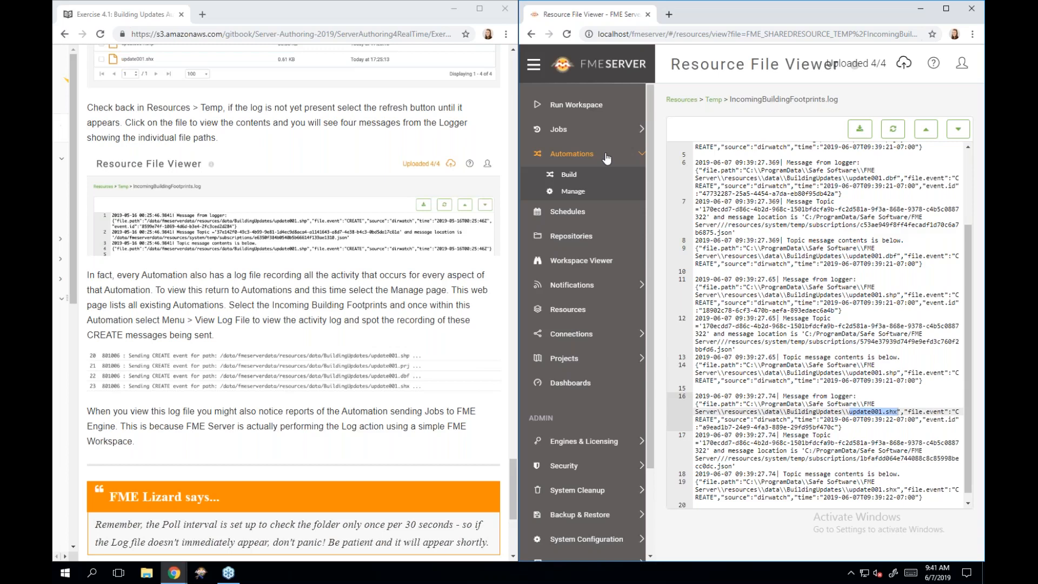
- Under Automations > Manage, open Incoming Building Footprints and show its Menu options
click(622, 194)
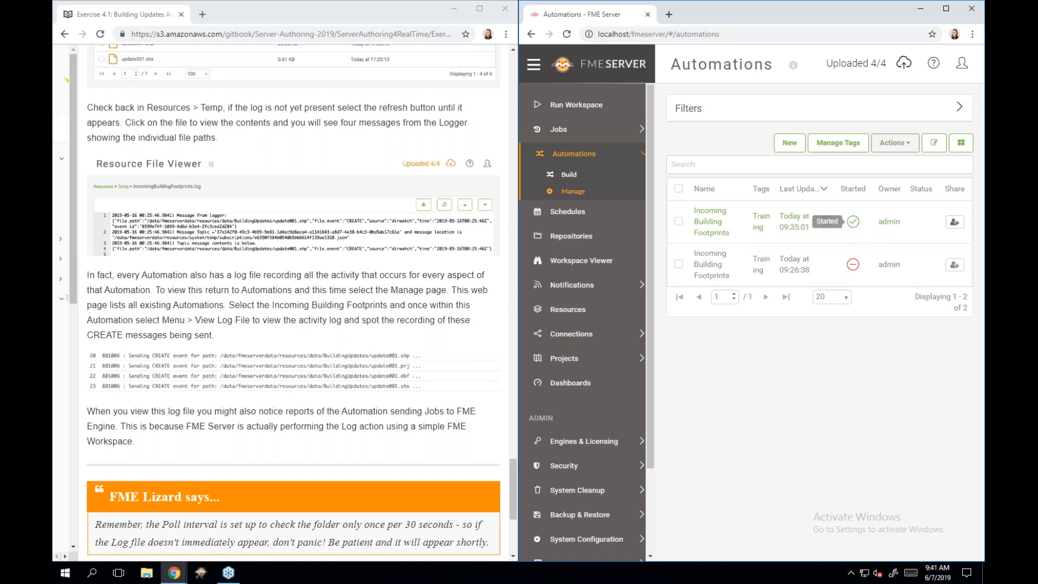
click(714, 226)
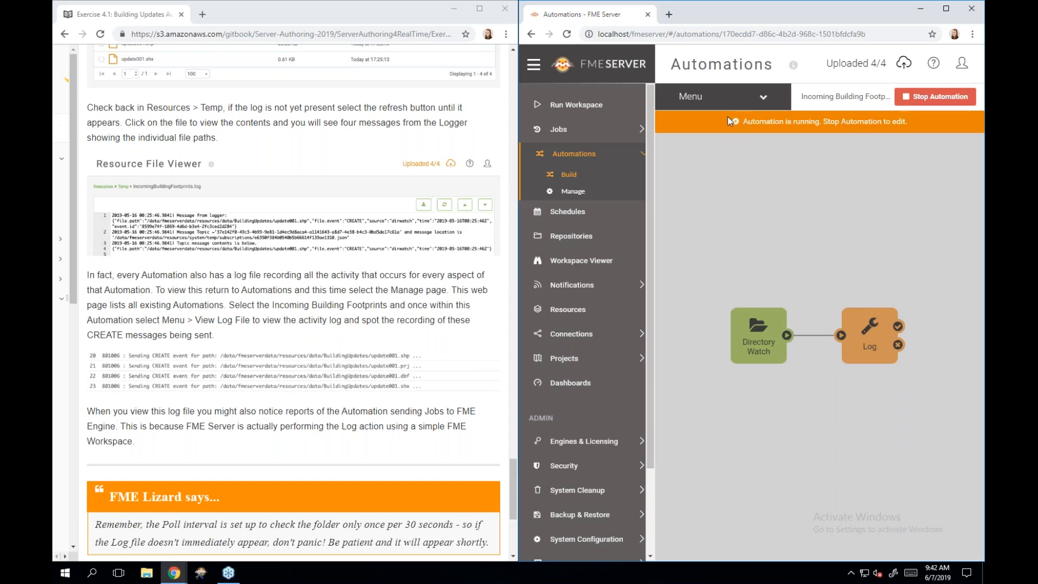
click(777, 102)
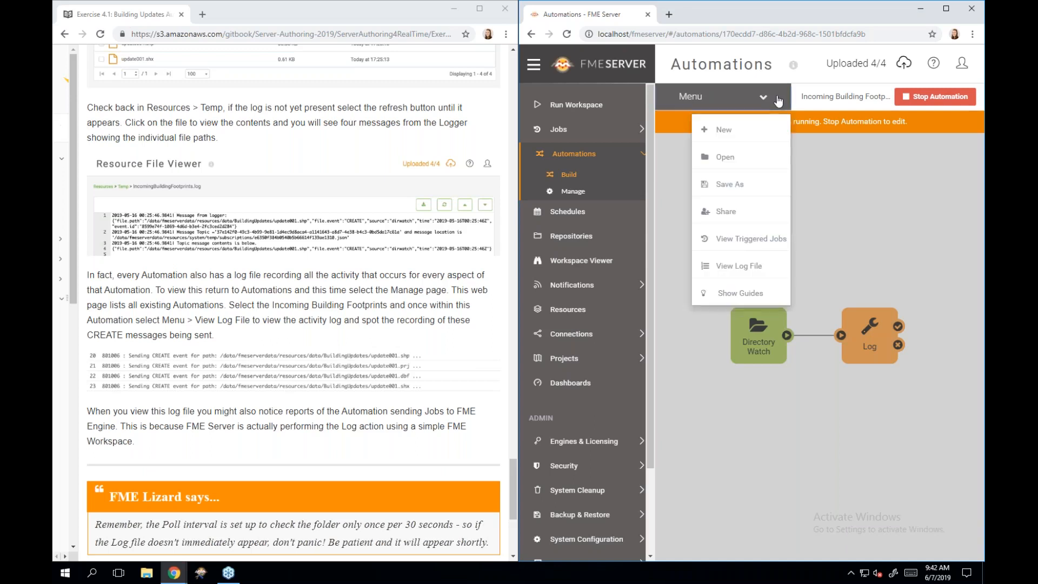
- View the automation's log file and read through its CREATE events and FME Engine job messages
click(755, 267)
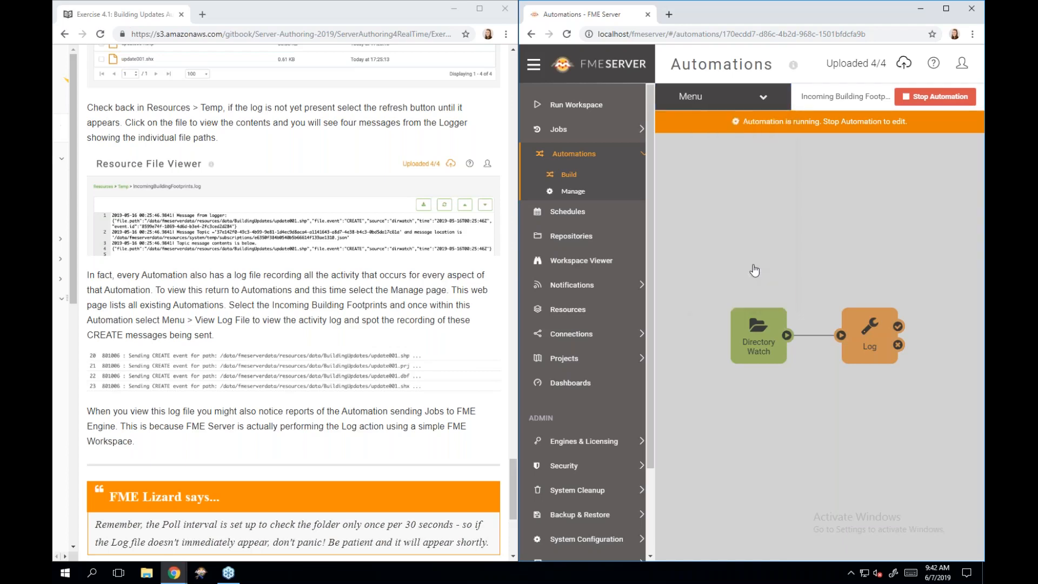
click(534, 64)
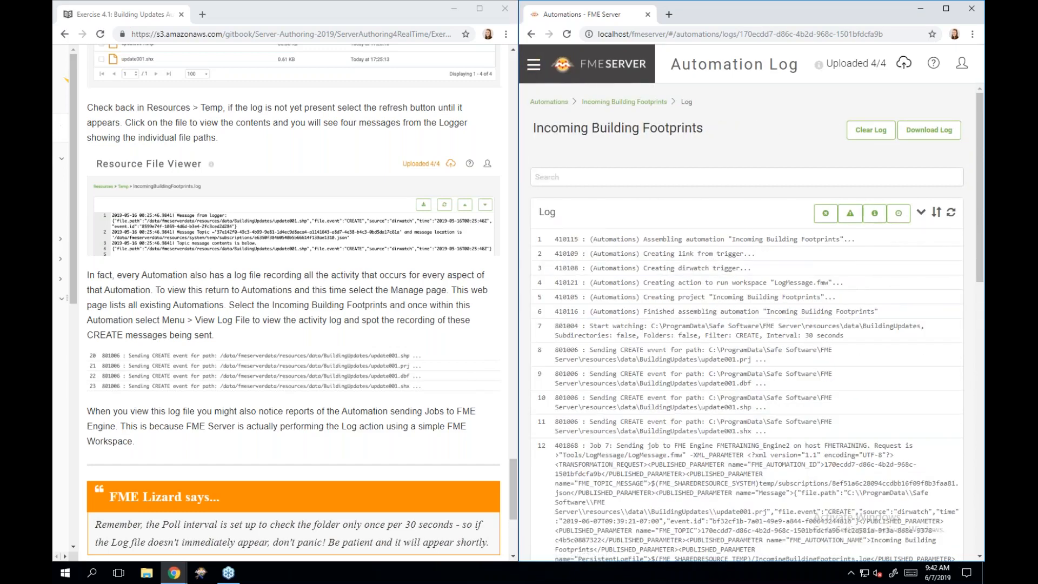
scroll(677, 262, down, 1)
scroll(767, 250, down, 3)
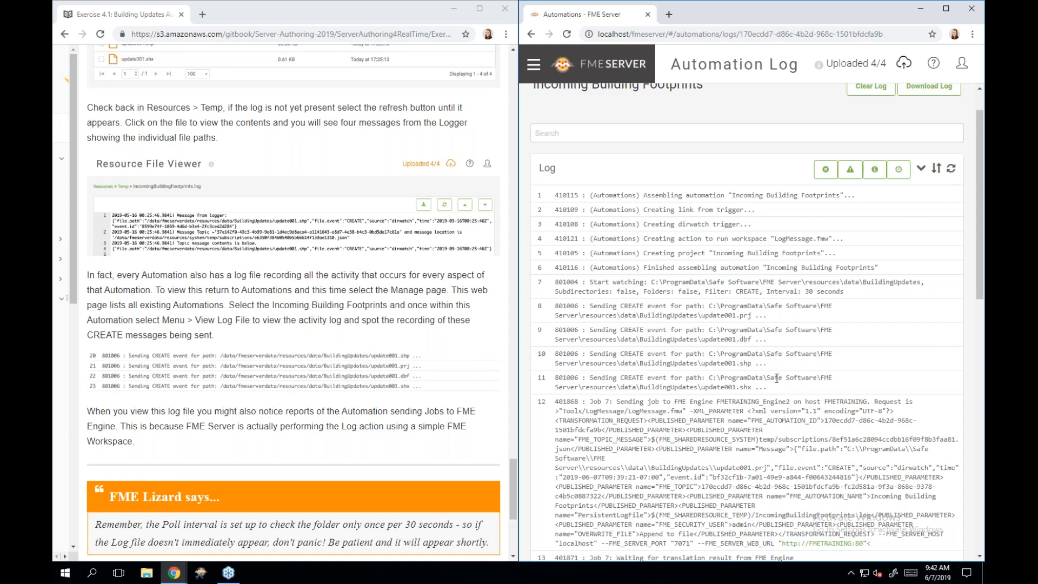
scroll(789, 402, down, 3)
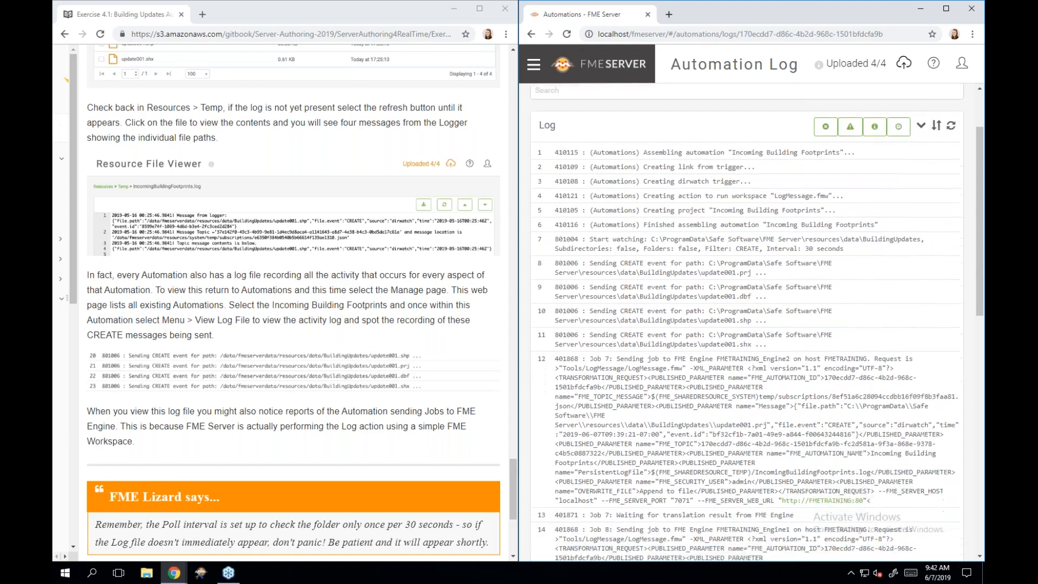
scroll(757, 325, down, 3)
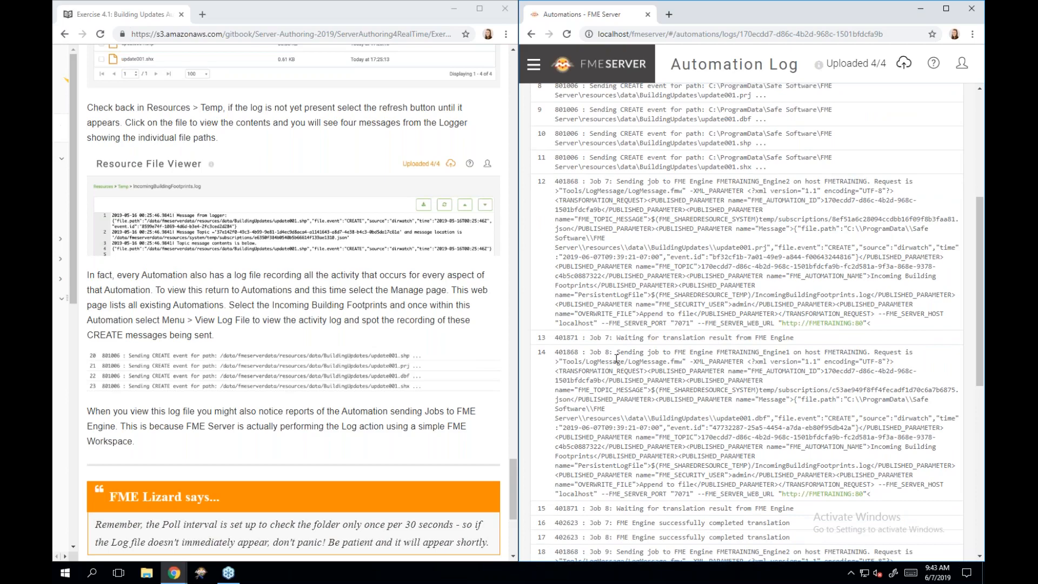
scroll(616, 358, down, 3)
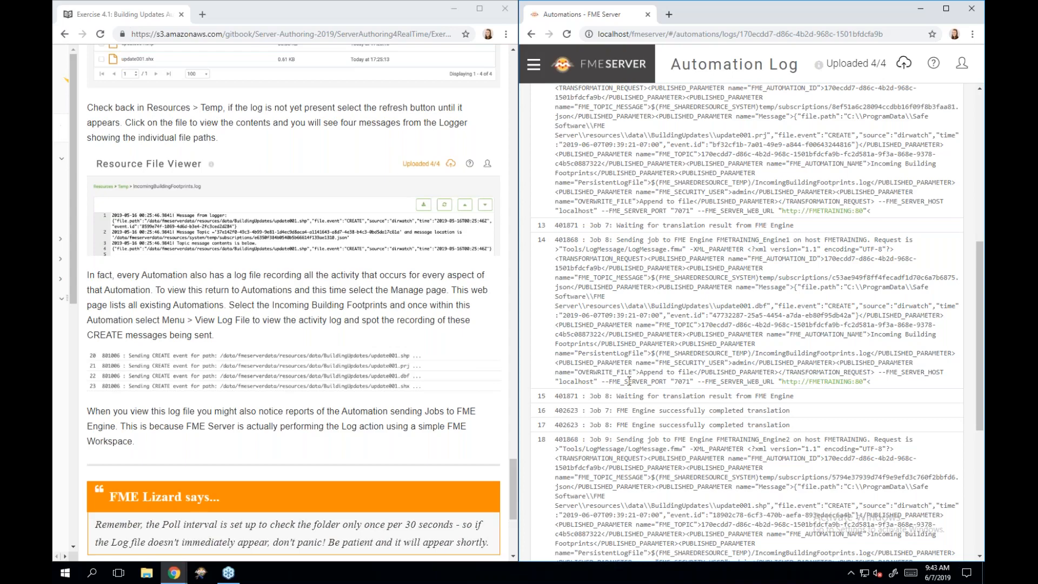
scroll(630, 381, down, 3)
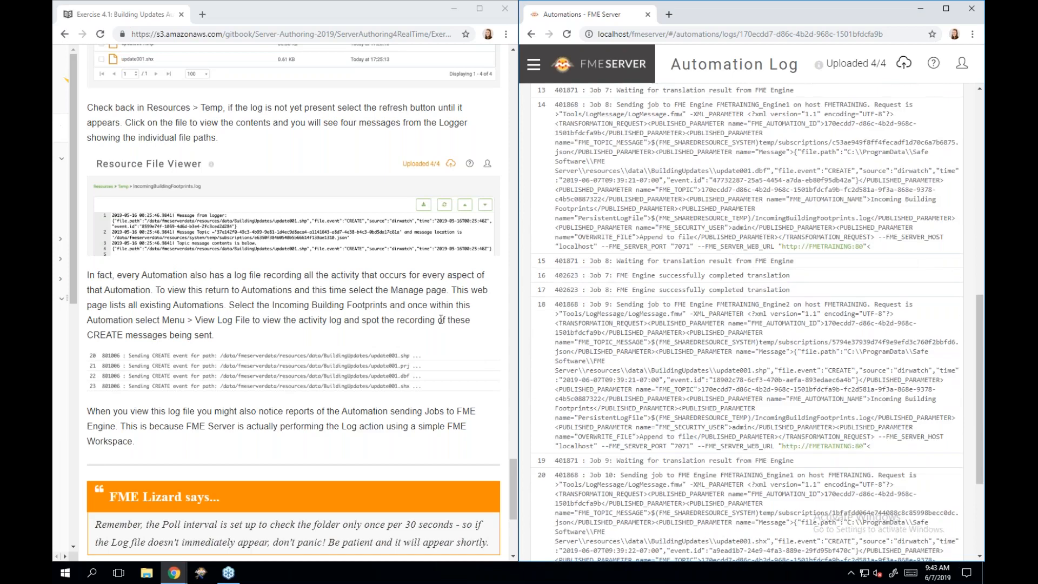
scroll(440, 320, down, 3)
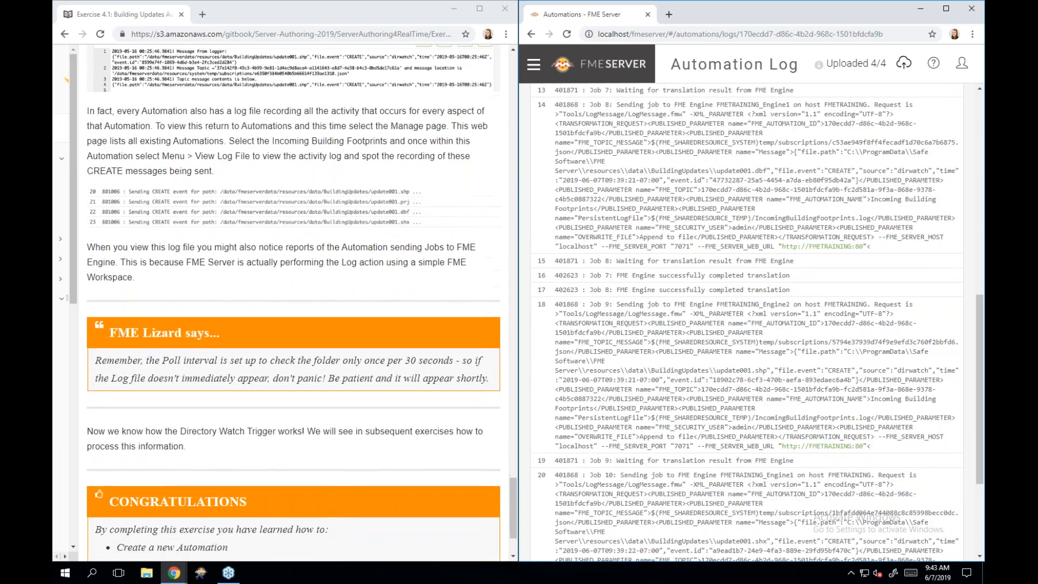
scroll(294, 320, down, 2)
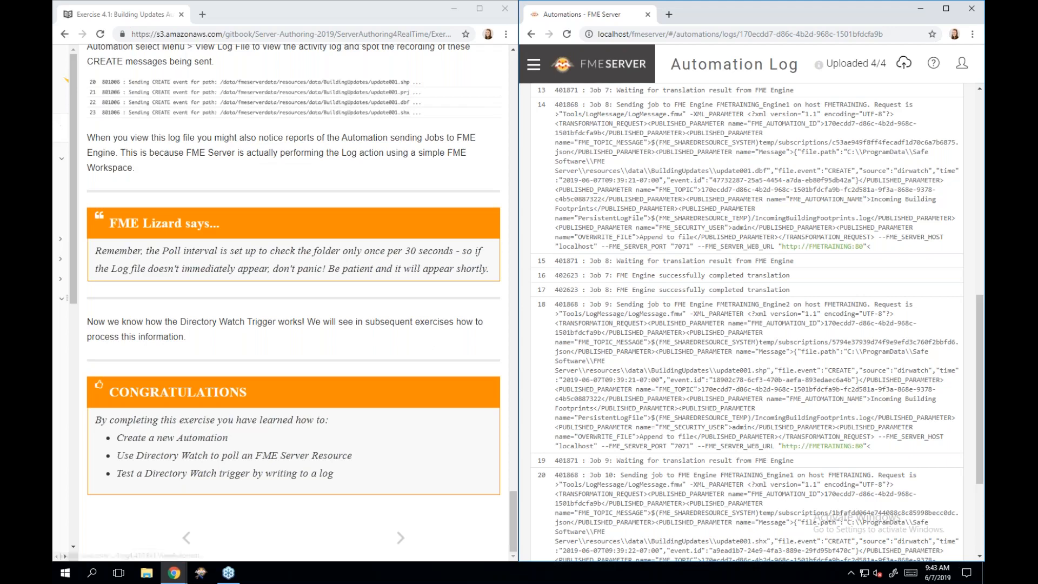
- Maximize the browser and open Chapter 4's Automations and Workspaces page from the table of contents
click(480, 9)
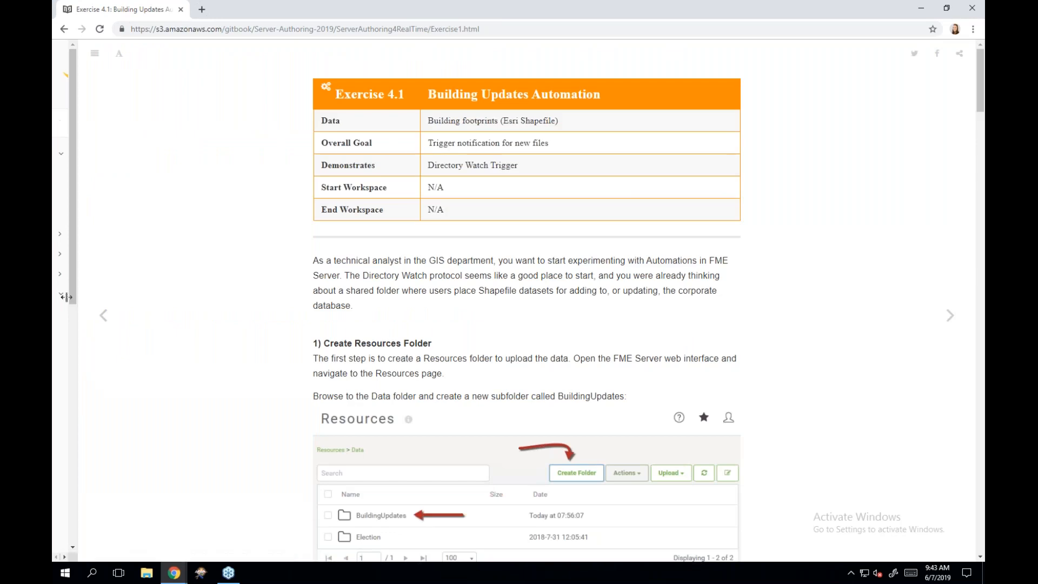
drag(66, 297, 206, 284)
scroll(67, 381, down, 2)
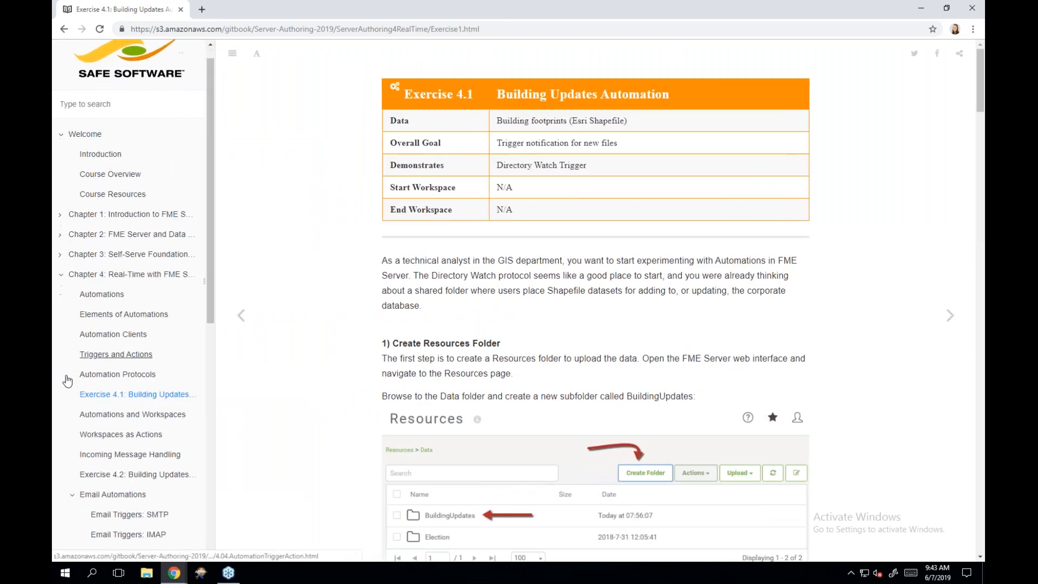
scroll(67, 381, down, 2)
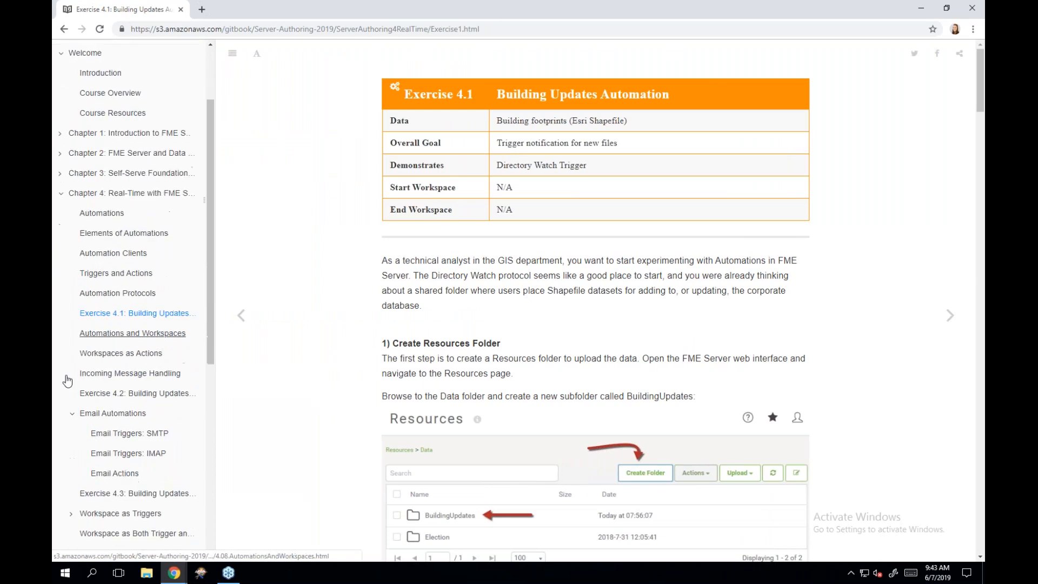
click(109, 331)
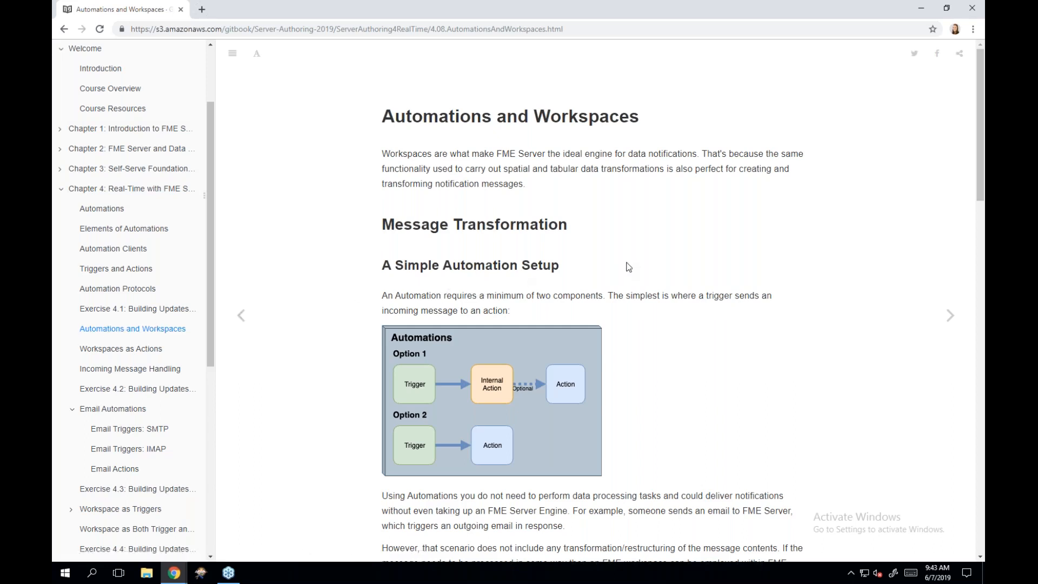
scroll(628, 267, down, 1)
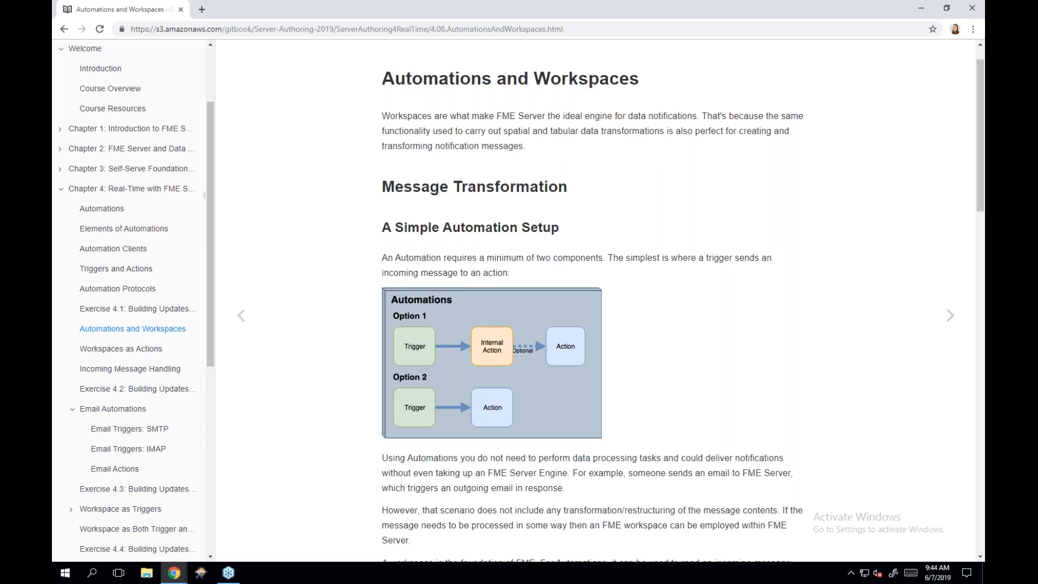
scroll(592, 314, down, 2)
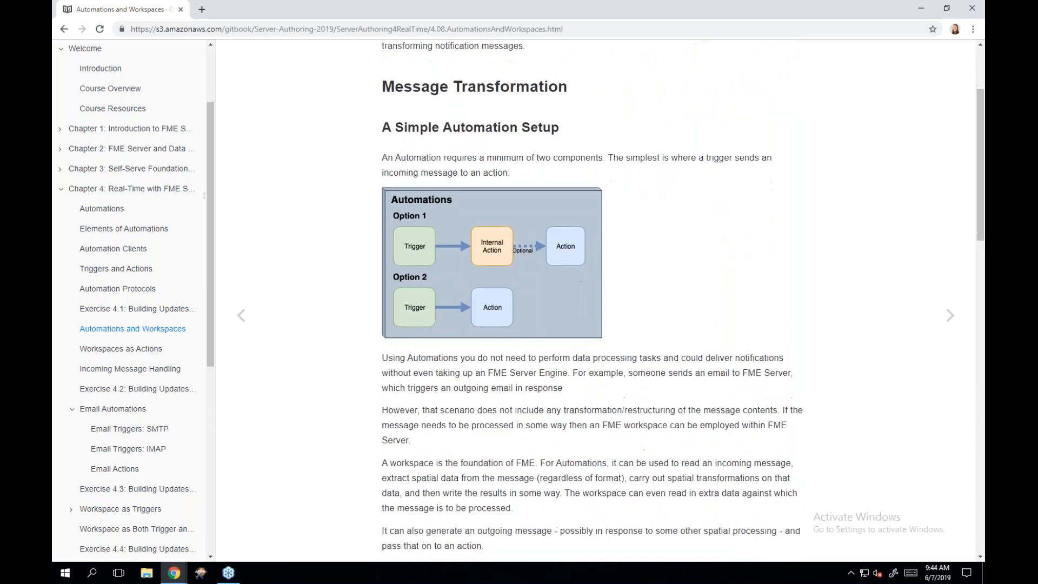
scroll(593, 314, down, 1)
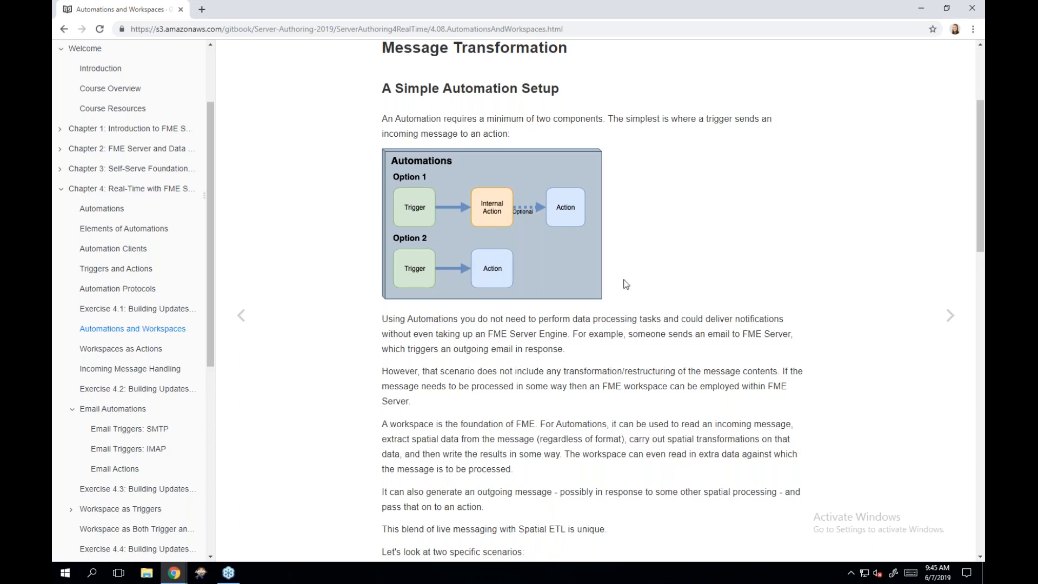
scroll(614, 319, down, 3)
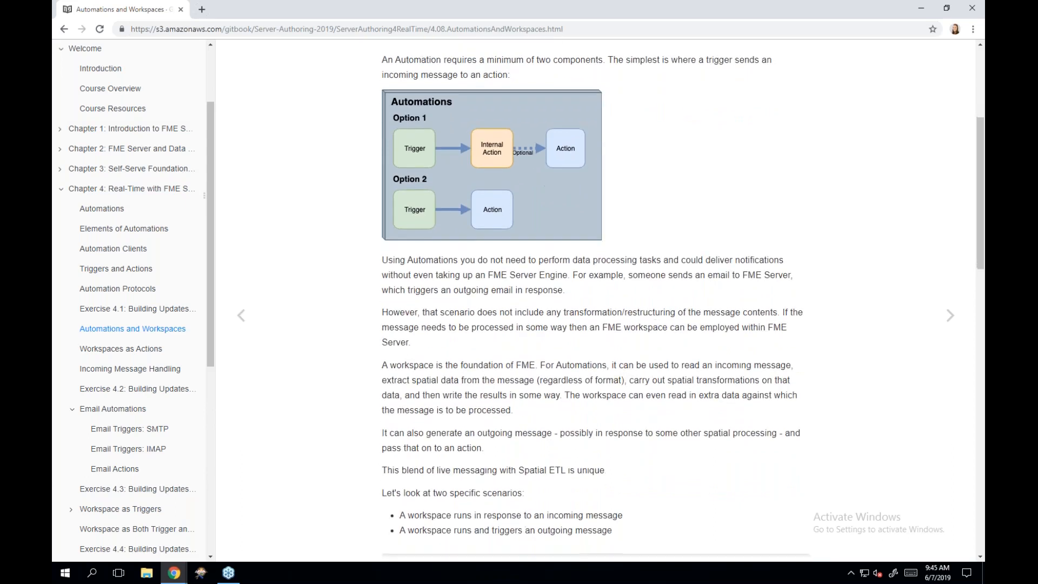
scroll(615, 319, down, 1)
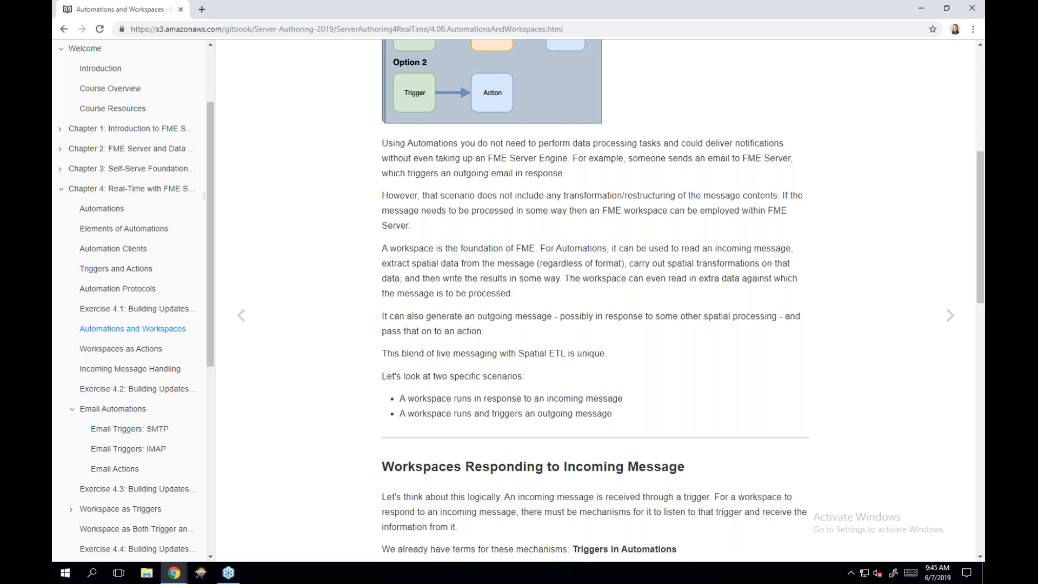
scroll(595, 300, down, 1)
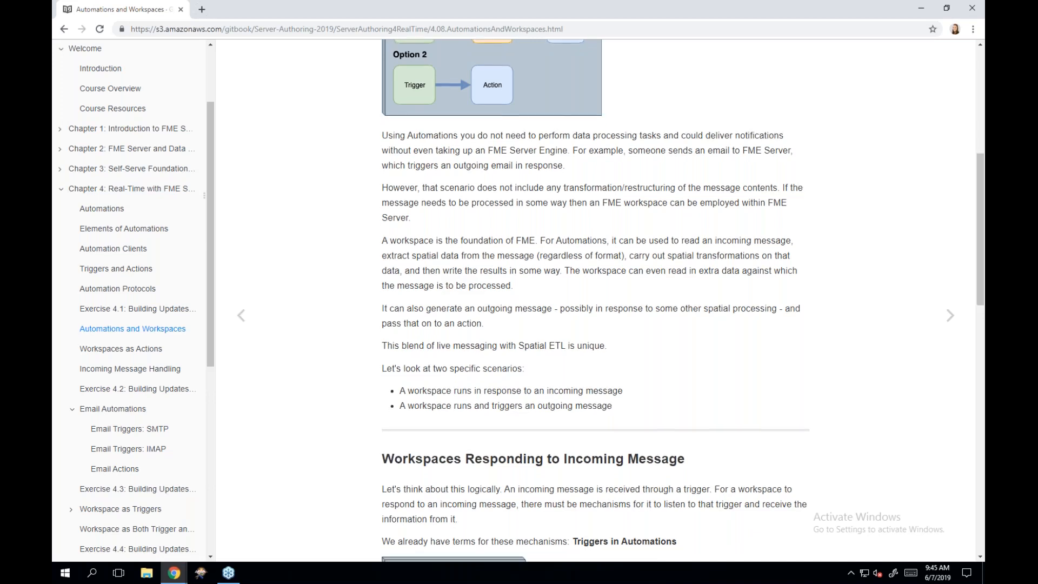
scroll(596, 301, down, 2)
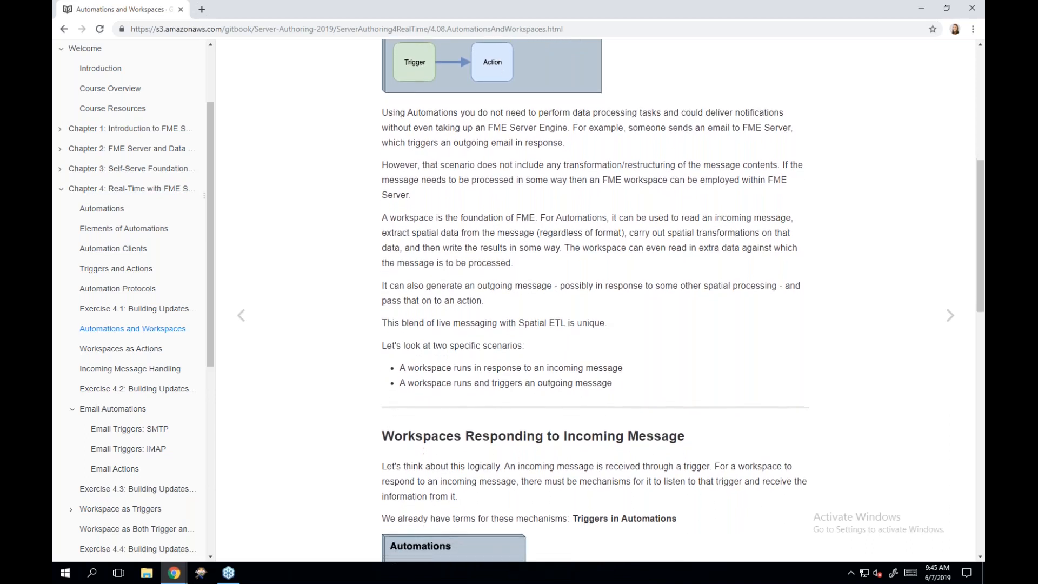
scroll(595, 301, down, 3)
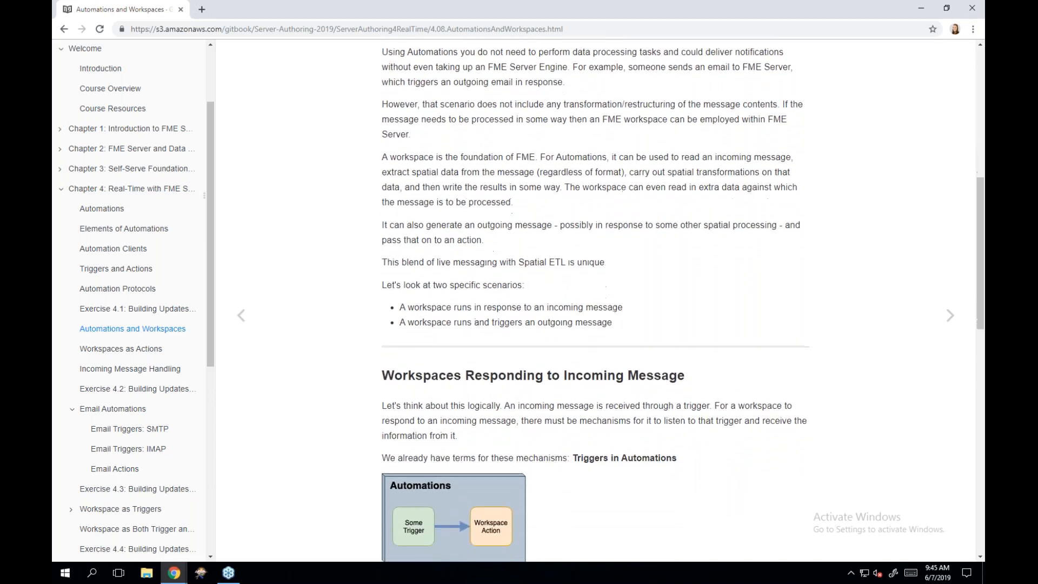
scroll(596, 301, down, 2)
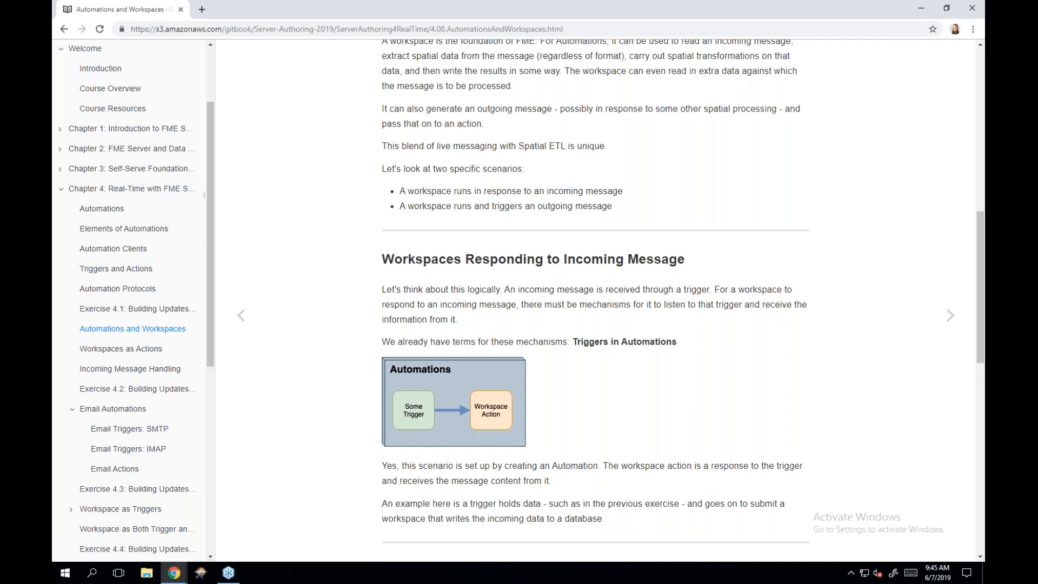
scroll(596, 301, down, 2)
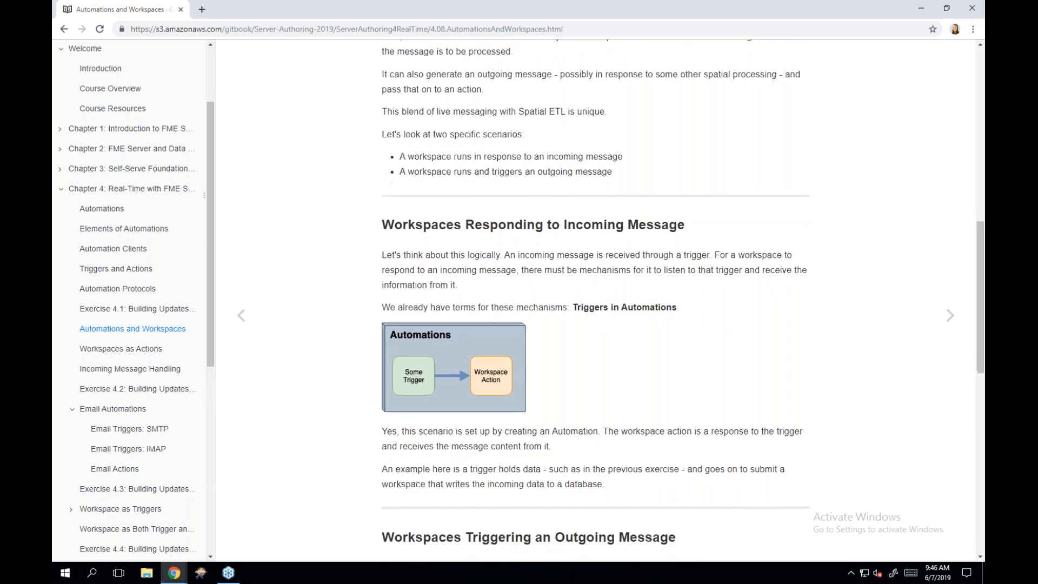
scroll(595, 301, down, 2)
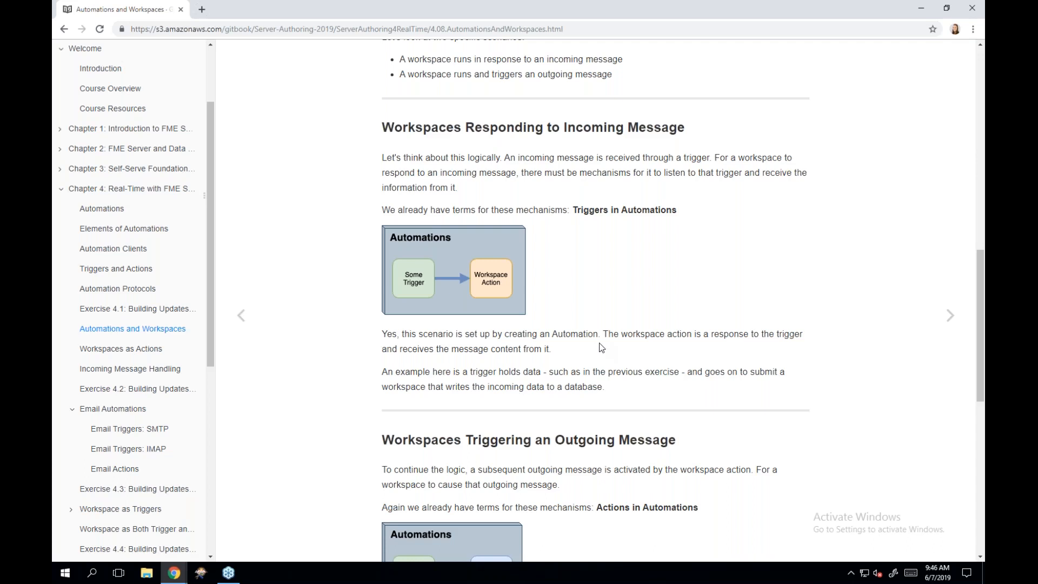
scroll(600, 347, down, 2)
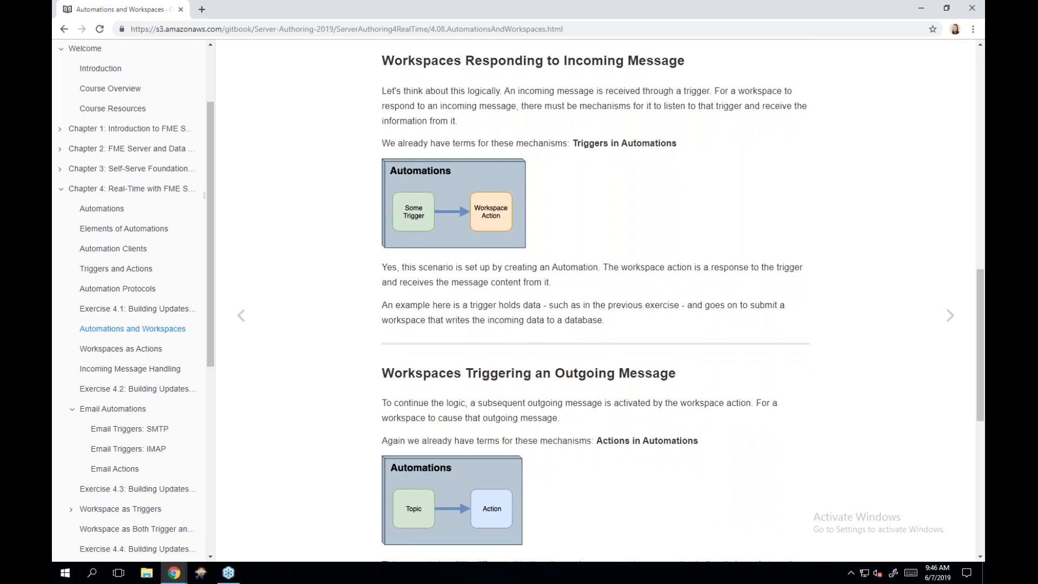
scroll(595, 303, down, 1)
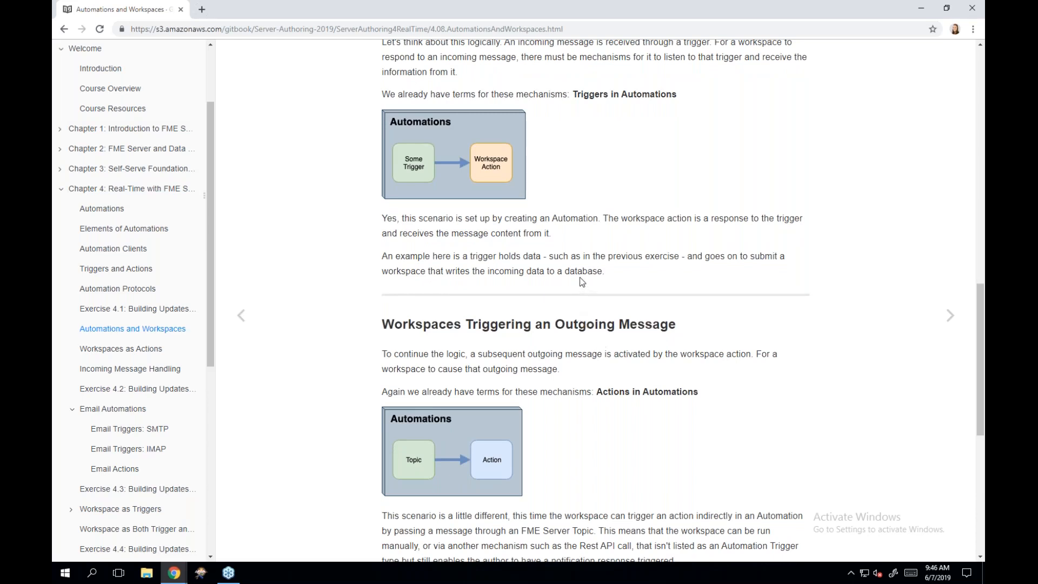
scroll(582, 282, down, 2)
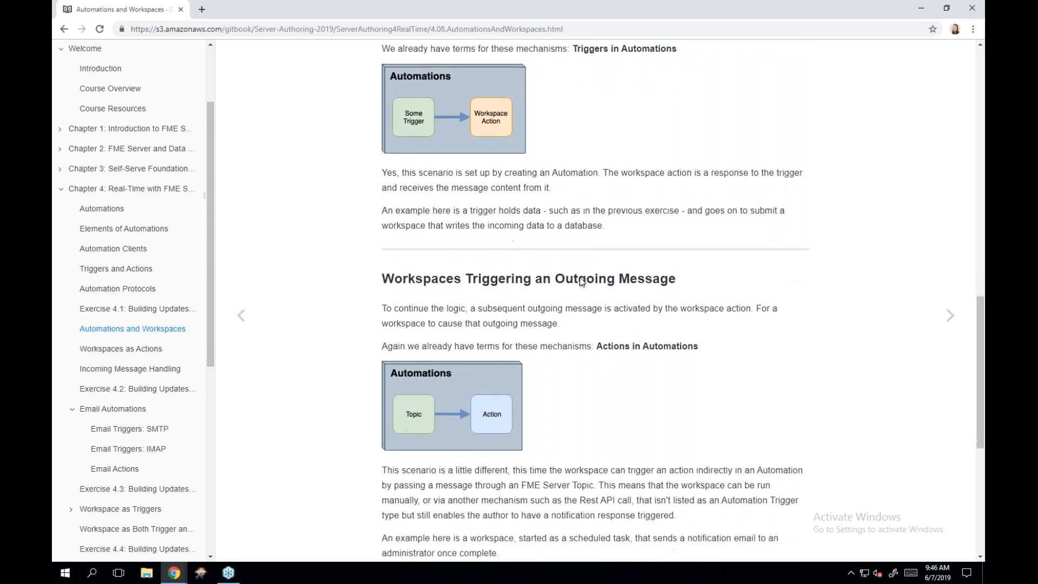
scroll(595, 300, down, 2)
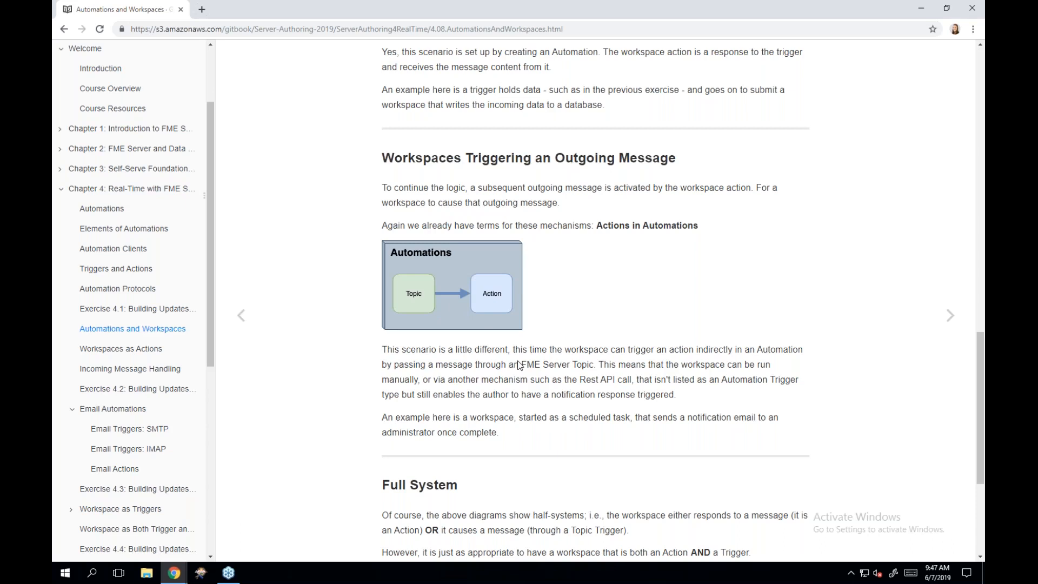
scroll(518, 366, down, 2)
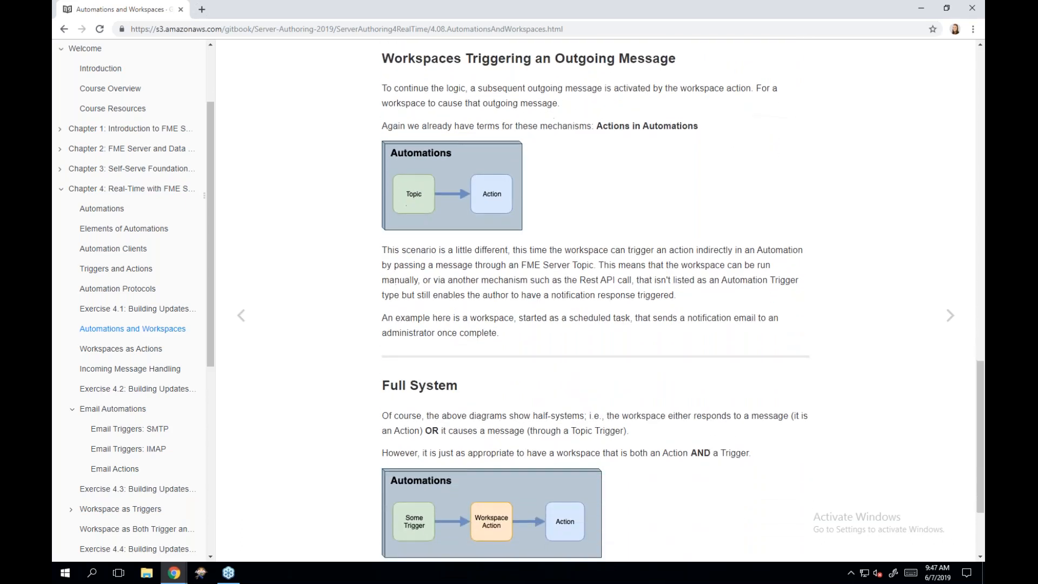
scroll(559, 398, down, 3)
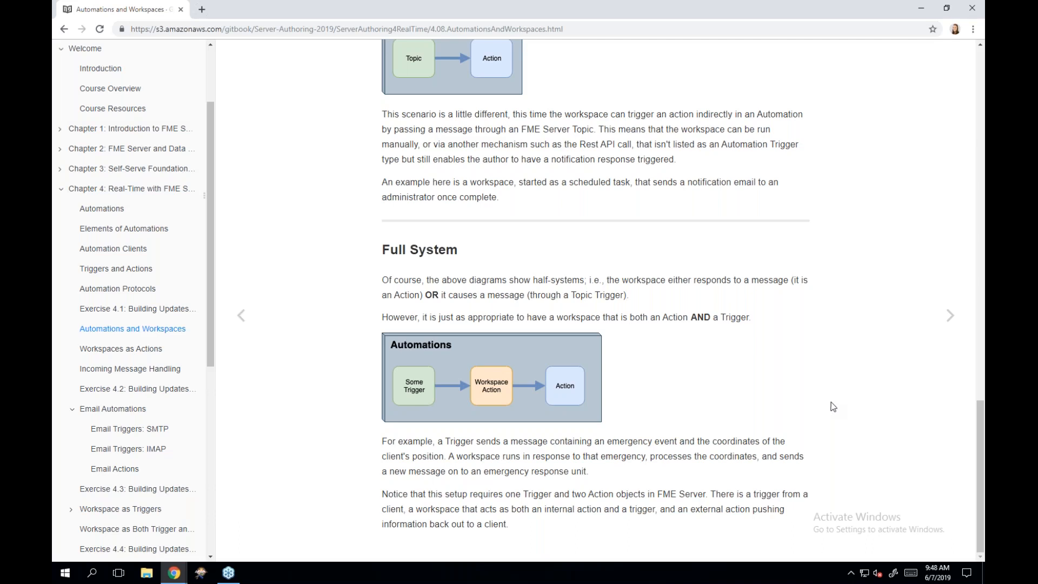
- Advance to Workspaces as Actions and read the Run Workspace example using RealTime-Ex2-Complete.fmw
click(945, 320)
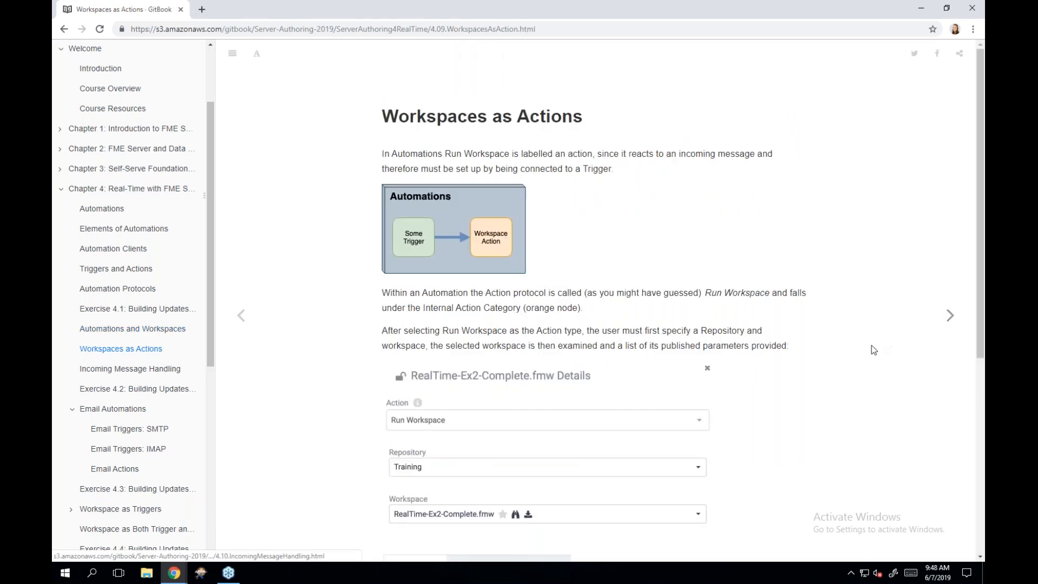
scroll(874, 351, down, 1)
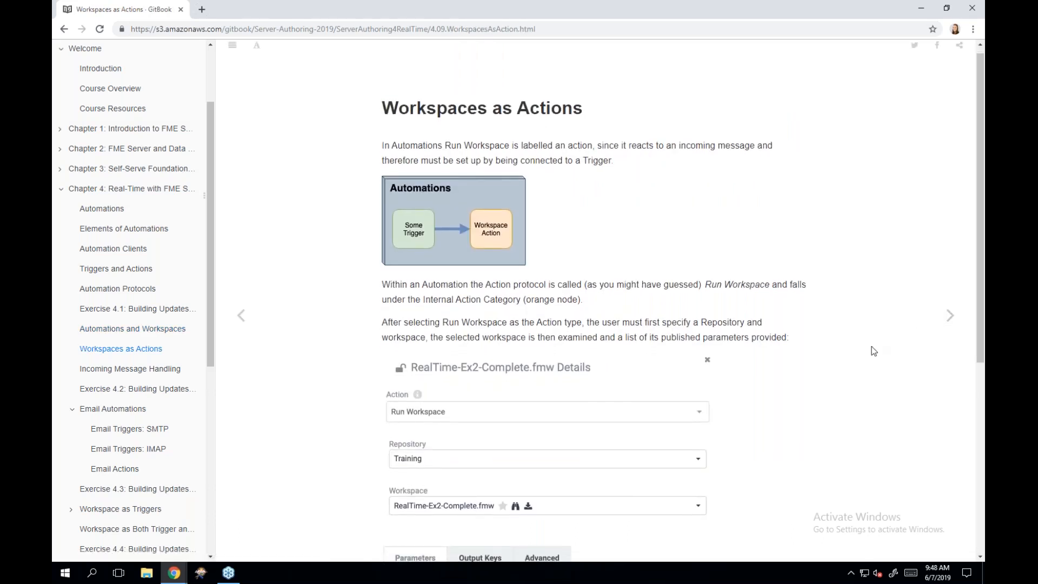
scroll(874, 352, down, 1)
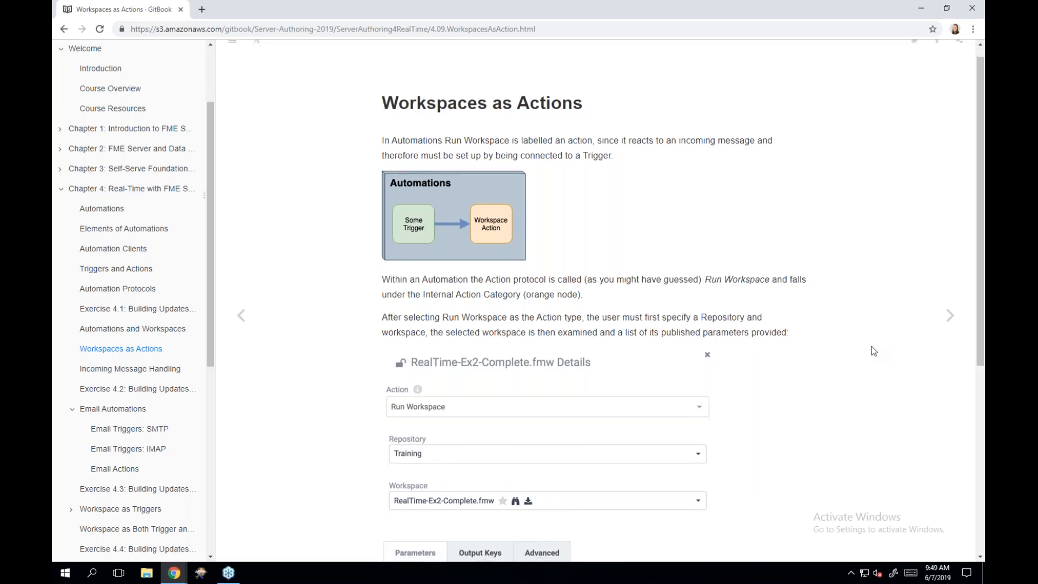
scroll(873, 350, down, 2)
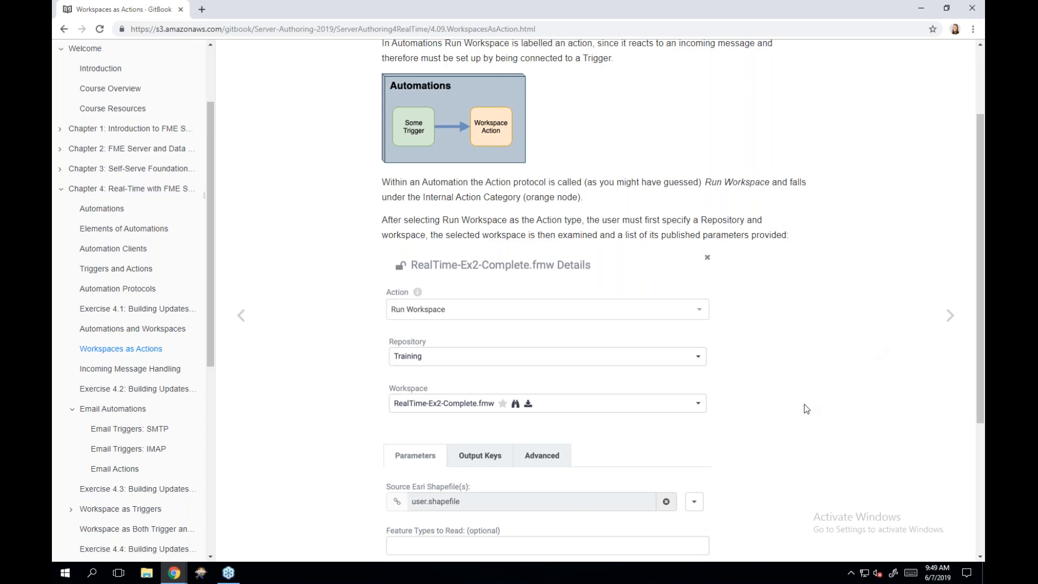
scroll(806, 409, down, 2)
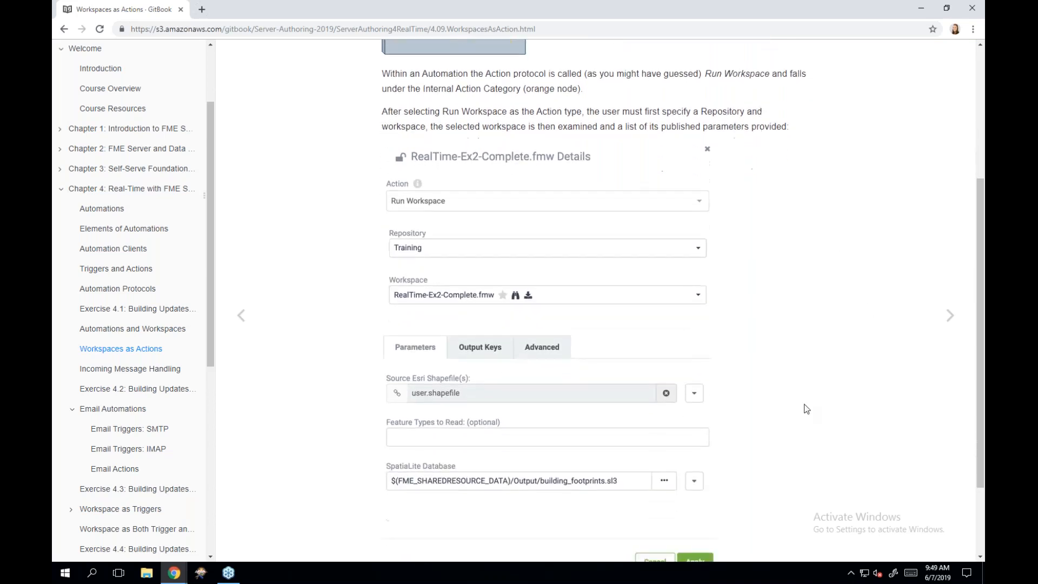
scroll(806, 408, down, 2)
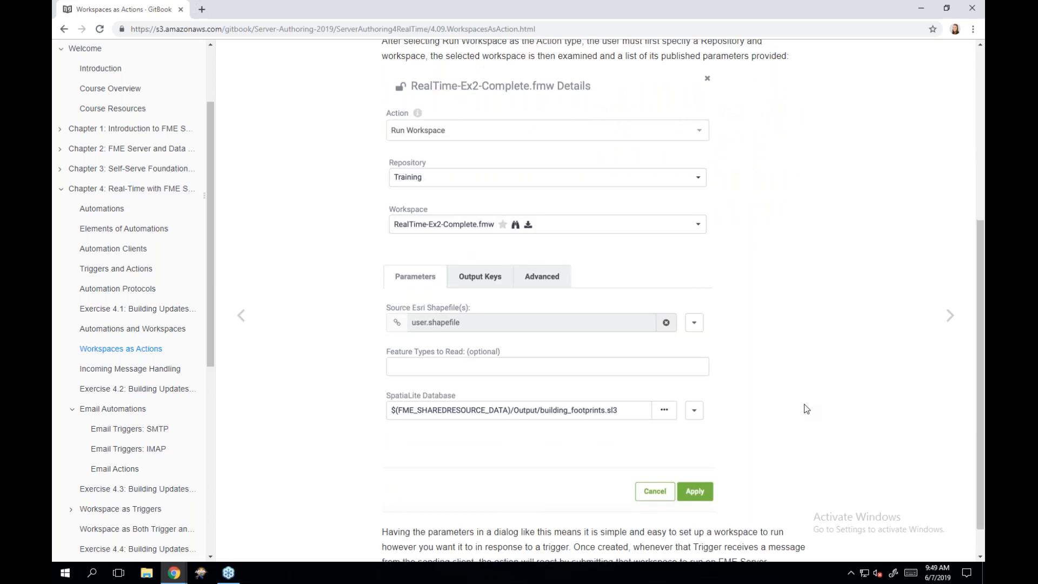
scroll(806, 409, down, 1)
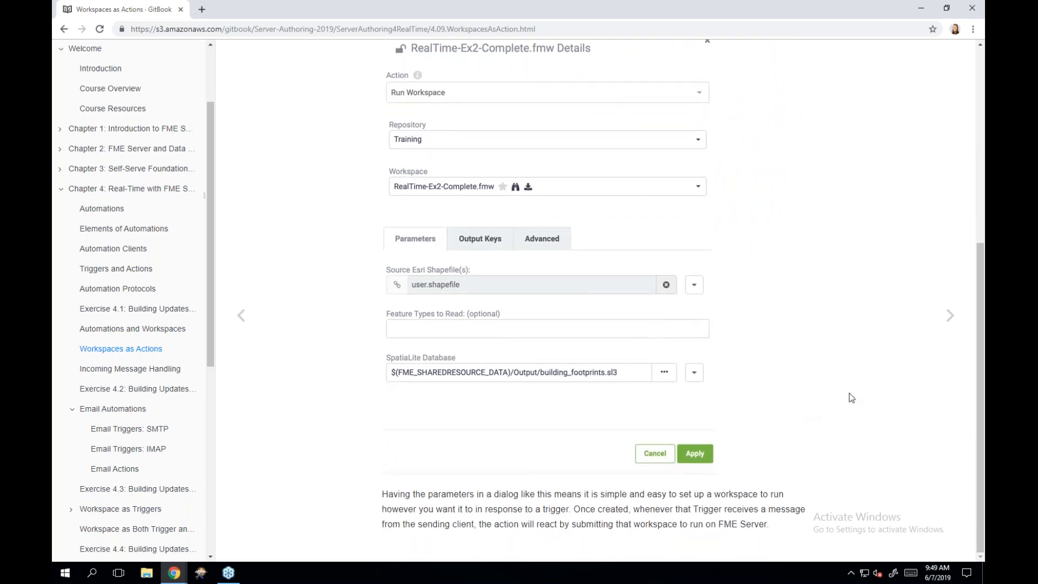
- Advance to Incoming Message Handling and scroll to the Creator, ParameterFetcher and JSONFlattener workspace diagram
click(938, 316)
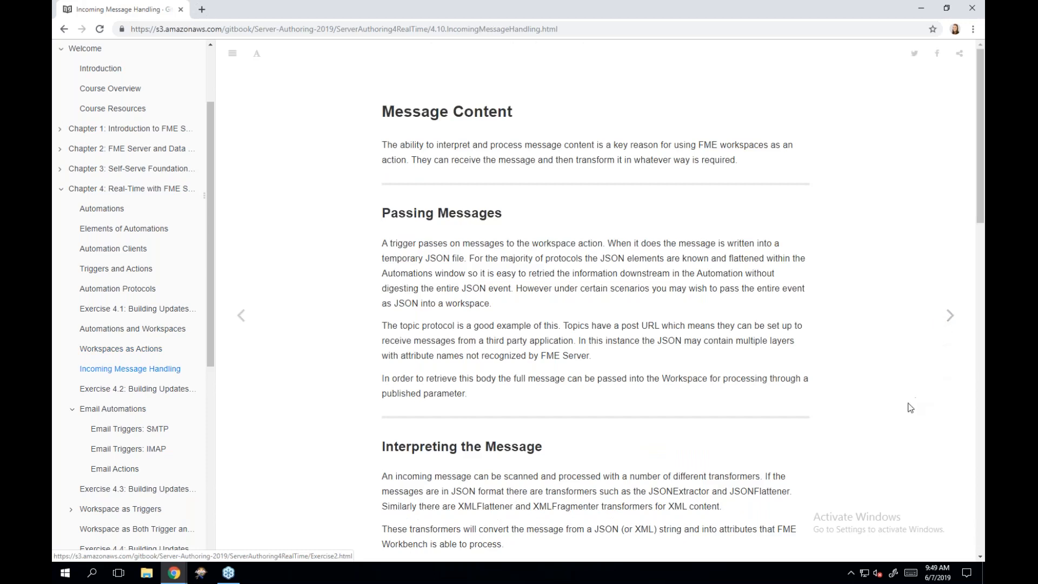
scroll(911, 407, down, 1)
scroll(911, 407, down, 1)
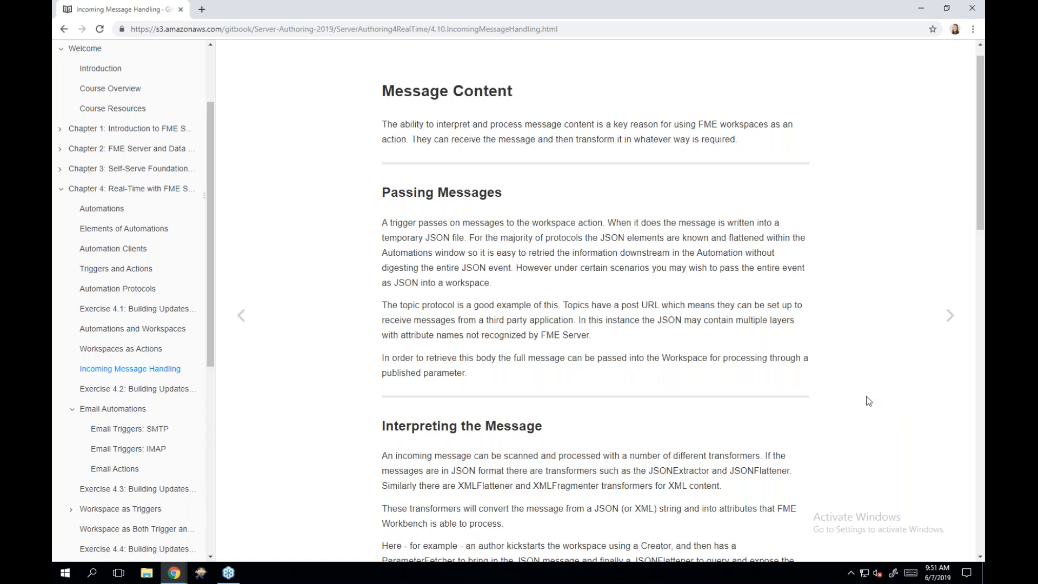
scroll(825, 388, down, 3)
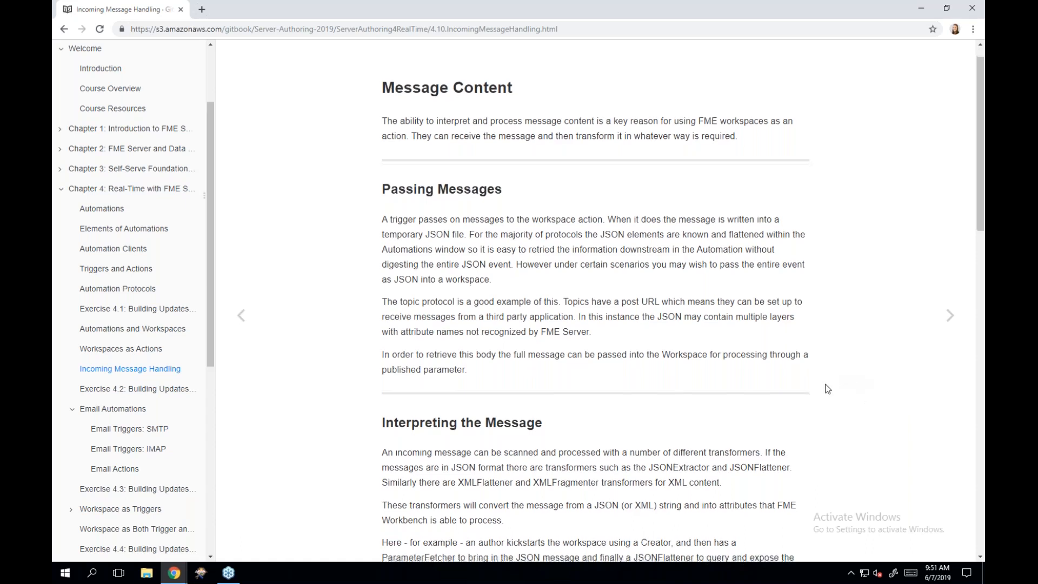
scroll(825, 388, down, 3)
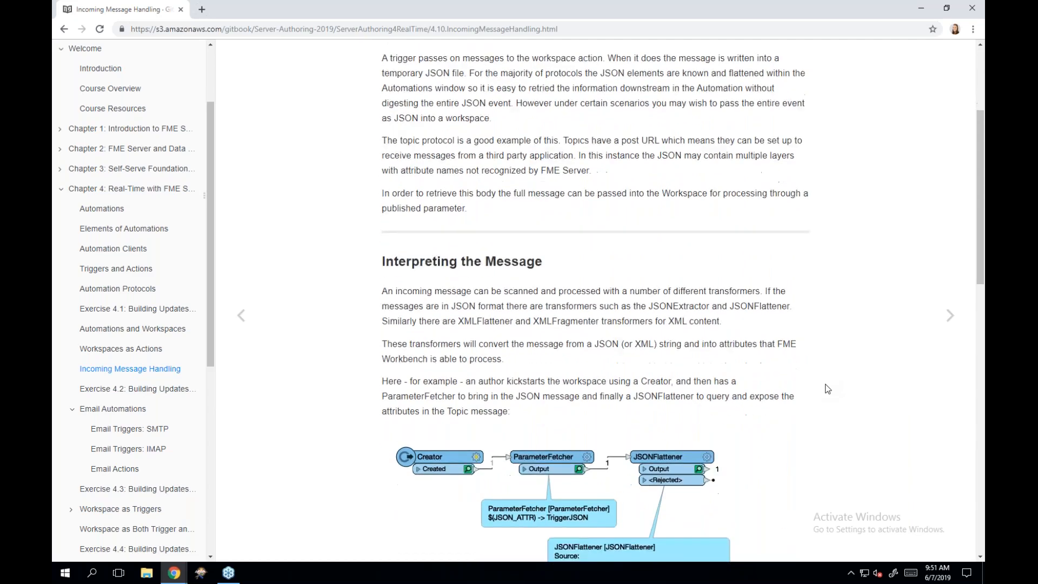
scroll(825, 388, down, 1)
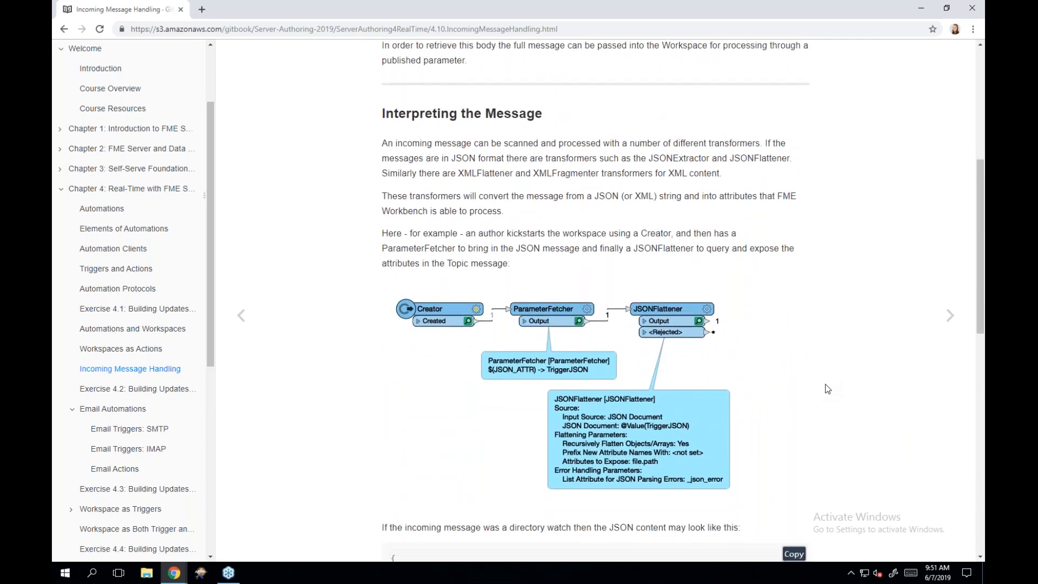
scroll(825, 388, down, 1)
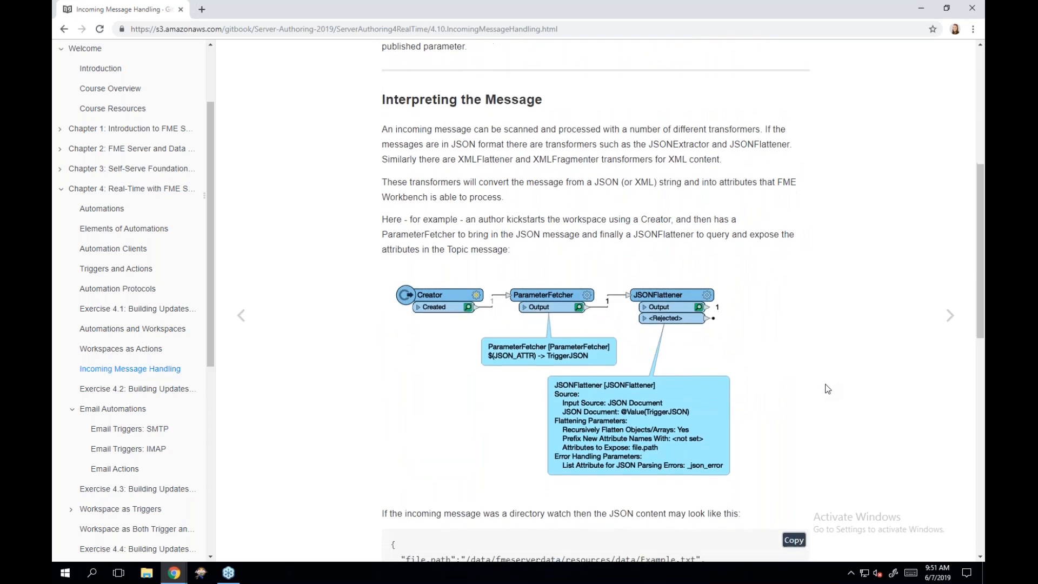
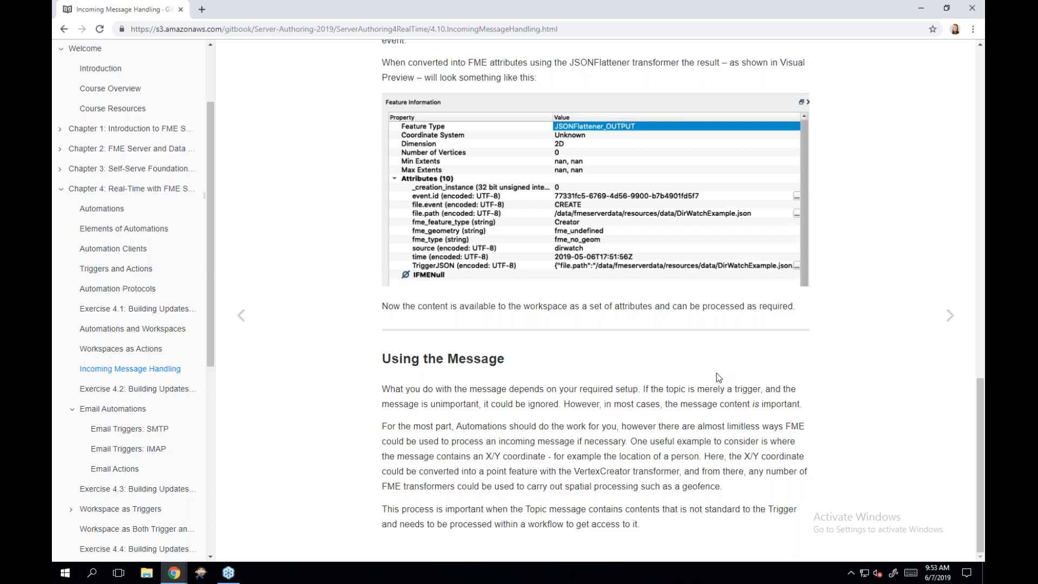
- Go to the manual's next page, Exercise 4.2: Building Updates Automation
click(947, 318)
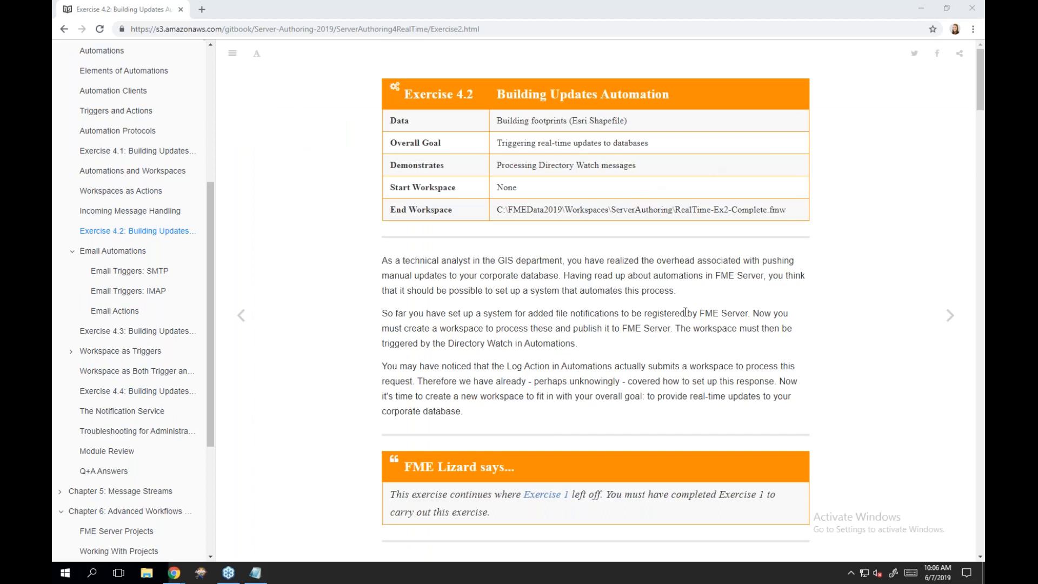
- Read through Exercise 4.2's steps, then un-maximize the manual window and snap it left
scroll(685, 313, down, 2)
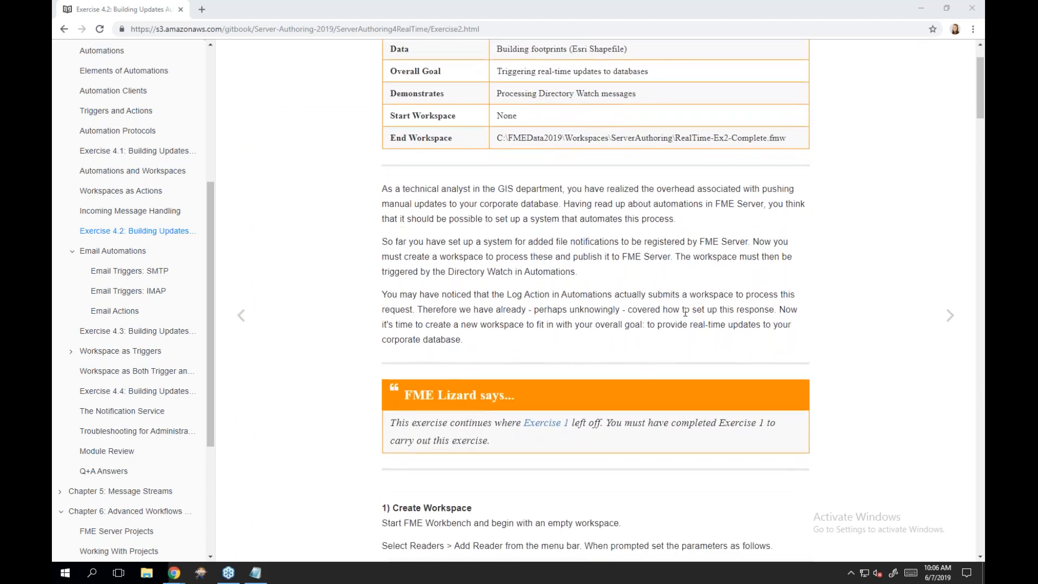
scroll(685, 312, down, 2)
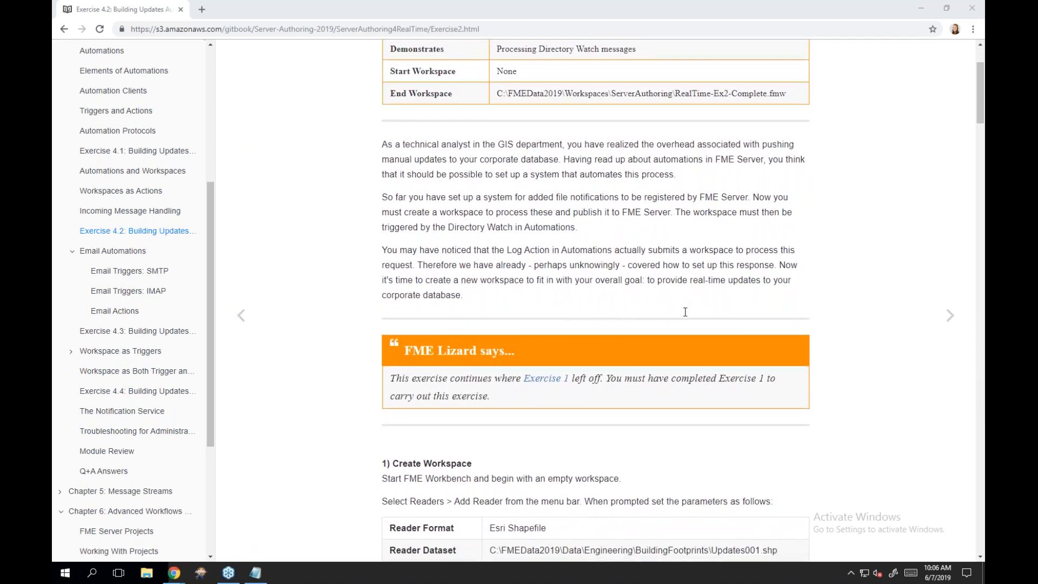
scroll(685, 311, down, 3)
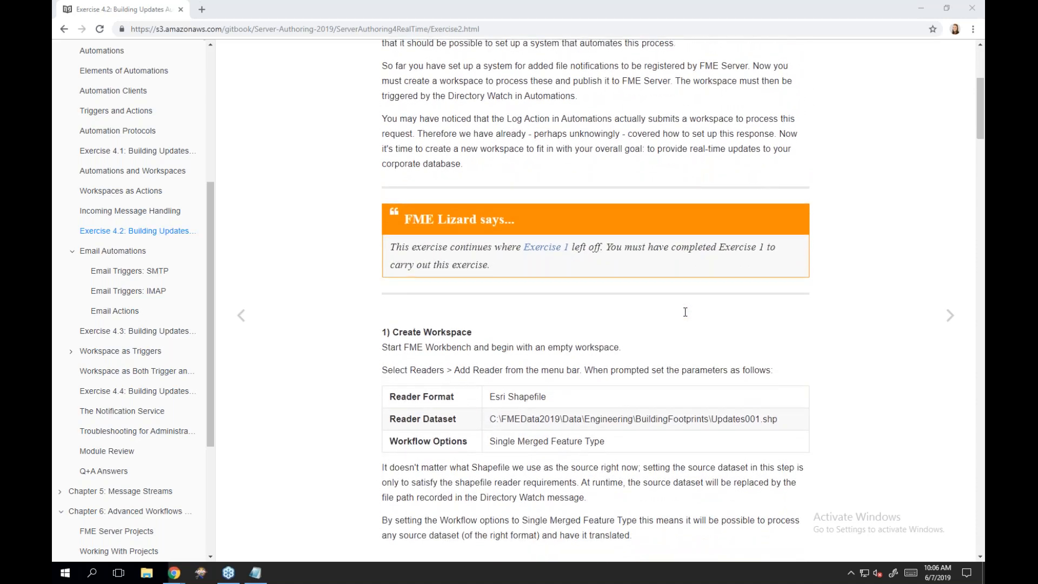
scroll(685, 312, up, 1)
scroll(685, 312, up, 1)
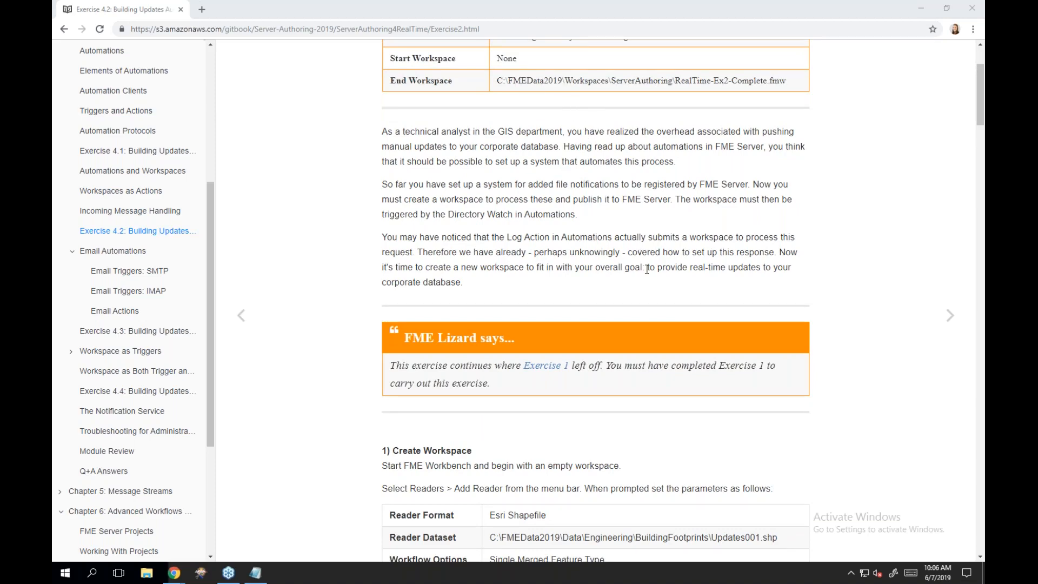
scroll(646, 269, down, 4)
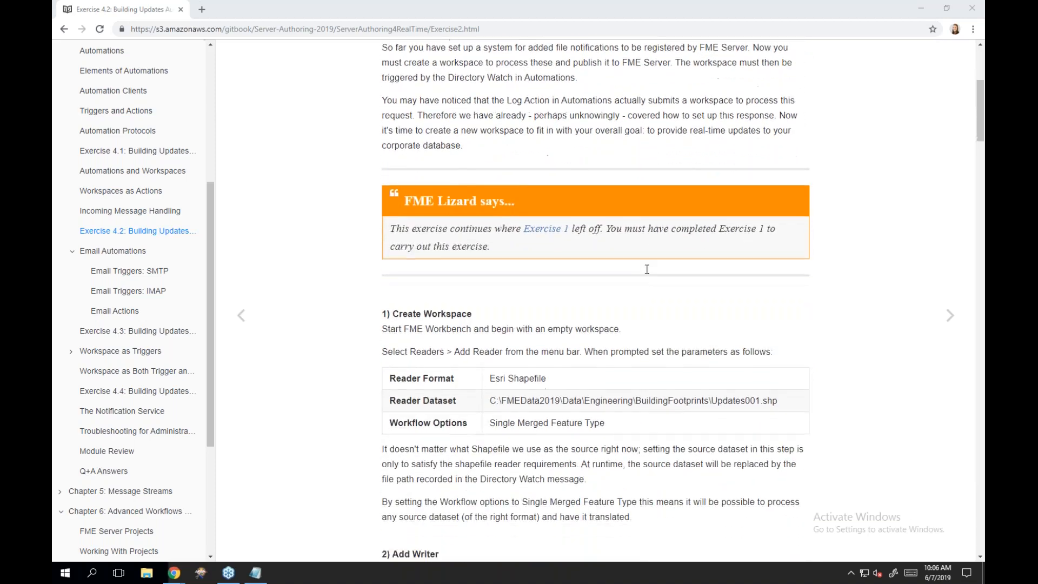
scroll(647, 269, down, 8)
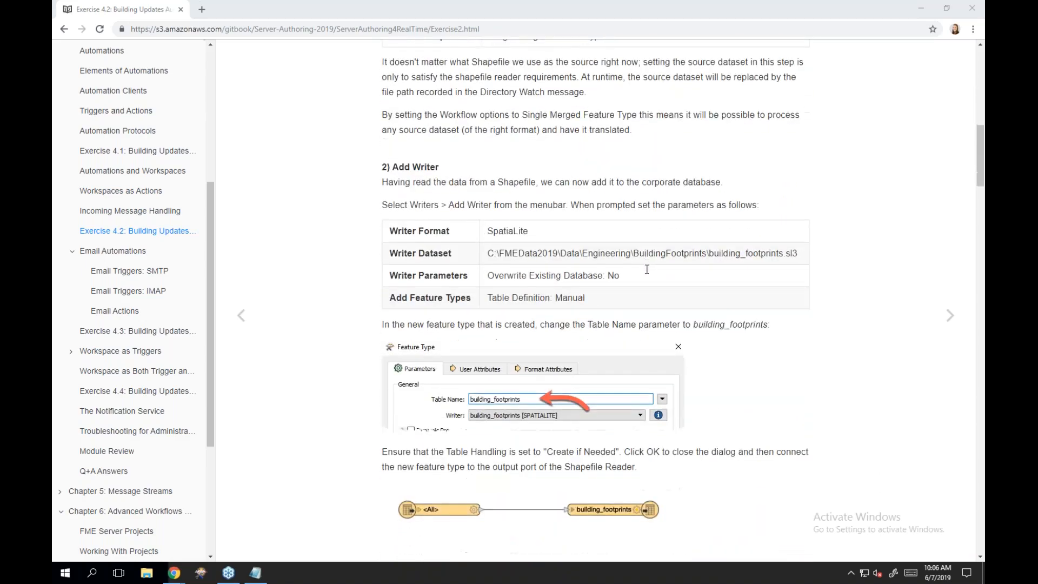
scroll(646, 269, down, 6)
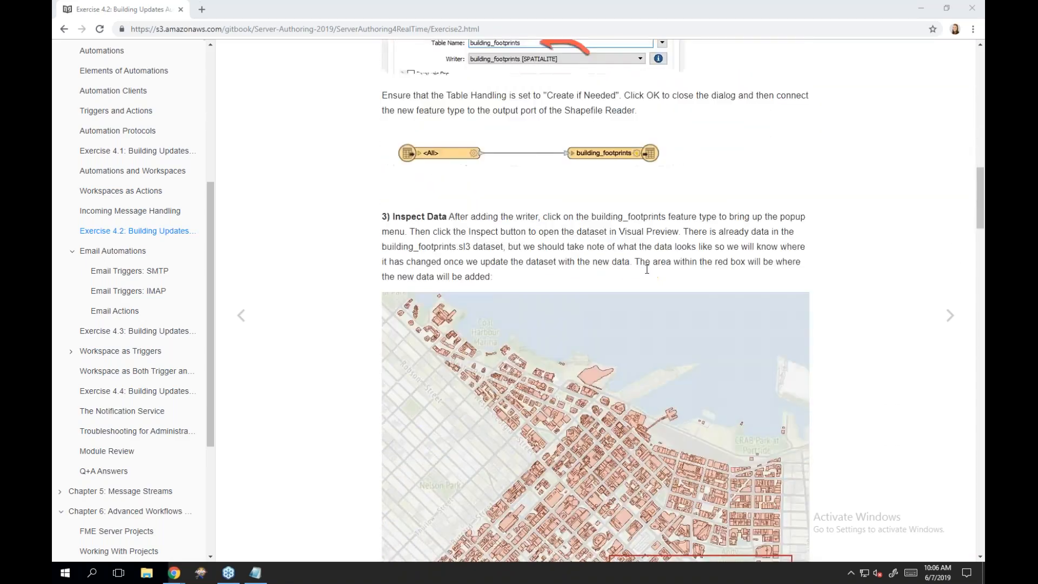
scroll(646, 269, down, 8)
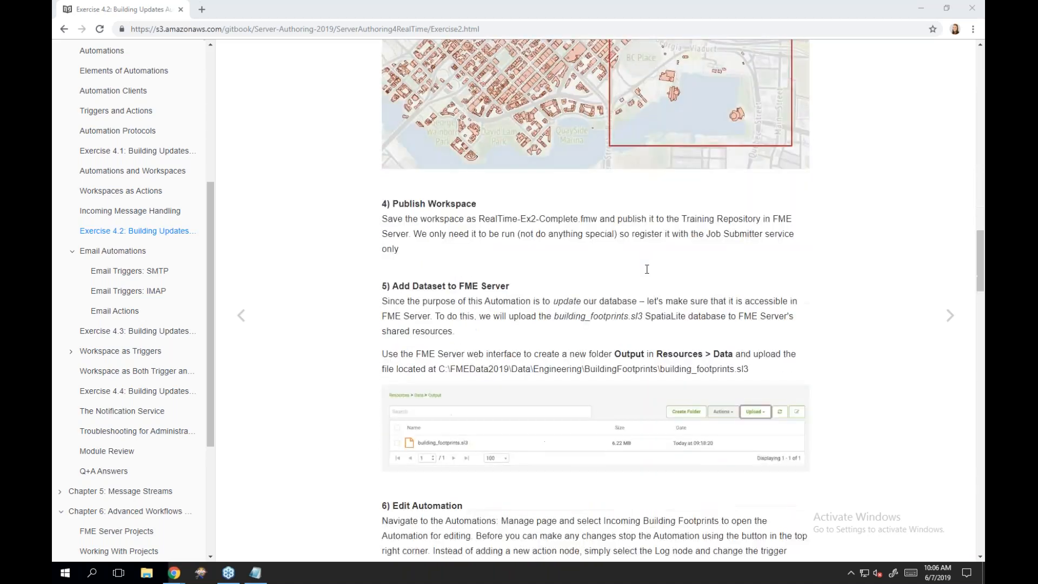
scroll(646, 269, up, 1)
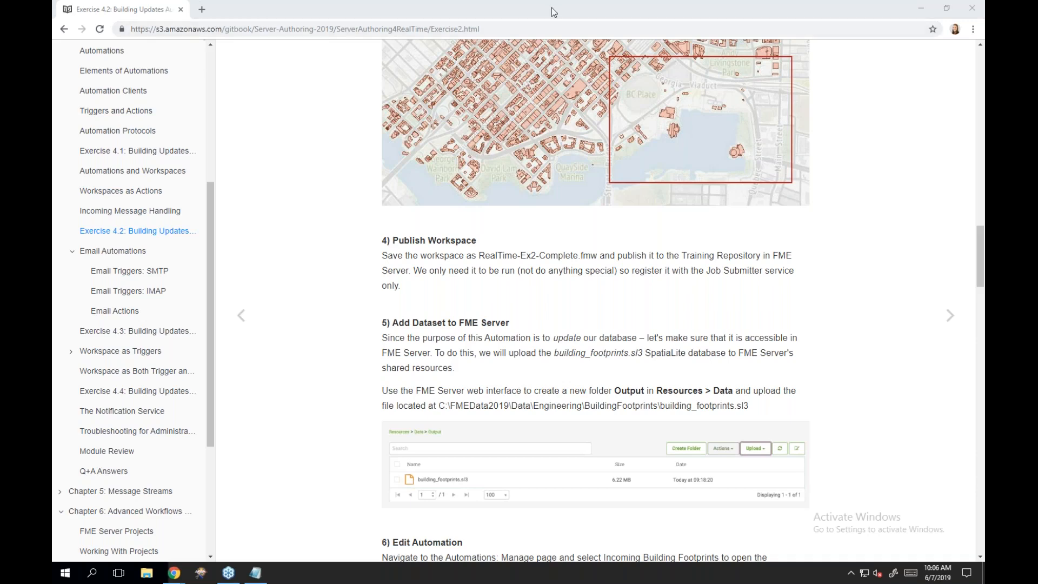
drag(554, 11, 54, 106)
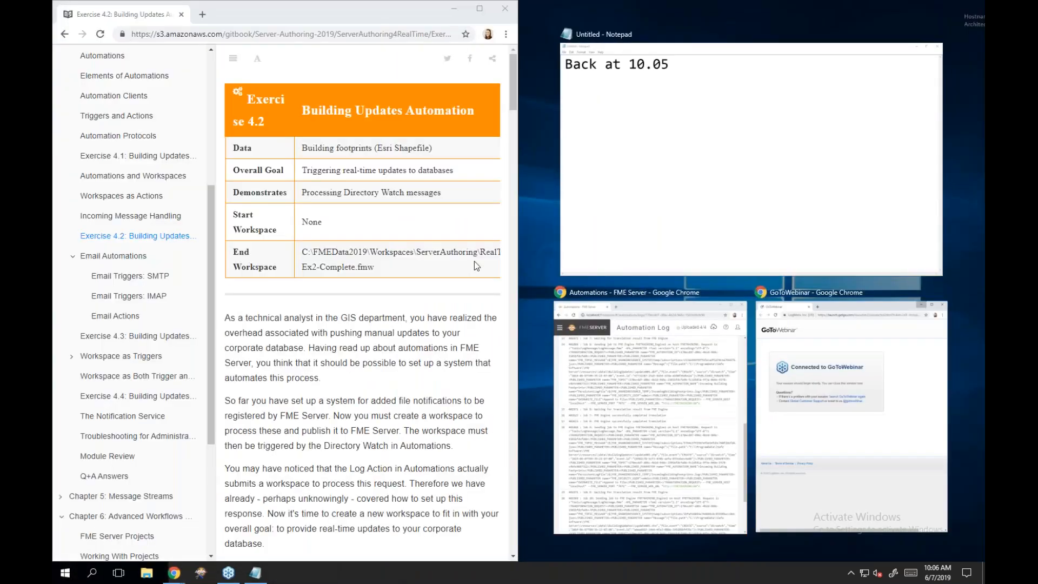
- Minimize FME Server and close the 10.05 Notepad note without saving
click(536, 237)
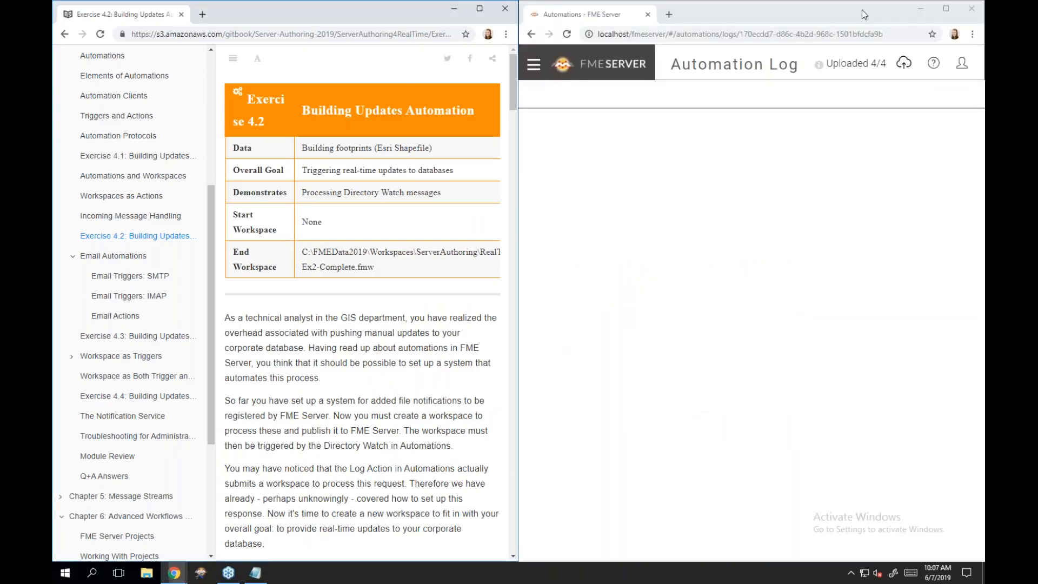
click(921, 15)
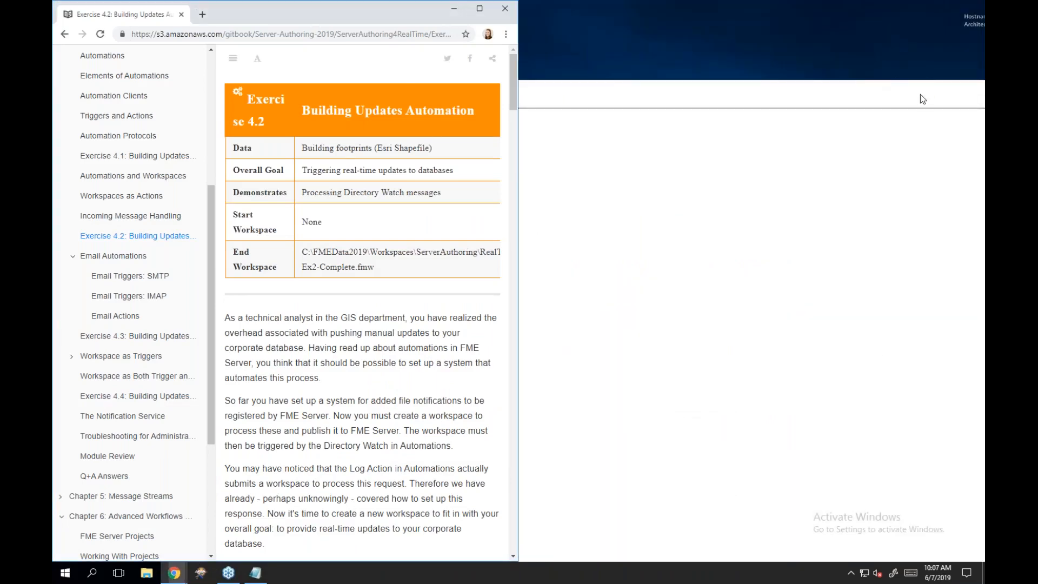
drag(920, 94, 679, 92)
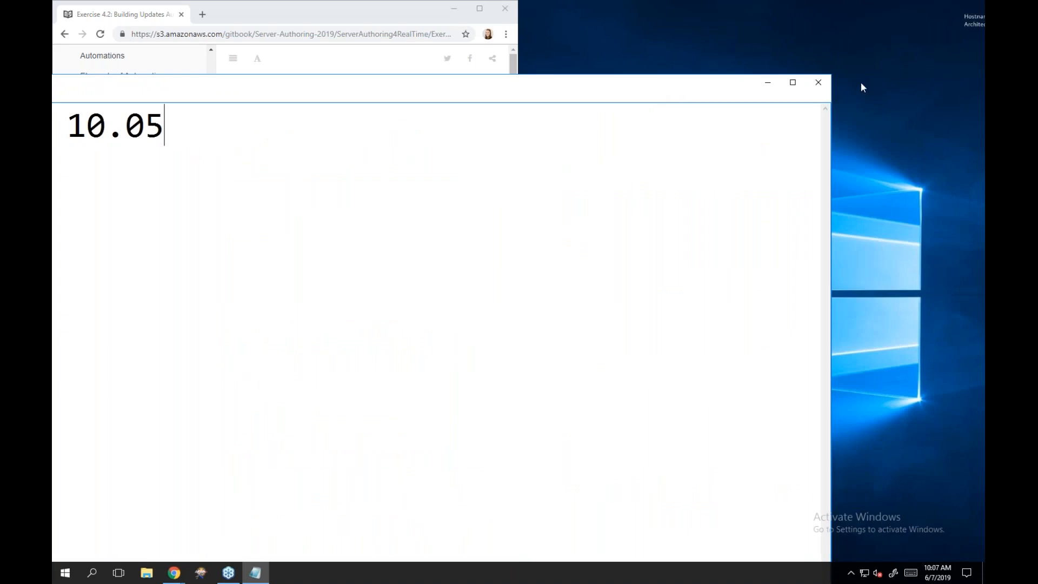
click(819, 83)
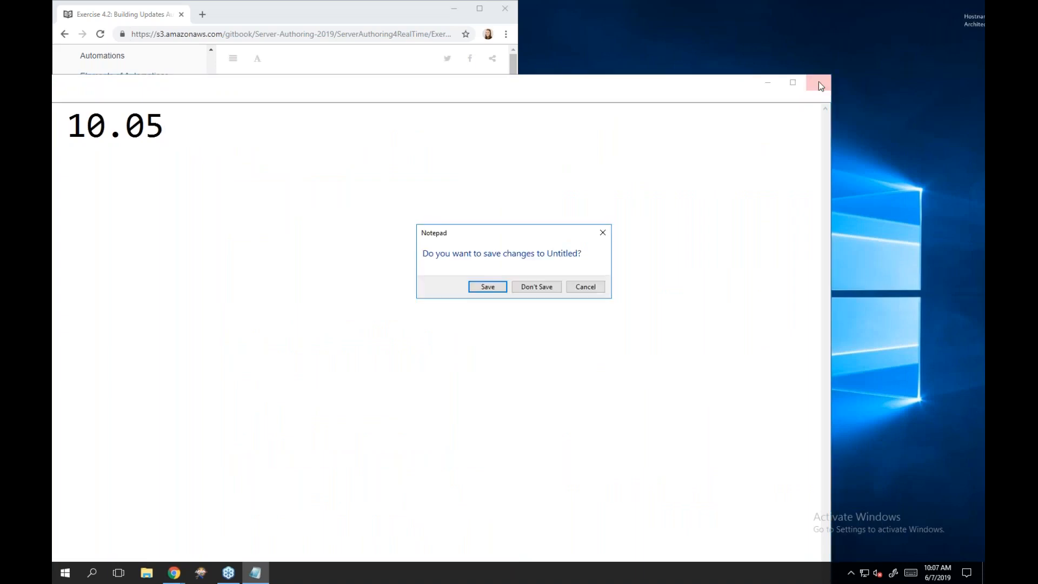
click(538, 287)
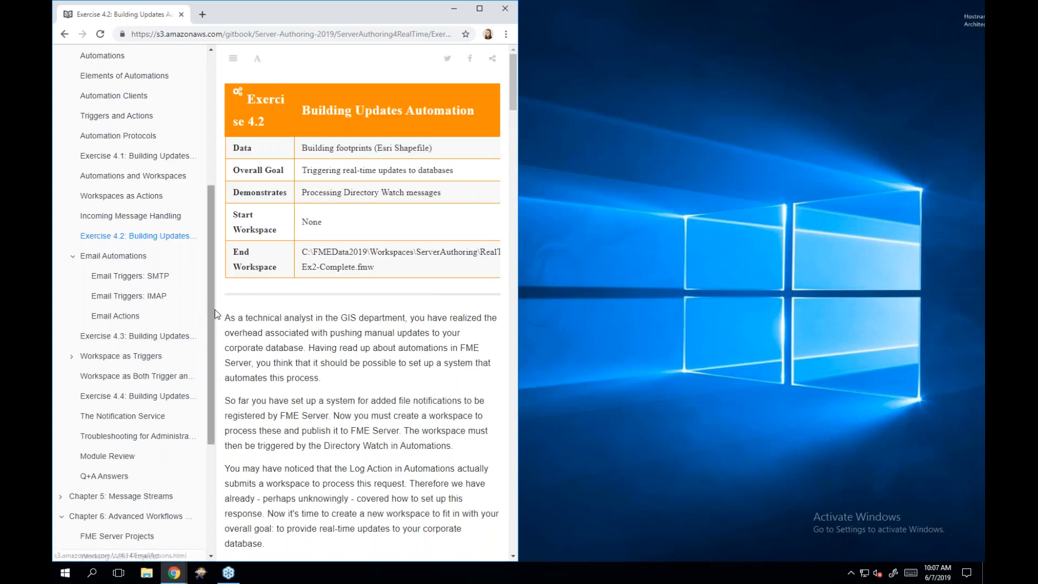
- Launch FME Workbench on the right half of the screen and bring up its Open workspace dialog
click(202, 577)
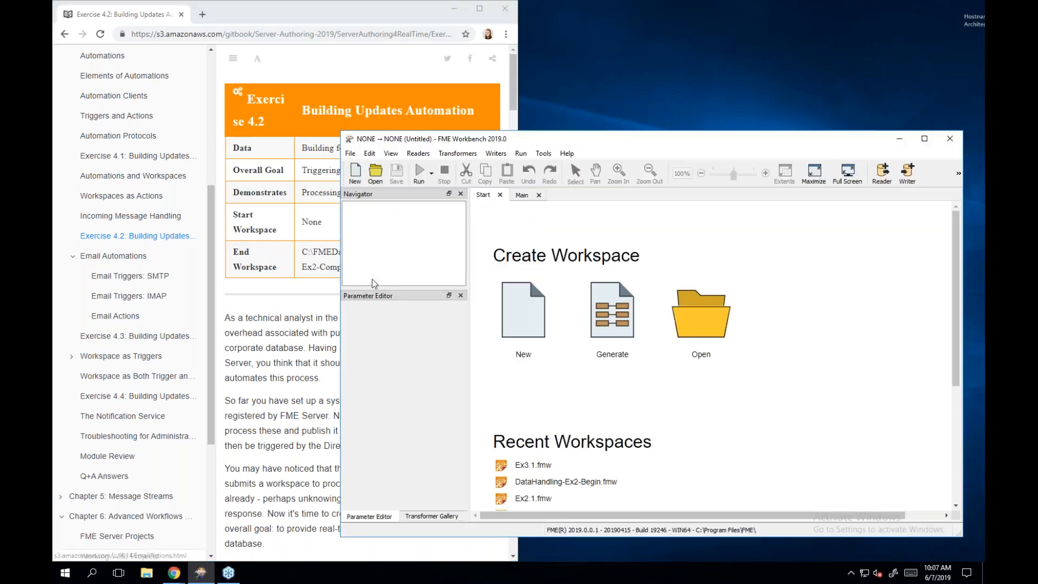
drag(573, 138, 983, 152)
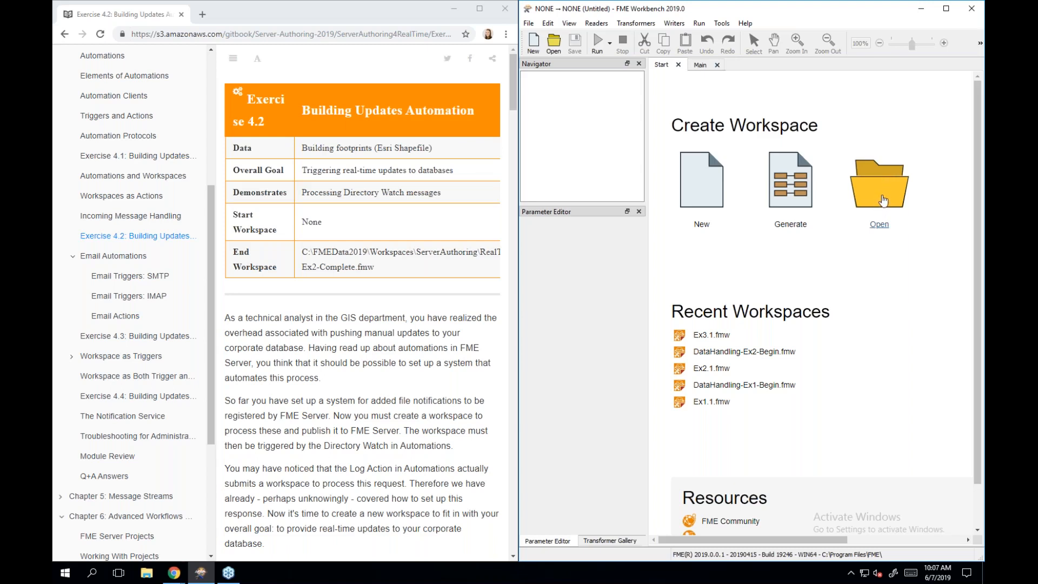
click(884, 200)
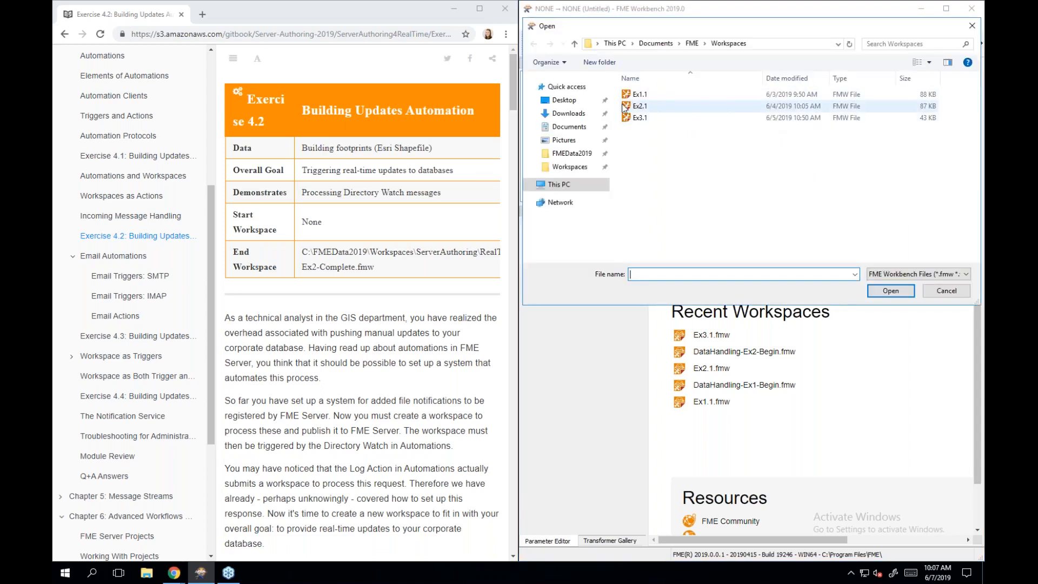
- Open RealTime-Ex2-Complete.fmw from C:\FMEData2019\Workspaces\ServerAuthoring
click(576, 154)
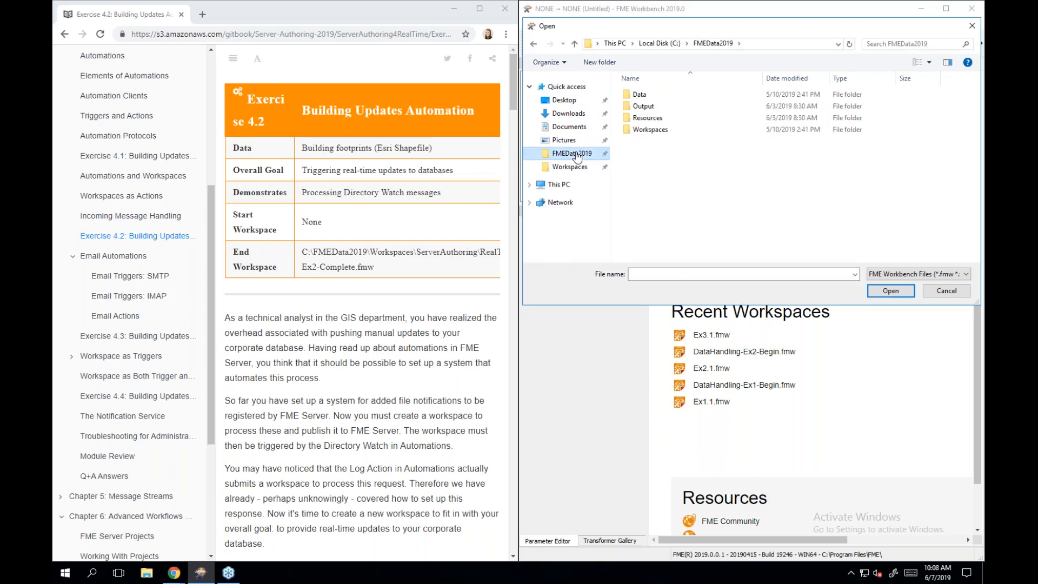
double_click(632, 132)
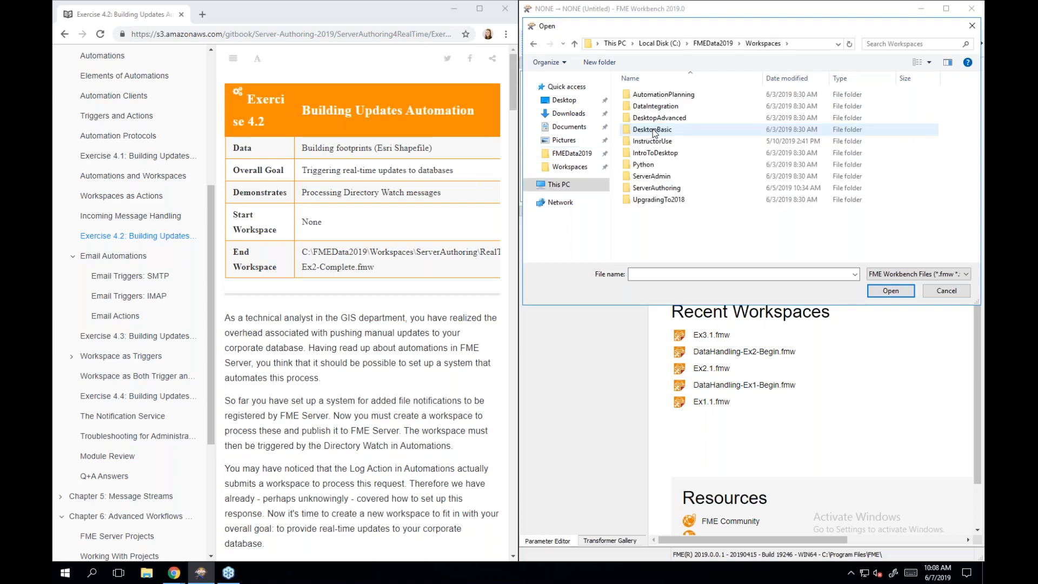
double_click(693, 186)
click(693, 188)
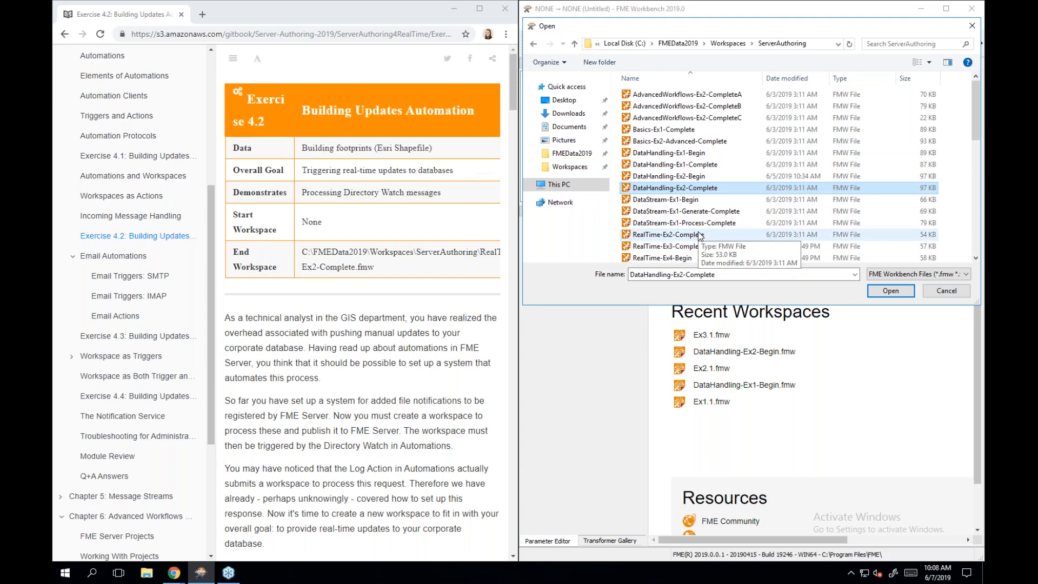
double_click(692, 234)
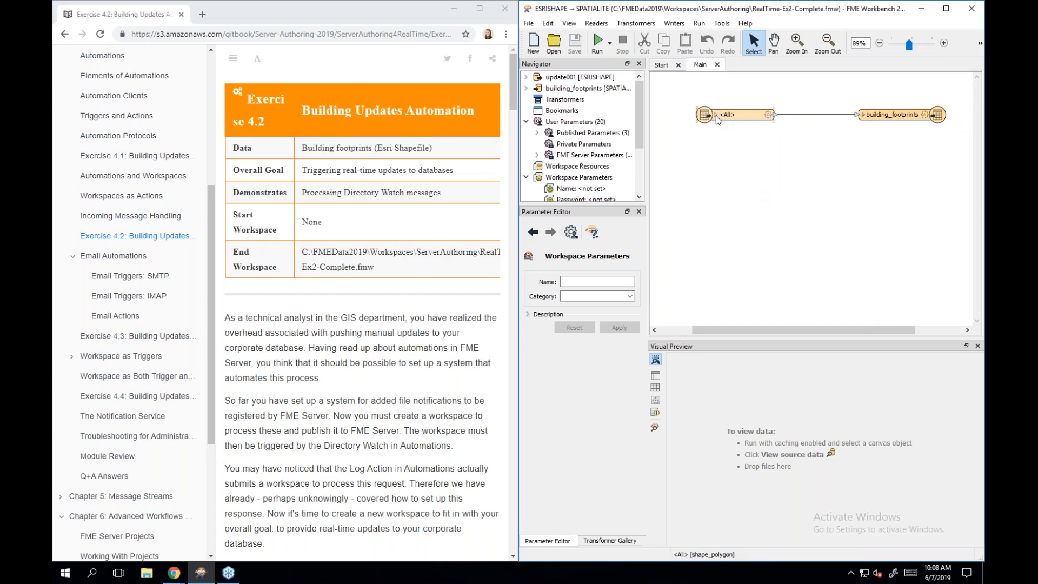
mouse_move(716, 115)
scroll(418, 333, down, 7)
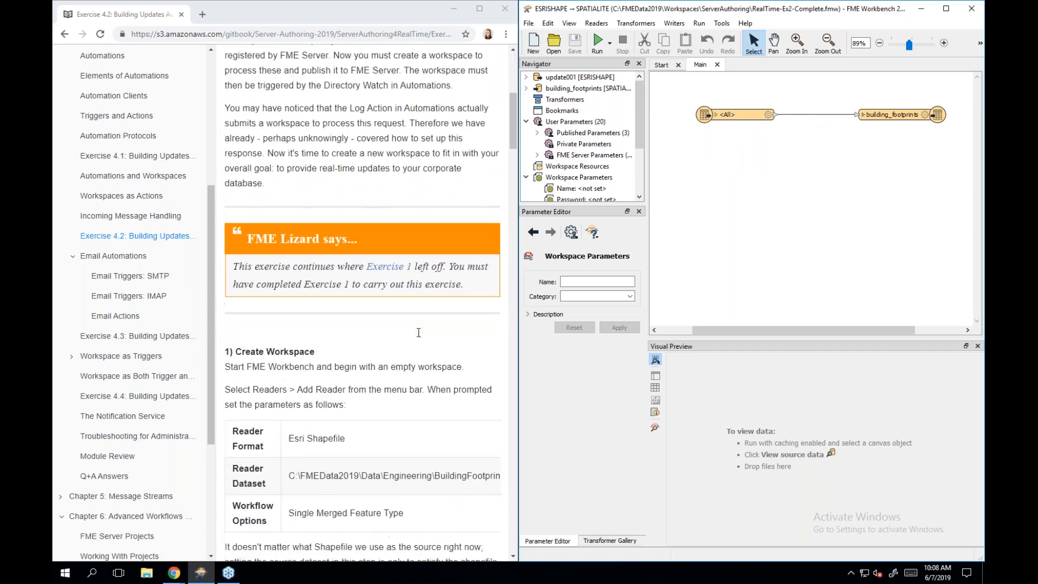
scroll(418, 332, down, 4)
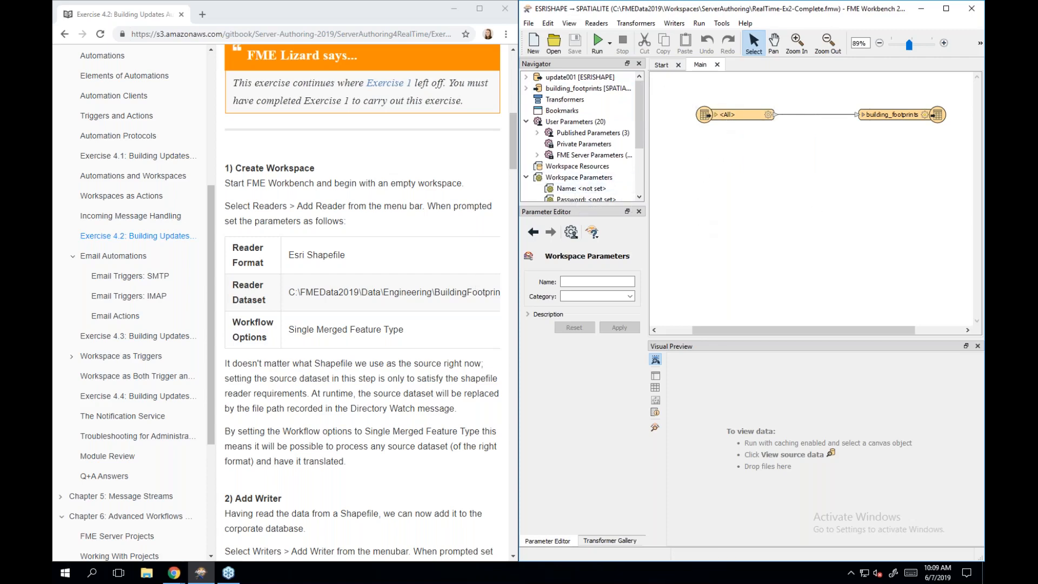
- Read Exercise 4.2's steps 4 and 5: Inspect Data, Publish Workspace and Add Dataset to FME Server
scroll(473, 280, down, 4)
scroll(473, 280, down, 2)
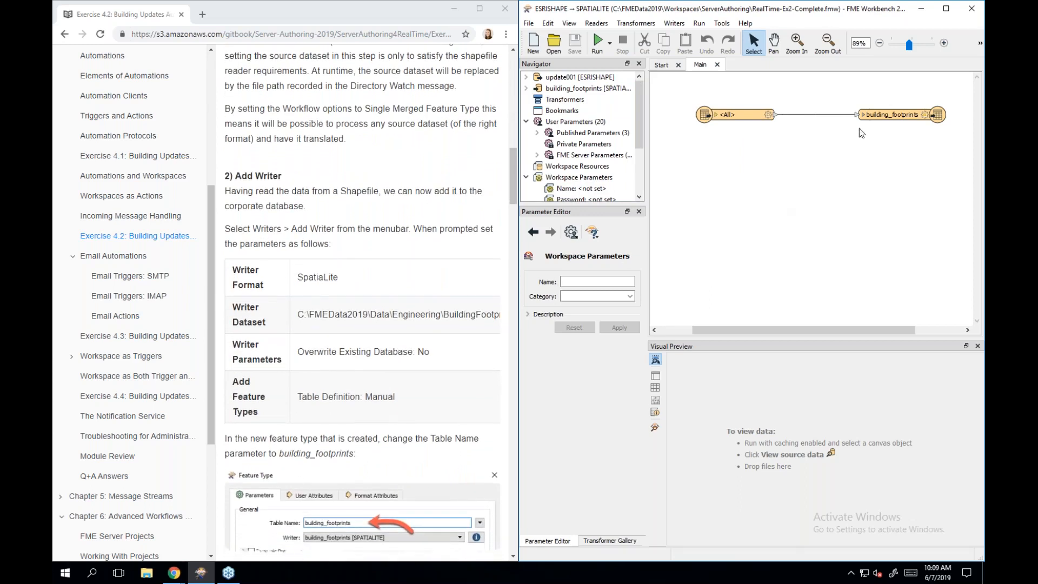
mouse_move(880, 115)
scroll(427, 260, down, 2)
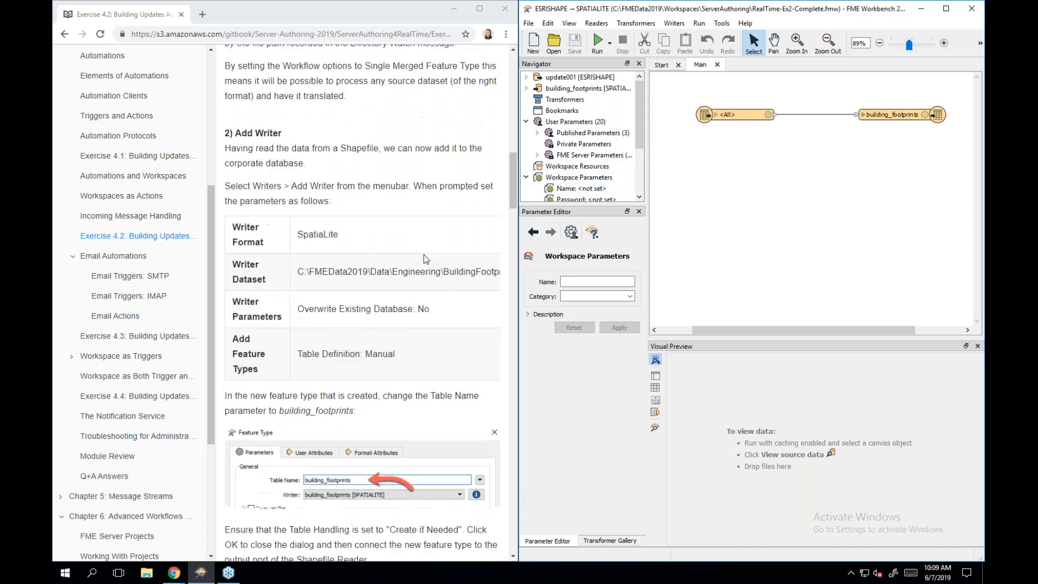
scroll(426, 259, down, 5)
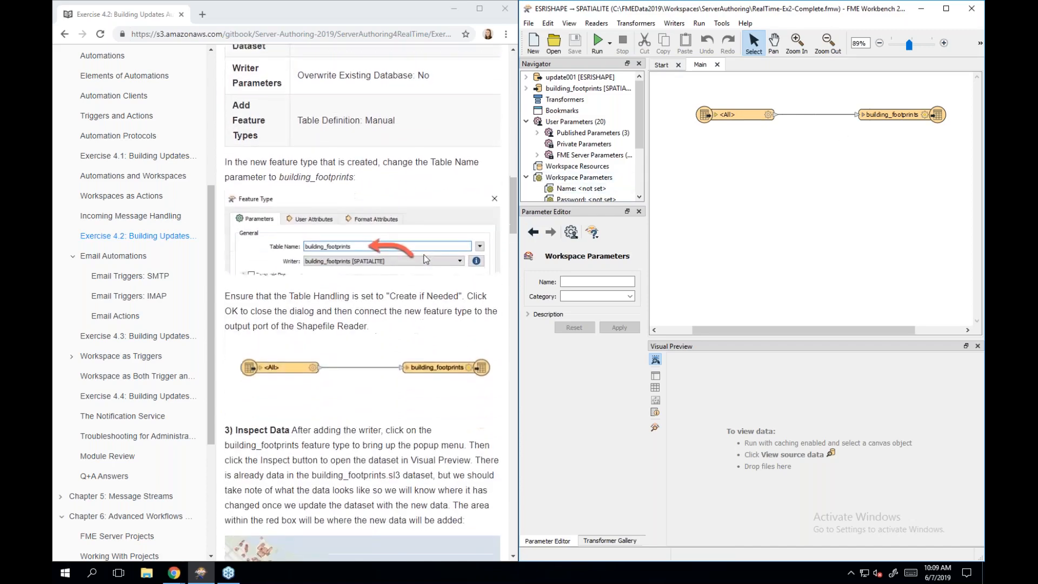
scroll(425, 258, down, 4)
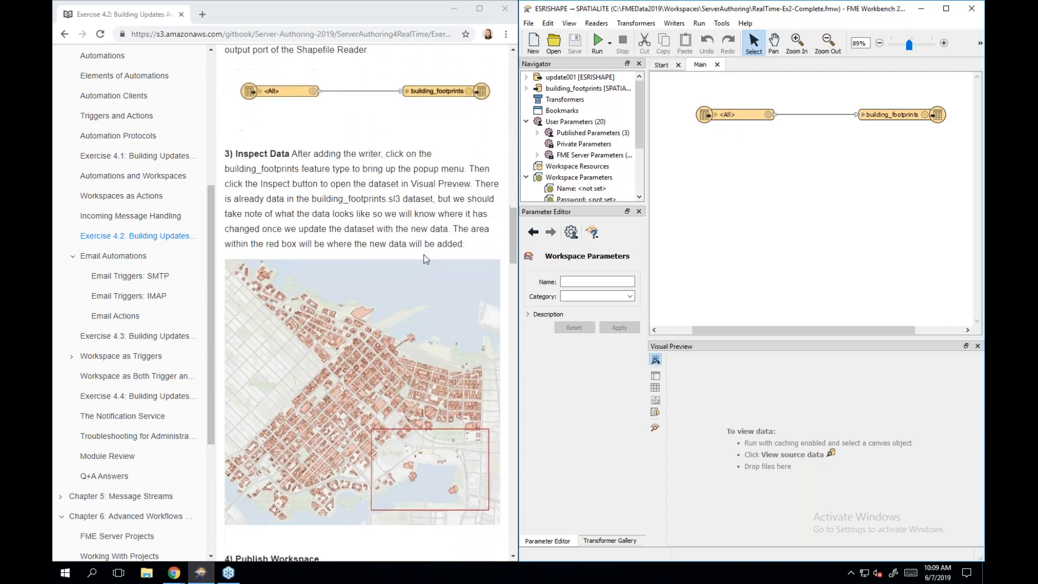
scroll(427, 260, down, 1)
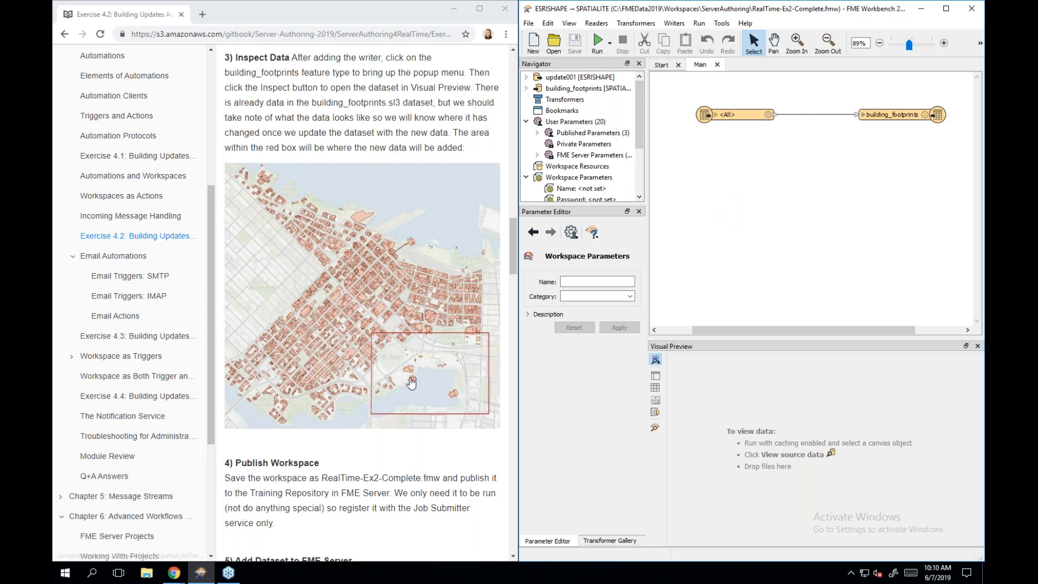
scroll(410, 382, down, 3)
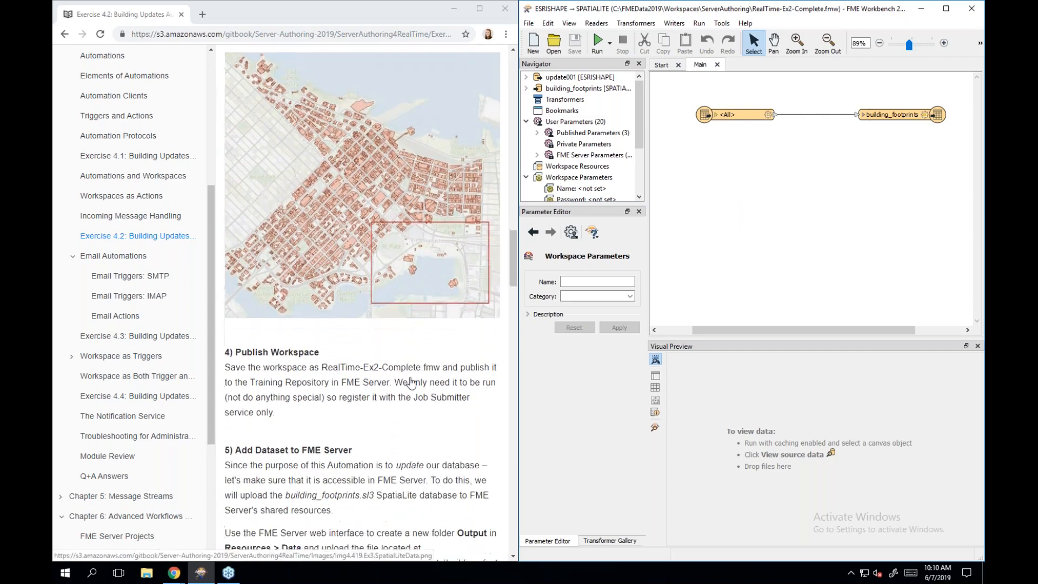
scroll(410, 382, down, 2)
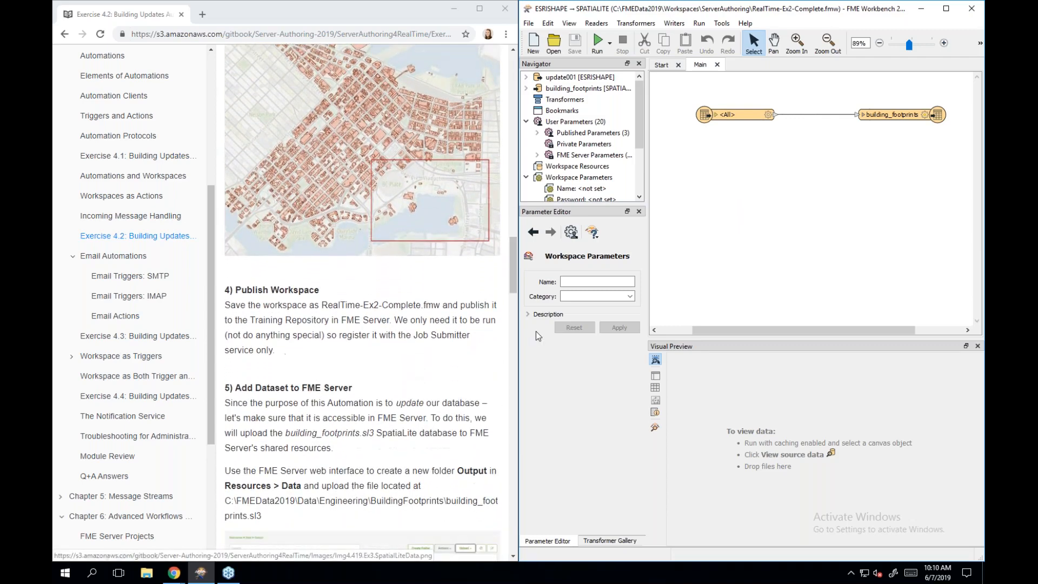
- Start the Publish to FME Server wizard from the File menu
click(527, 24)
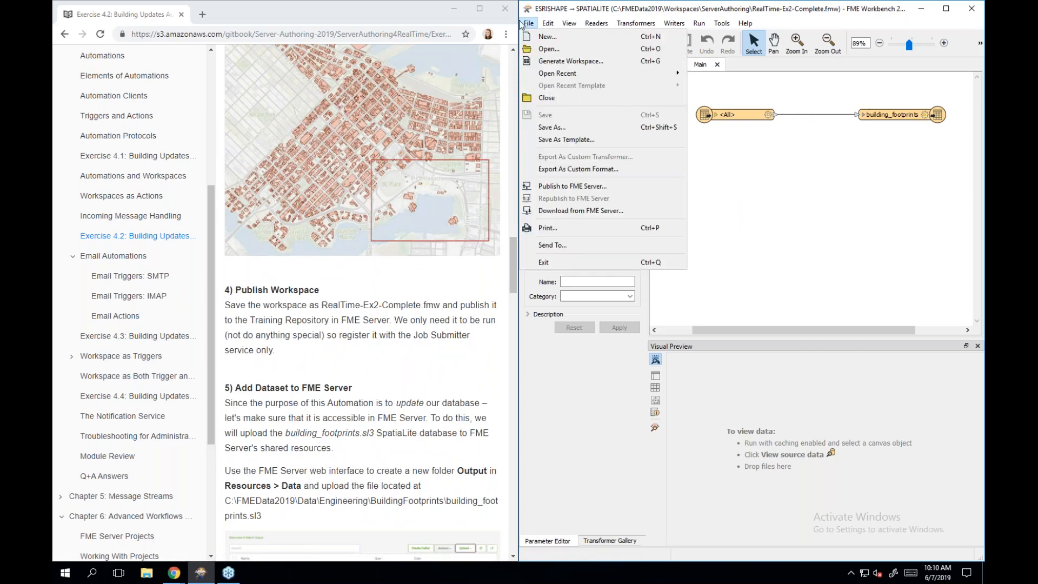
click(567, 187)
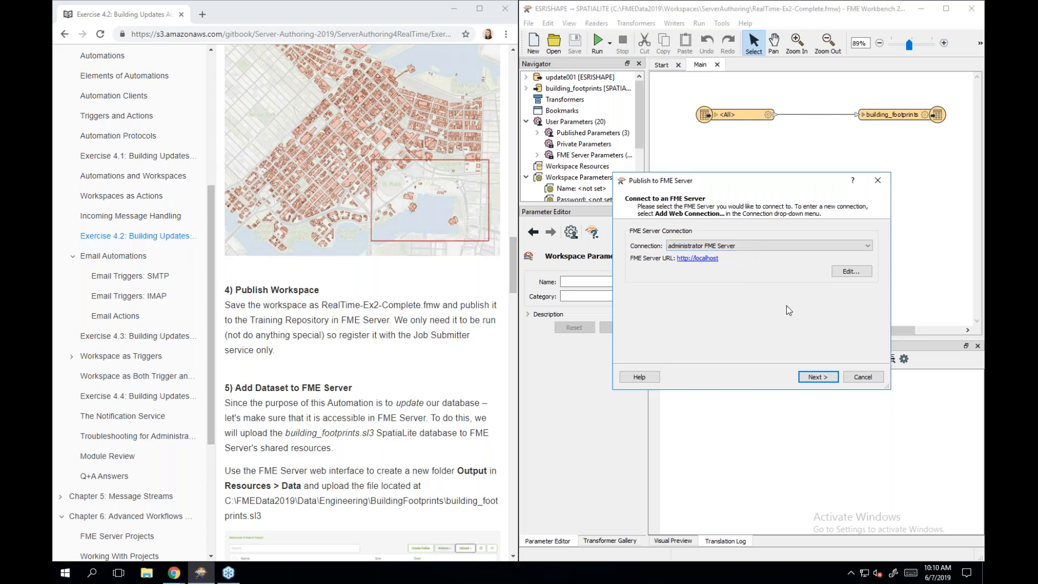
- Keep the localhost connection and name the workspace Ex4.2.fmw in the Training repository
click(816, 376)
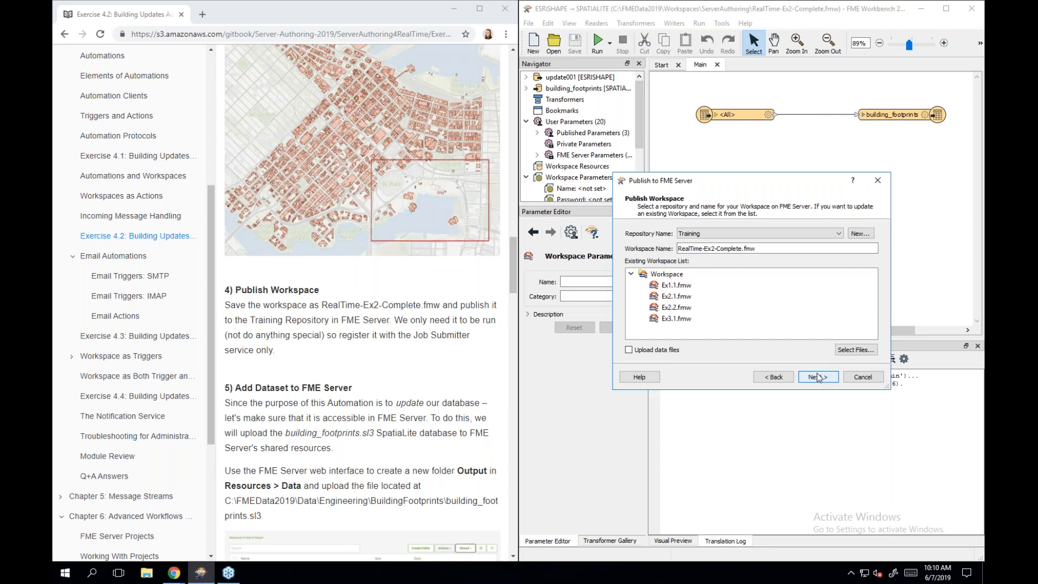
click(731, 249)
double_click(731, 249)
click(741, 248)
drag(739, 249, 655, 257)
key(shift+Home)
key(BackSpace)
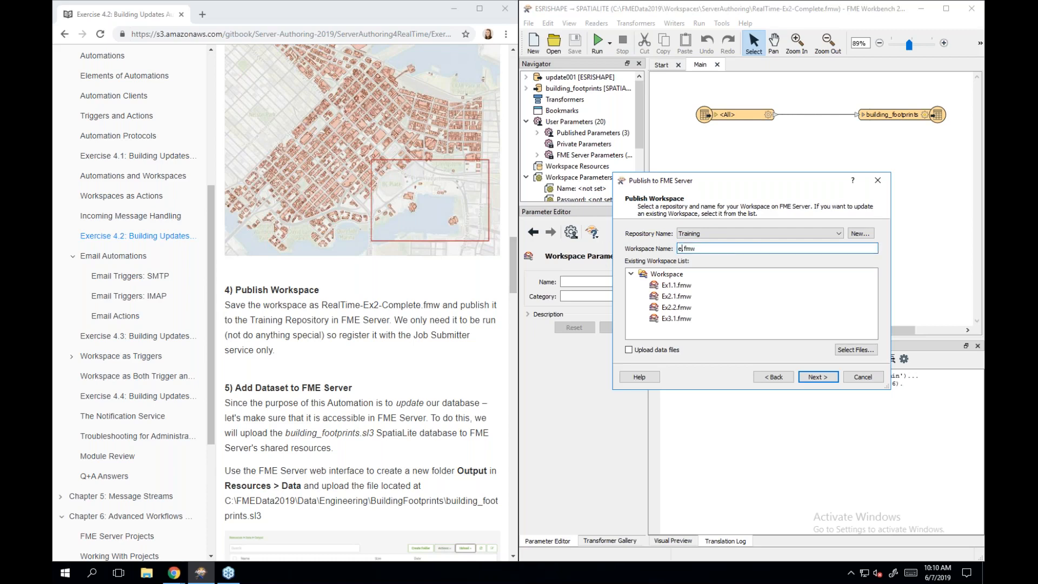
key(BackSpace)
text(Ex4.2)
click(813, 375)
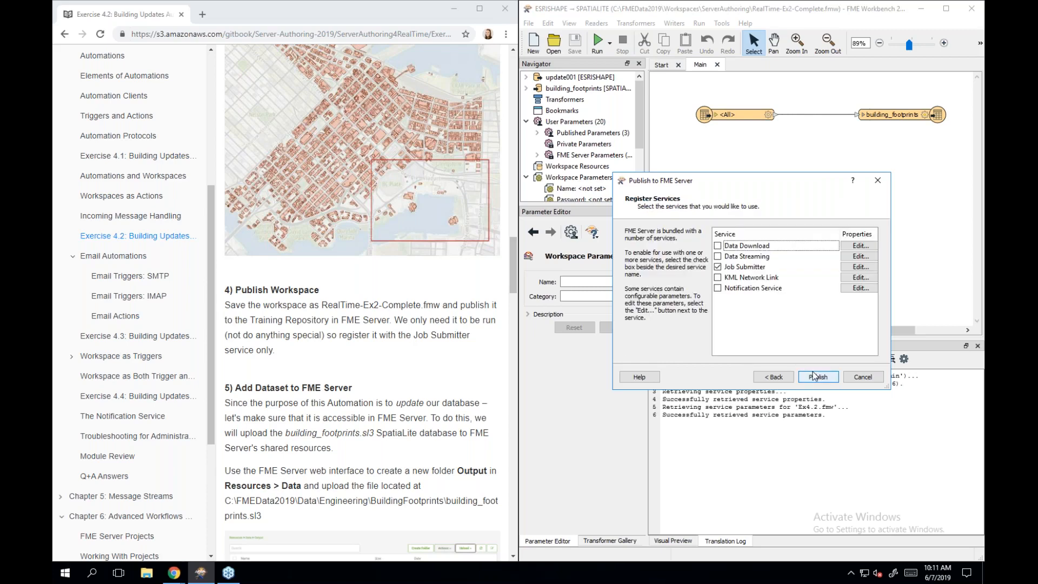
- Publish Ex4.2.fmw with only Job Submitter registered and review the Translation Log summary
click(815, 373)
click(820, 377)
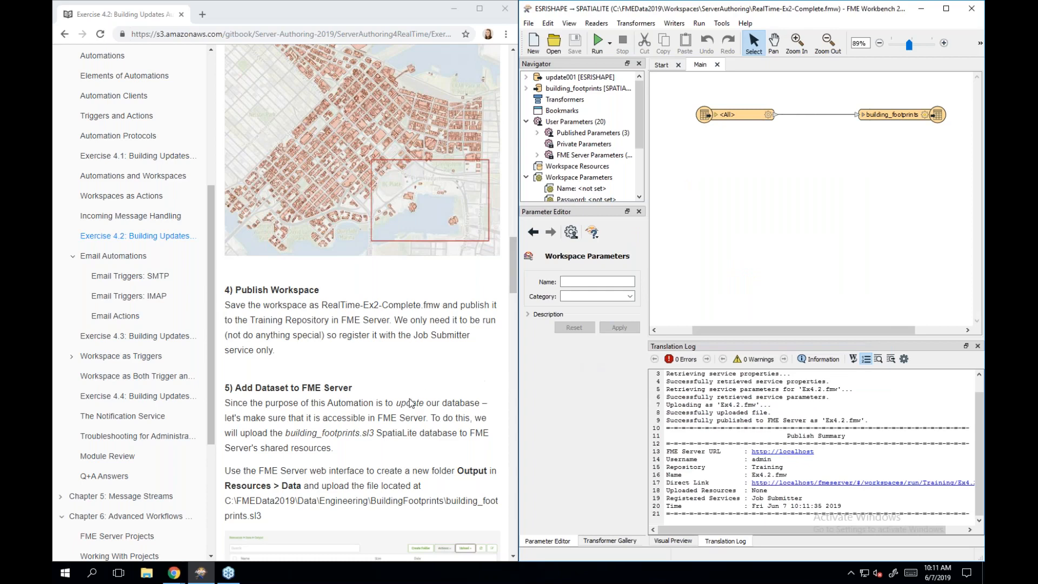
scroll(409, 403, down, 2)
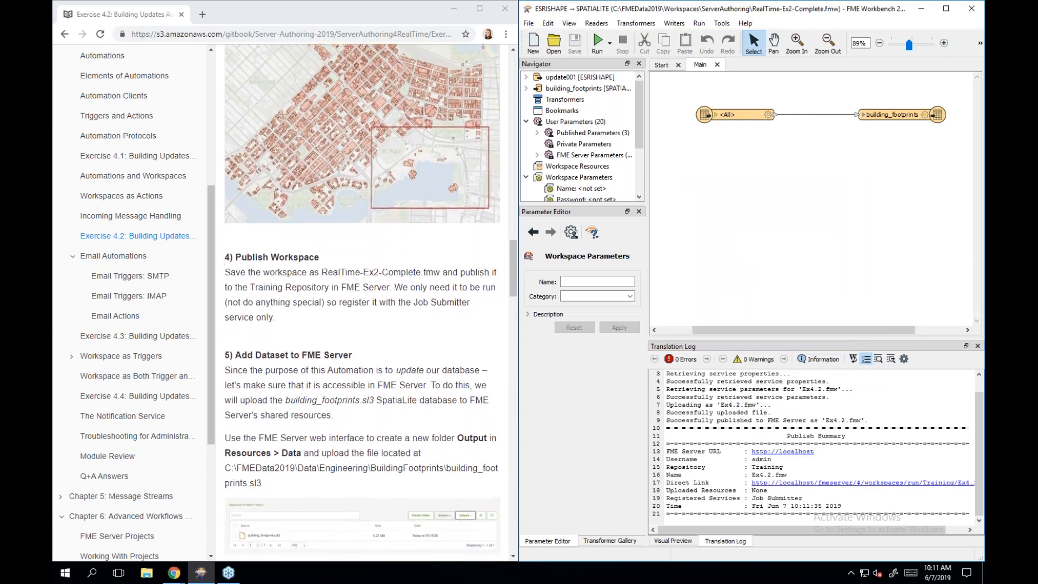
scroll(362, 296, down, 5)
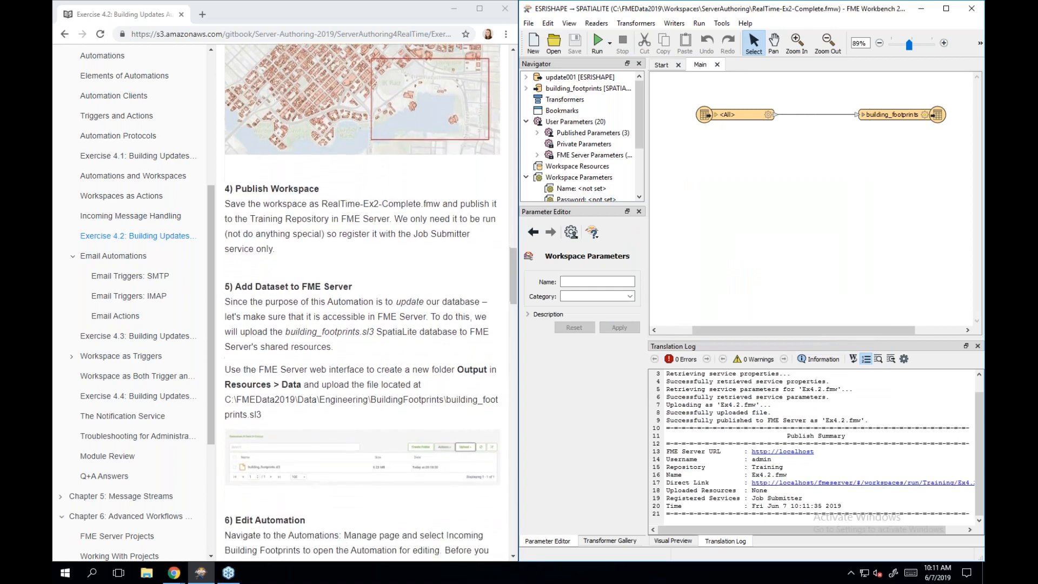
scroll(362, 296, down, 3)
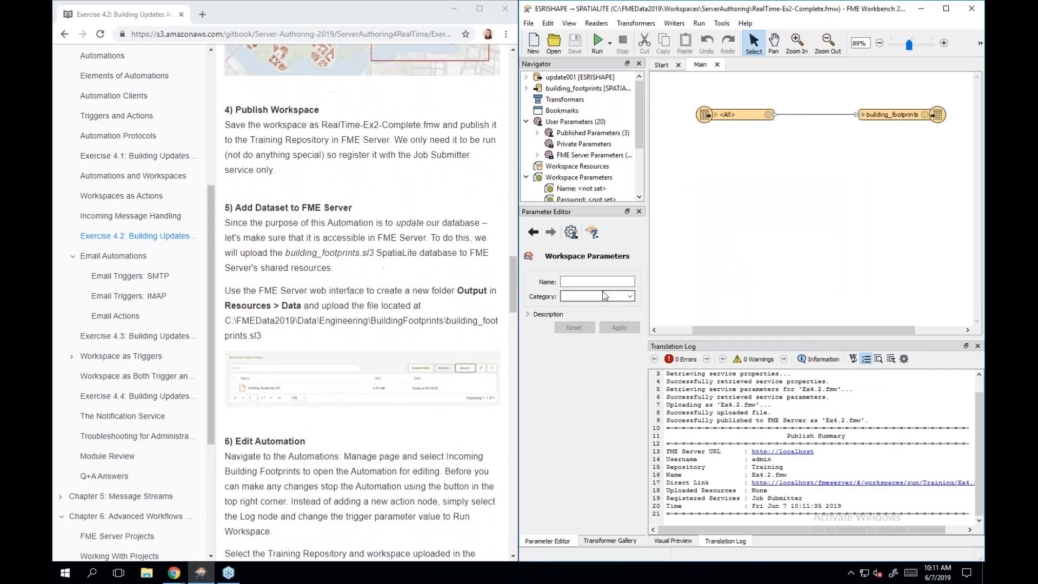
- Minimize Workbench and open the FME Server Home page in the Automations Chrome window
click(921, 9)
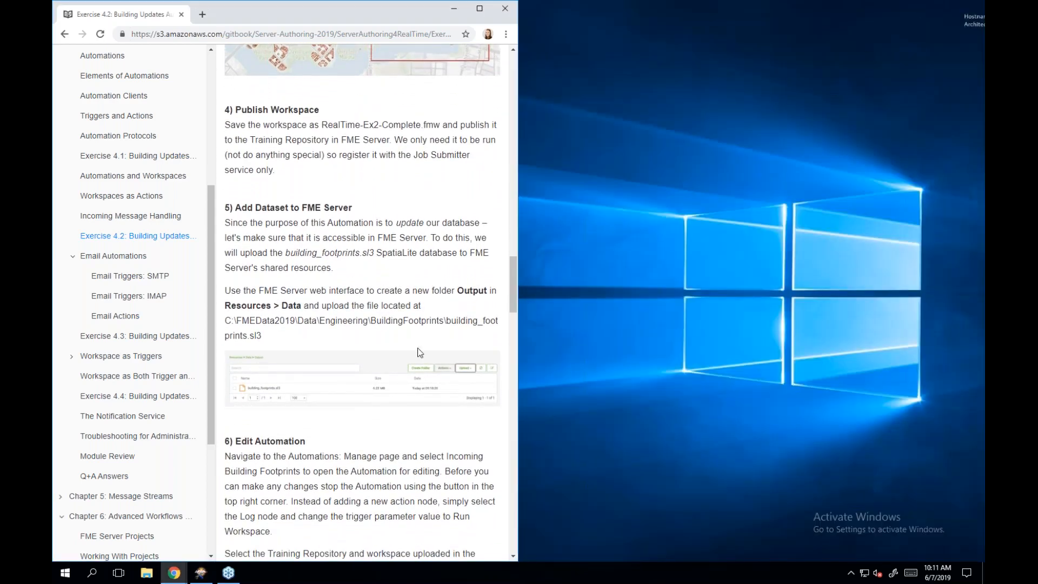
mouse_move(174, 573)
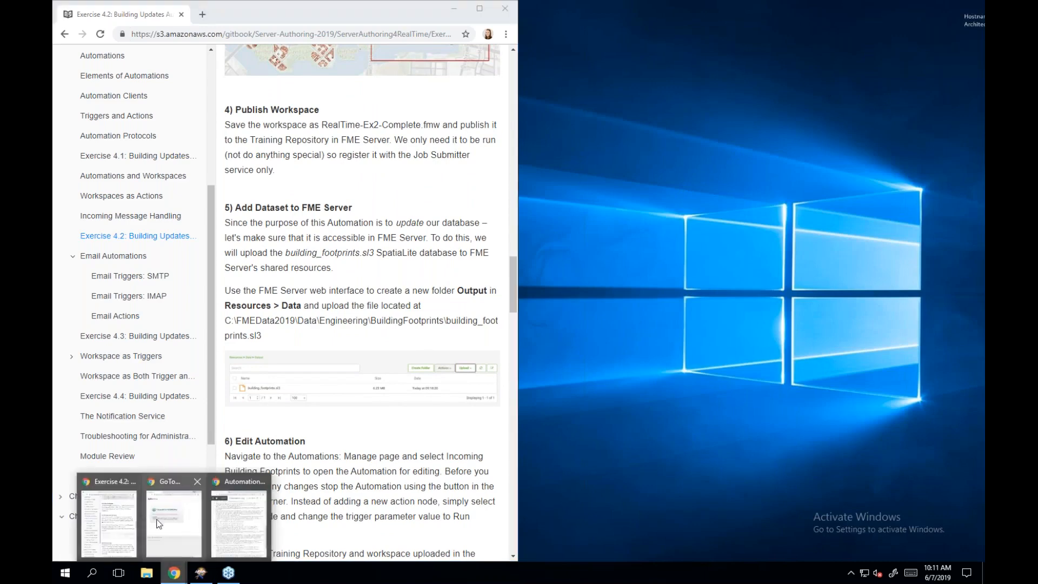
click(239, 541)
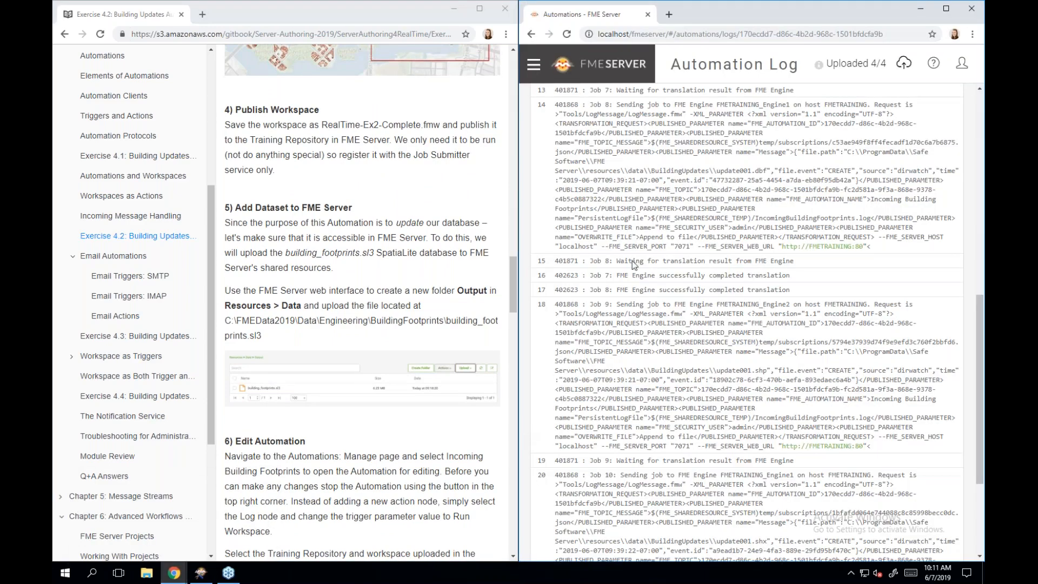
click(600, 66)
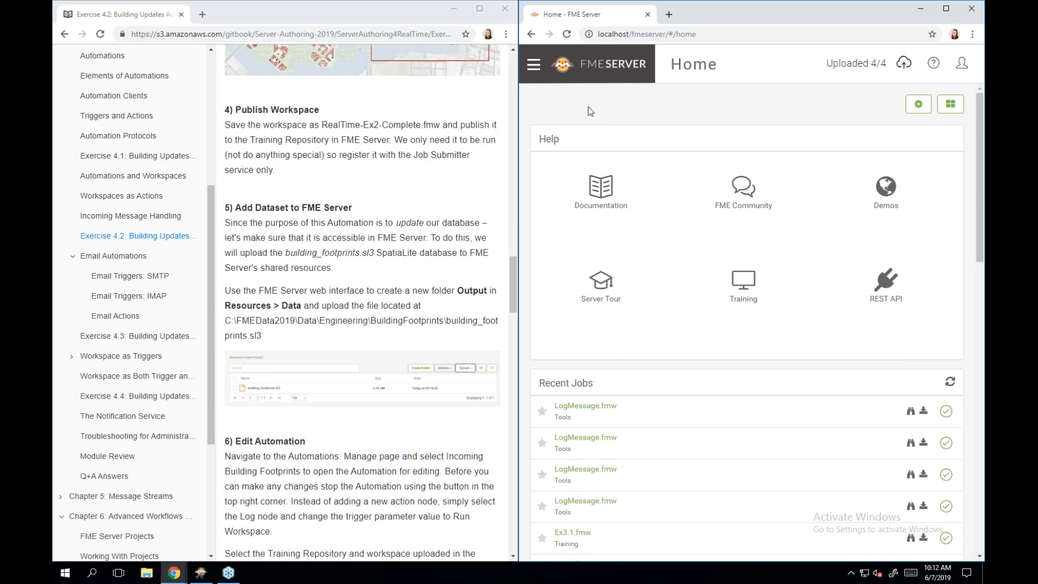
- Go to Resources > Data, add a new folder named Output, and open it
click(533, 67)
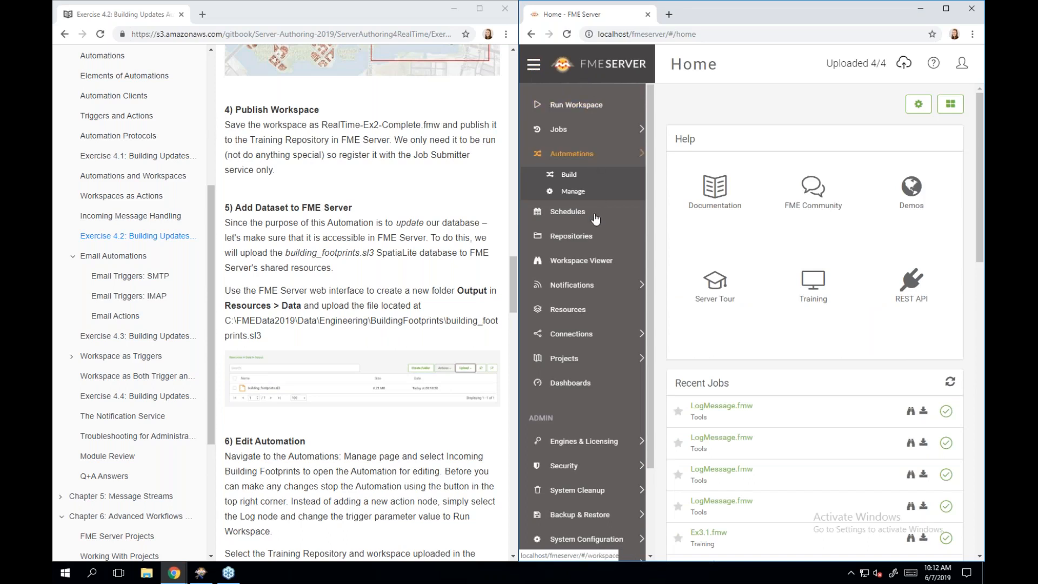
click(595, 312)
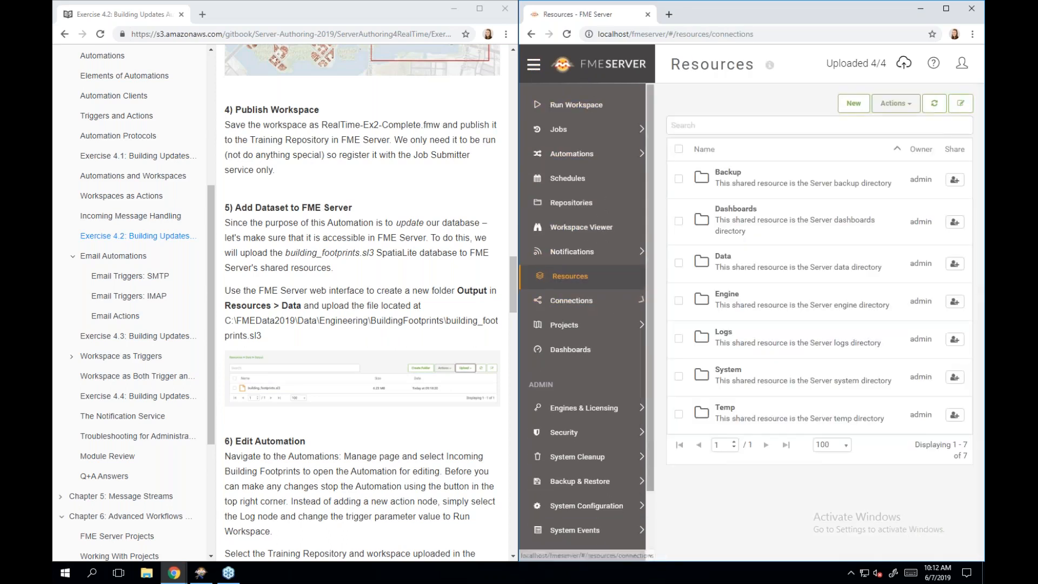
click(742, 270)
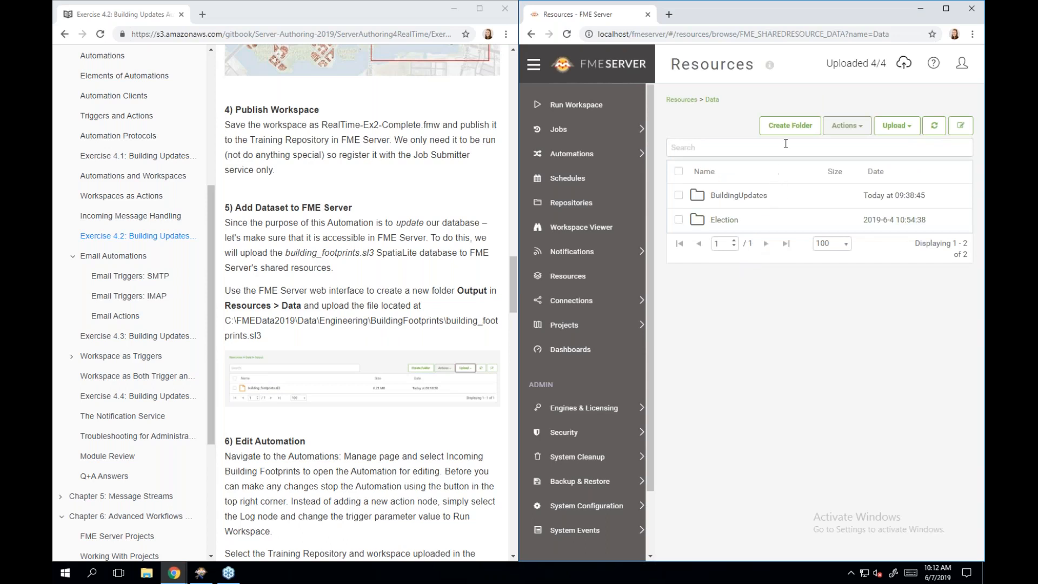
click(790, 127)
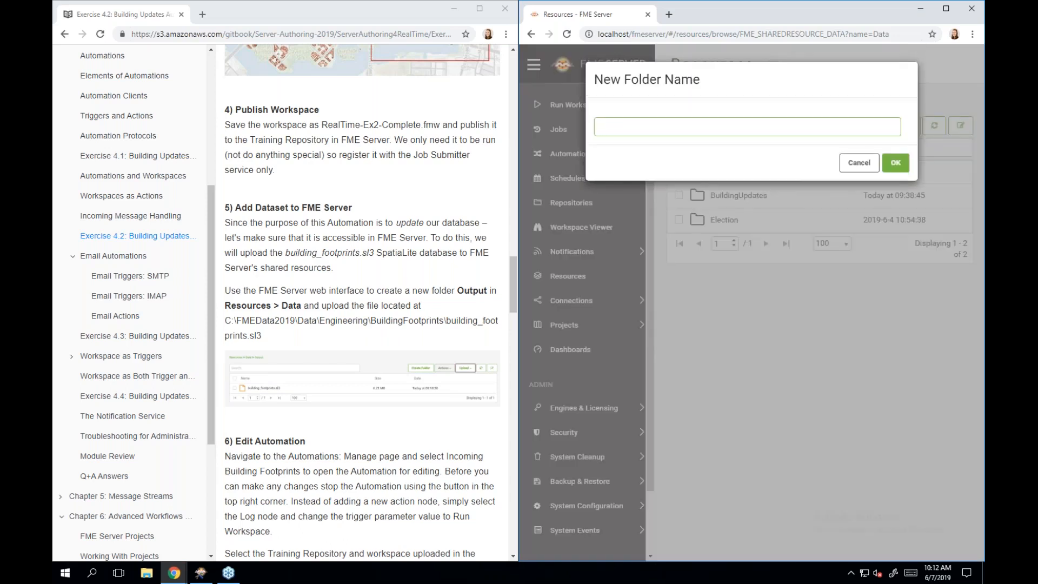
text(Output)
click(895, 163)
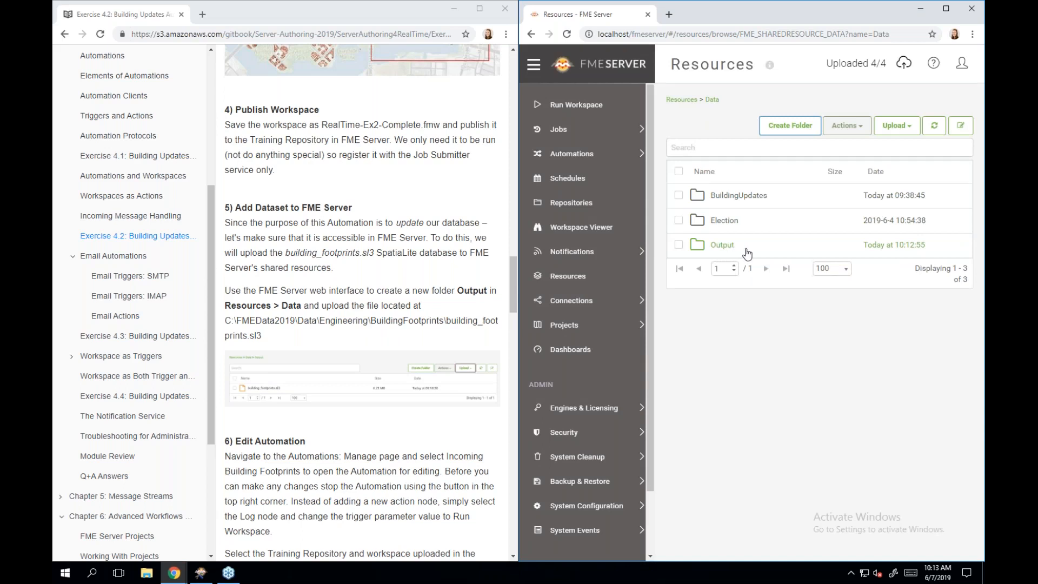
click(750, 246)
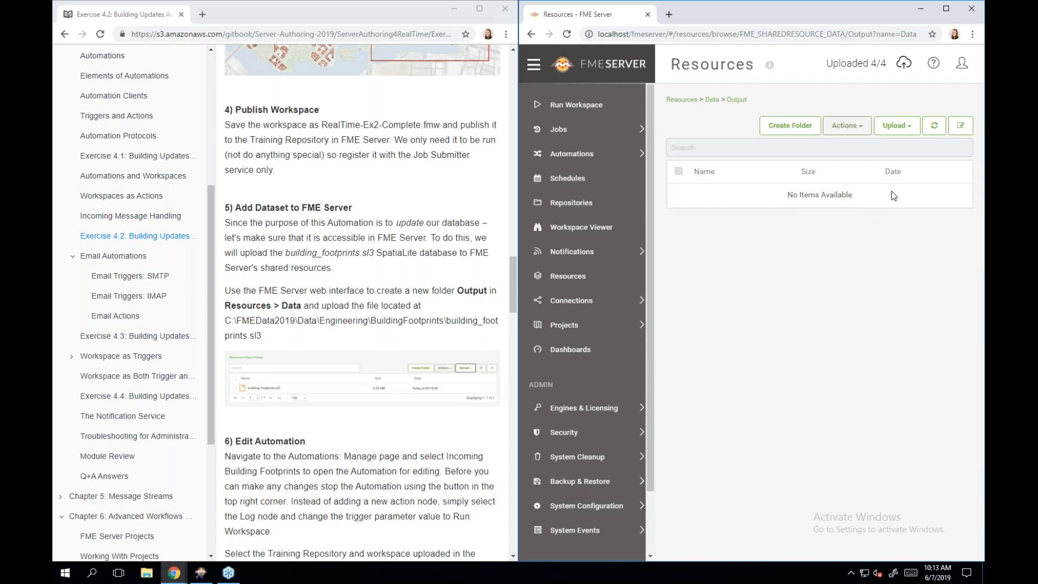
- Upload building_footprints.sl3 from the local Engineering > BuildingFootprints folder into Data > Output
click(902, 130)
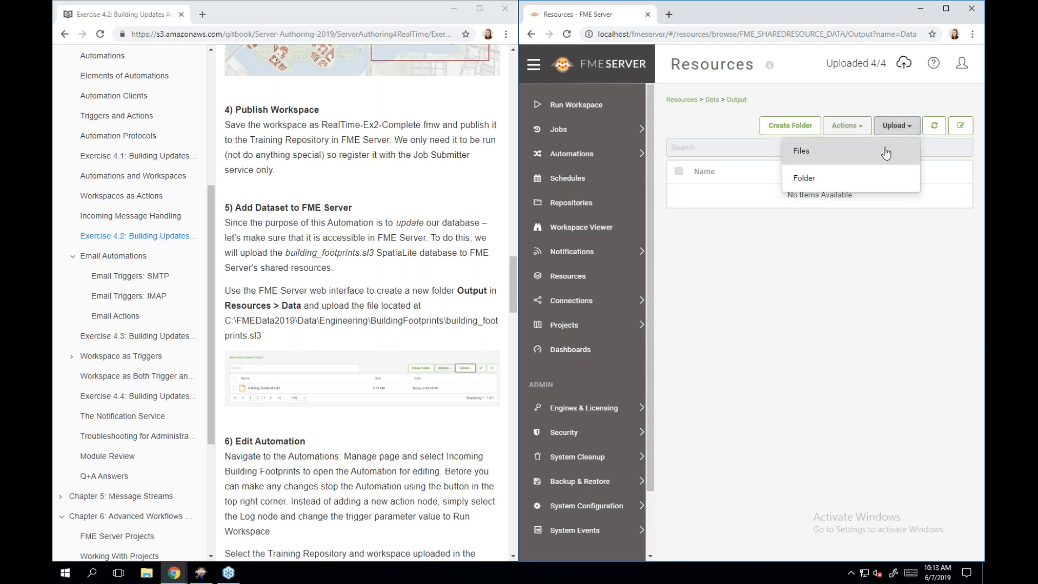
click(887, 153)
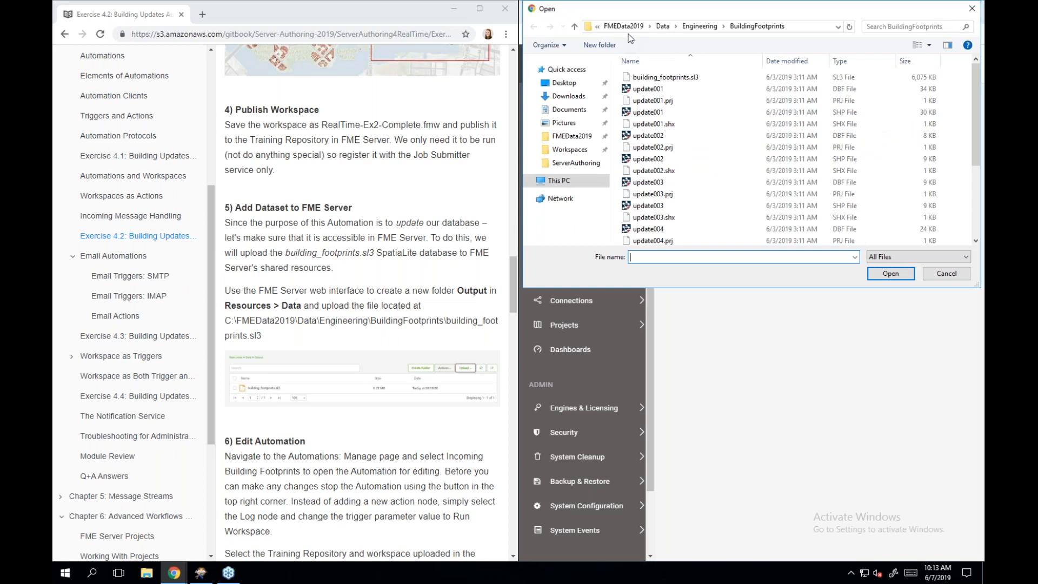
click(663, 27)
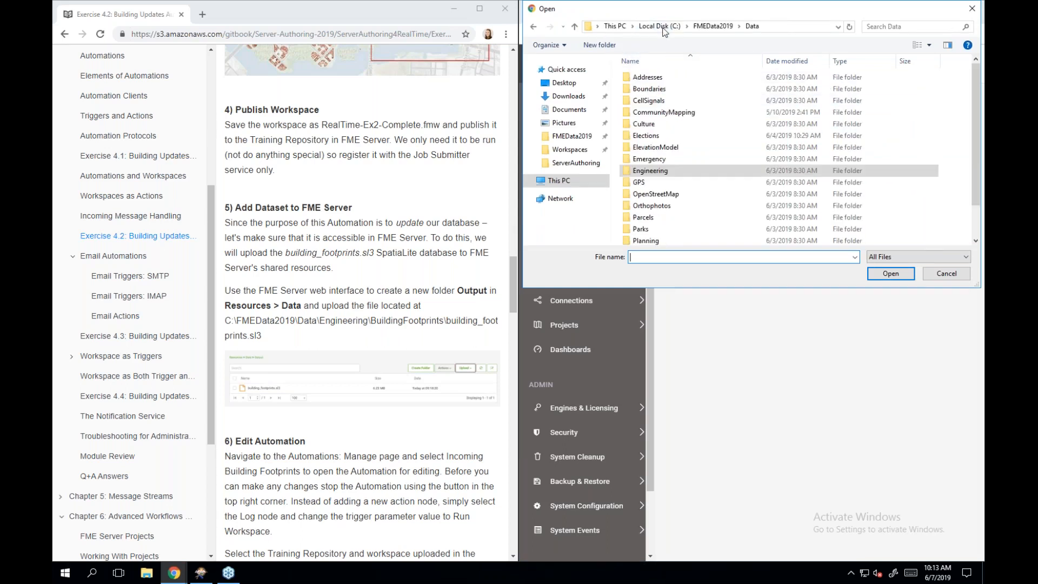
double_click(740, 169)
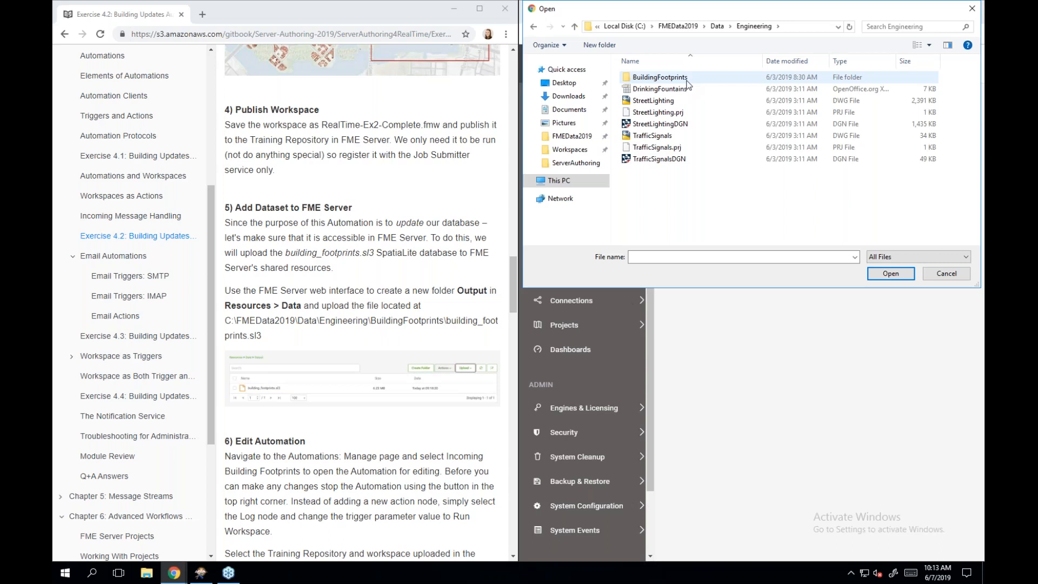
double_click(688, 82)
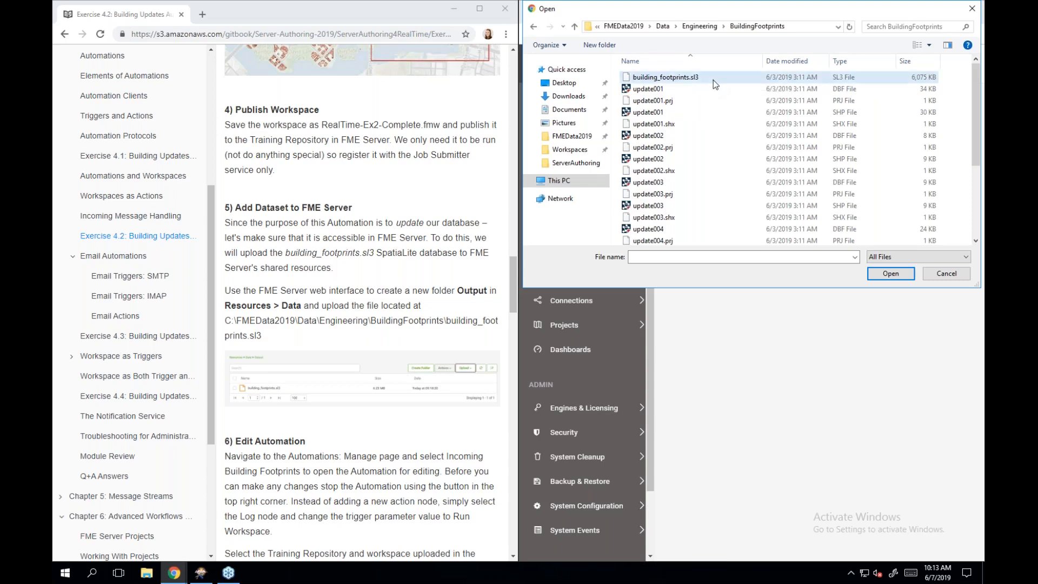
double_click(713, 80)
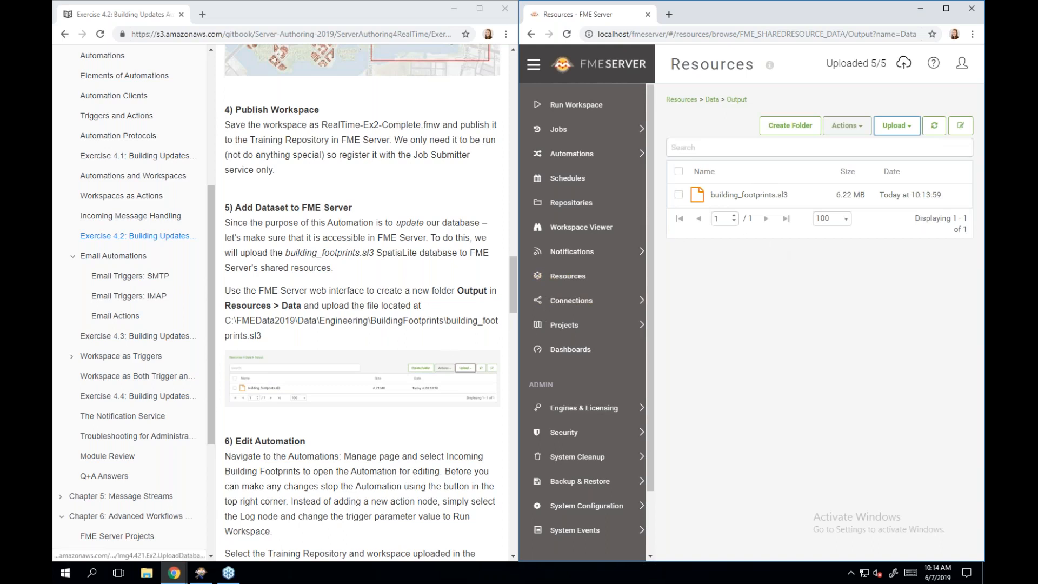
scroll(362, 325, down, 2)
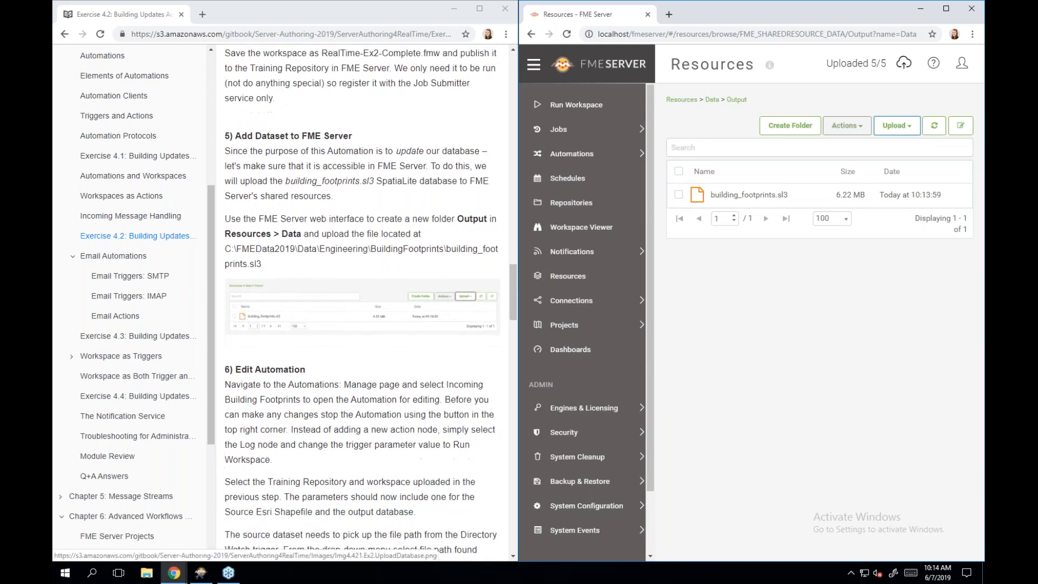
scroll(363, 325, down, 2)
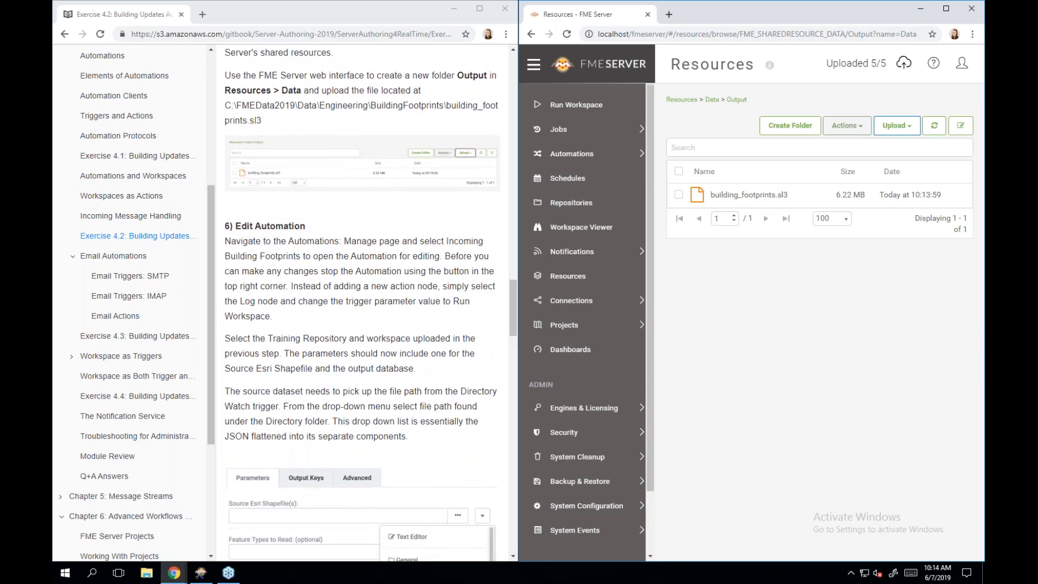
- Go to Automations > Manage and open the Incoming Building Footprints automation
click(585, 156)
click(604, 159)
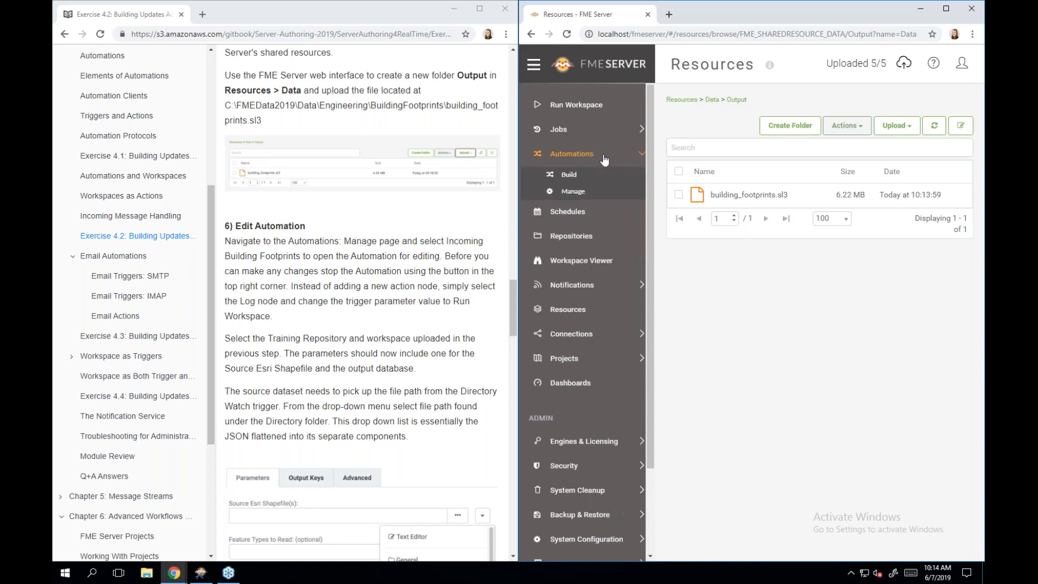
click(622, 194)
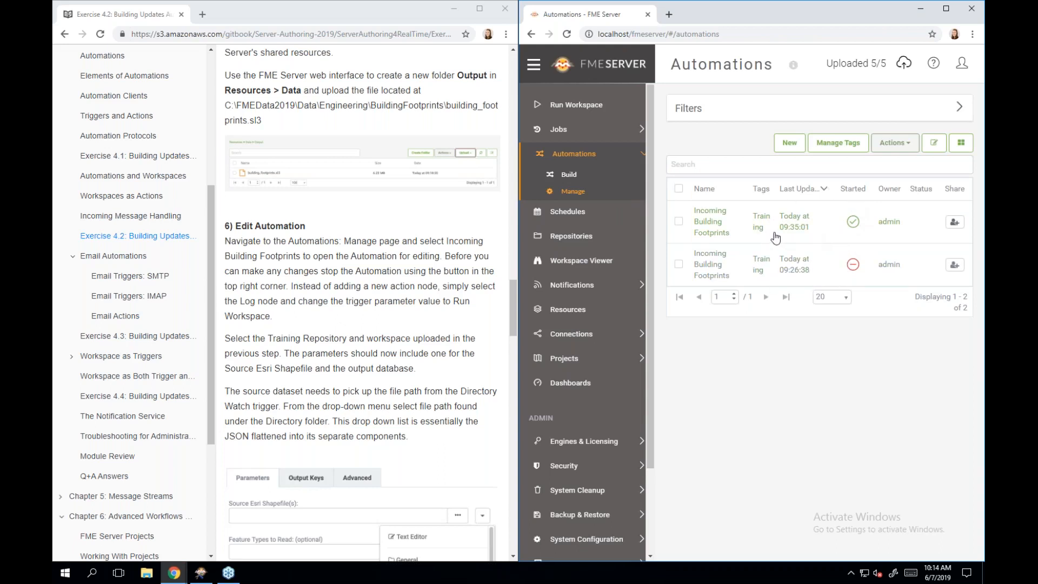
click(715, 233)
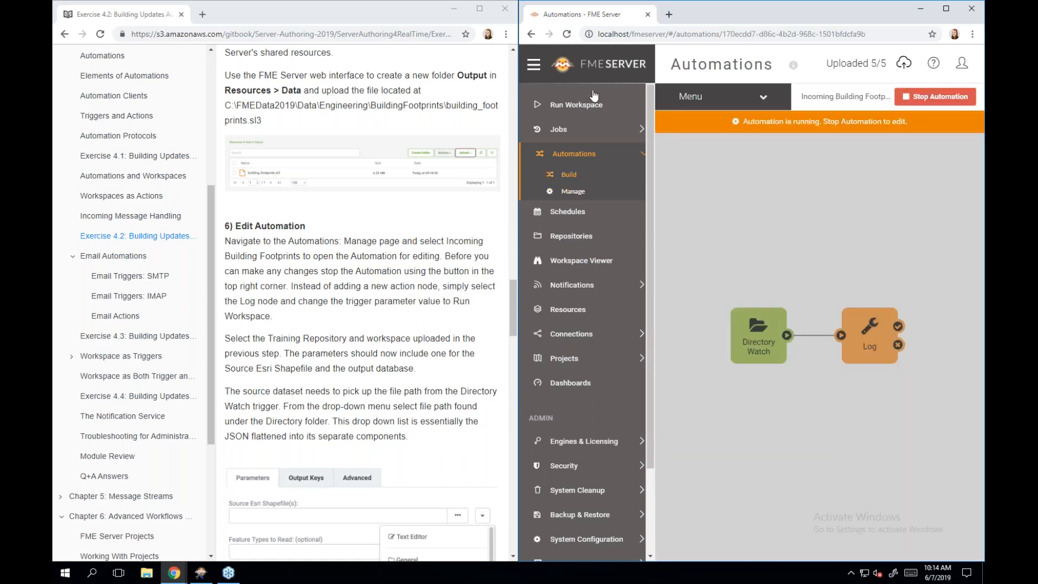
- Collapse the sidebar, stop the Incoming Building Footprints automation, and select its Log node
click(534, 65)
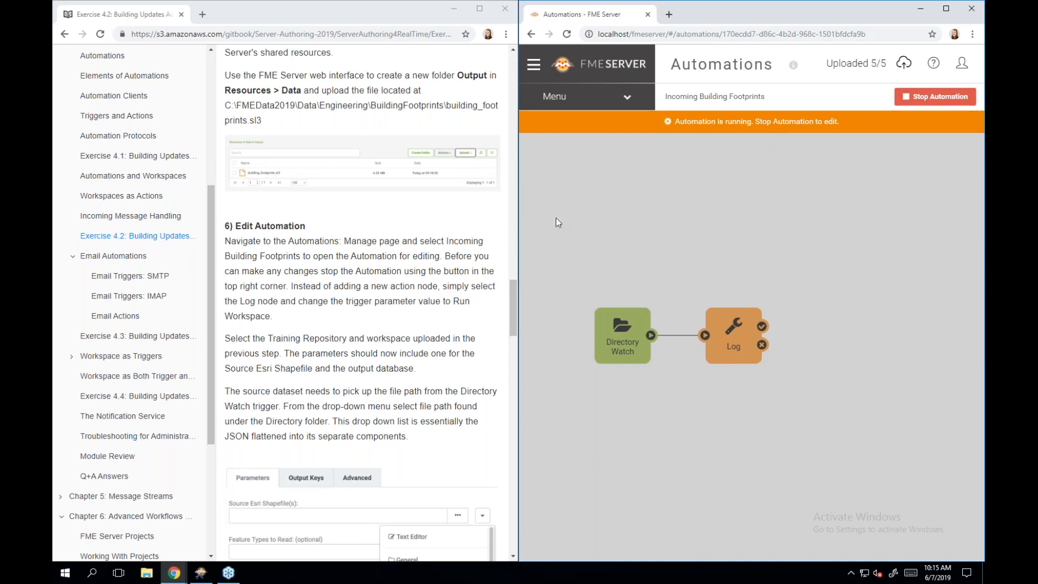
scroll(472, 327, down, 2)
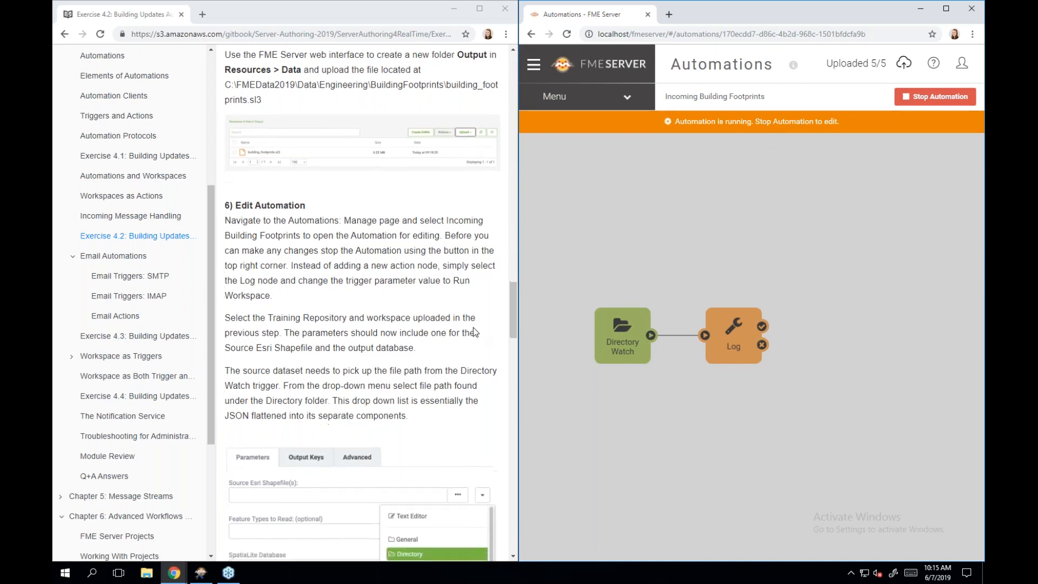
scroll(472, 326, down, 3)
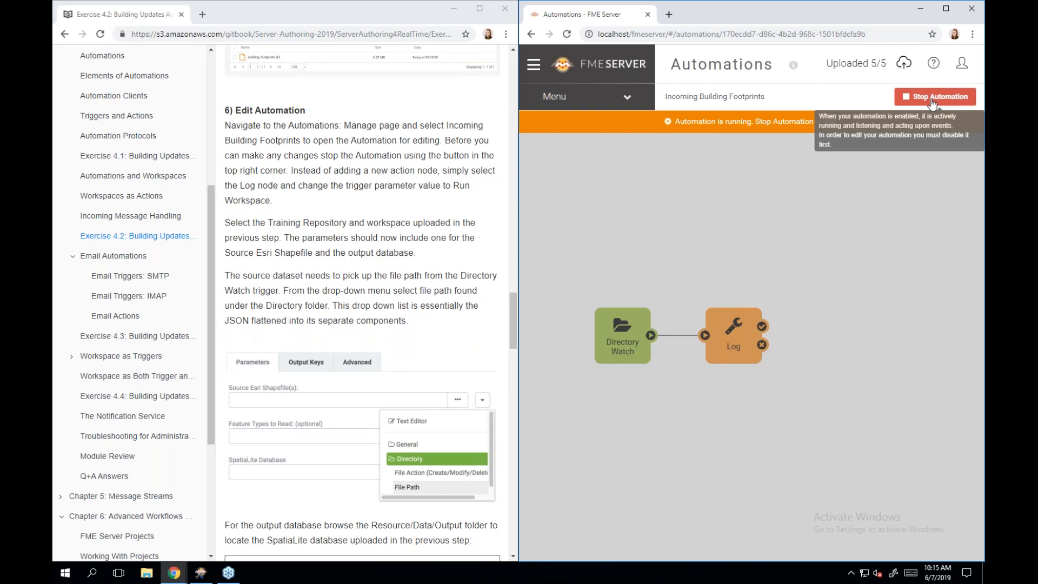
click(931, 102)
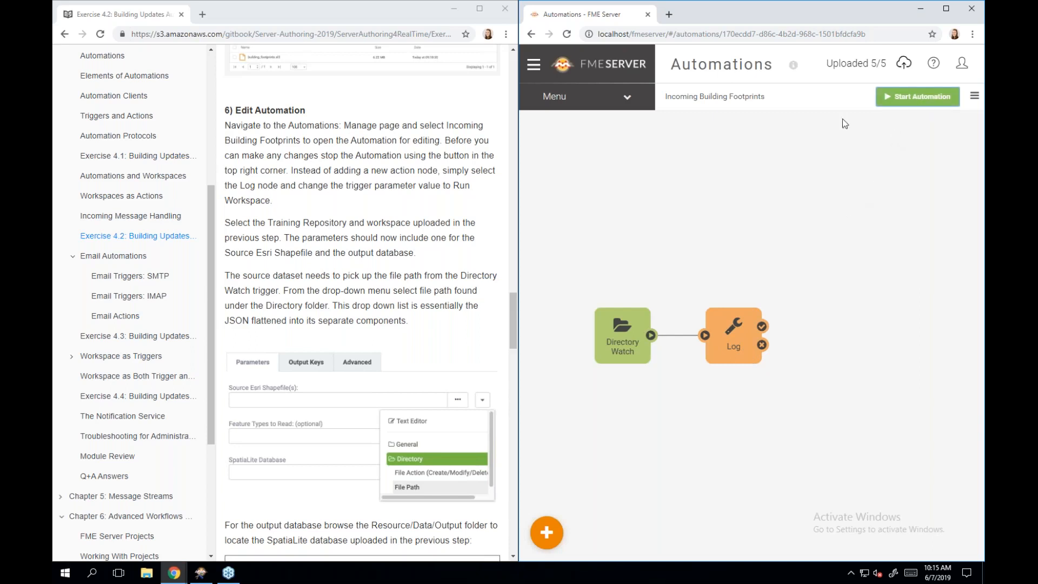
click(740, 350)
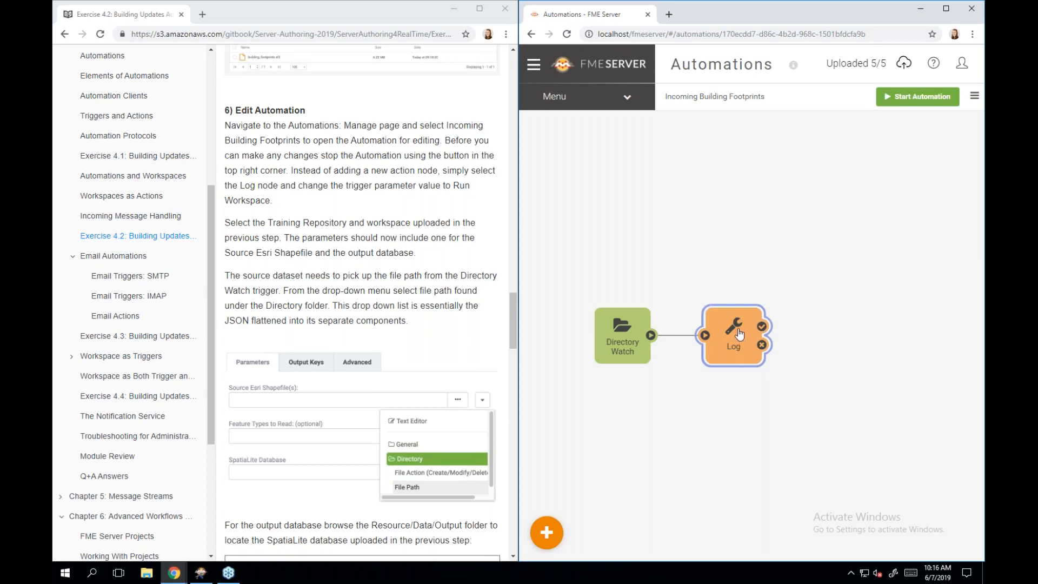
- Change the Log node's action type to Run Workspace
double_click(740, 334)
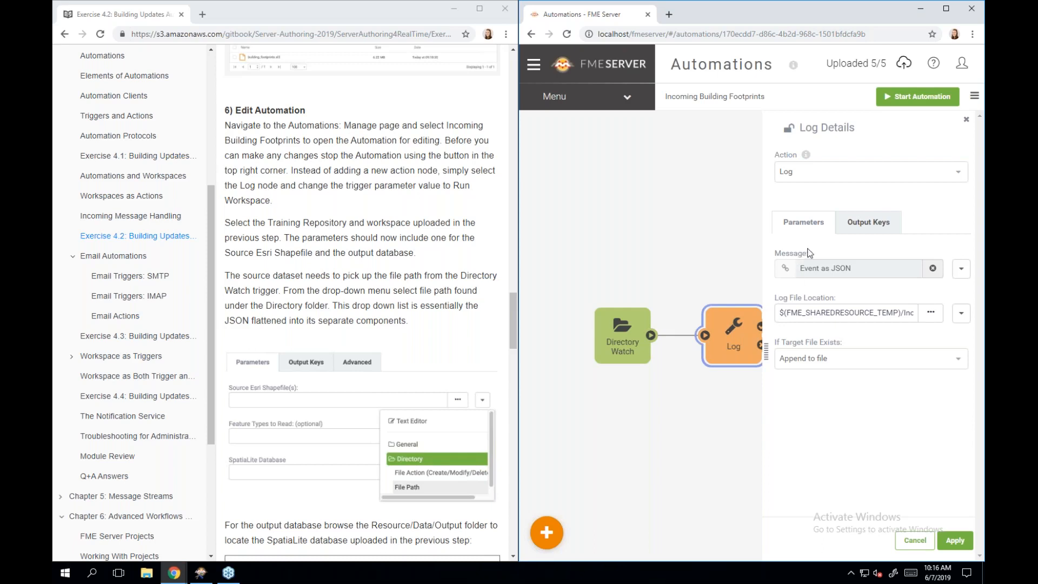
click(842, 178)
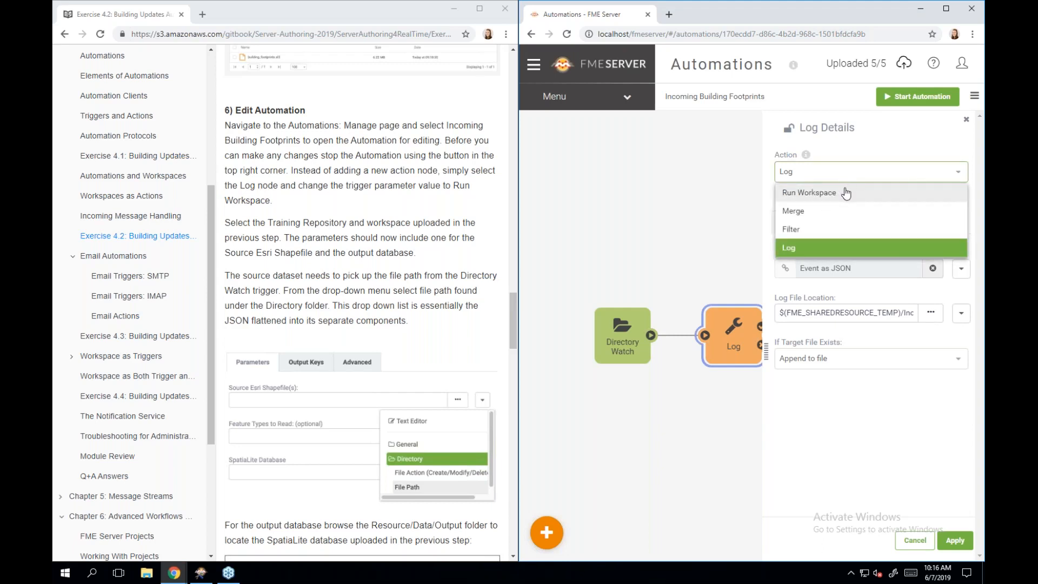
click(846, 194)
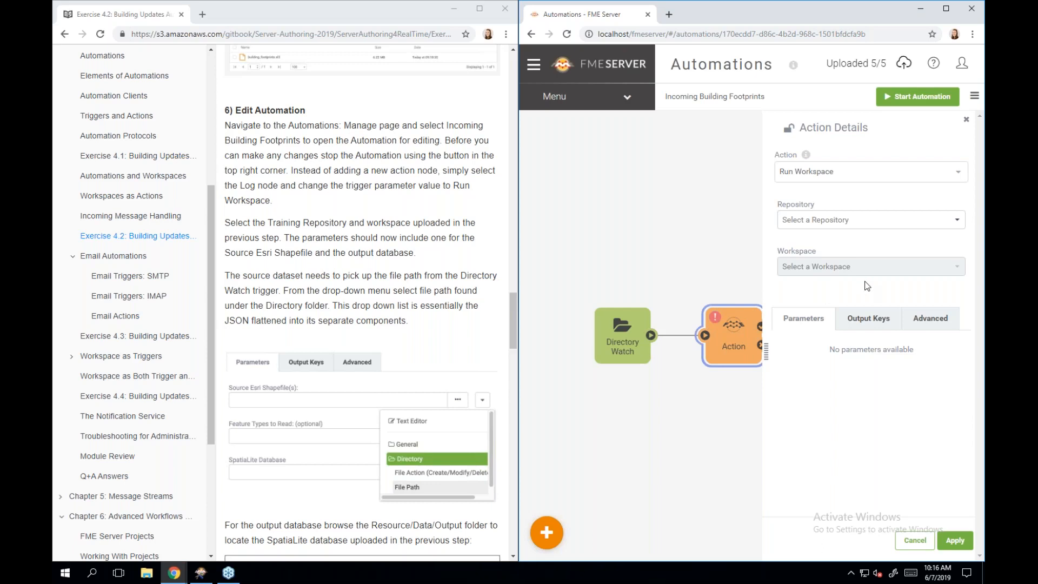
- Set the Run Workspace action's repository to Training and its workspace to Ex4.2.fmw
click(865, 226)
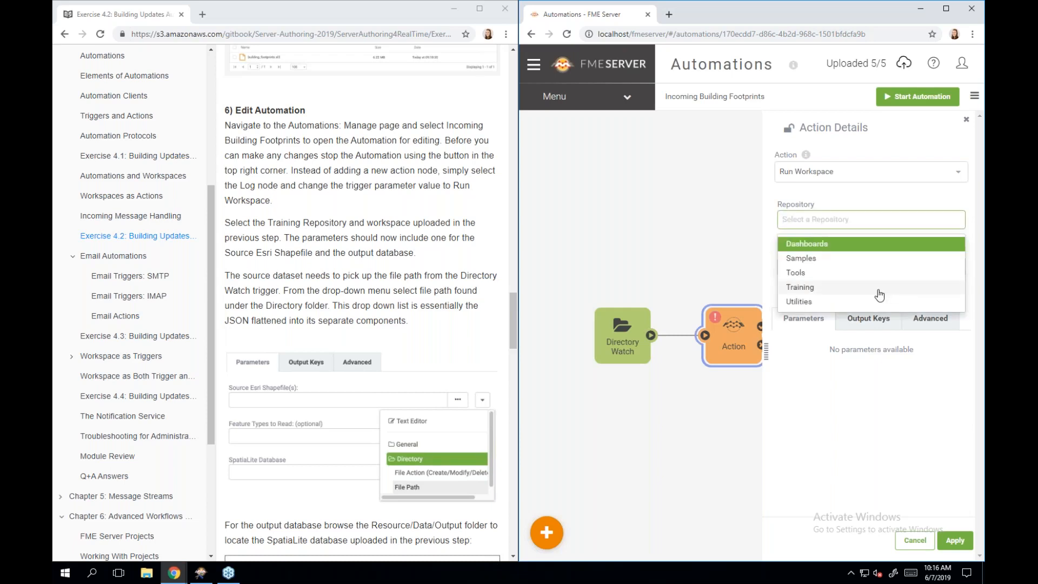
click(879, 291)
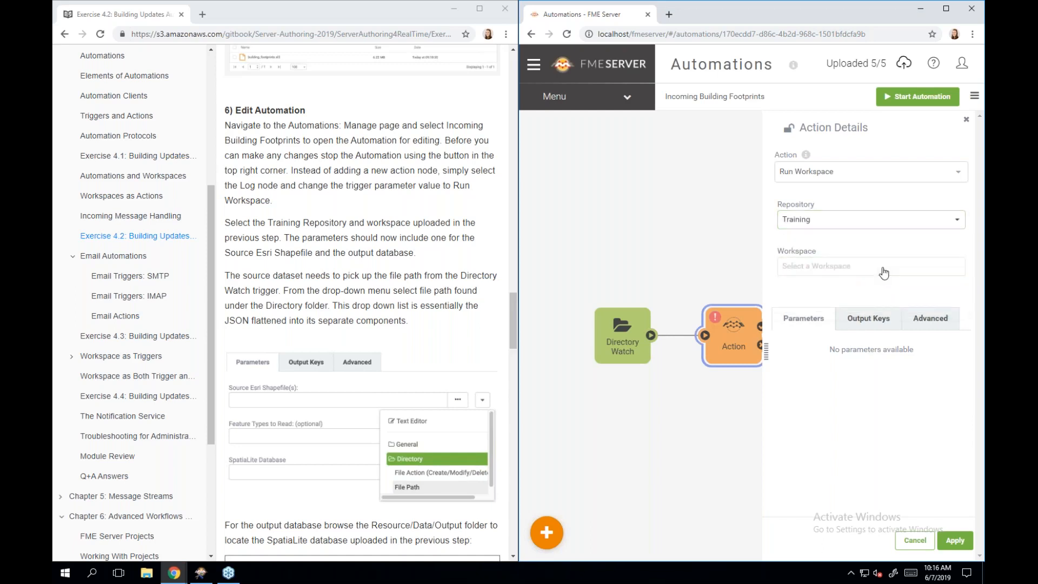
click(884, 272)
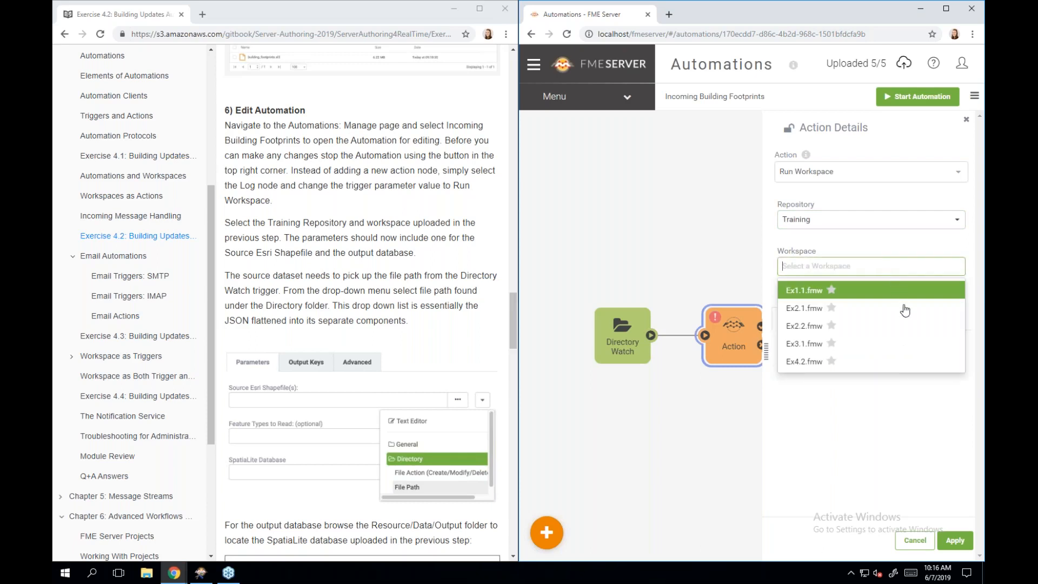
click(916, 369)
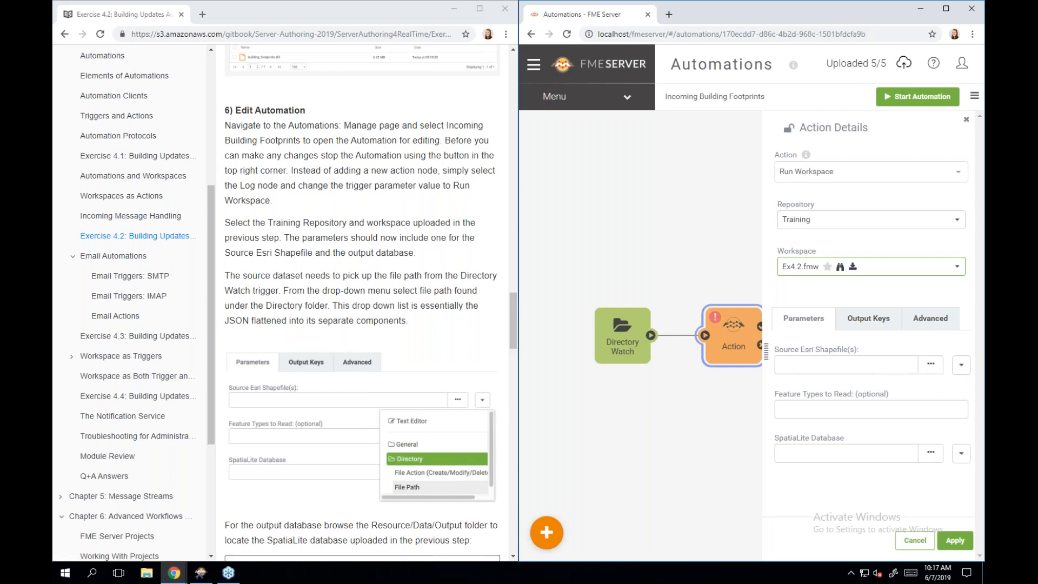
- Feed the Source Esri Shapefile(s) parameter with the Directory Watch trigger's File Path
click(964, 371)
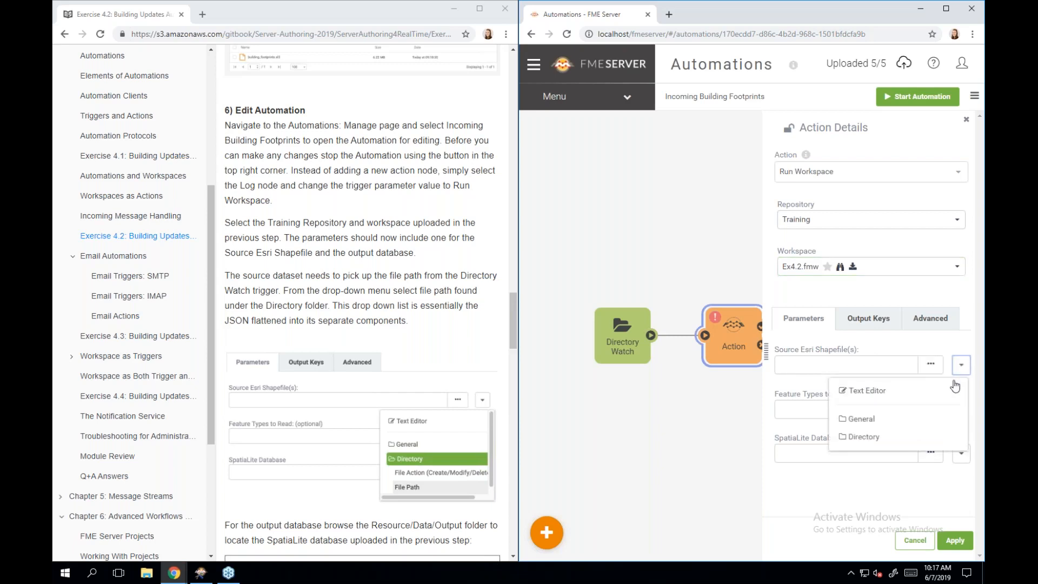
click(897, 438)
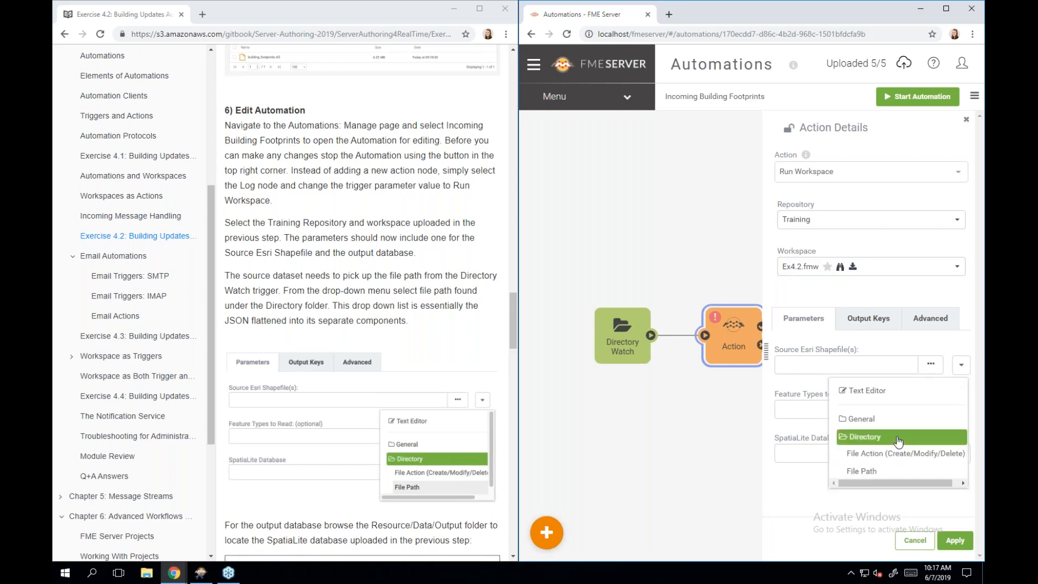
click(908, 481)
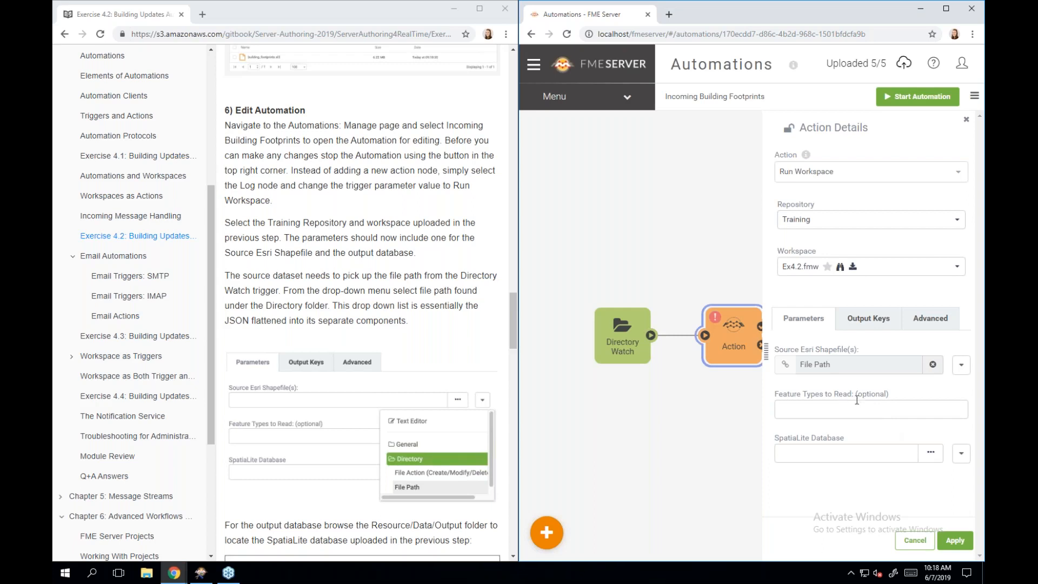
- Set the SpatiaLite Database to Data/Output/building_footprints.sl3 and apply the action settings
click(933, 458)
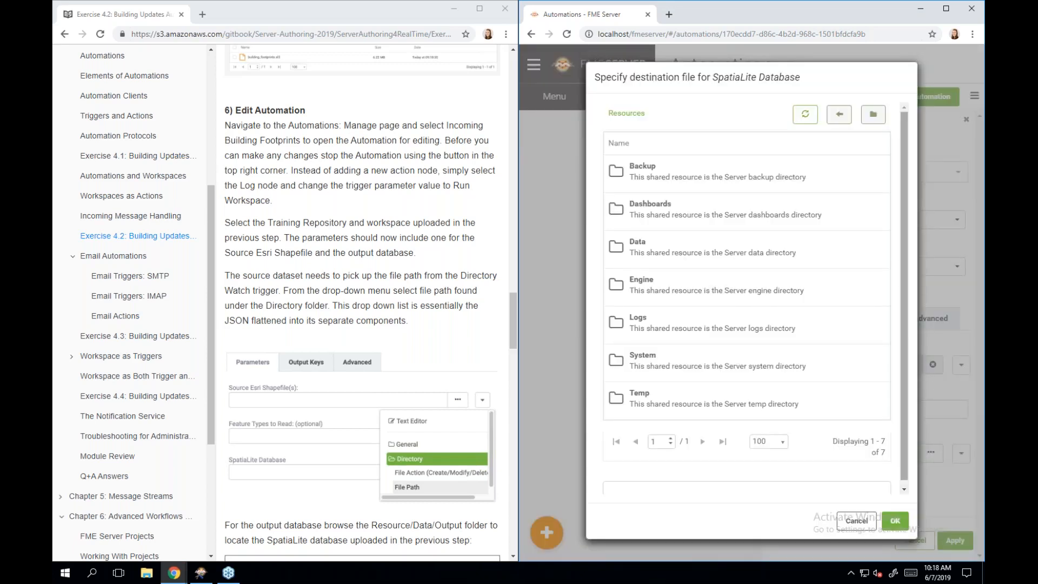
click(790, 253)
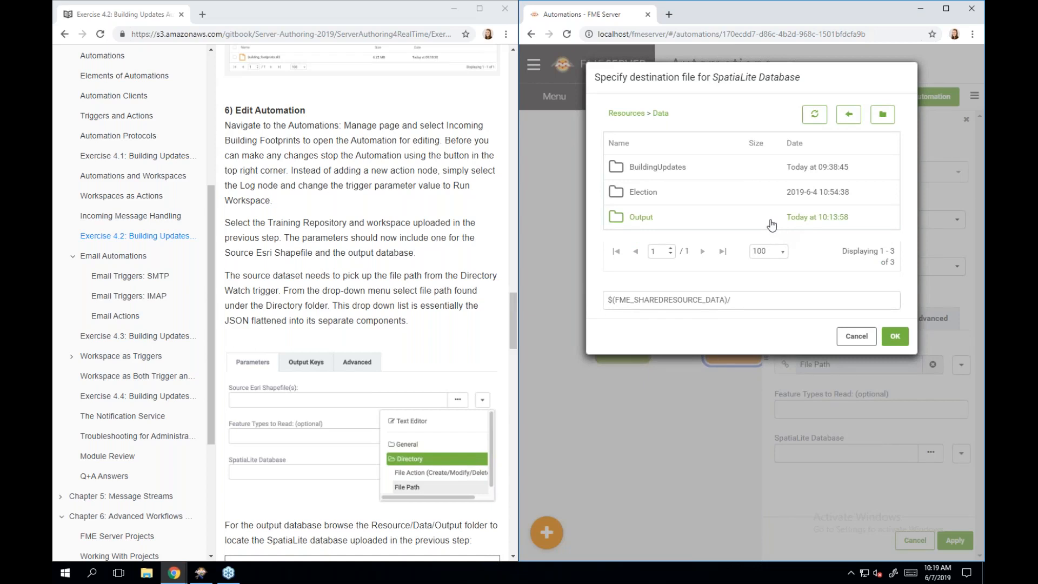
click(771, 221)
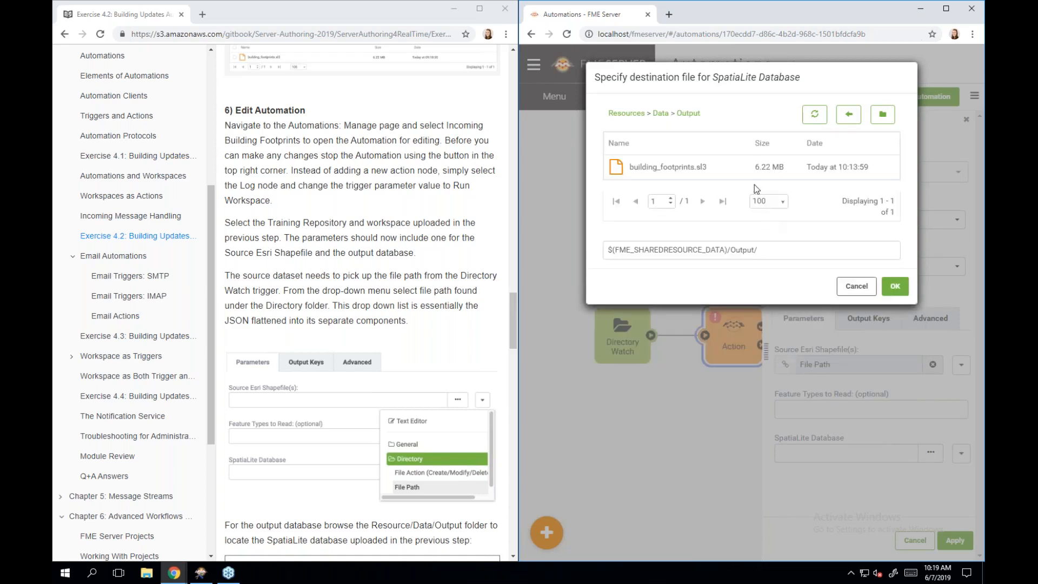
click(711, 174)
click(893, 287)
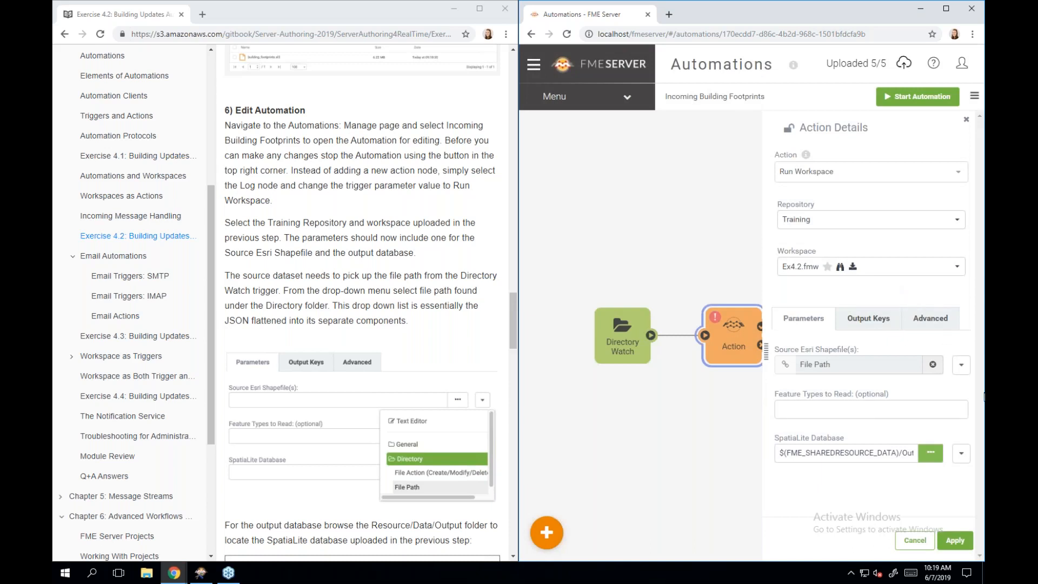
click(956, 543)
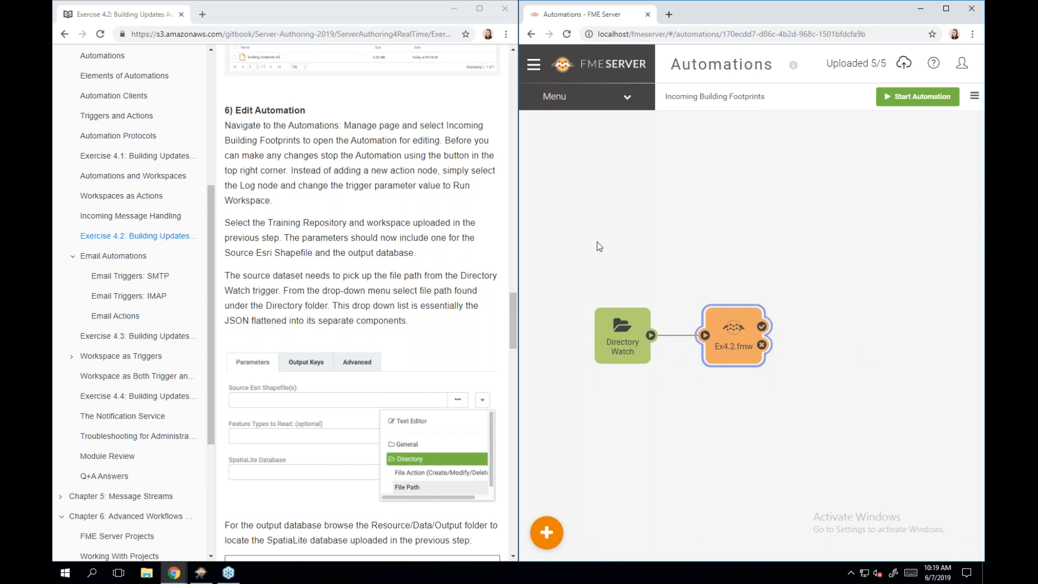
scroll(416, 319, down, 5)
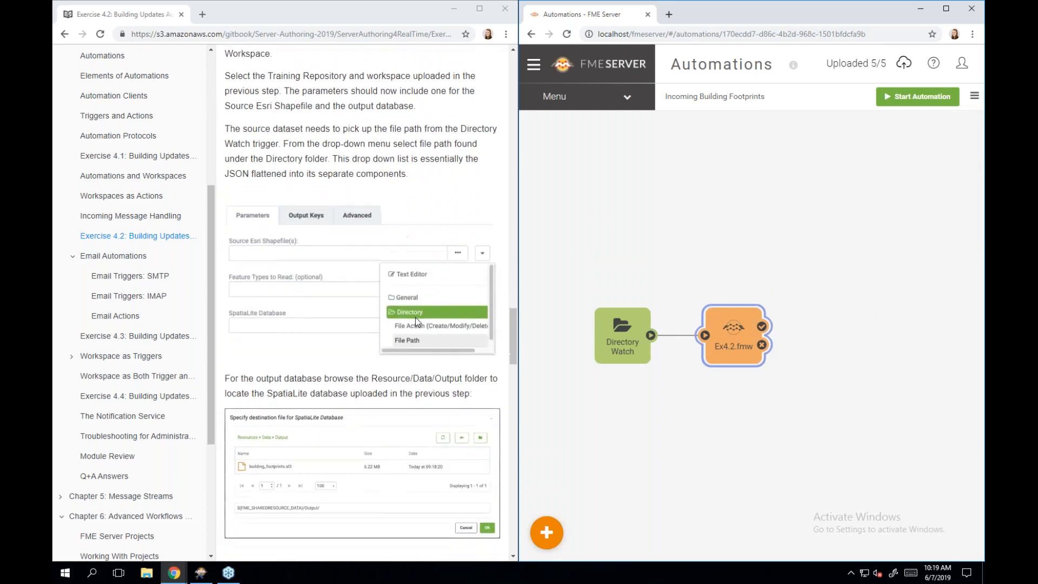
scroll(416, 320, down, 4)
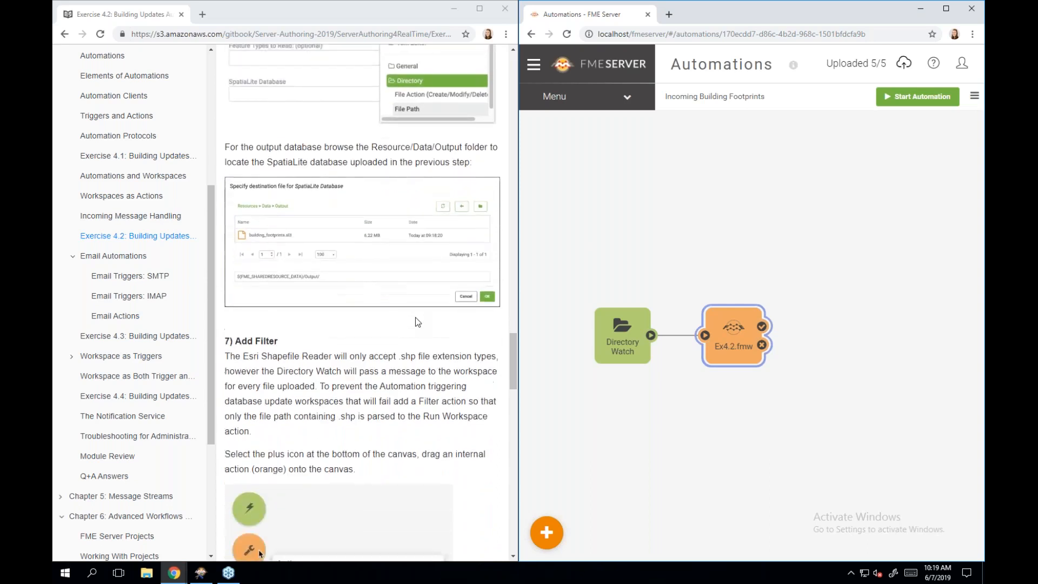
scroll(415, 320, down, 2)
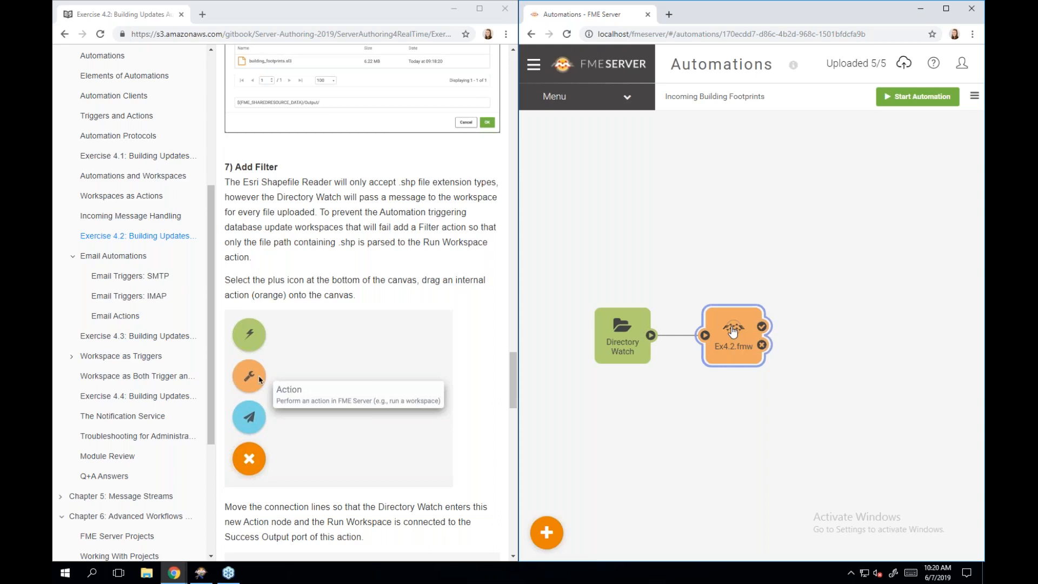
- Move Ex4.2.fmw right and insert a new Action node between Directory Watch and the workspace
drag(733, 332, 875, 330)
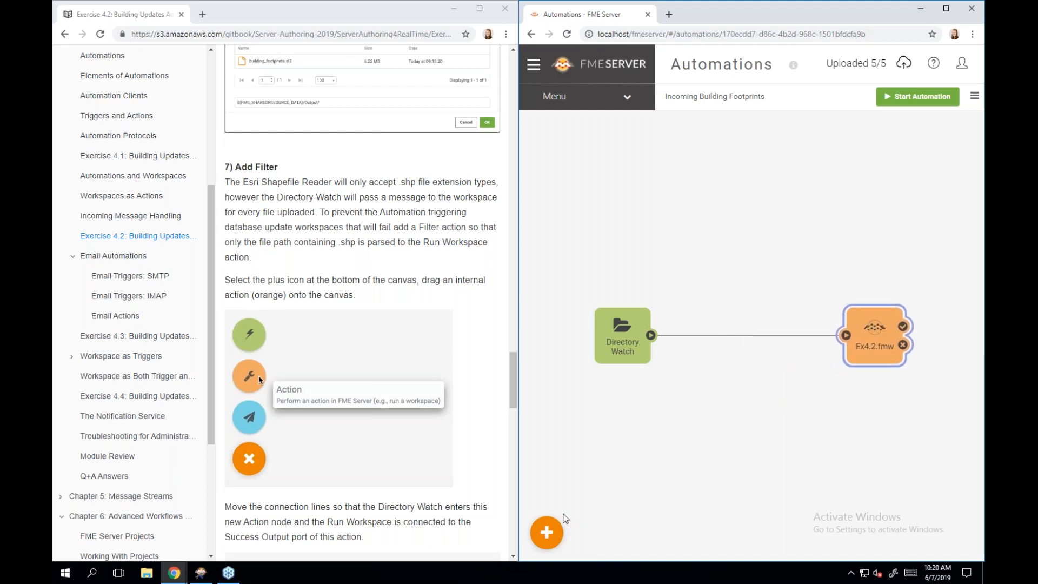
click(546, 534)
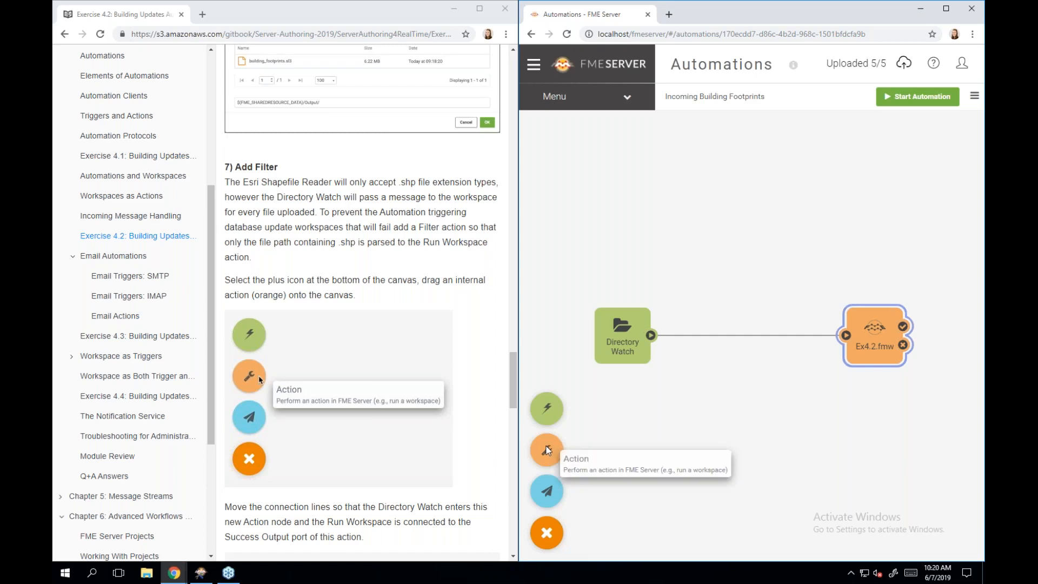
drag(547, 450, 732, 360)
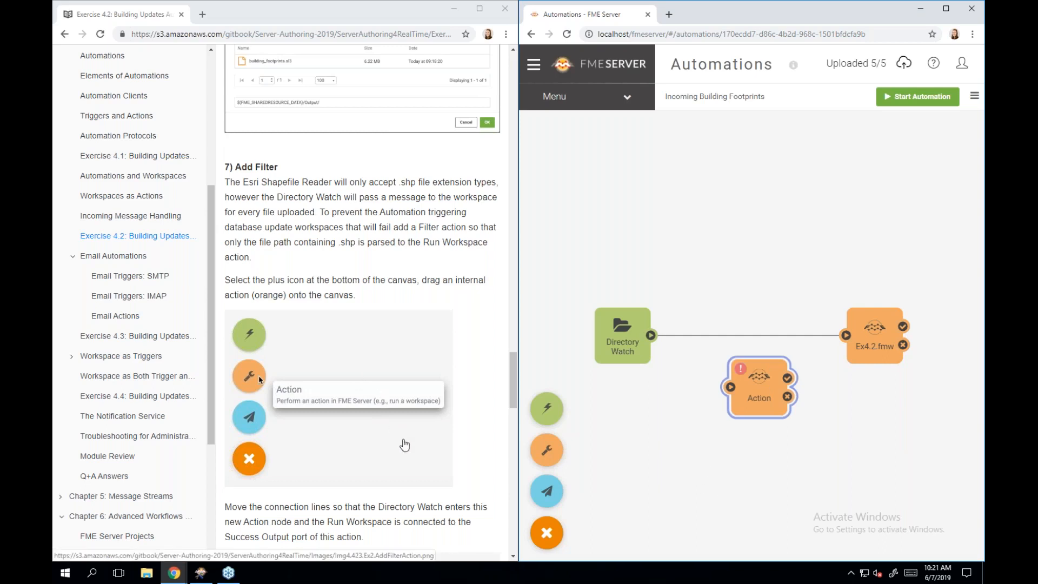
scroll(405, 445, down, 3)
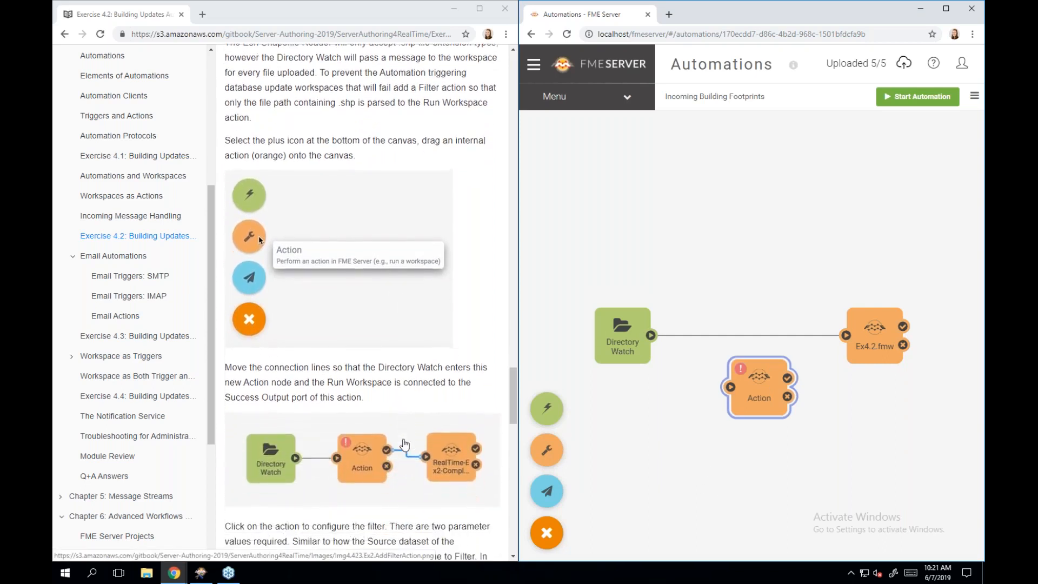
scroll(404, 445, down, 1)
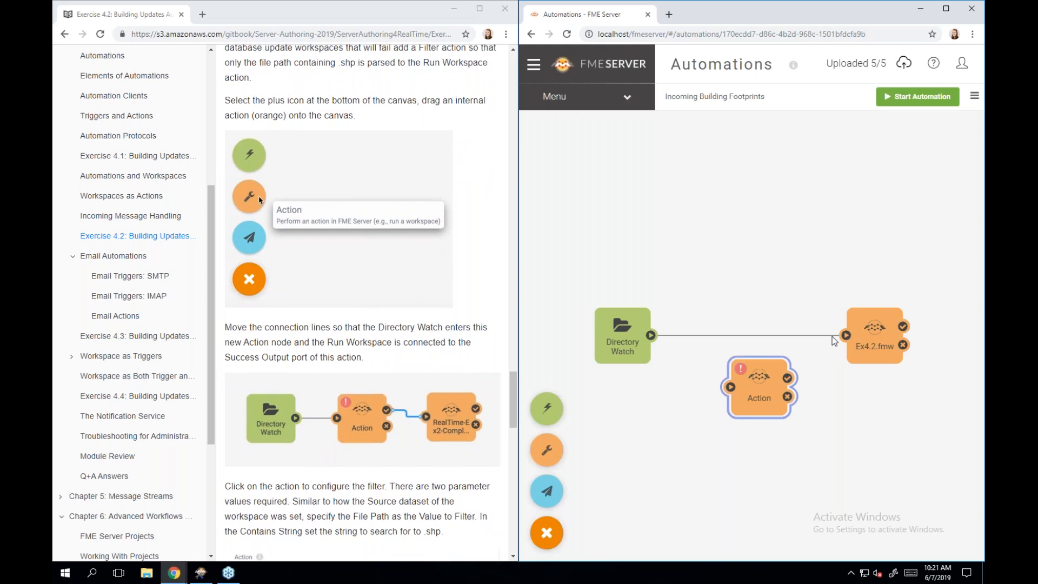
mouse_move(837, 337)
mouse_down()
mouse_move(731, 387)
mouse_move(765, 378)
mouse_move(753, 330)
mouse_move(844, 335)
mouse_up()
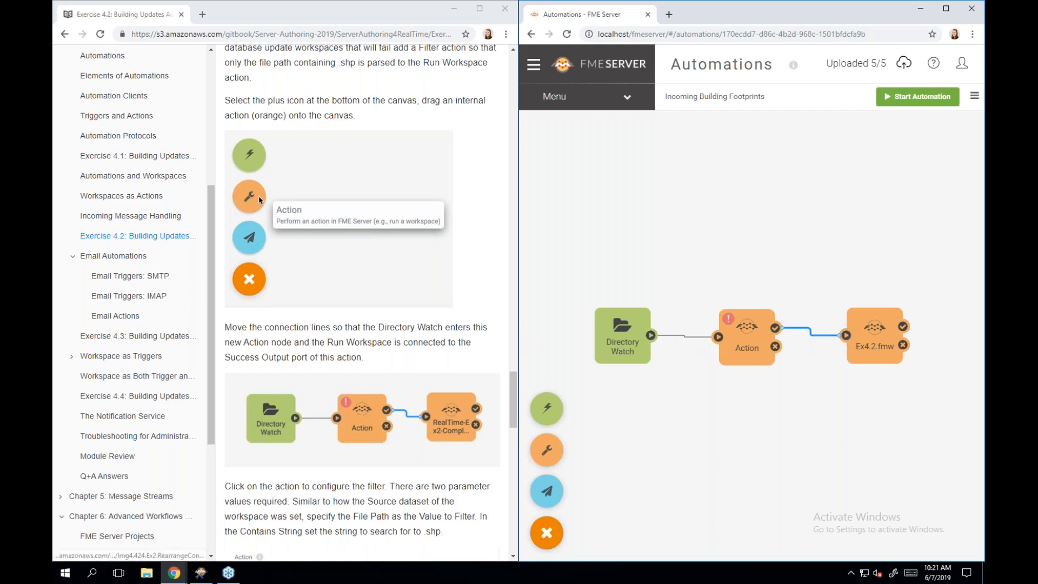
- Change the newly inserted action's type to Filter
scroll(431, 392, down, 1)
scroll(431, 392, down, 3)
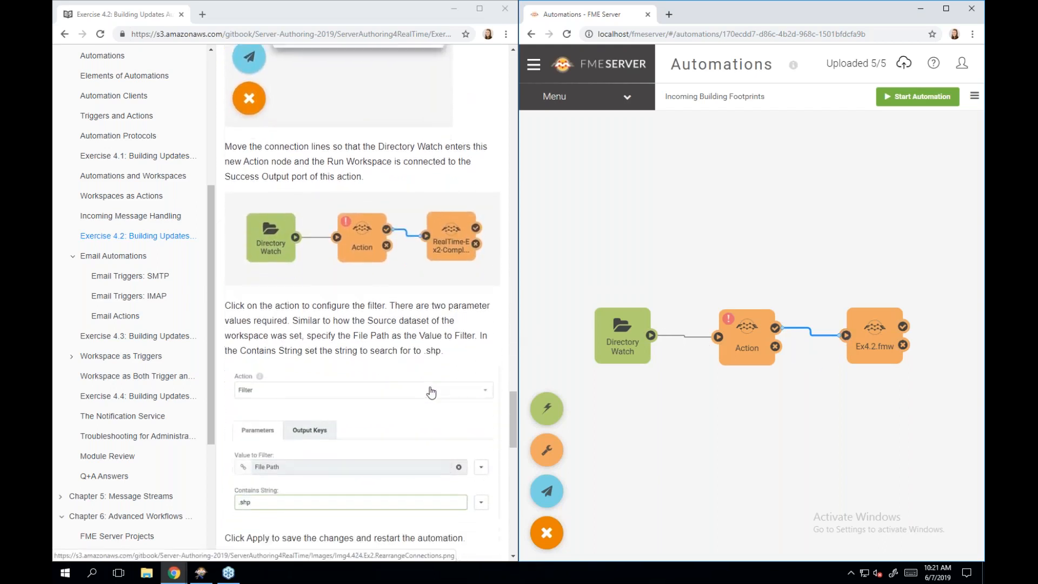
scroll(431, 391, down, 1)
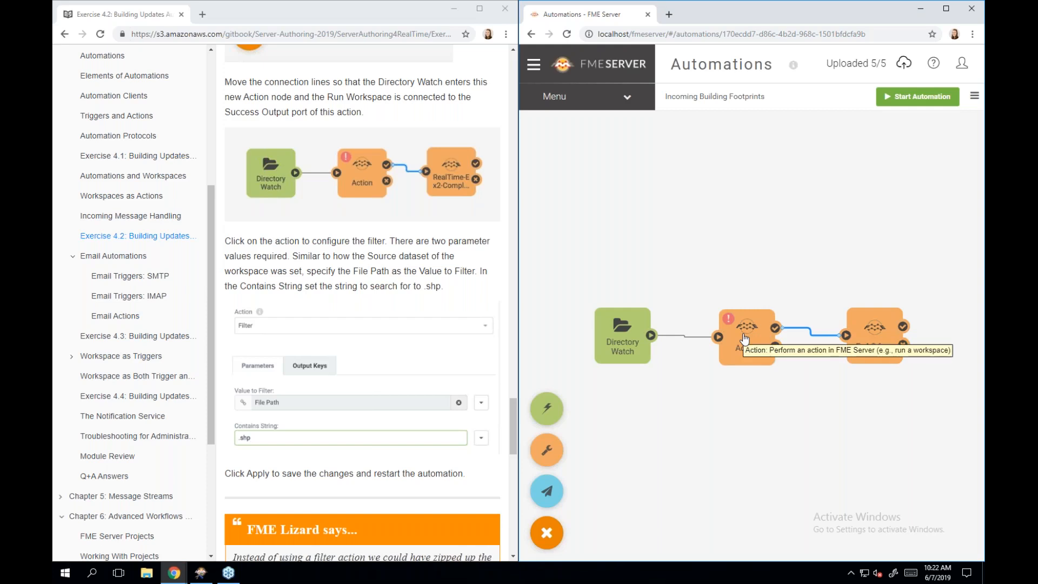
click(745, 338)
click(744, 338)
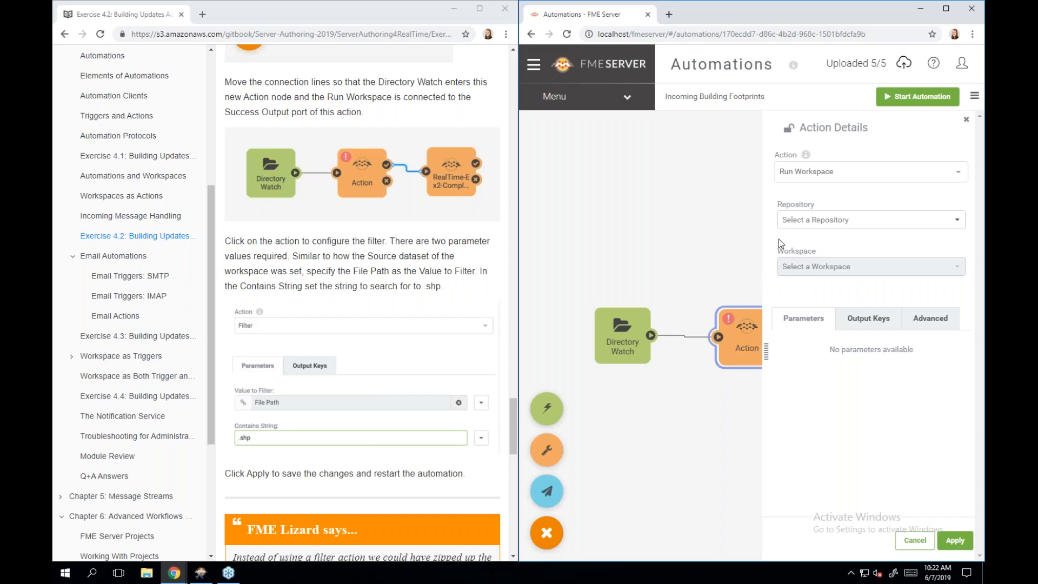
click(801, 178)
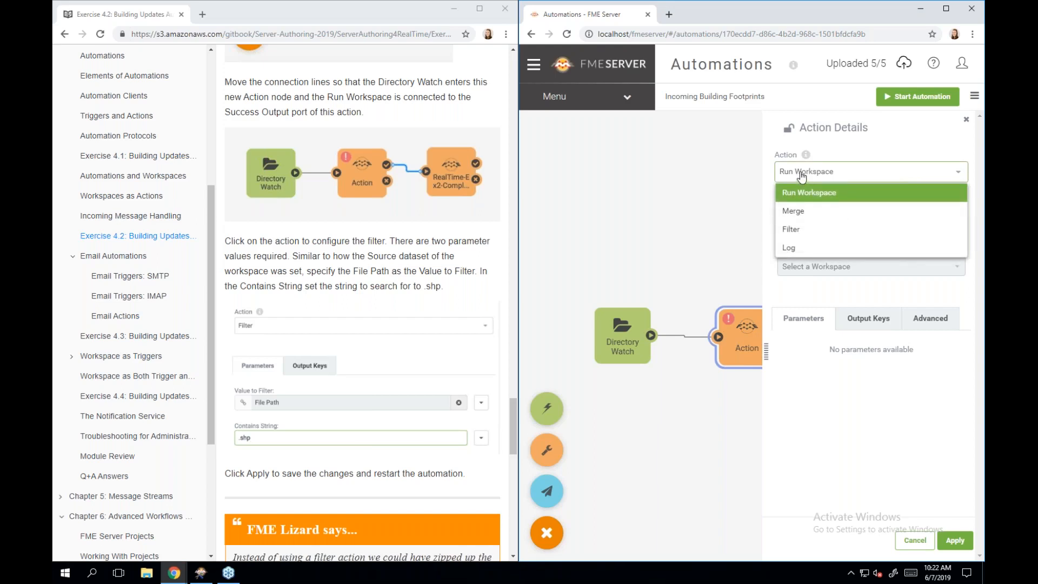
click(809, 230)
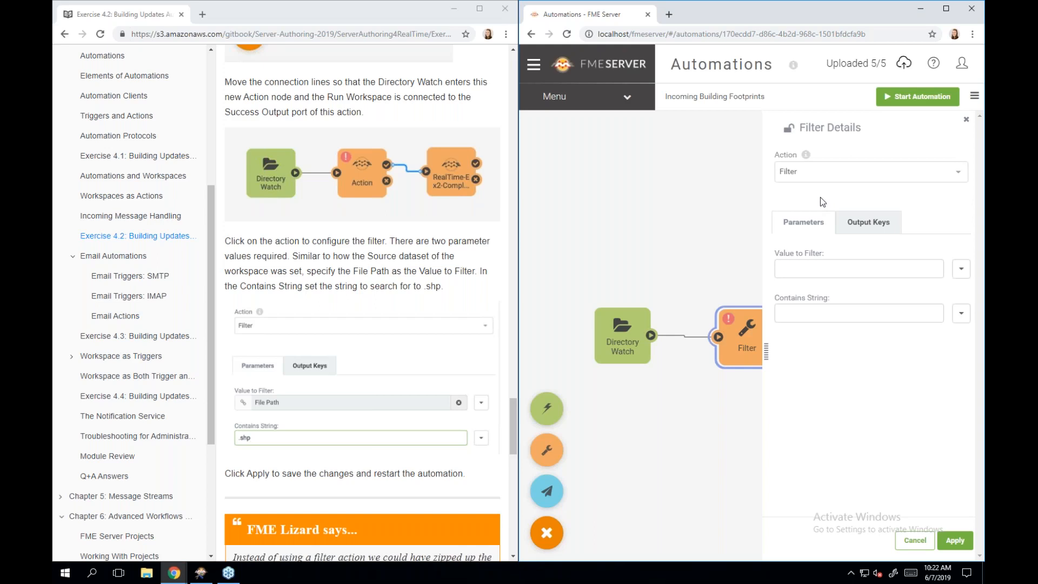
- Filter on Directory > File Path containing '.shp' and apply the filter
click(962, 270)
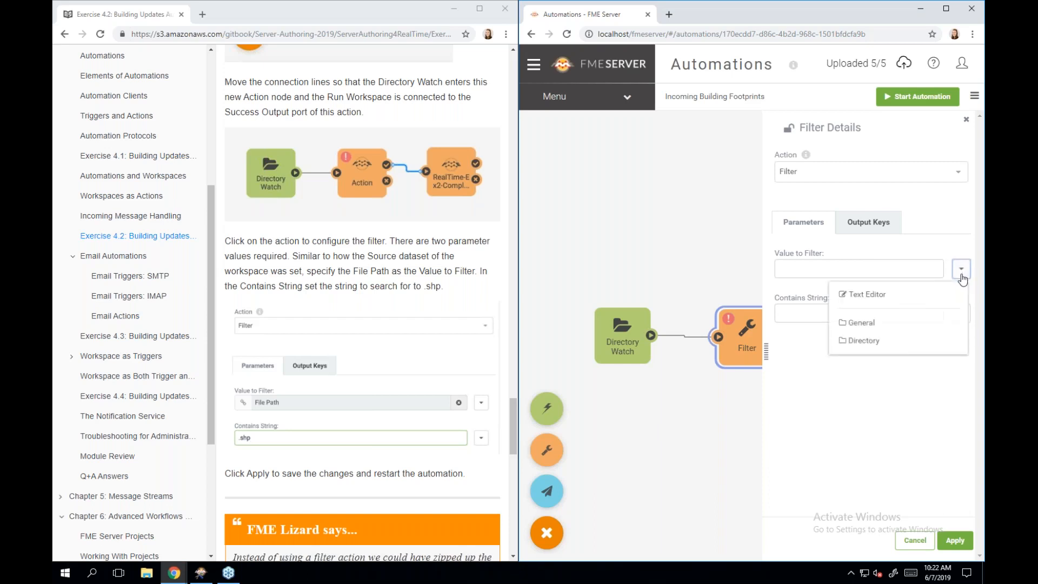
click(887, 339)
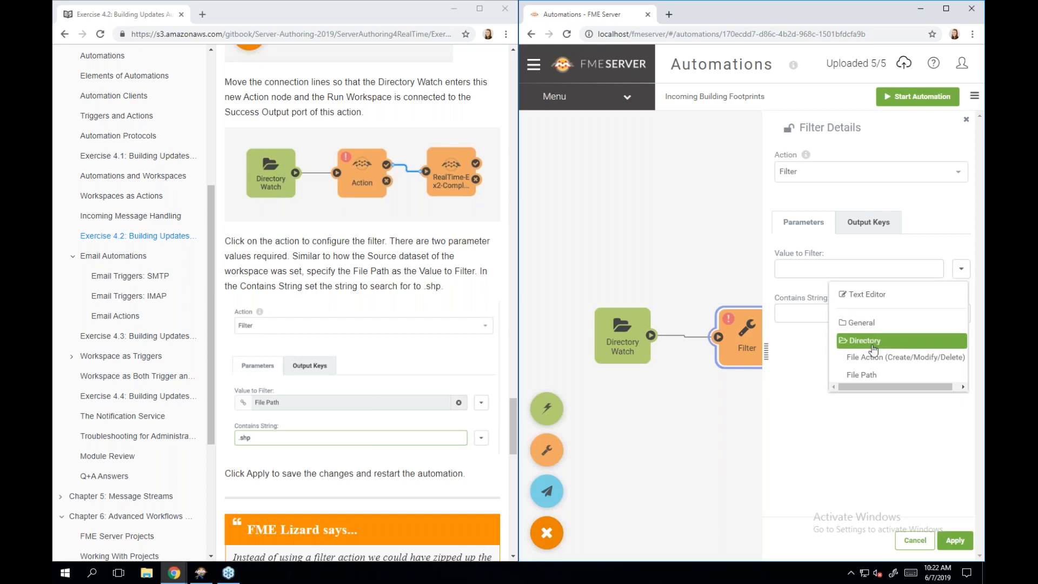
click(875, 377)
click(861, 314)
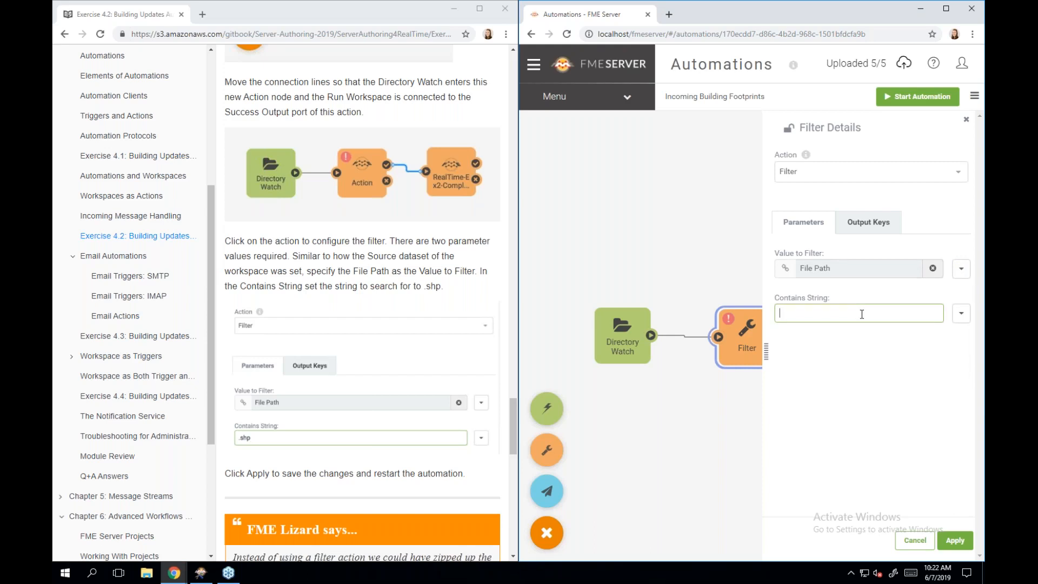
text(.shp)
click(954, 542)
click(955, 541)
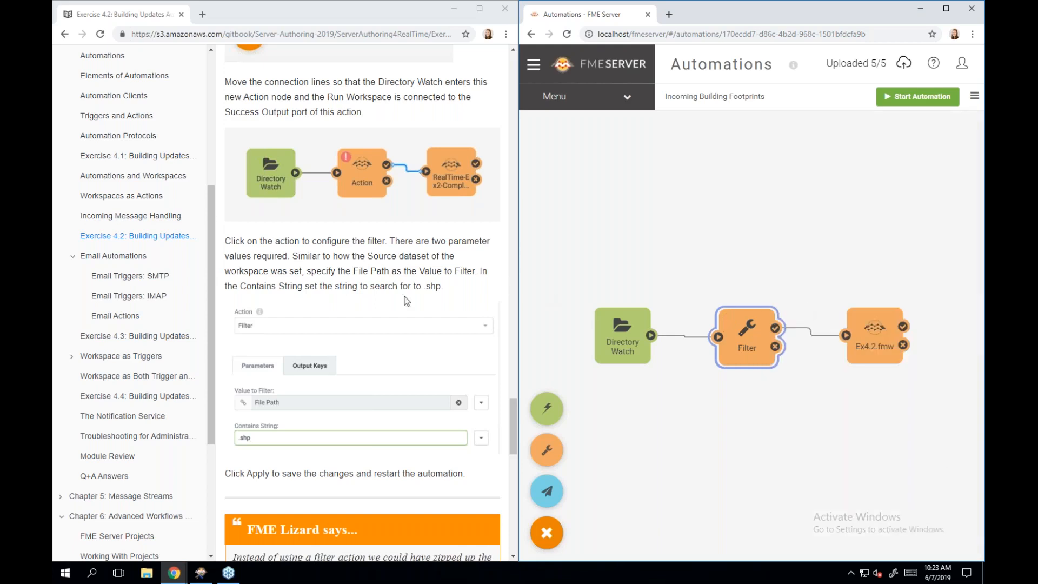
scroll(398, 312, down, 1)
scroll(397, 313, down, 4)
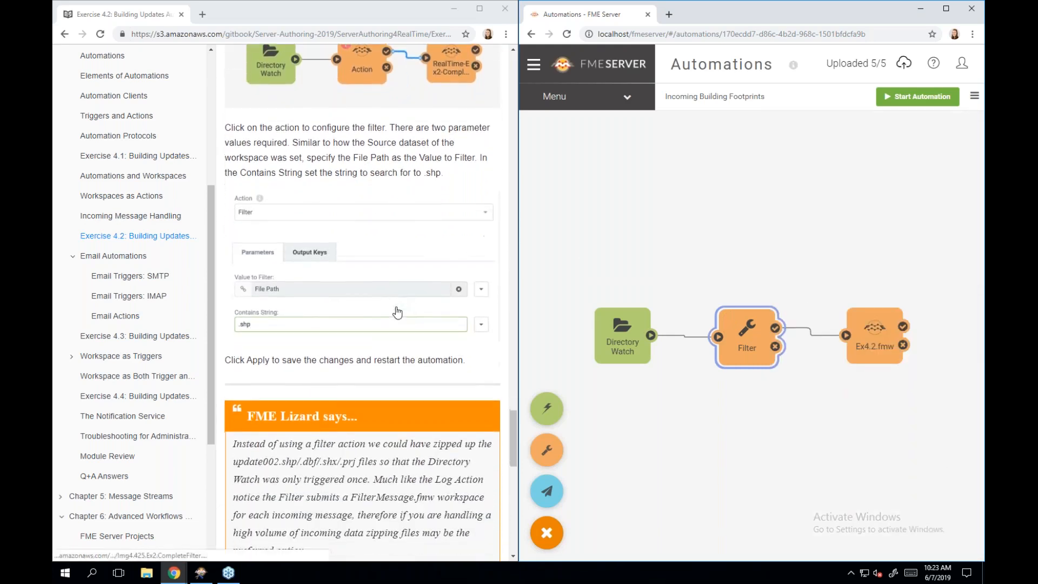
scroll(398, 312, down, 1)
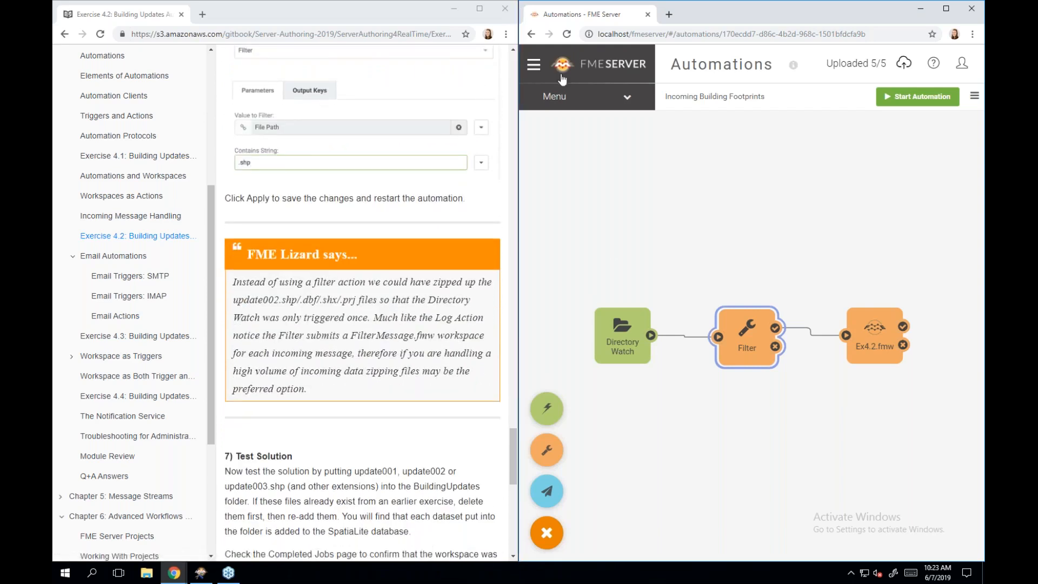
- Save the automation as a new copy named 'Incoming Building Footprints 4.2'
click(580, 104)
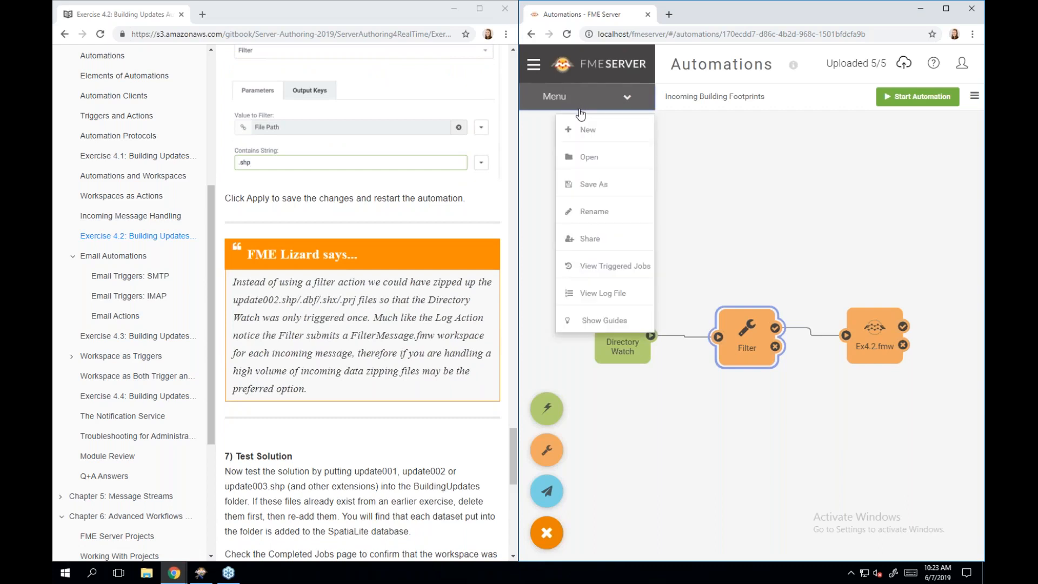
click(585, 185)
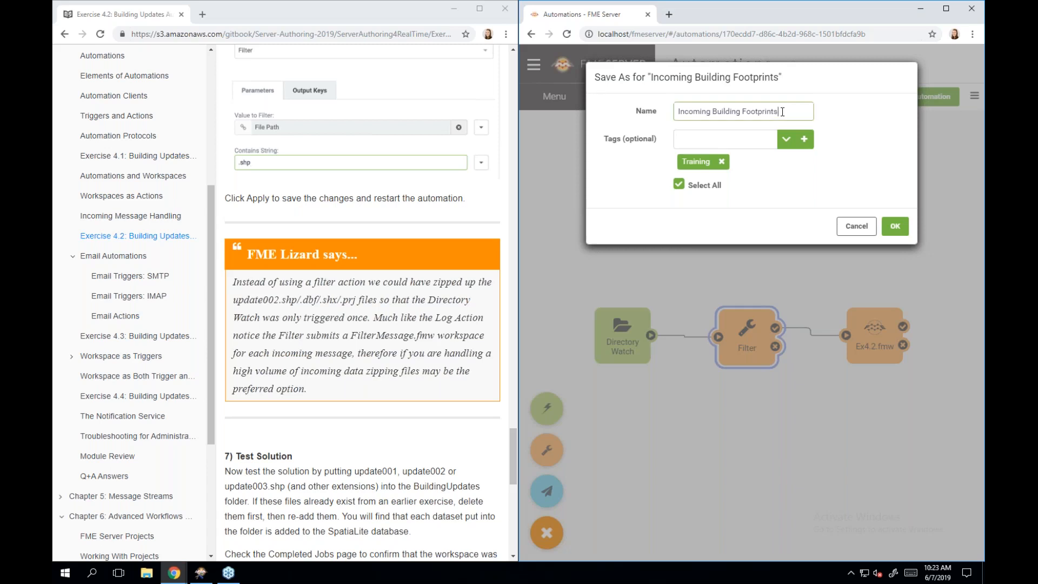
text(2)
click(783, 112)
text(4.)
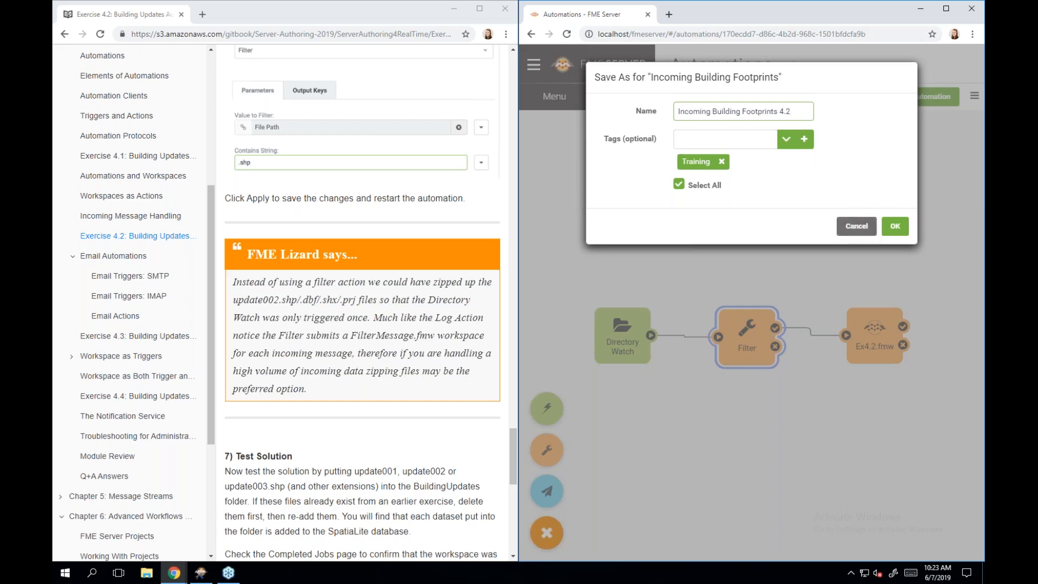
click(895, 227)
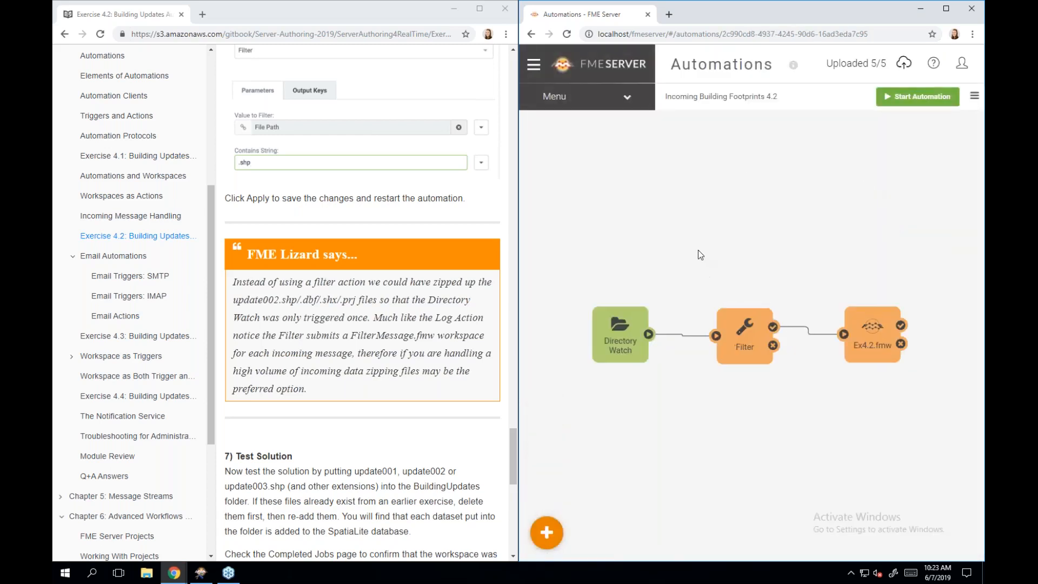
scroll(386, 351, down, 2)
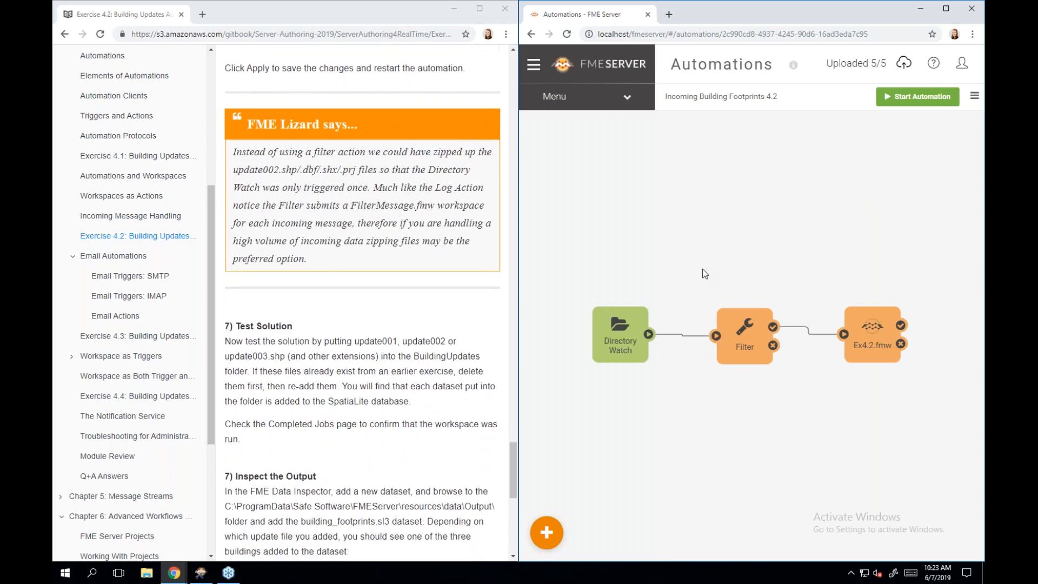
- Start the new automation, then browse Resources > Data > BuildingUpdates to see the update001 files
click(909, 101)
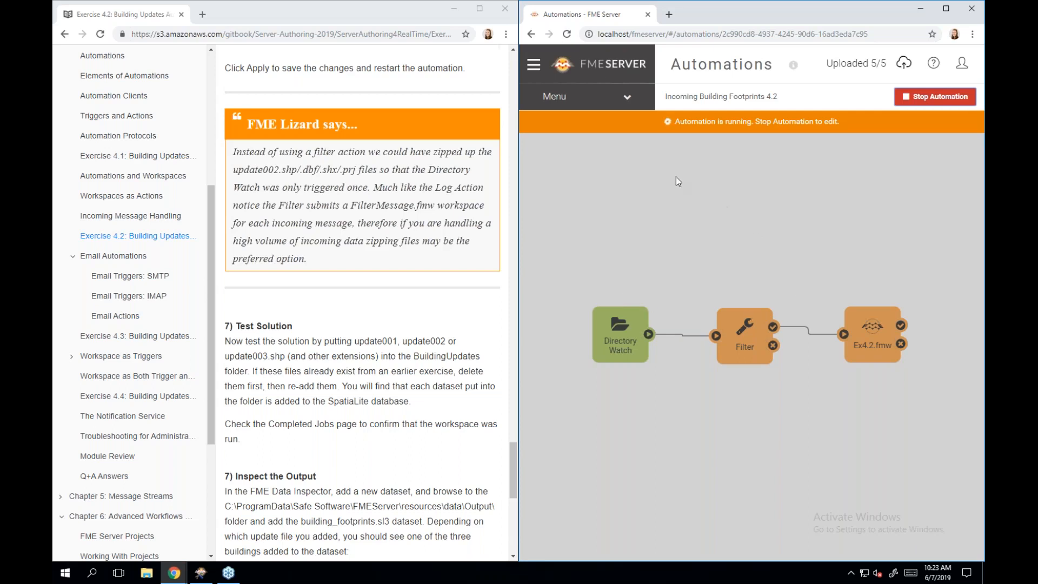
click(533, 65)
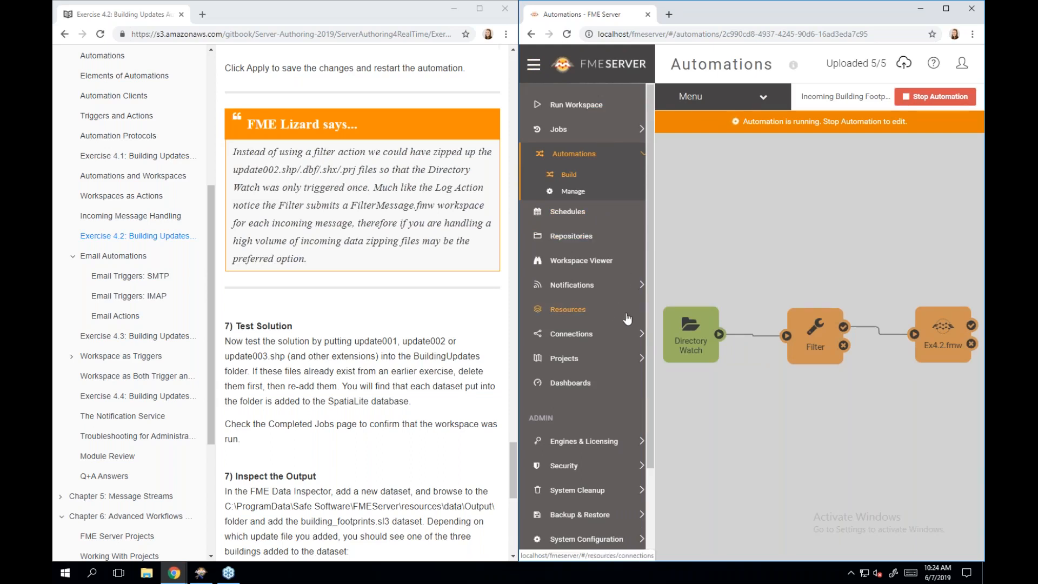
click(592, 313)
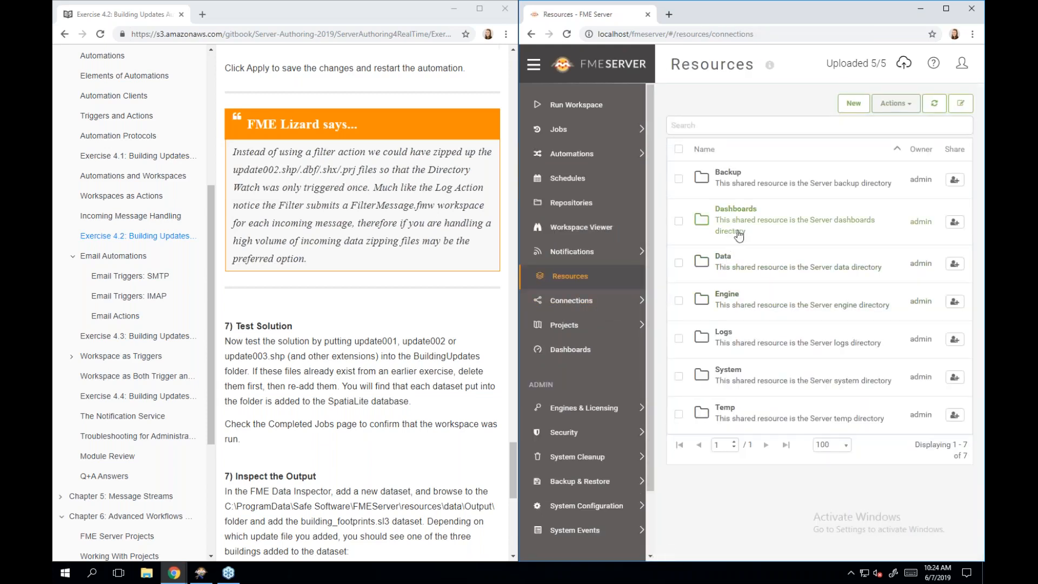
click(751, 259)
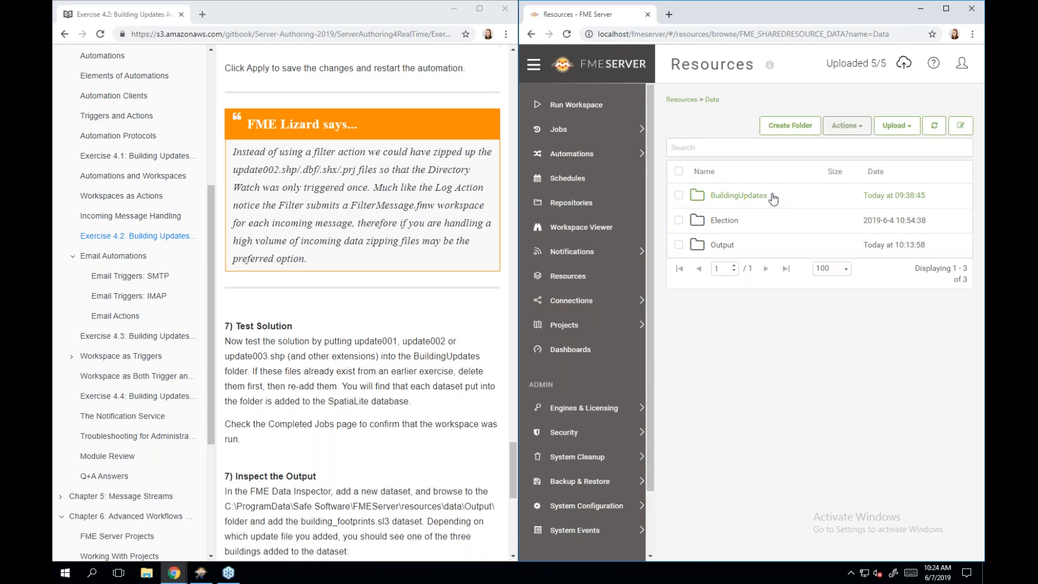
click(772, 196)
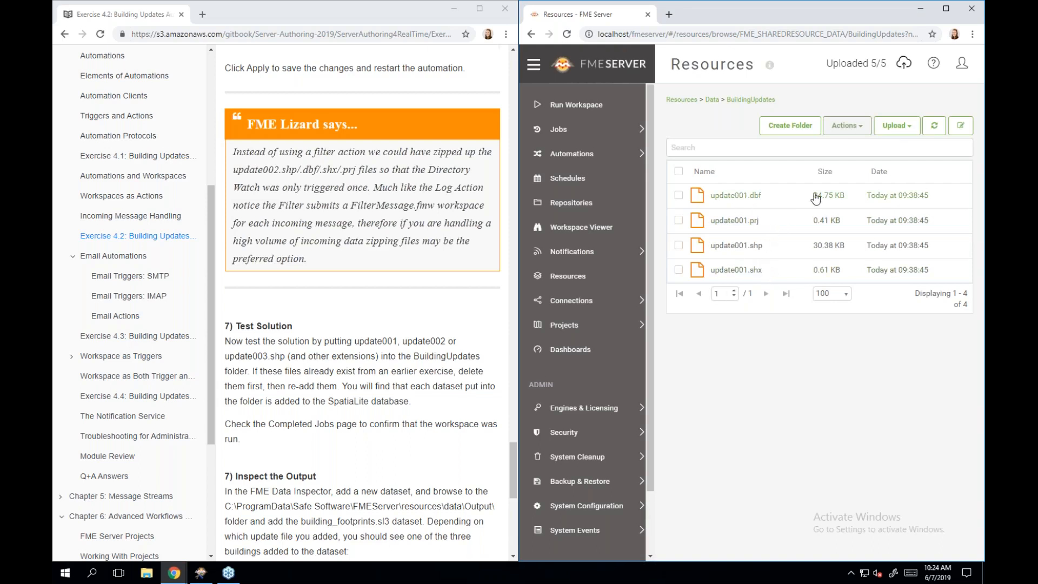
- Upload update002.dbf, .prj, .shp and .shx into the BuildingUpdates folder
click(901, 127)
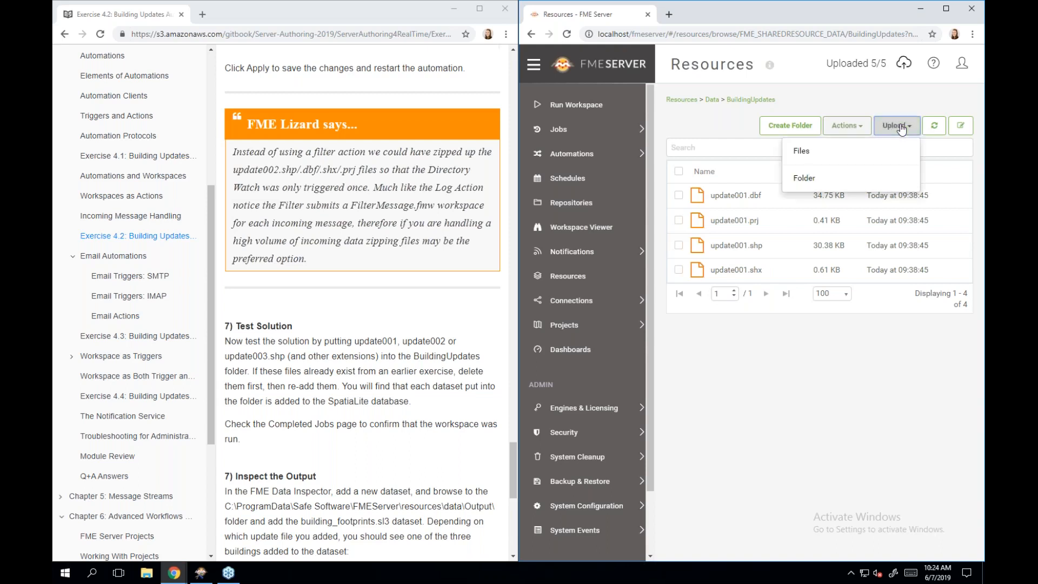
click(872, 150)
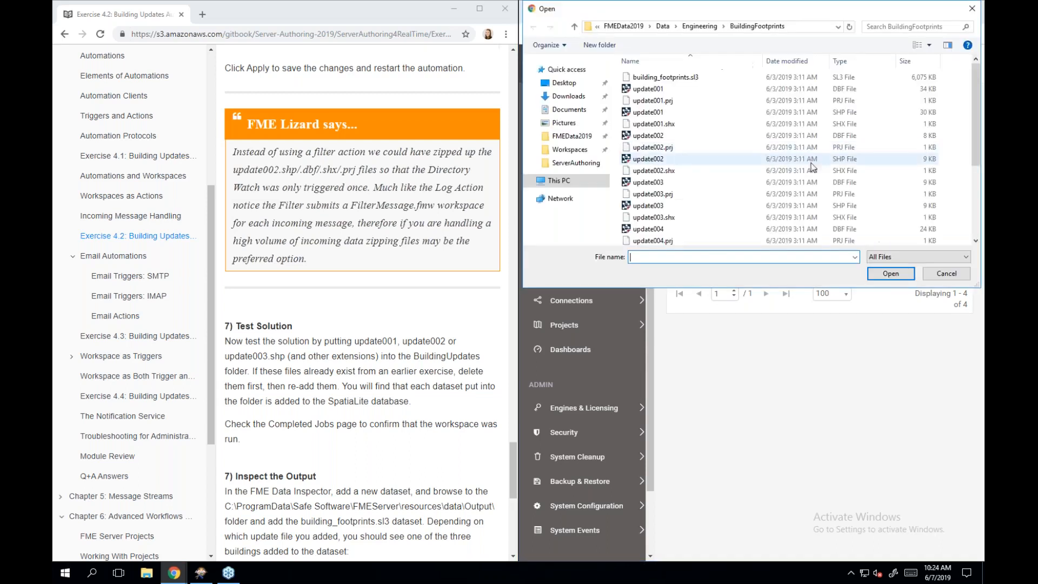
click(722, 135)
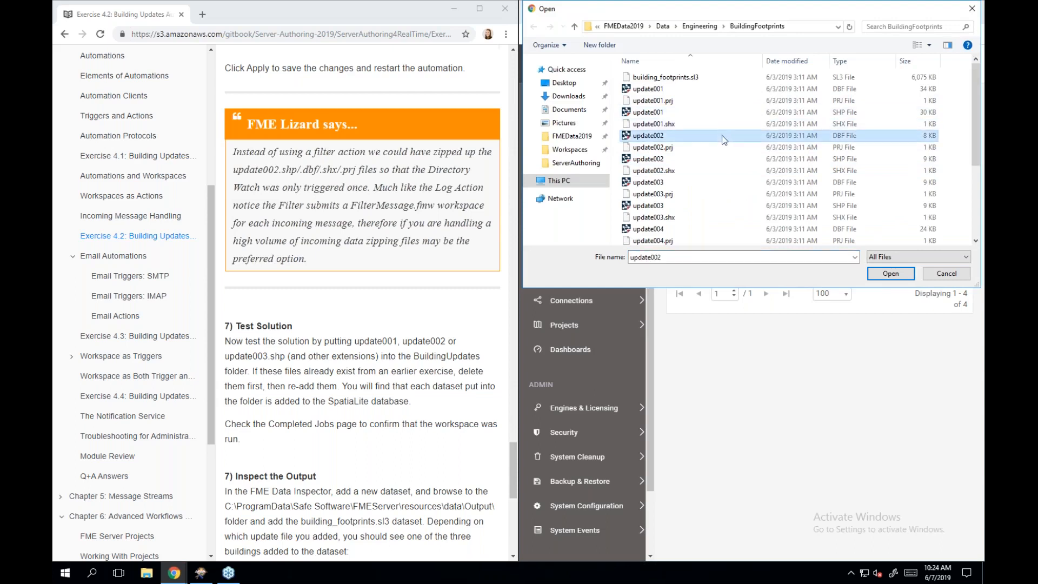
shift+click(714, 169)
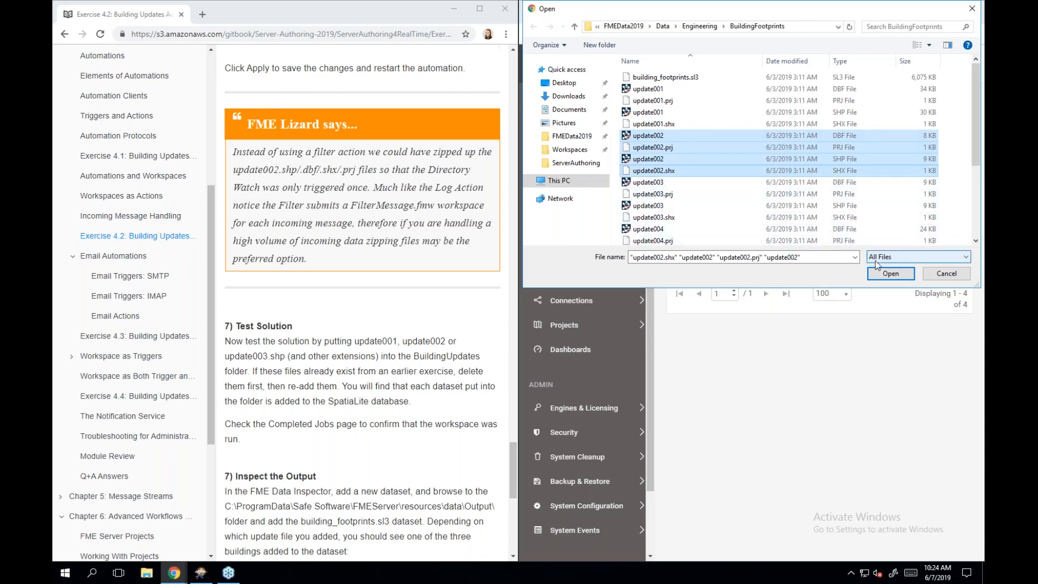
click(889, 274)
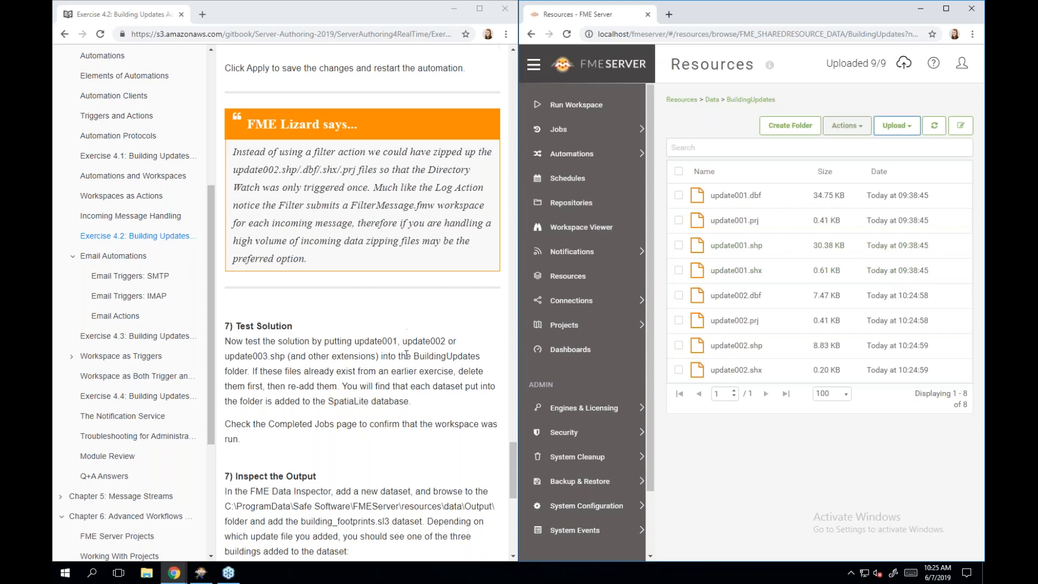
scroll(406, 355, down, 4)
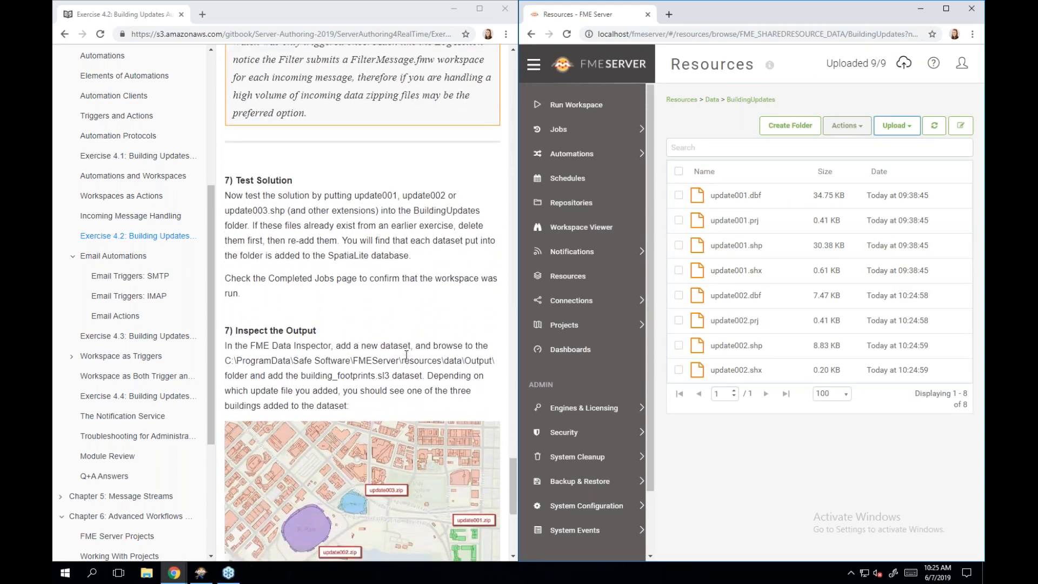
scroll(407, 355, down, 1)
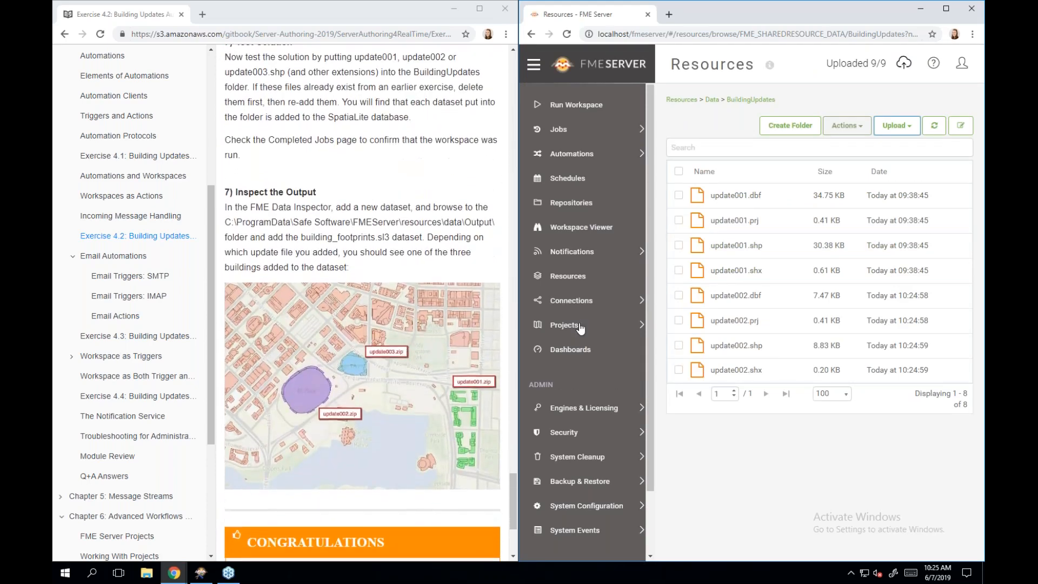
- Open Jobs > Completed and reload the page to list finished jobs
click(611, 133)
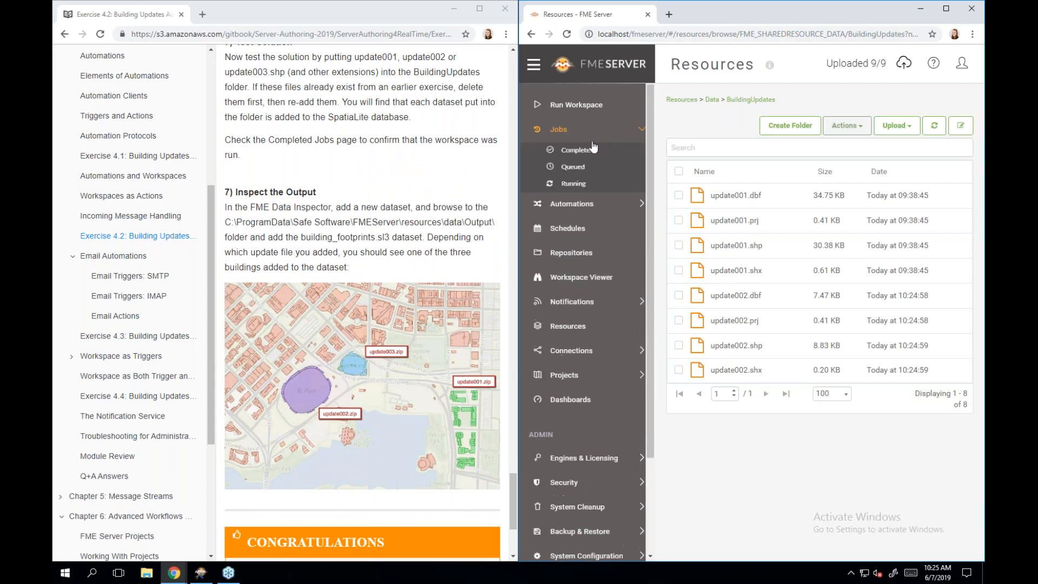
click(587, 151)
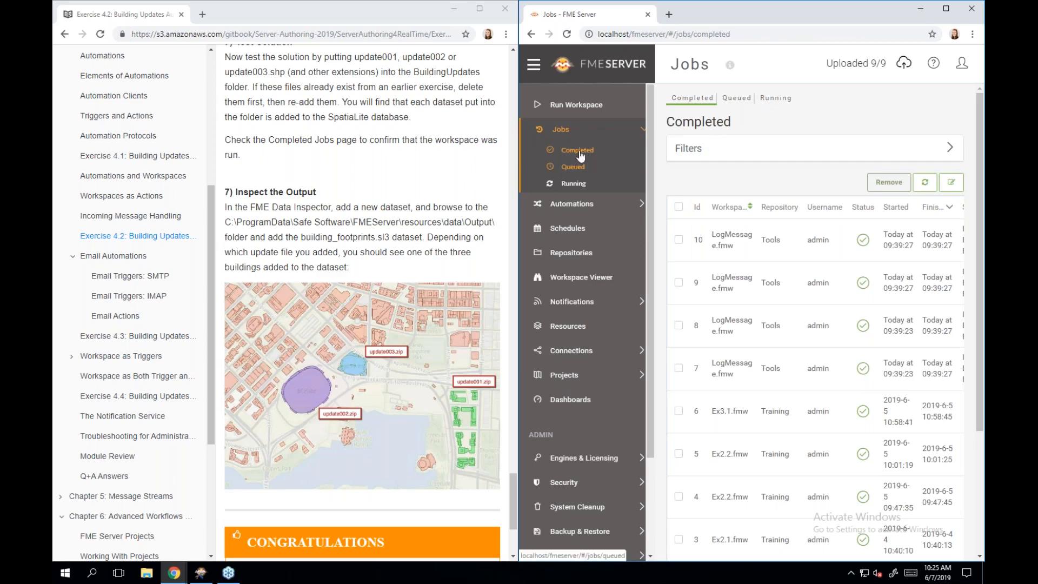
click(566, 34)
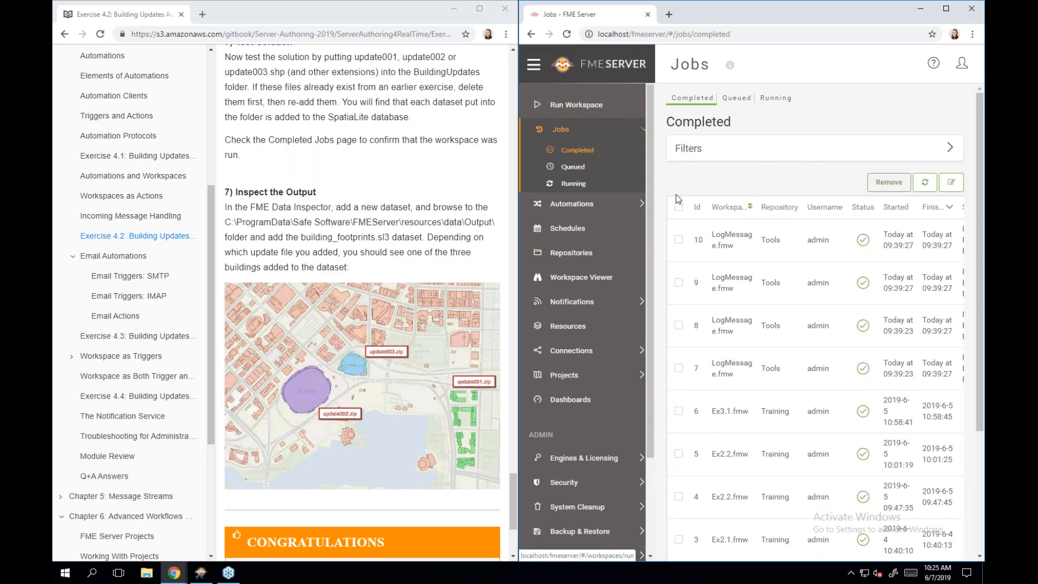
- Refresh the Completed Jobs table and widen it to show the new Ex4.2.fmw job 15
click(925, 184)
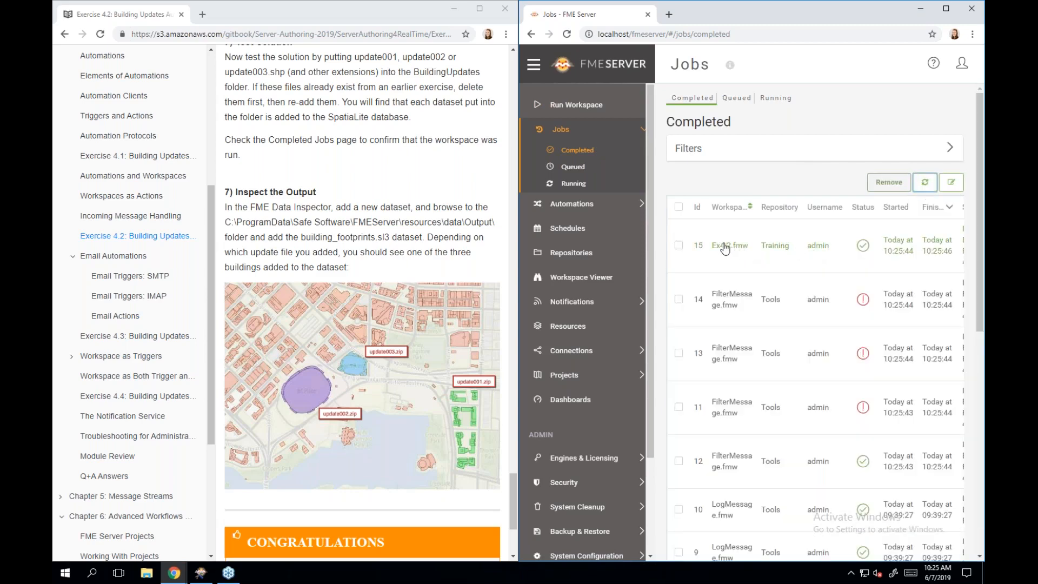
click(534, 64)
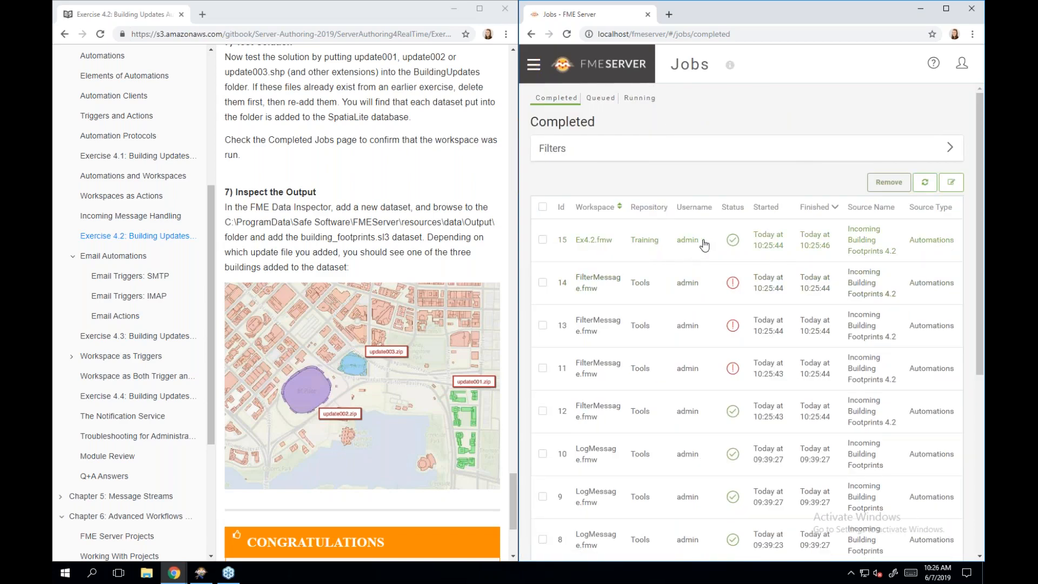
scroll(609, 357, down, 1)
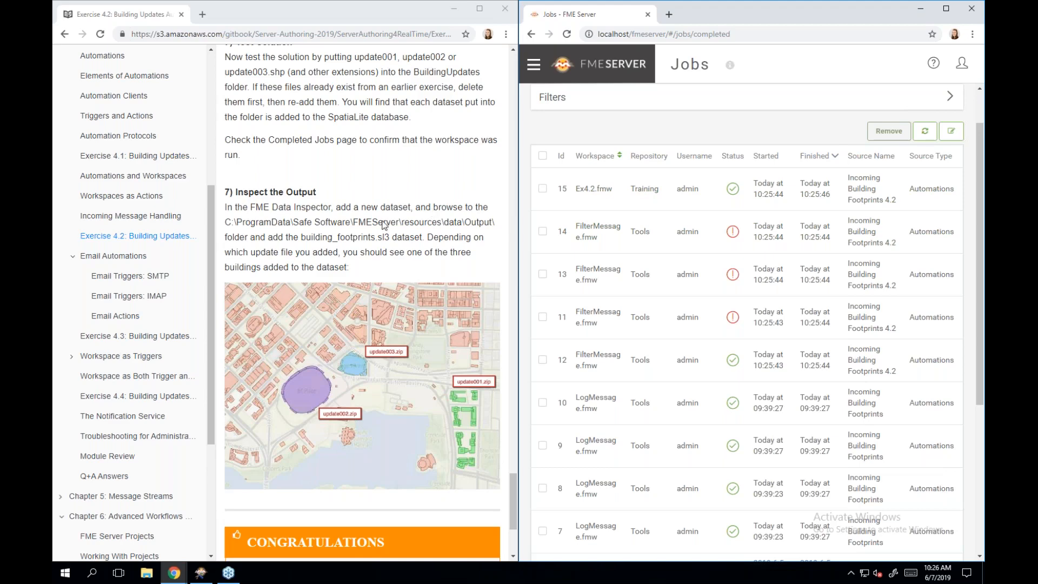
scroll(456, 194, down, 1)
scroll(456, 193, down, 1)
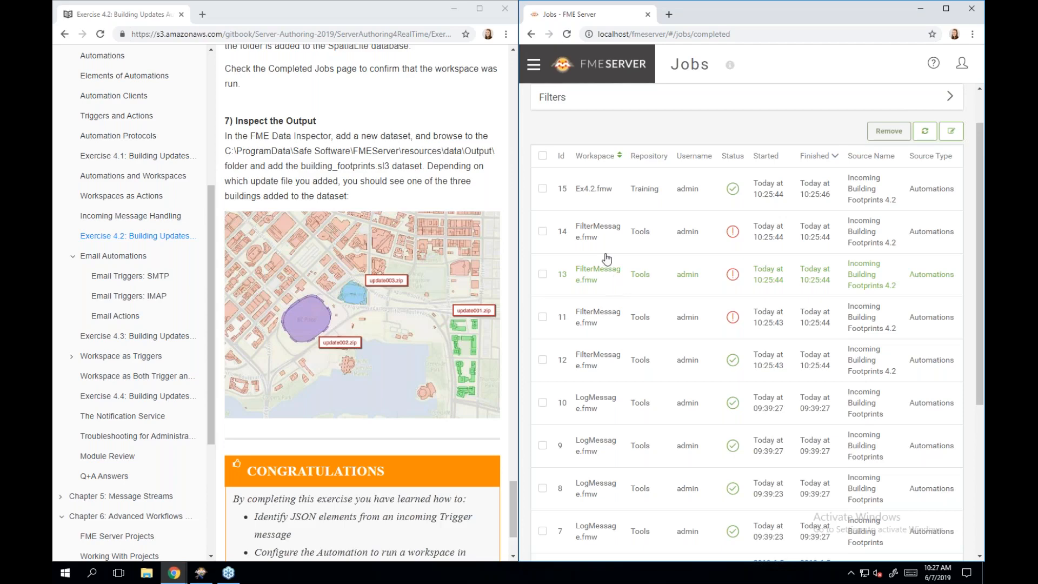
- Open the manual's Email Automations chapter in a maximized window
click(91, 255)
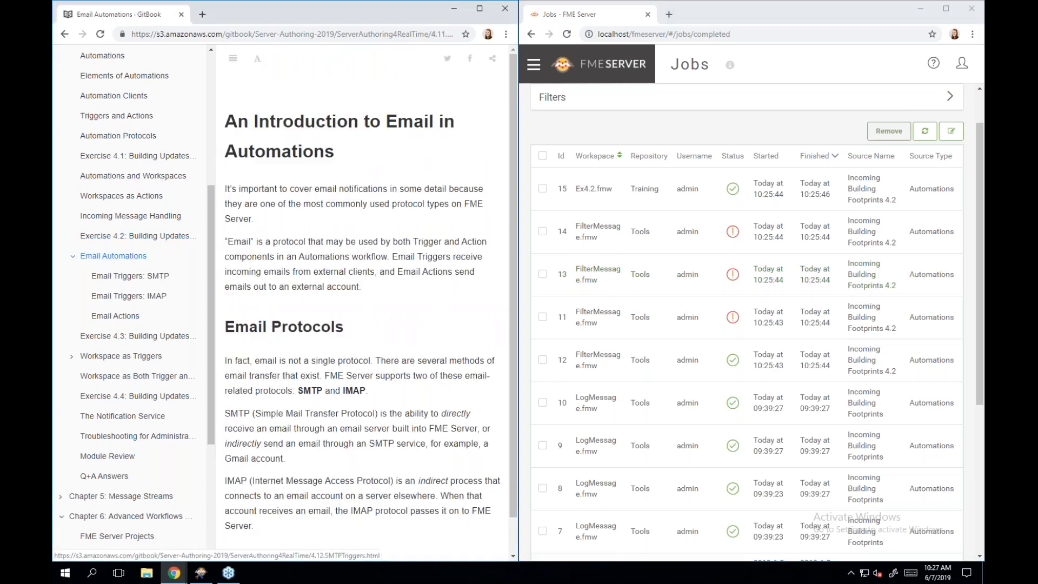
click(480, 10)
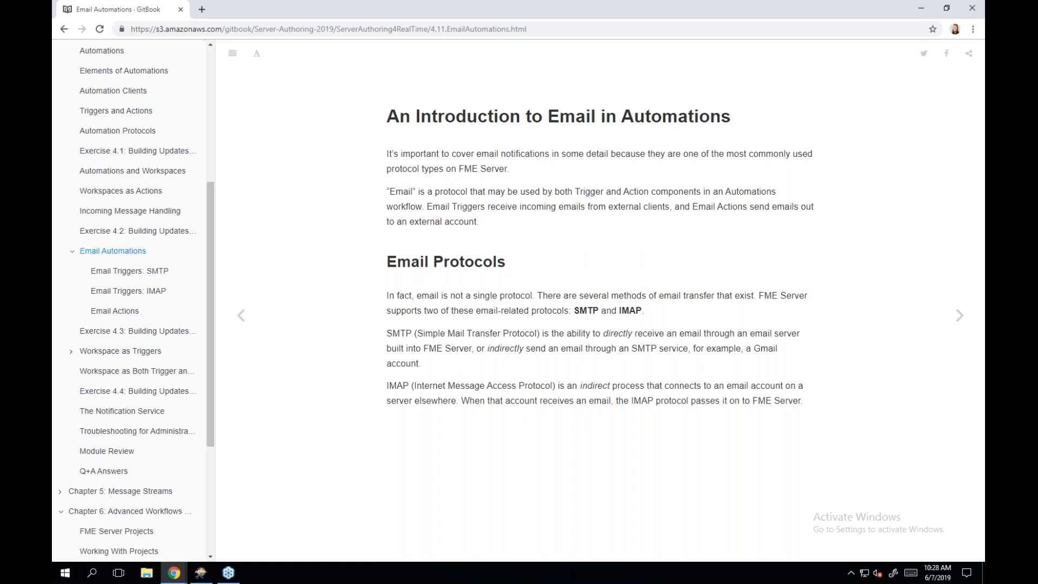
- Read the Email Triggers: SMTP page through Creating an SMTP Trigger, then continue to IMAP Triggers
click(958, 318)
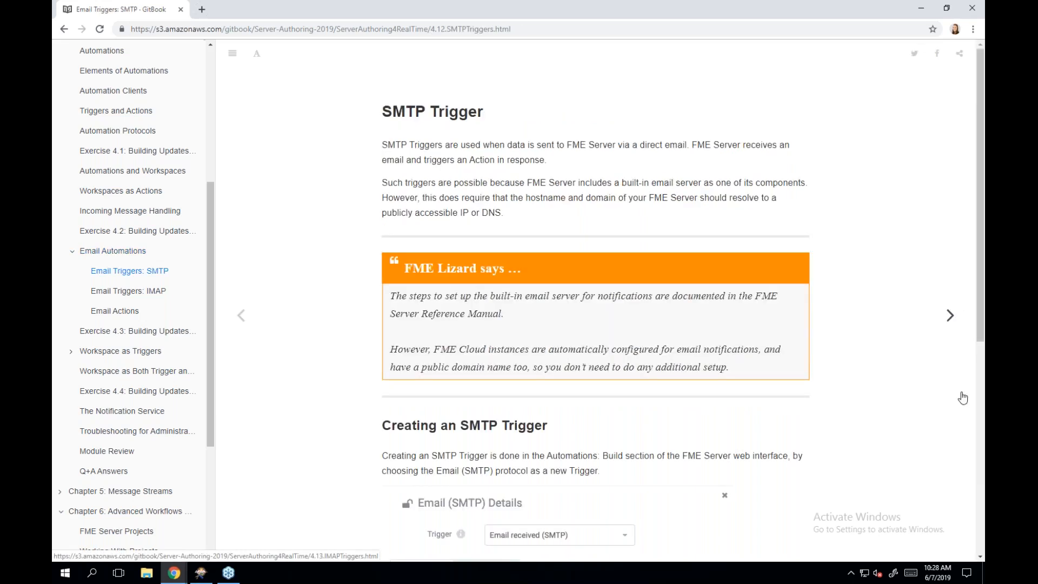
scroll(899, 411, down, 1)
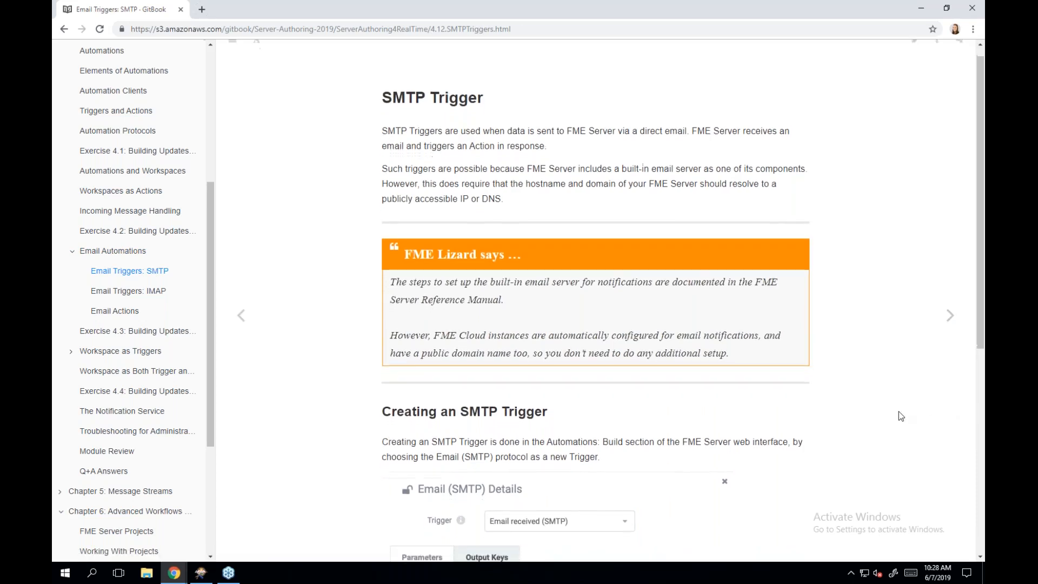
scroll(898, 411, down, 1)
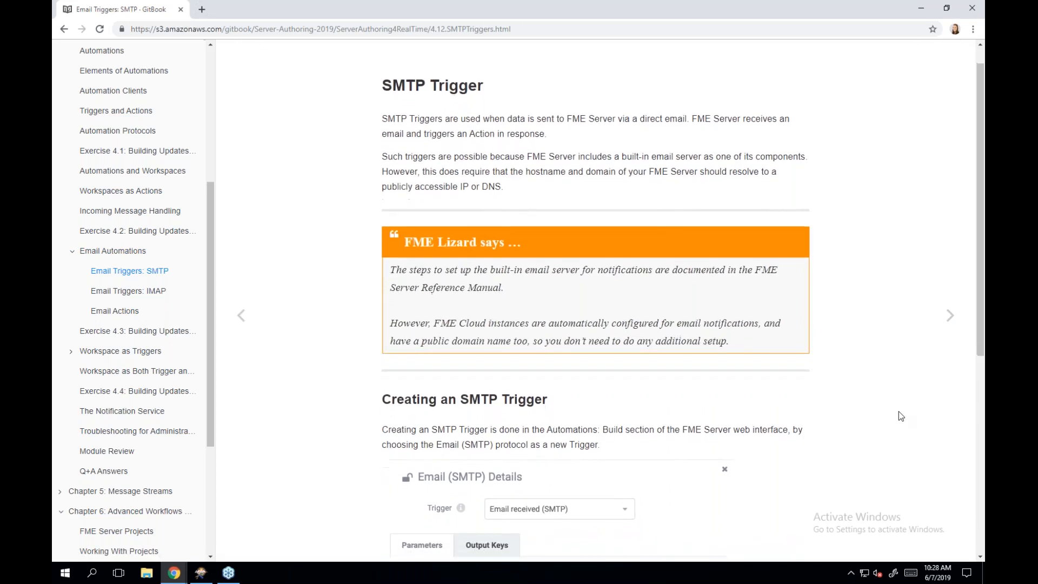
scroll(898, 412, down, 3)
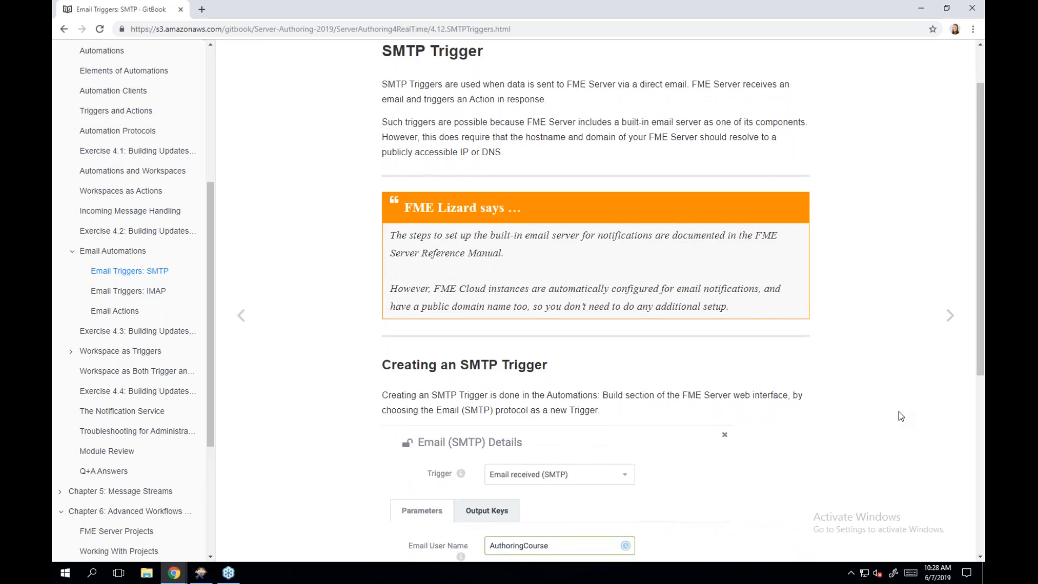
scroll(898, 412, down, 1)
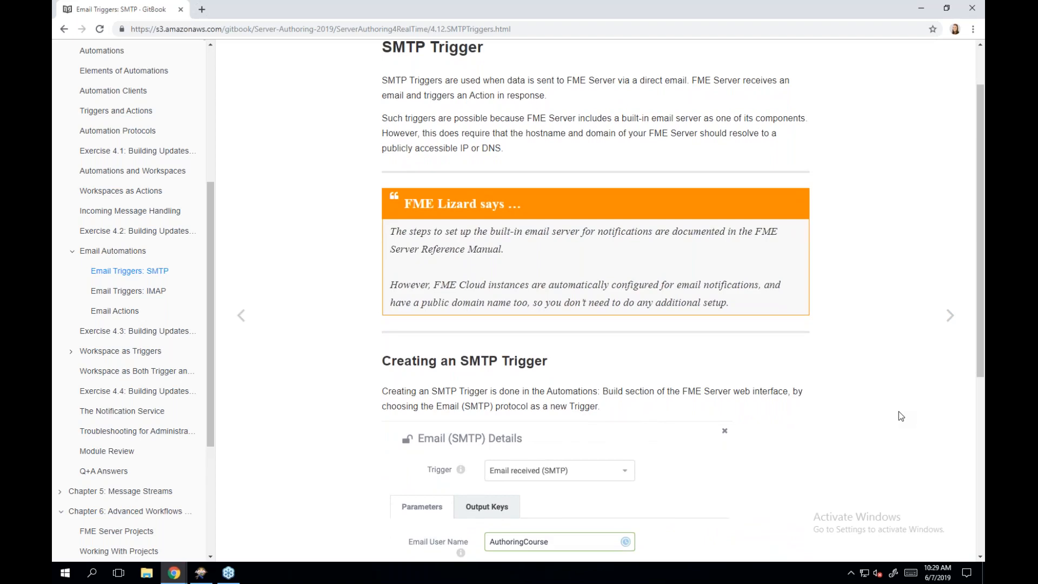
scroll(899, 416, down, 2)
scroll(899, 412, down, 3)
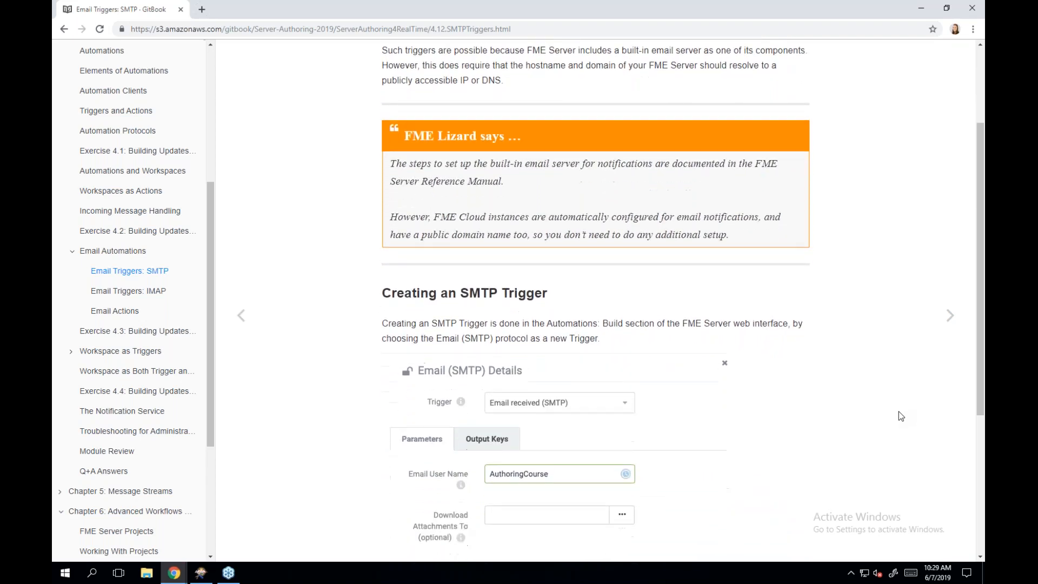
scroll(898, 415, down, 1)
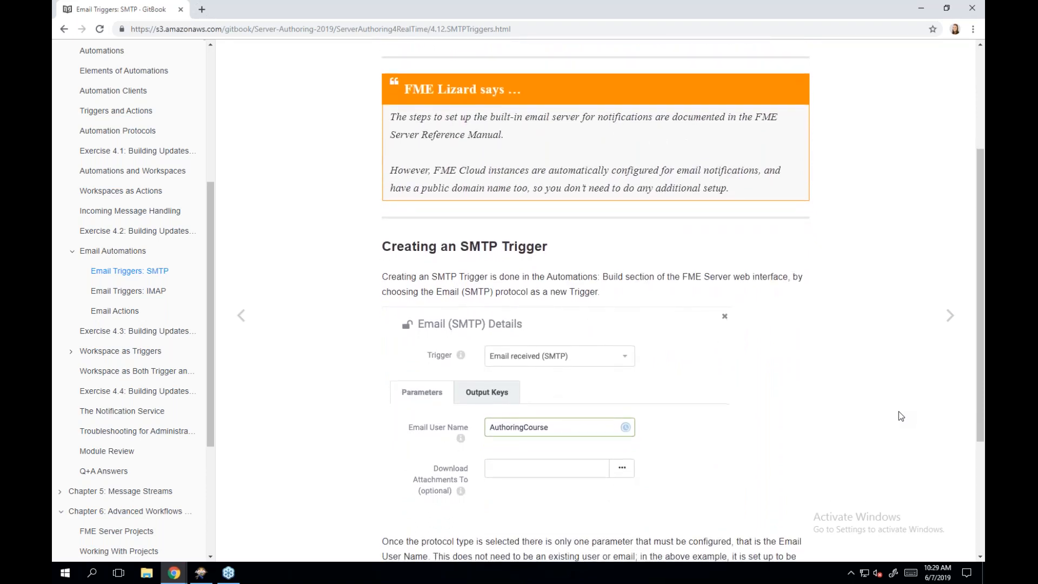
scroll(899, 413, down, 2)
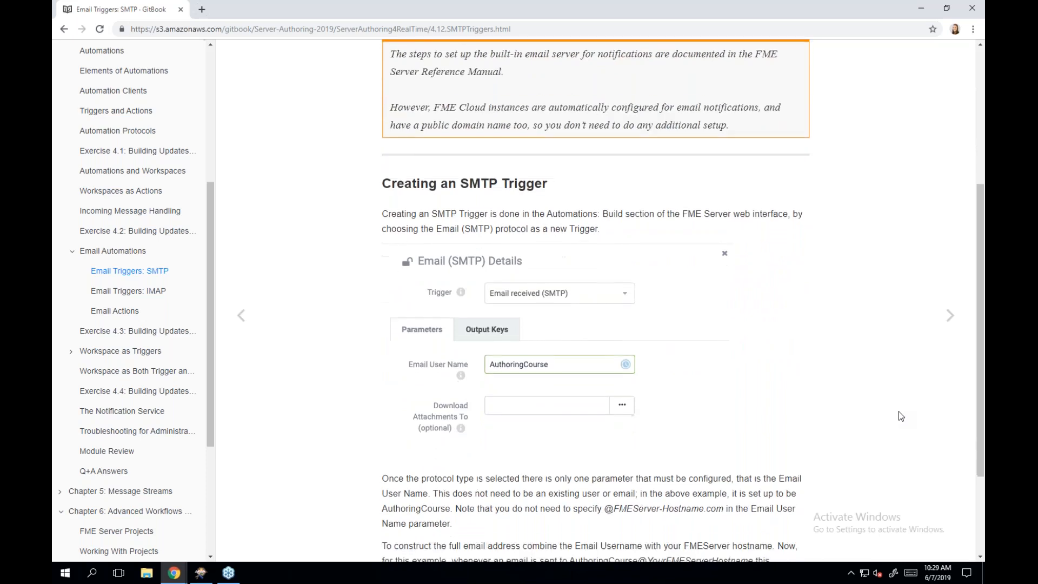
scroll(899, 412, down, 1)
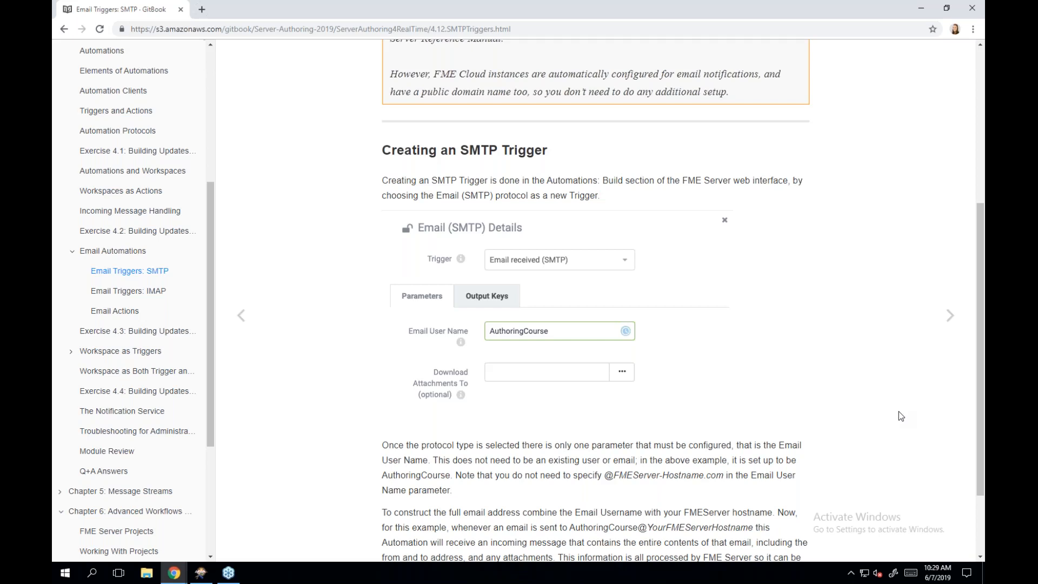
scroll(899, 412, down, 1)
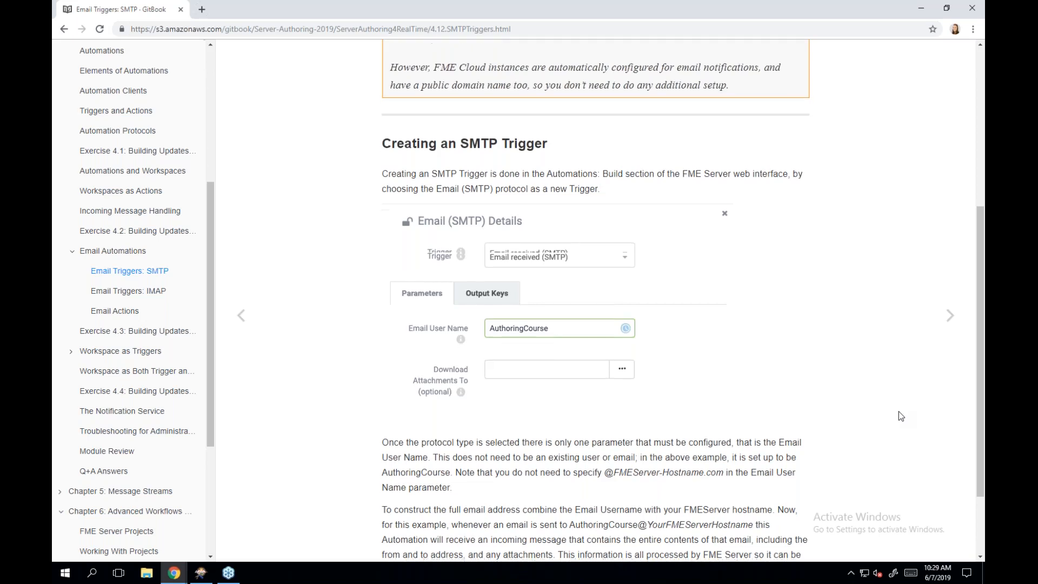
click(950, 315)
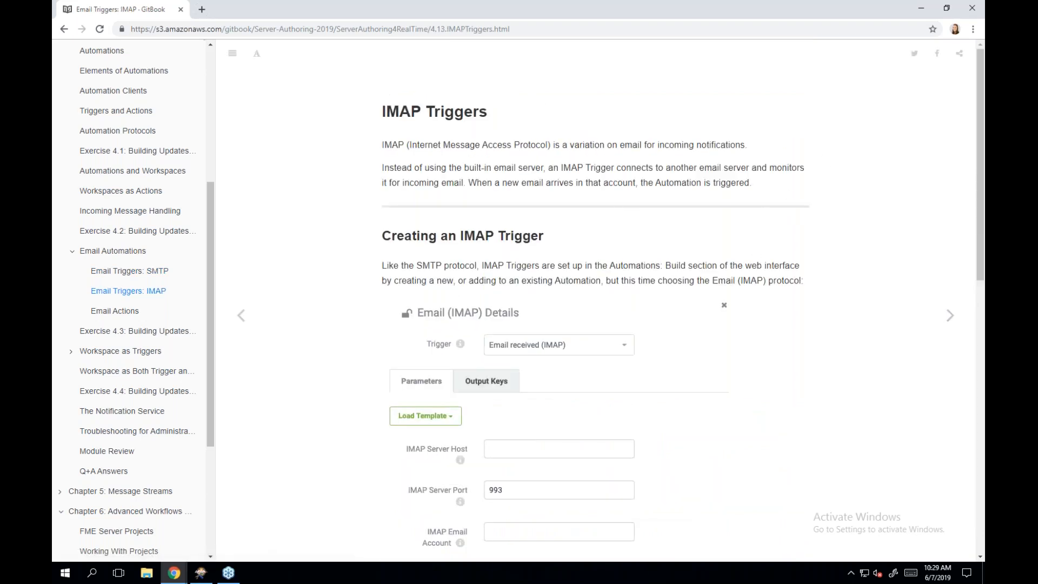
- Read through the Email Triggers: IMAP parameters, then continue to Email Actions
scroll(848, 158, down, 2)
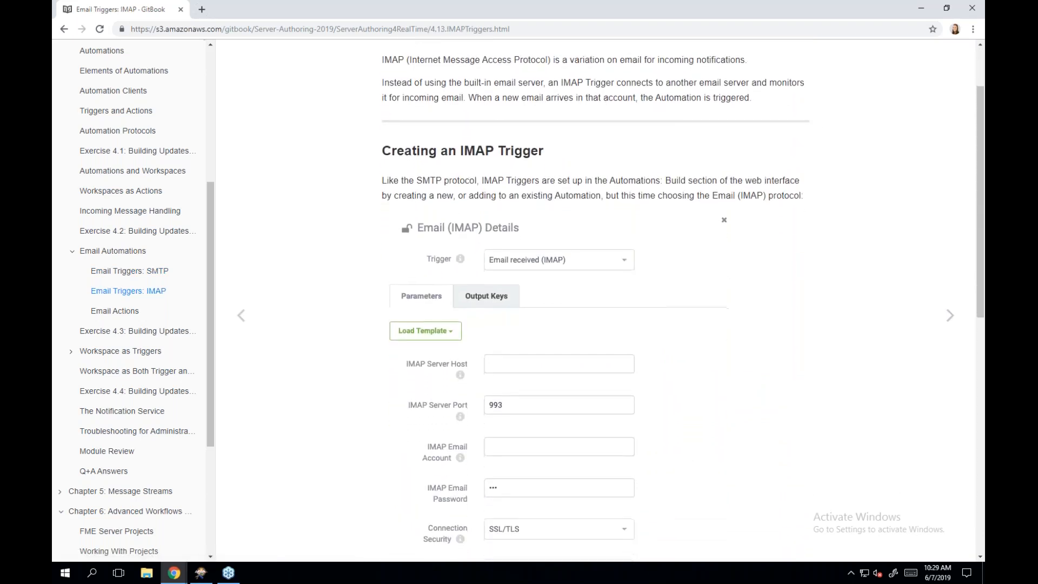
scroll(682, 300, down, 1)
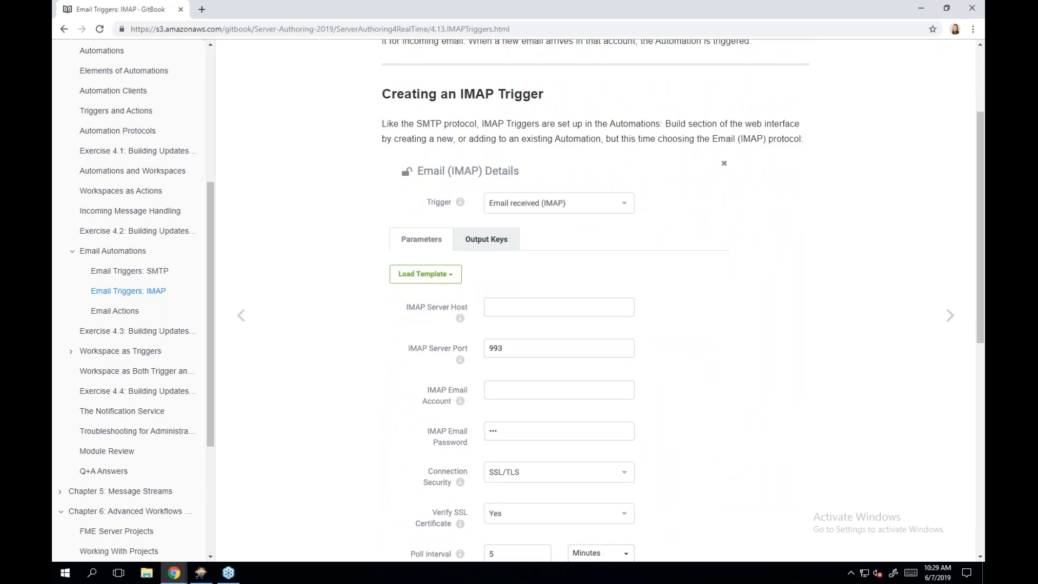
scroll(683, 300, down, 2)
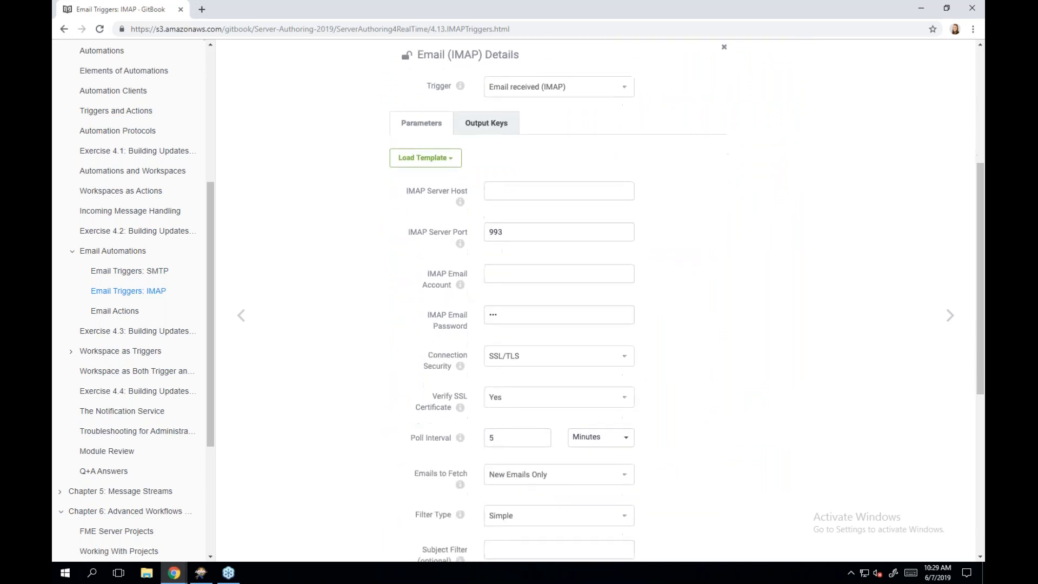
scroll(755, 276, down, 2)
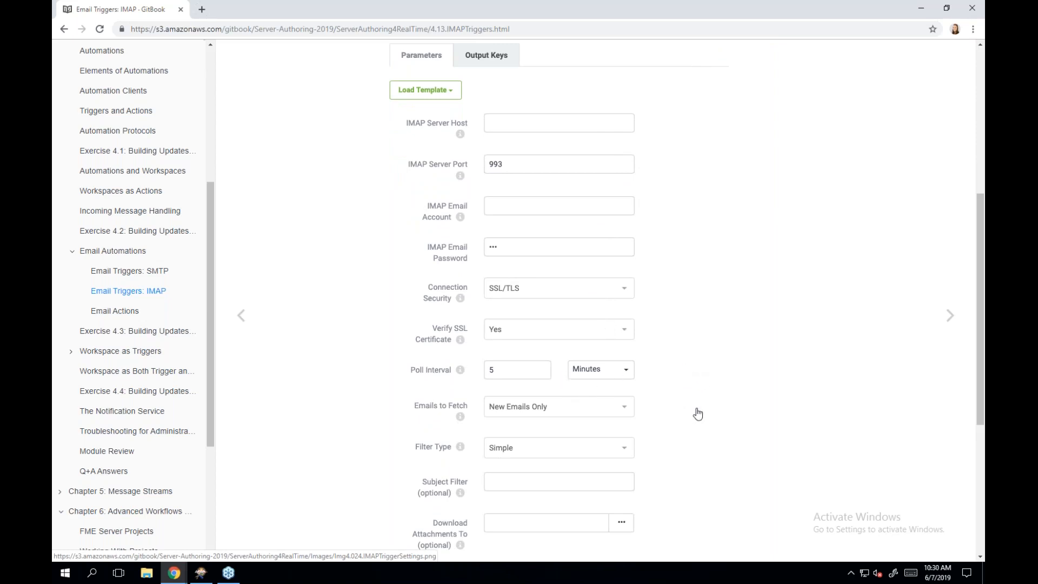
scroll(706, 417, down, 4)
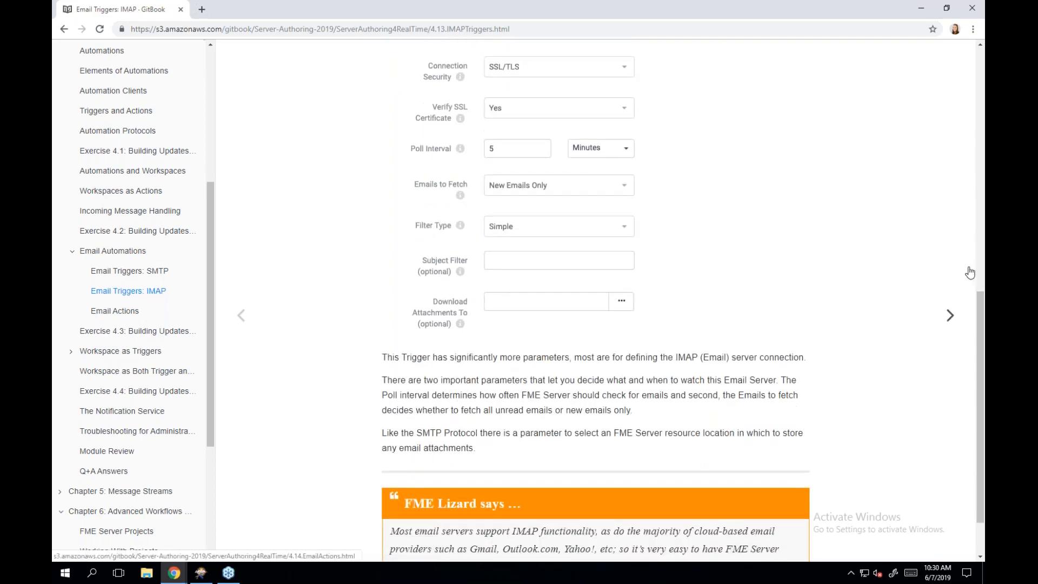
click(949, 317)
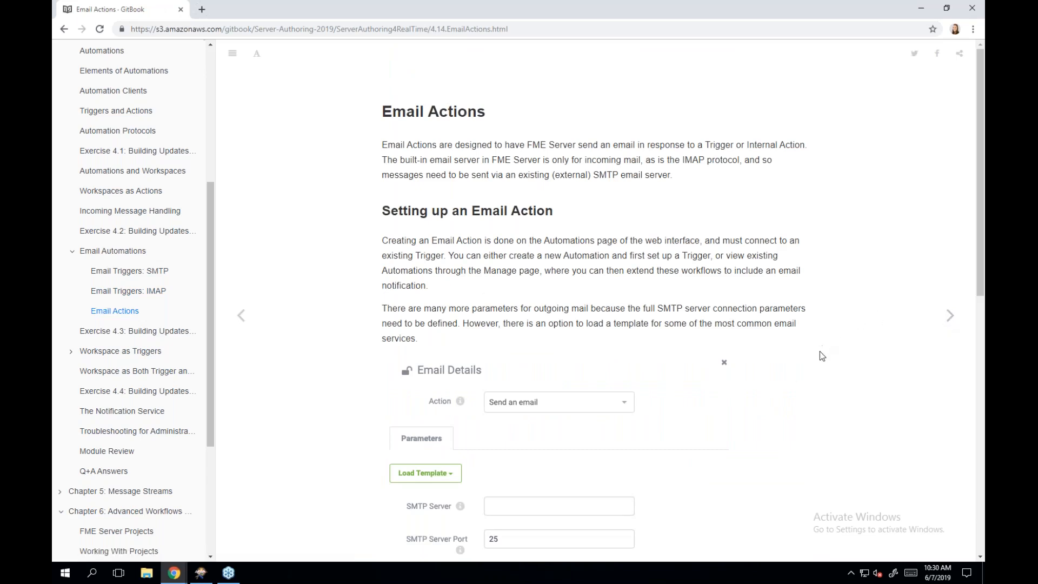
scroll(820, 352, down, 2)
scroll(819, 352, down, 1)
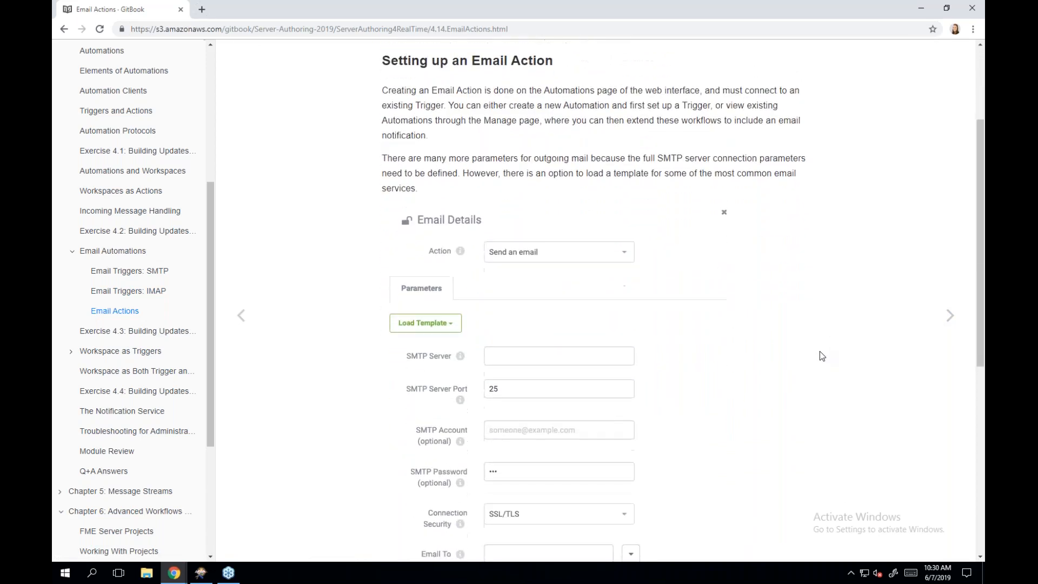
scroll(819, 351, down, 1)
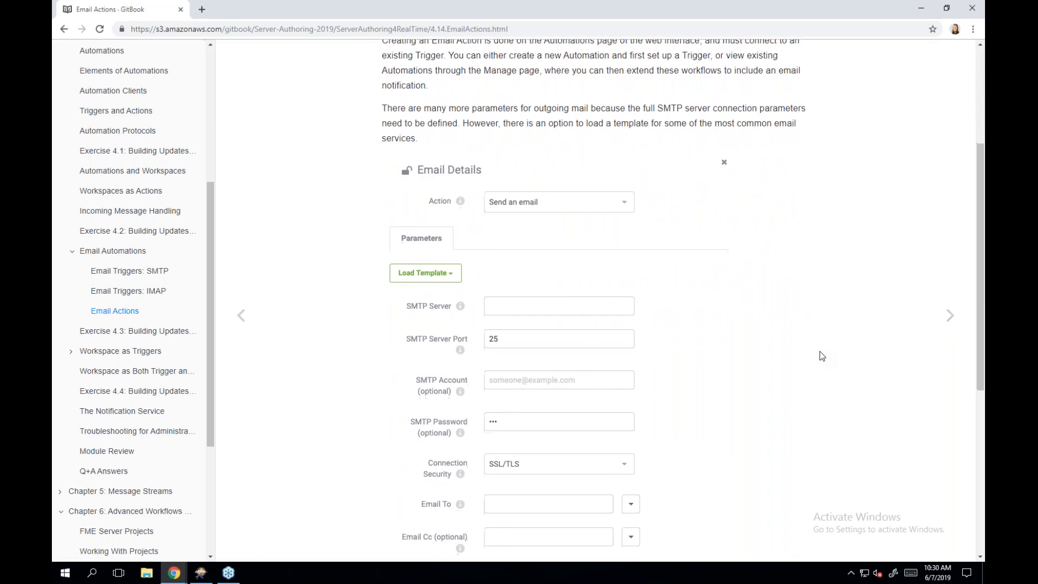
scroll(819, 352, down, 1)
scroll(820, 351, down, 3)
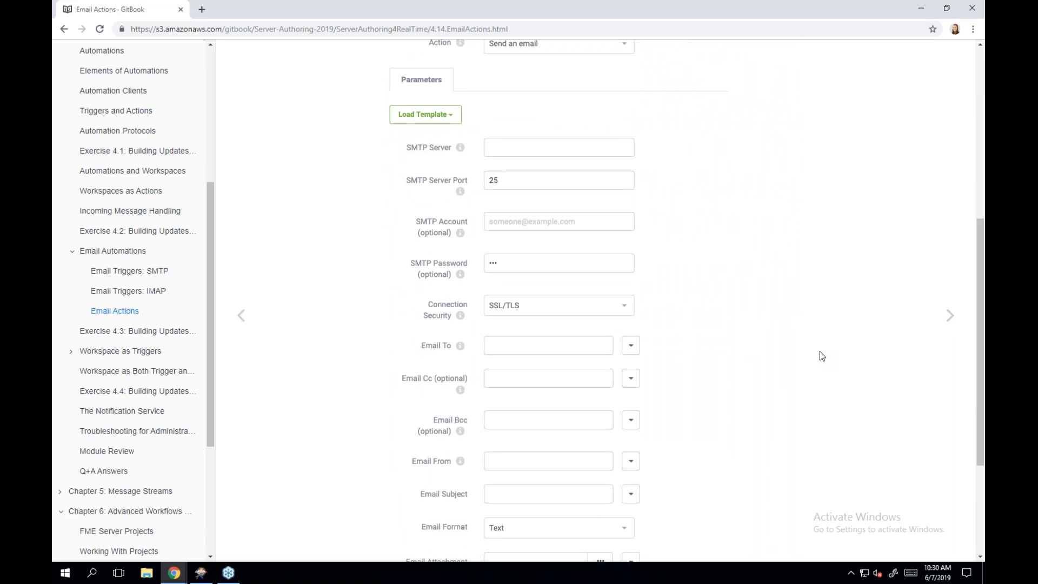
scroll(820, 351, down, 2)
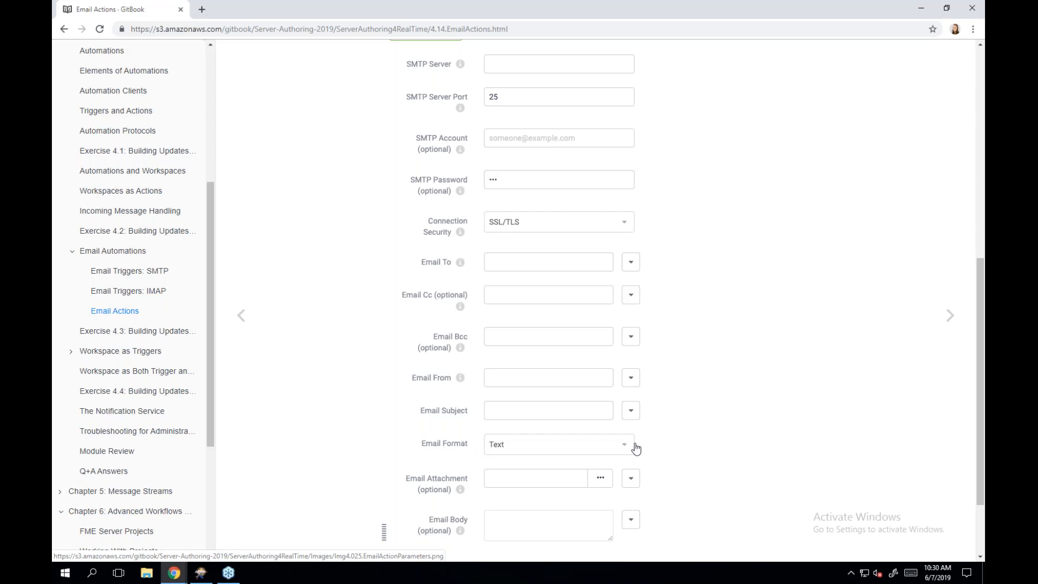
scroll(636, 449, down, 1)
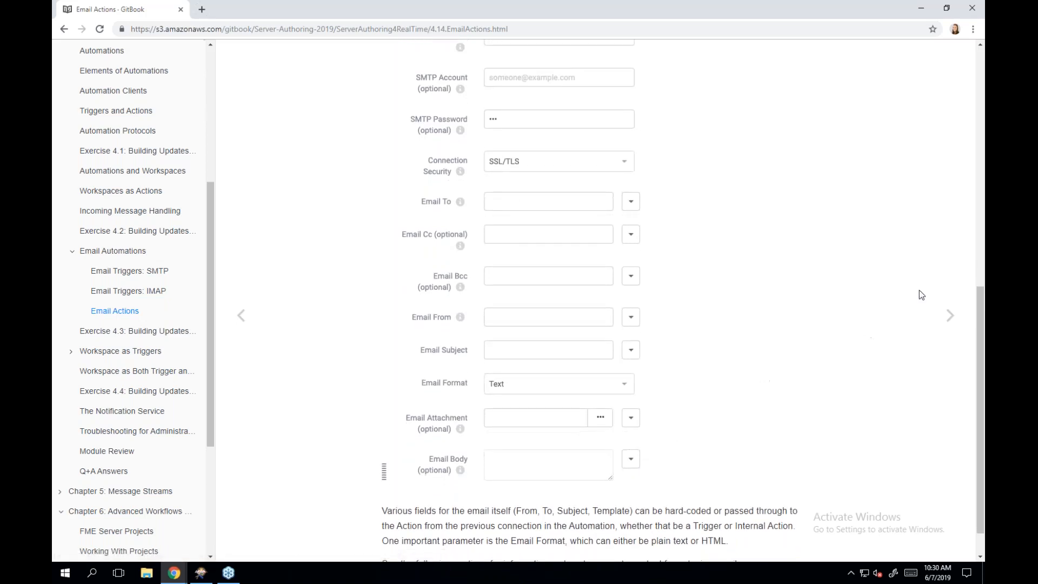
- Go to Exercise 4.3: Building Updates Automation and scroll toward Create Resource Folder
click(949, 316)
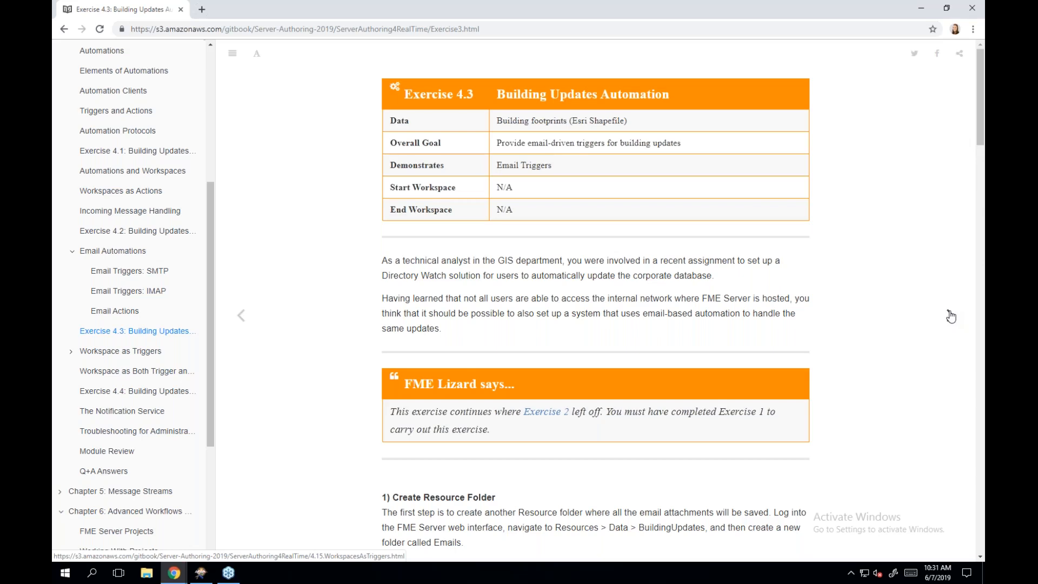
scroll(836, 318, down, 2)
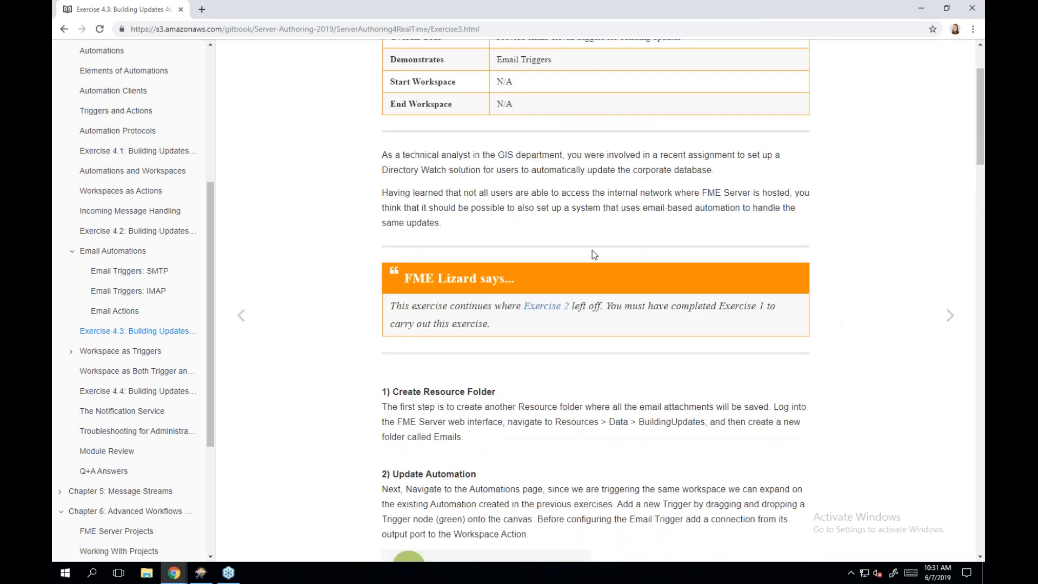
- Shrink the Exercise 4.3 manual beside the Completed Jobs page and scroll to its Emails folder steps
drag(656, 9, 55, 231)
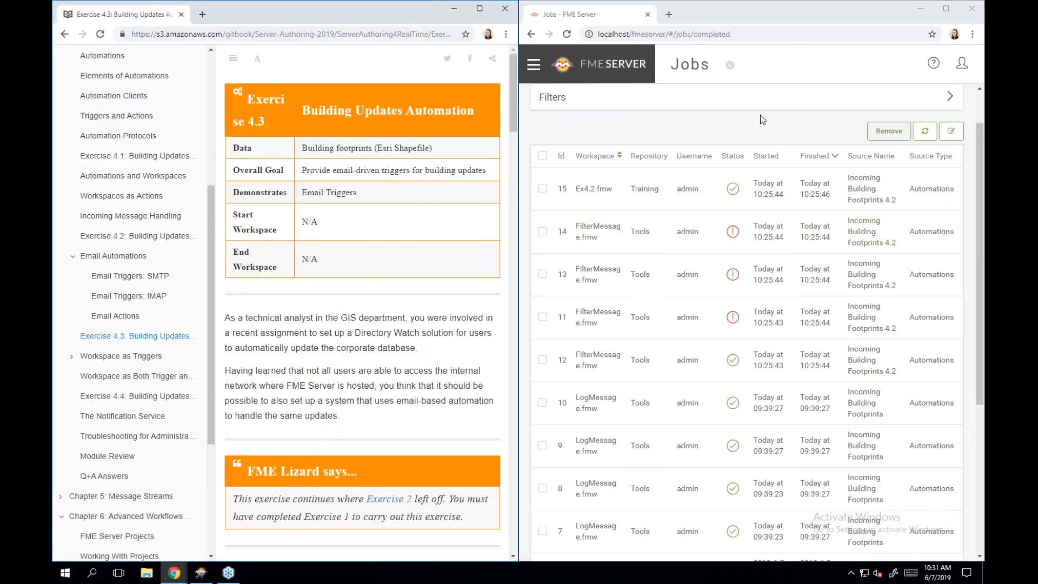
scroll(436, 294, down, 3)
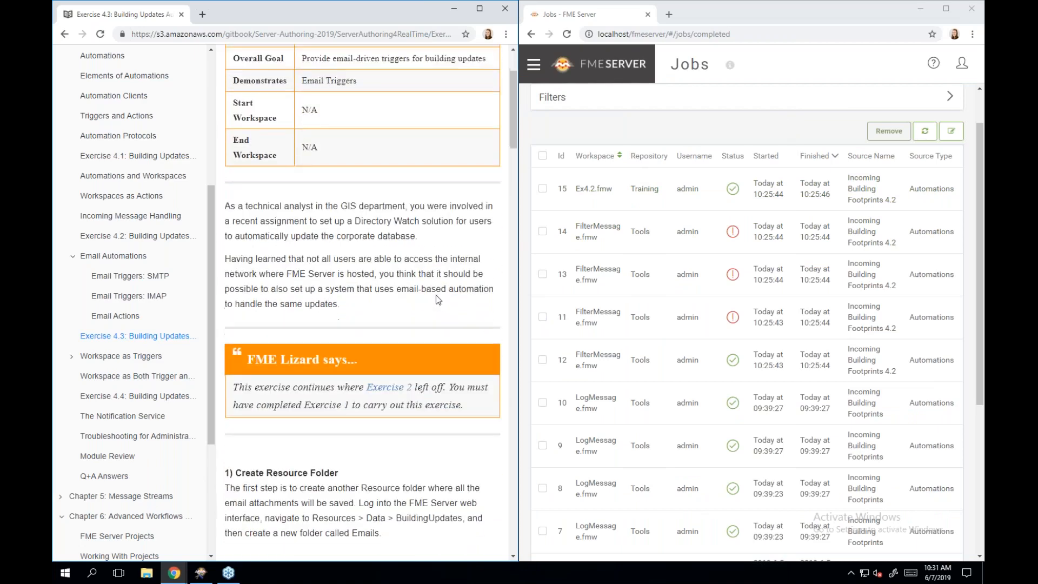
scroll(435, 294, down, 3)
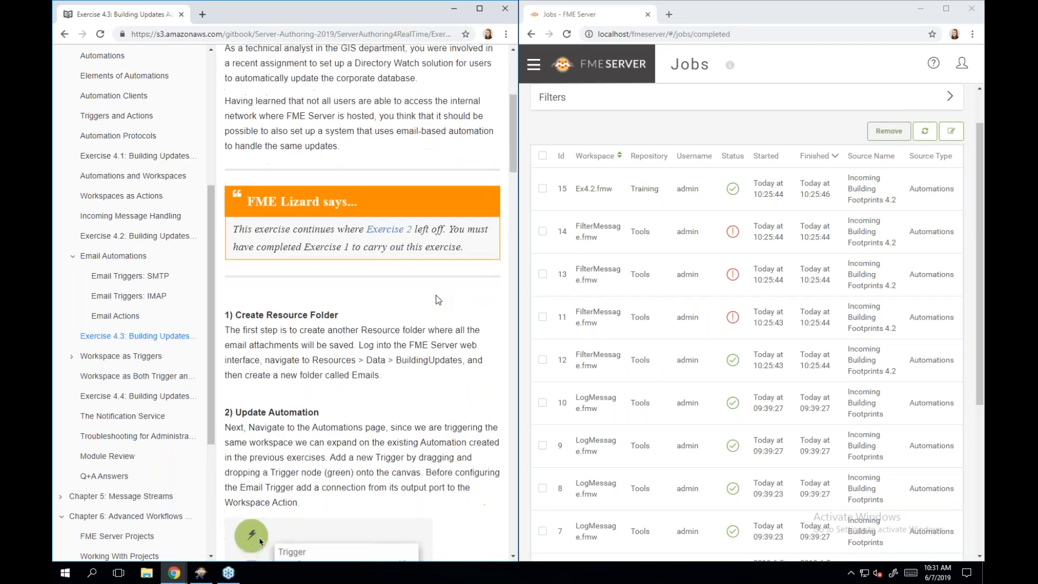
scroll(436, 296, down, 1)
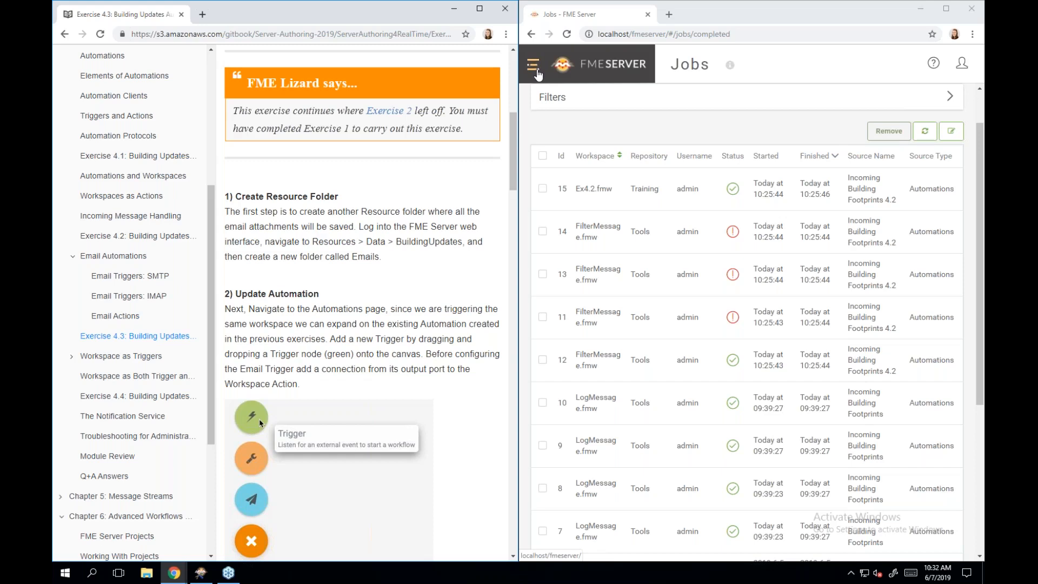
- Browse to Resources > Data > BuildingUpdates to list the eight update001 and update002 files
click(536, 74)
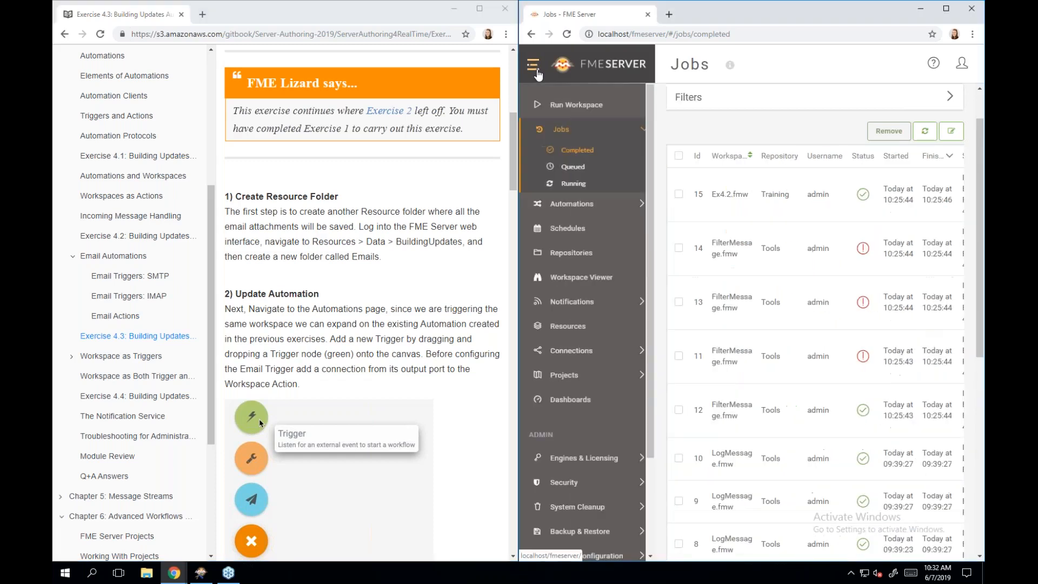
click(610, 332)
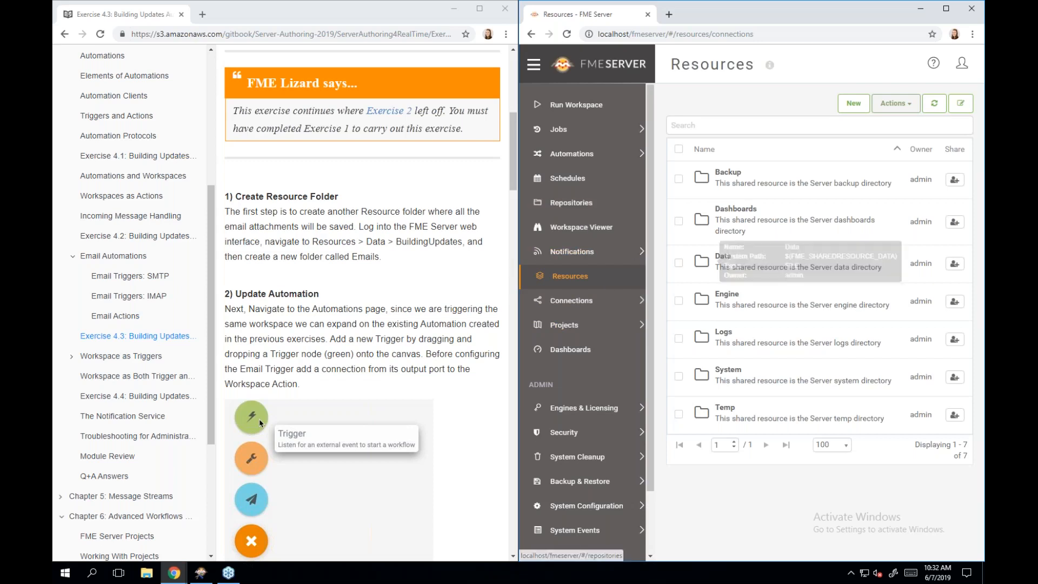
click(733, 265)
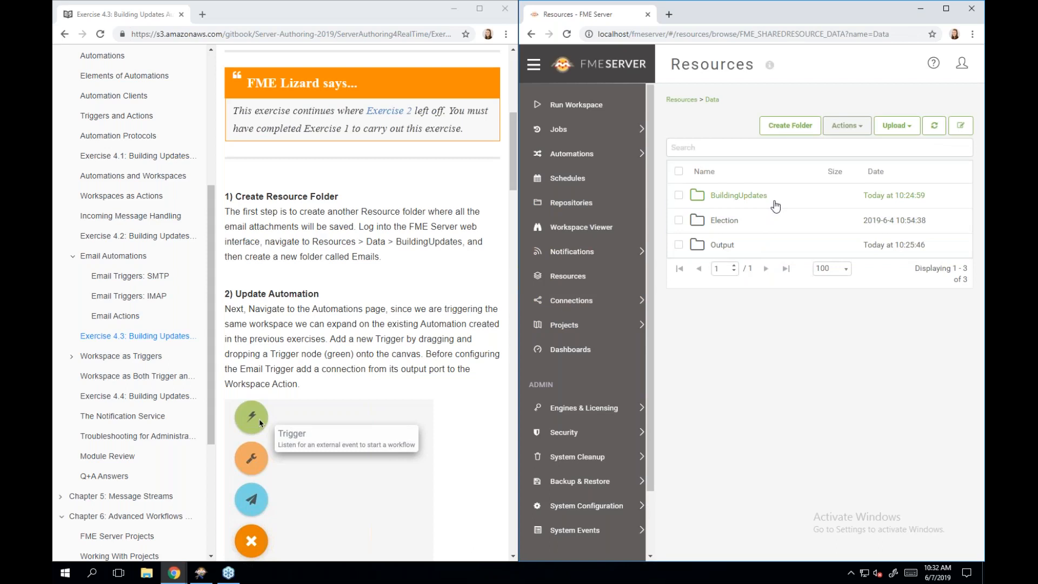
click(776, 206)
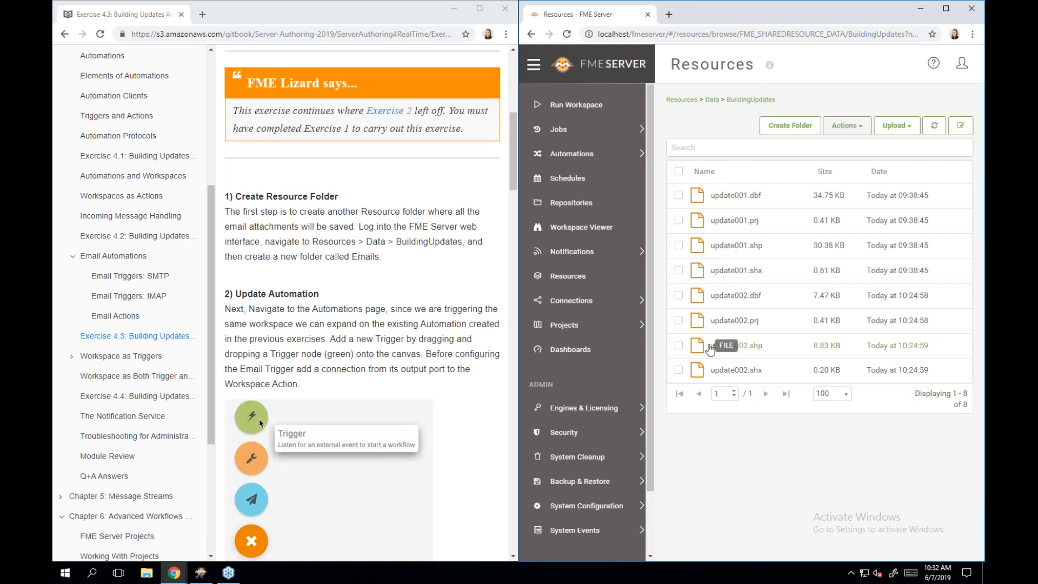
- Create a folder named 'Emails' inside BuildingUpdates
click(790, 126)
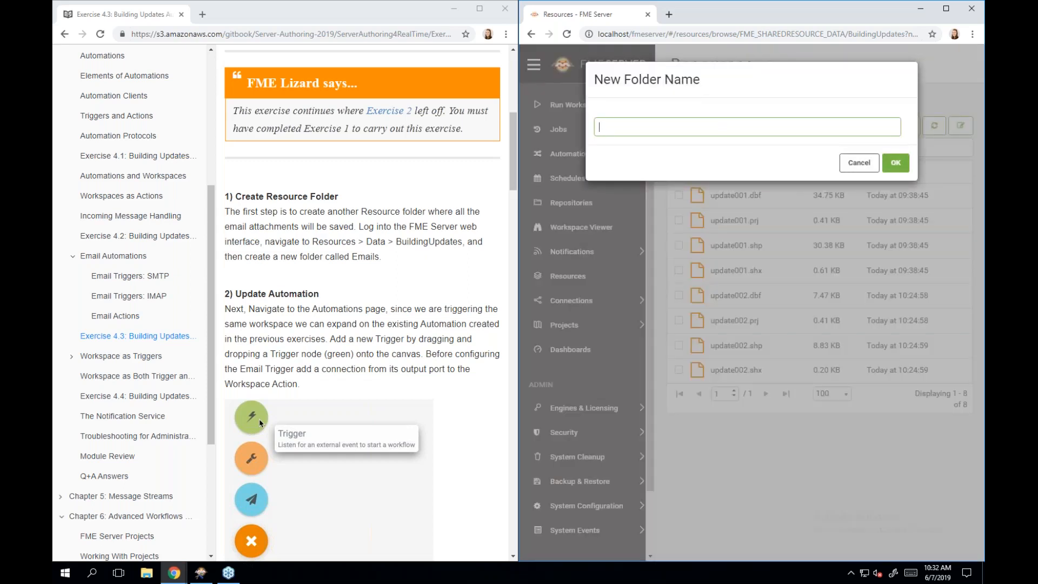
text(Emails)
click(900, 171)
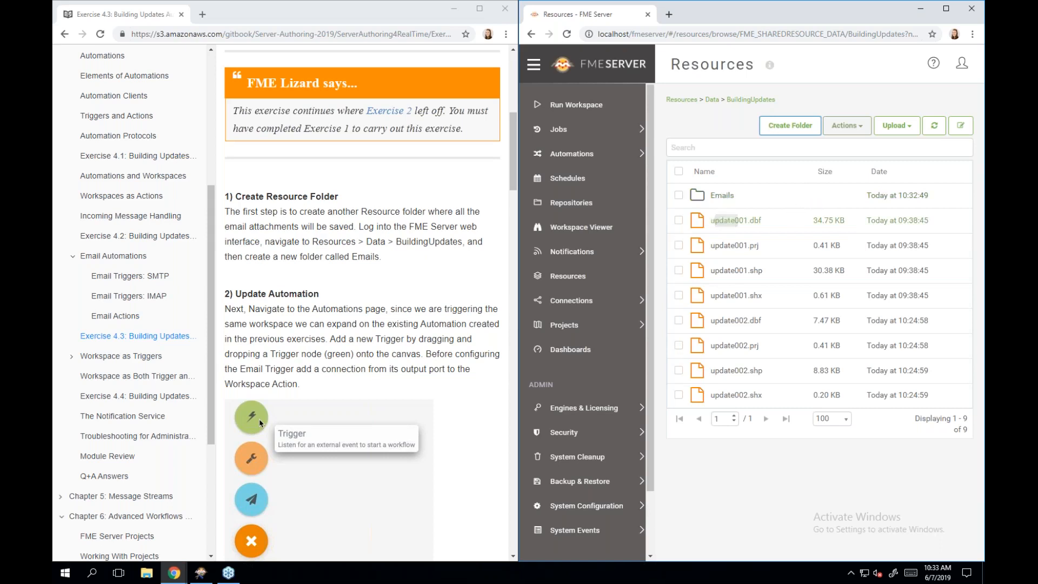
- Go to Automations > Manage to list the three automations, including Incoming Building Footprints 4.2
scroll(404, 328, down, 2)
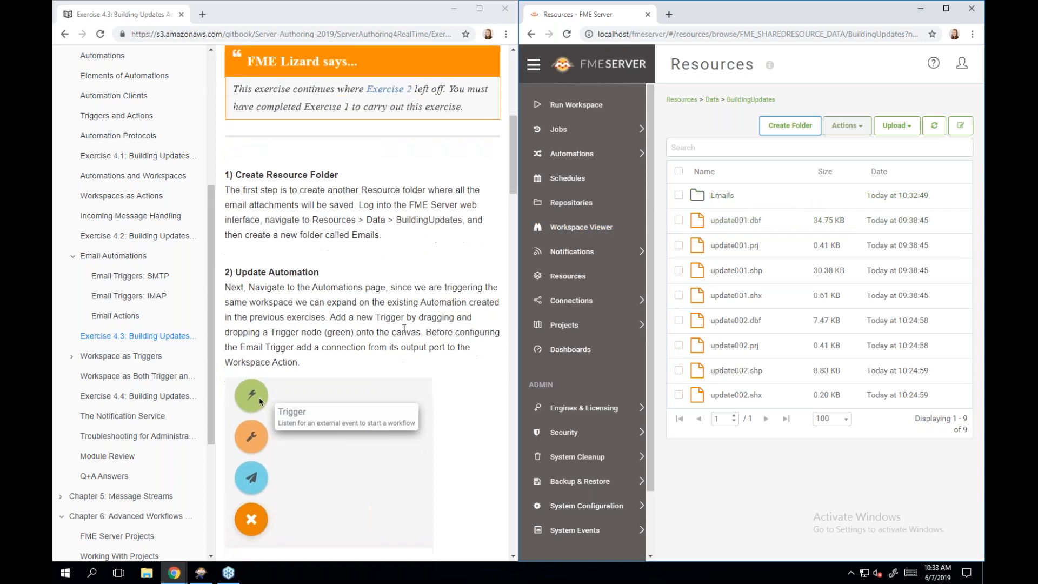
scroll(404, 328, down, 2)
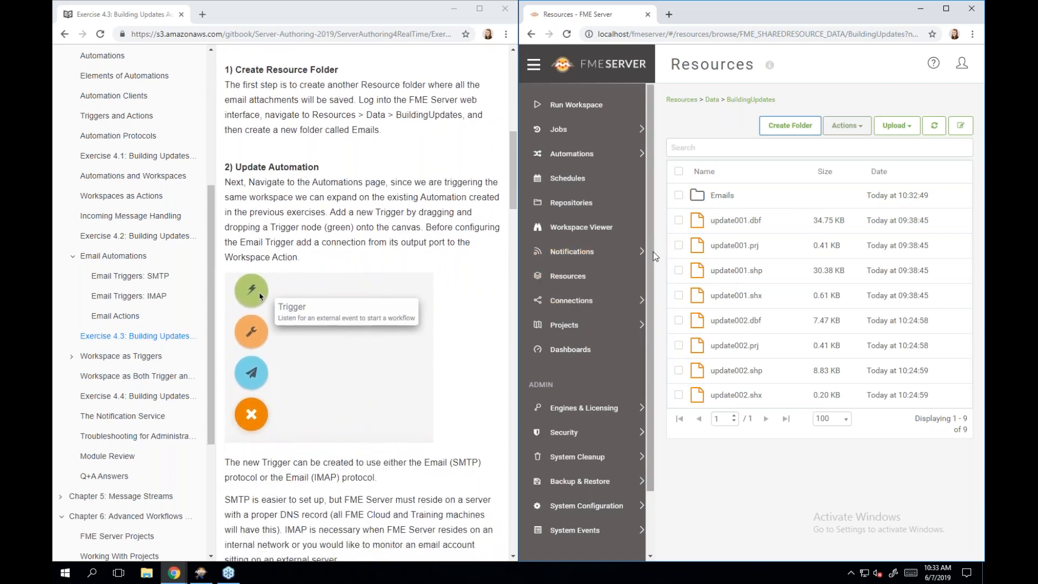
click(588, 156)
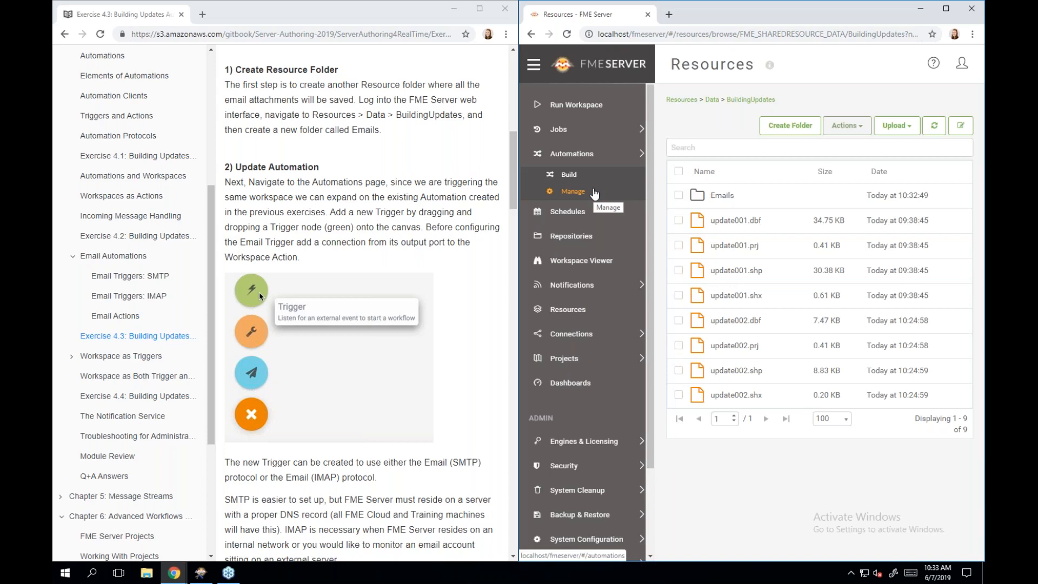
click(595, 192)
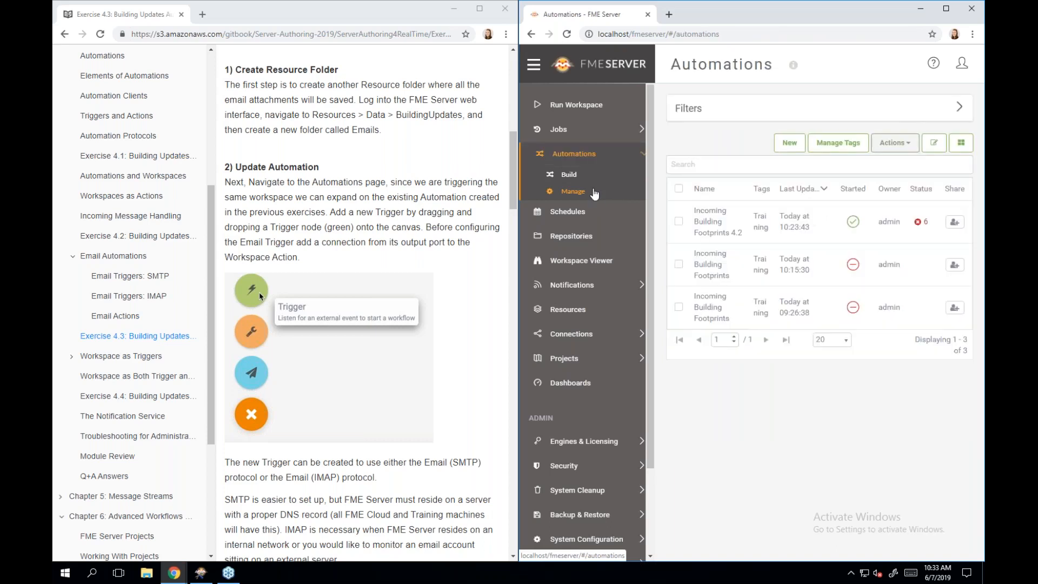
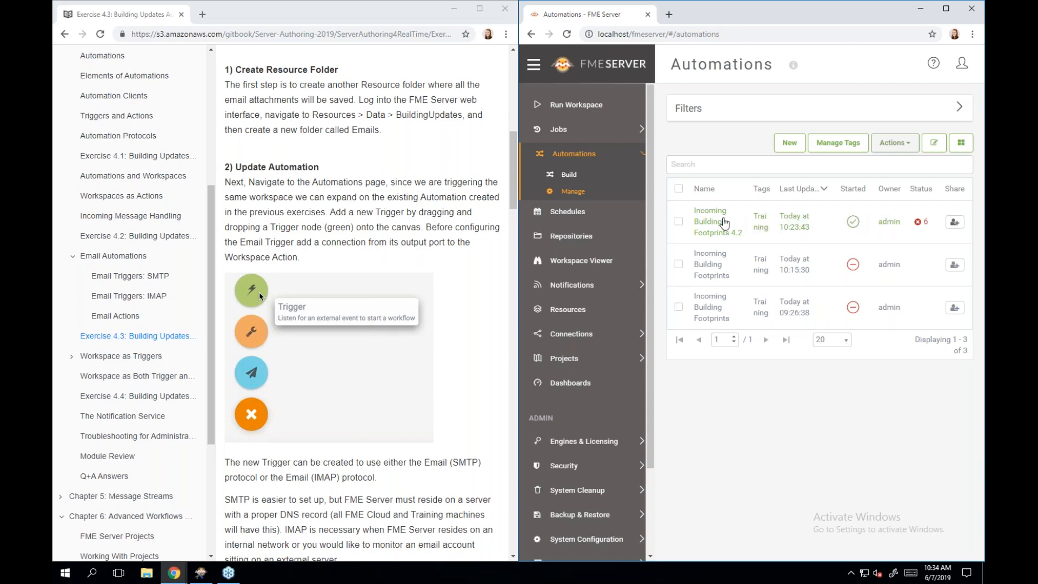
- Open the Incoming Building Footprints 4.2 automation, widen the canvas, and stop the automation
click(724, 223)
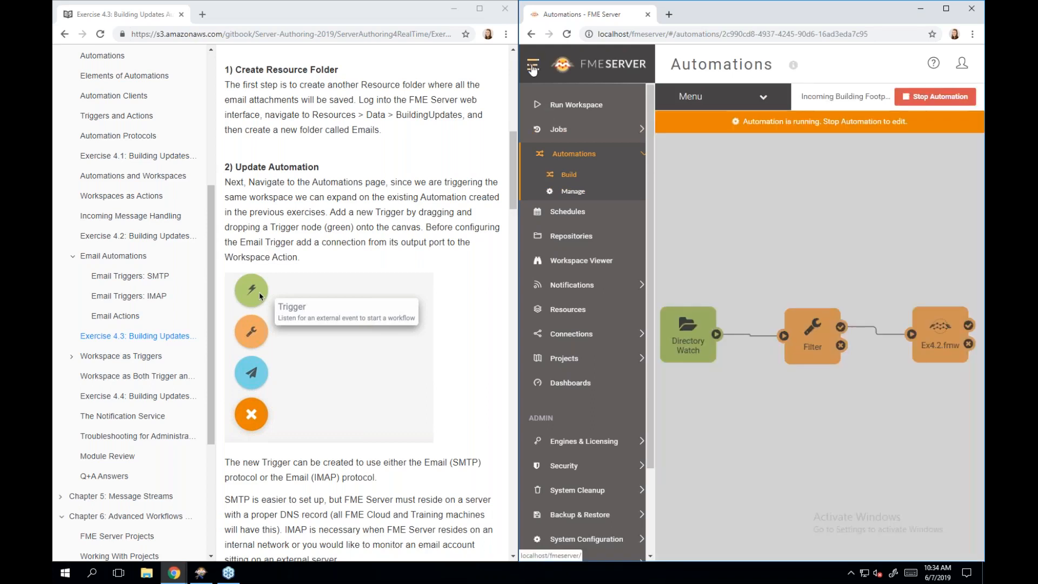
click(533, 65)
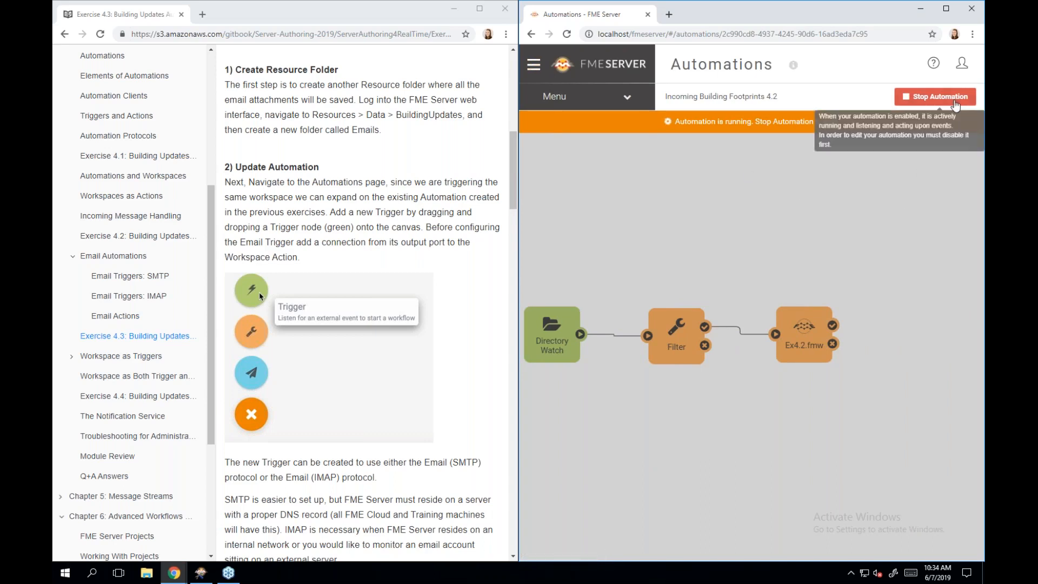
click(936, 97)
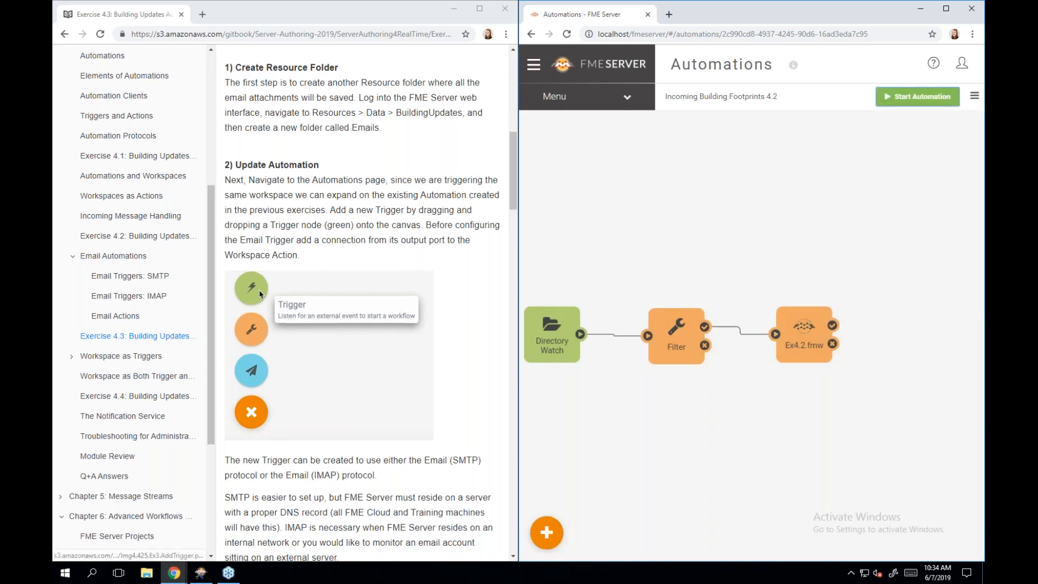
scroll(330, 357, down, 1)
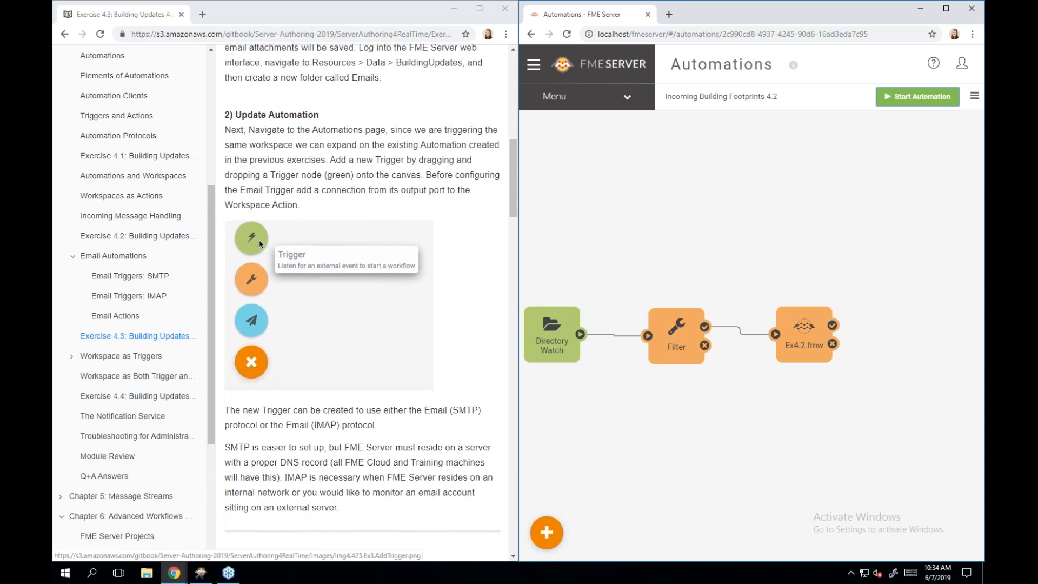
scroll(362, 303, down, 1)
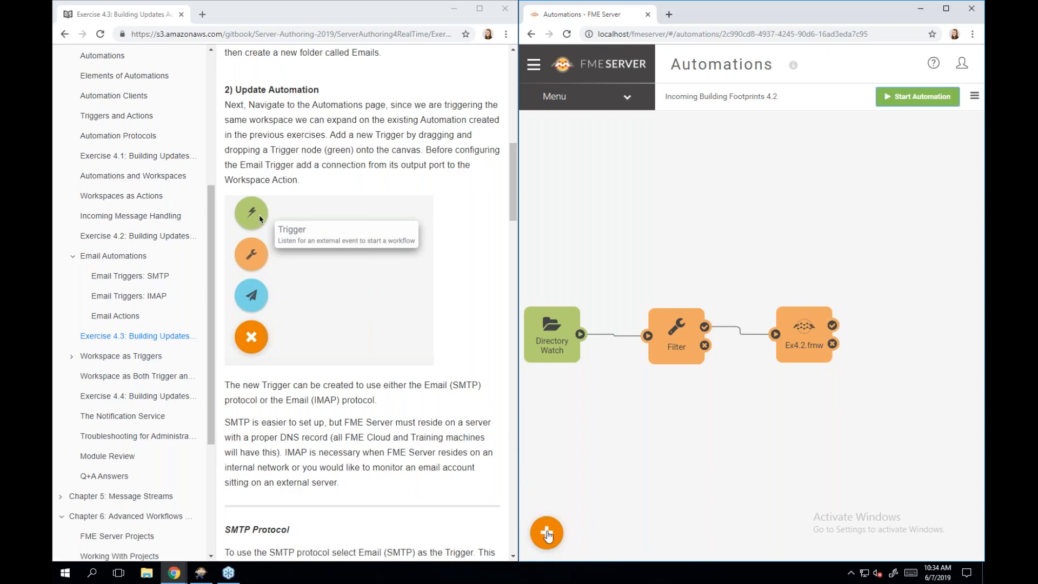
- Place a new Trigger node above Filter on the canvas and bring up its Trigger Details
click(547, 534)
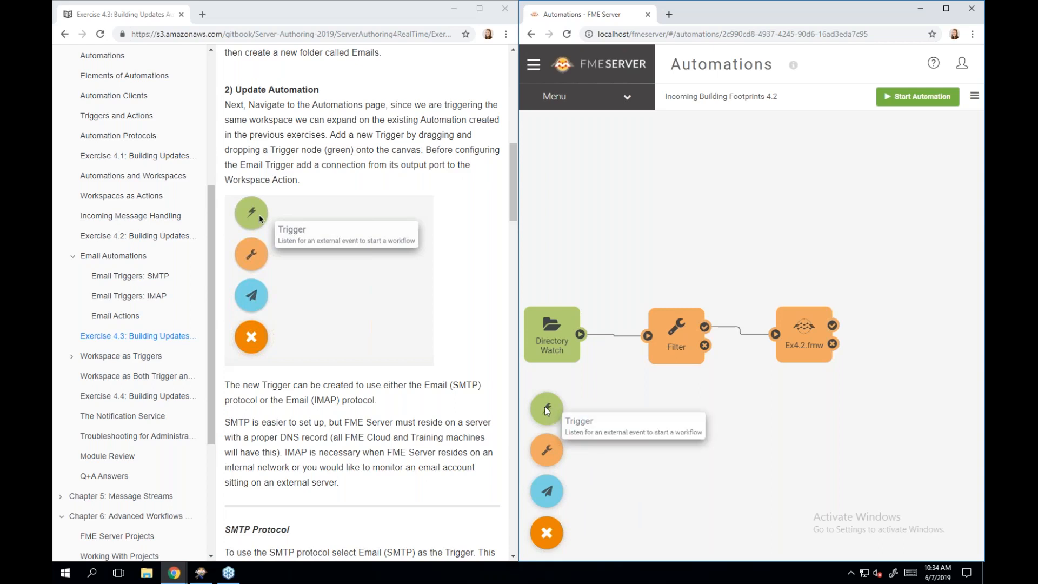
drag(555, 401, 657, 204)
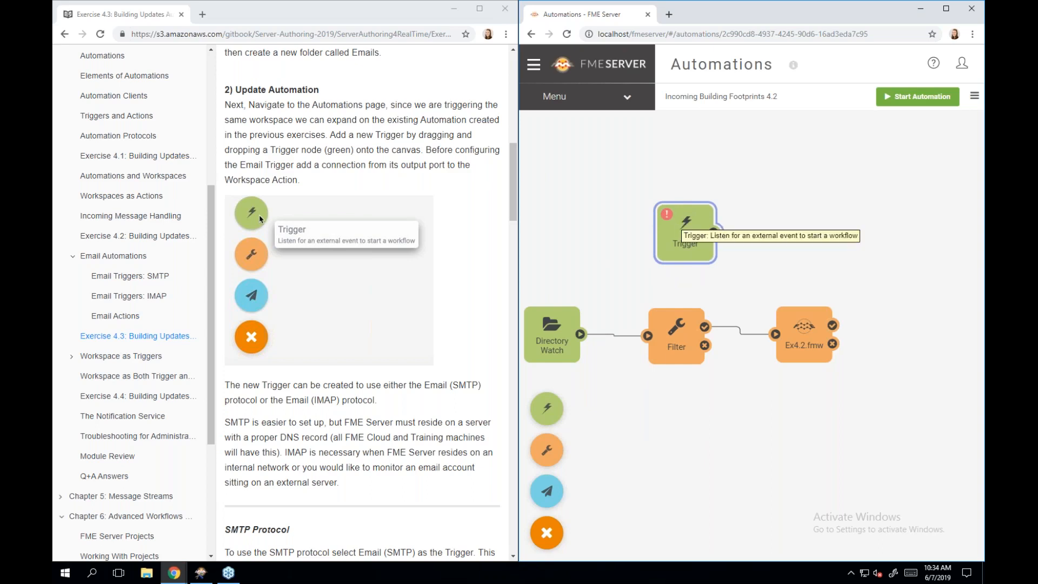
click(683, 222)
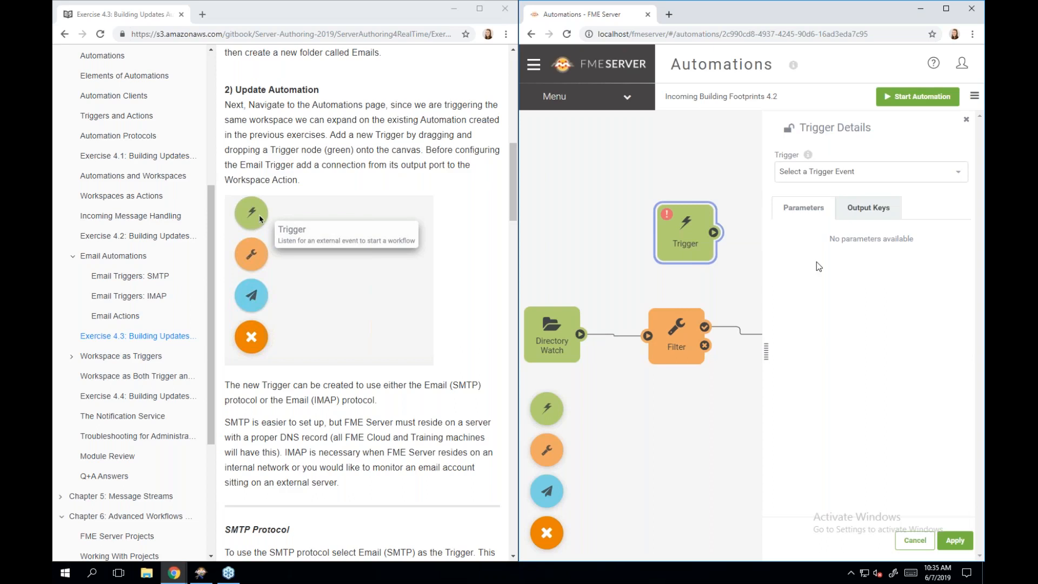
scroll(400, 373, down, 3)
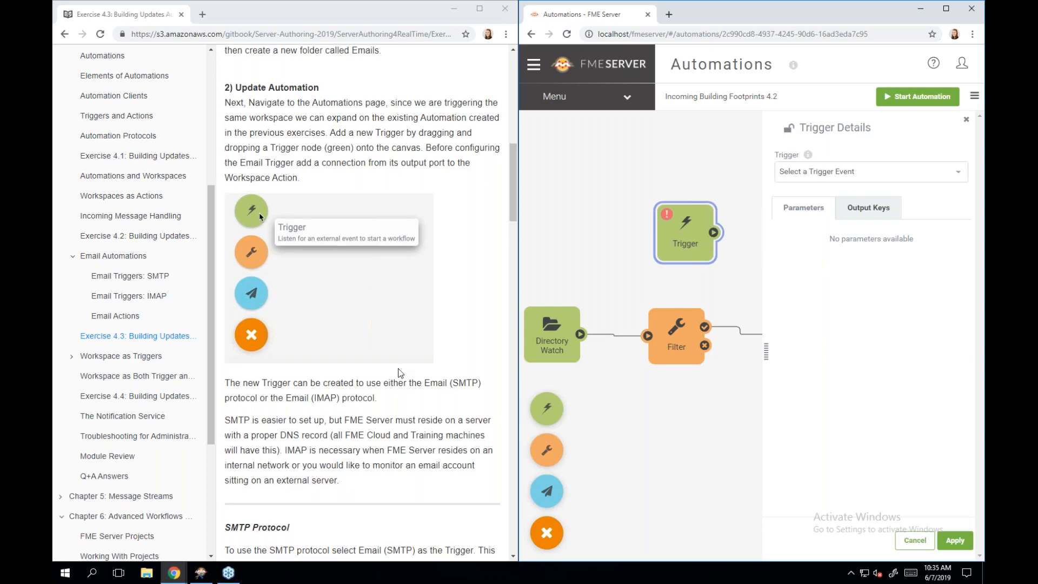
scroll(400, 373, down, 3)
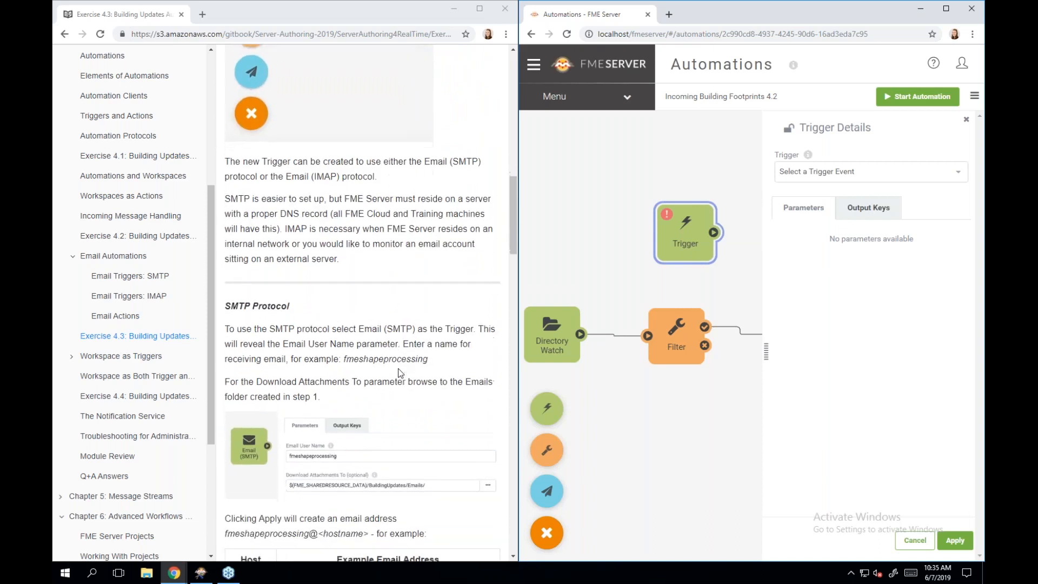
scroll(398, 369, down, 2)
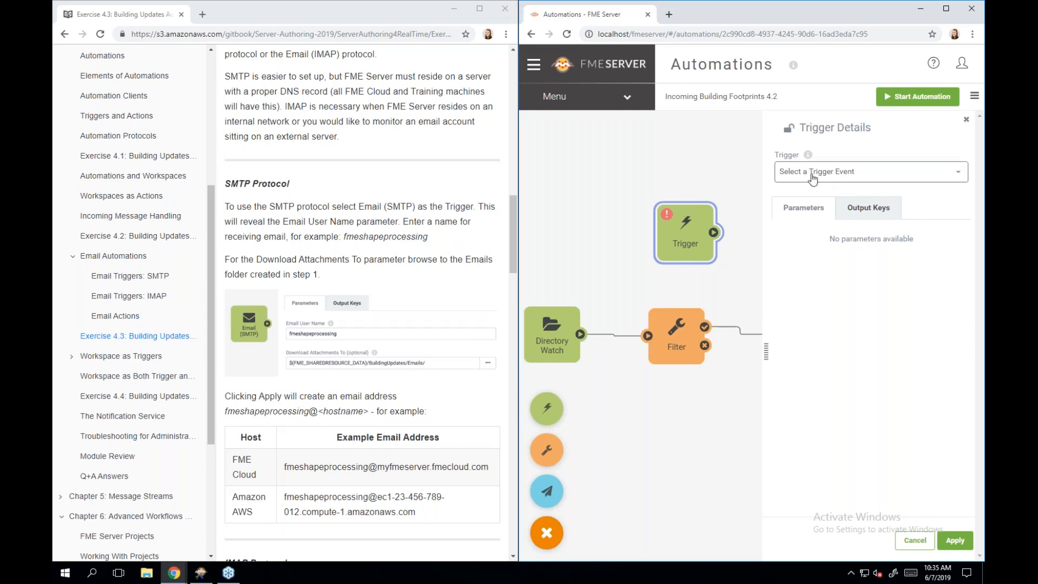
- Set the trigger to Email received (SMTP) with email user name fmeshapeprocessing
click(845, 176)
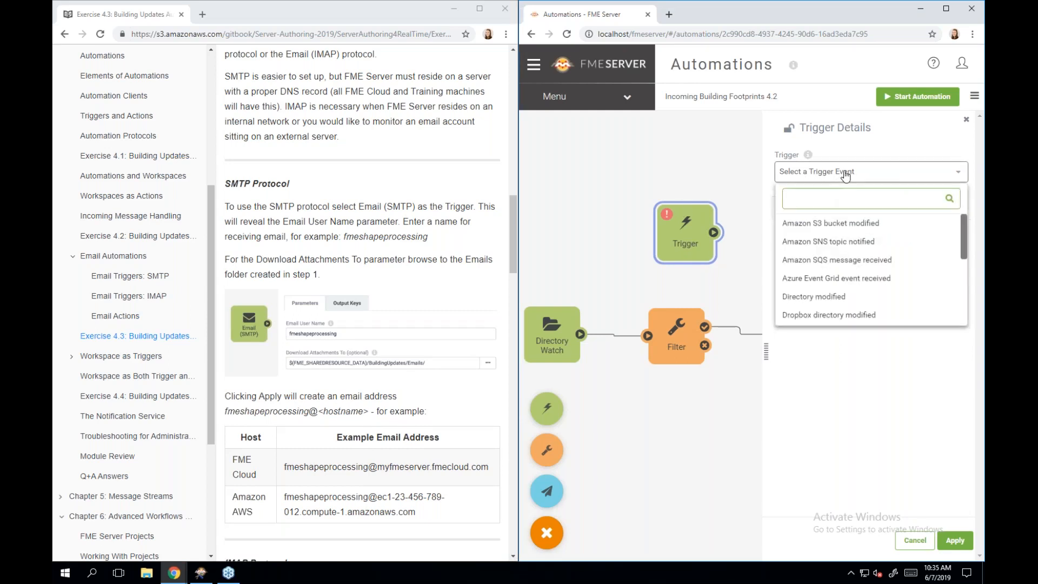
scroll(835, 295, down, 3)
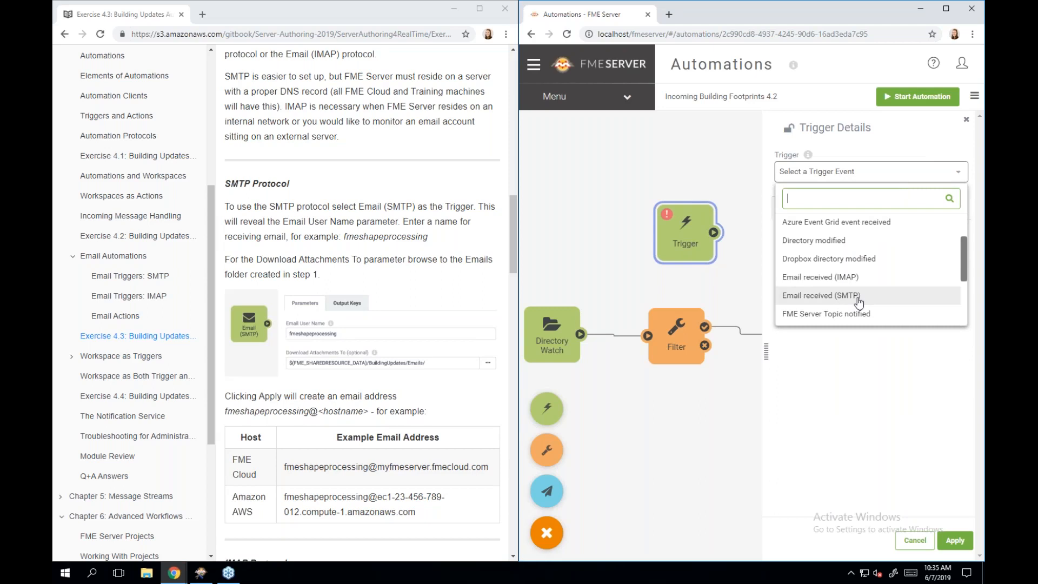
click(859, 296)
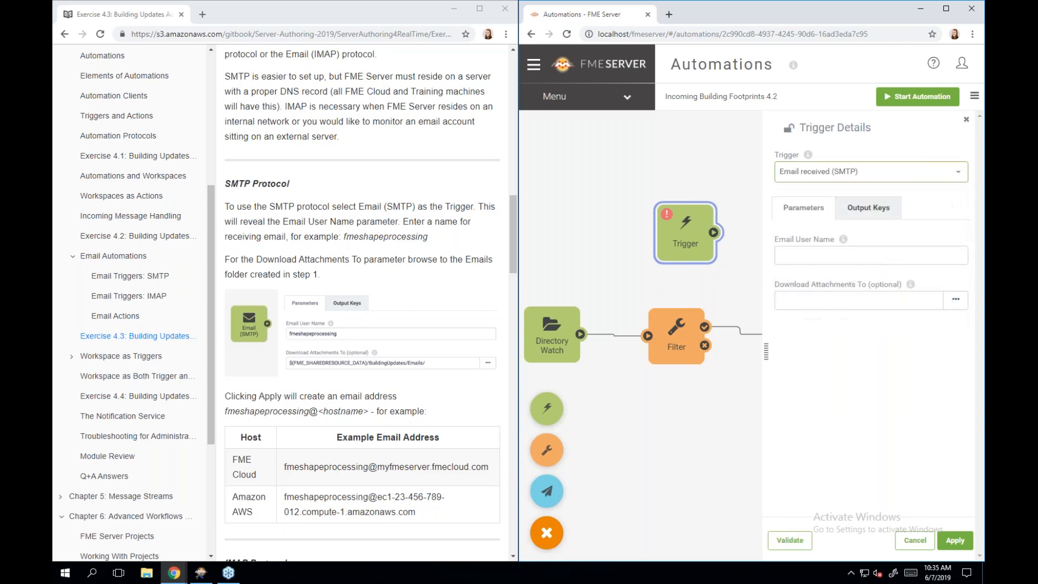
click(851, 257)
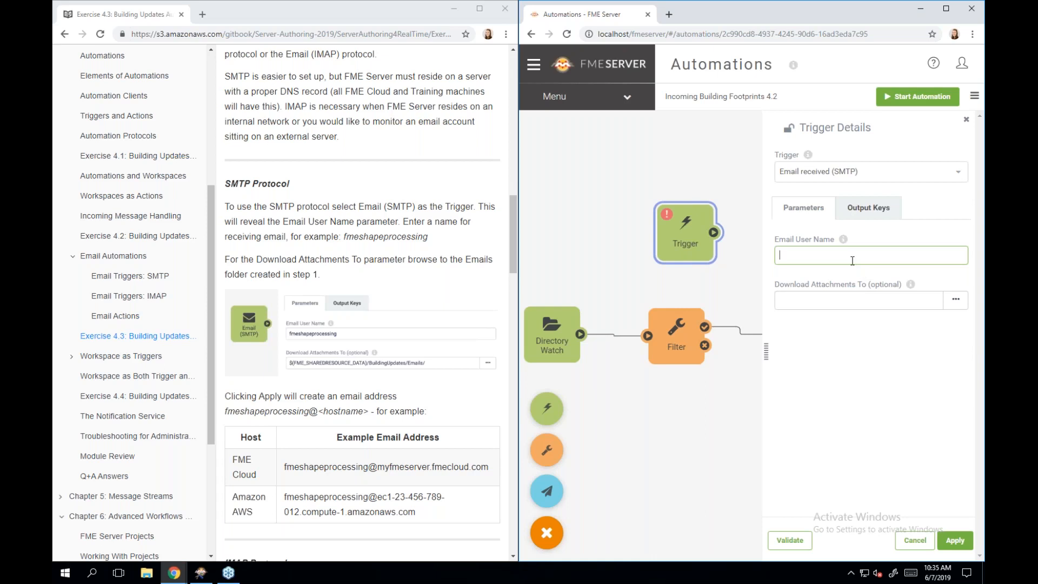
text(fmeshapre)
key(BackSpace)
key(BackSpace)
key(BackSpace)
text(eprocessing)
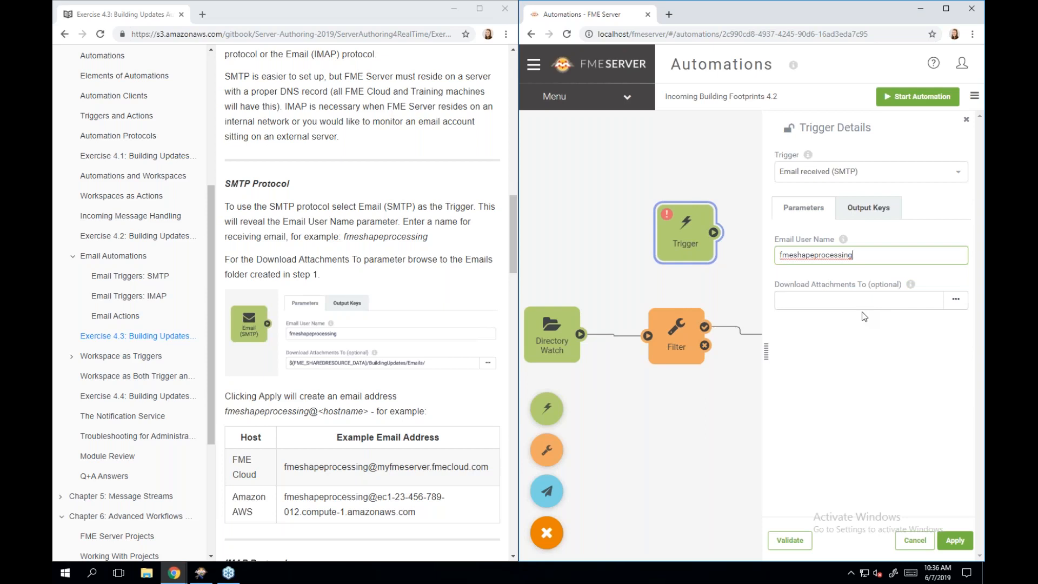
- Point Download Attachments To at the Data > BuildingUpdates > Emails folder
click(953, 306)
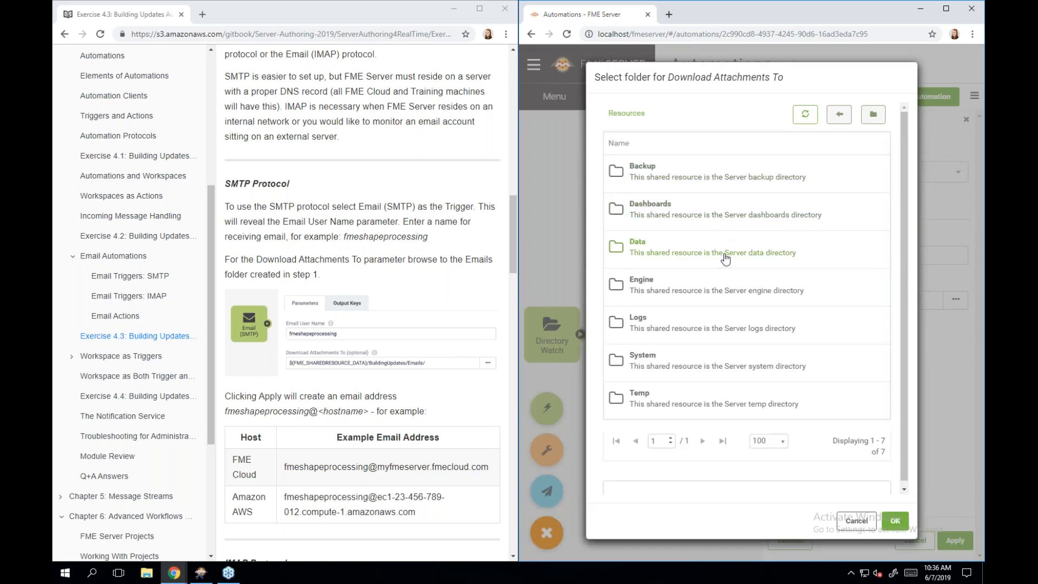
double_click(725, 259)
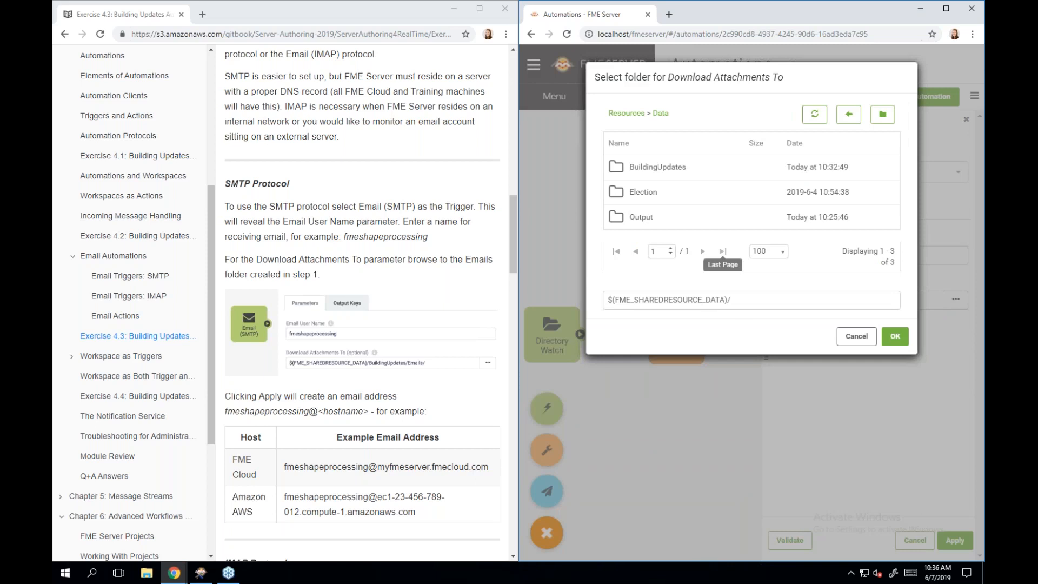
double_click(699, 171)
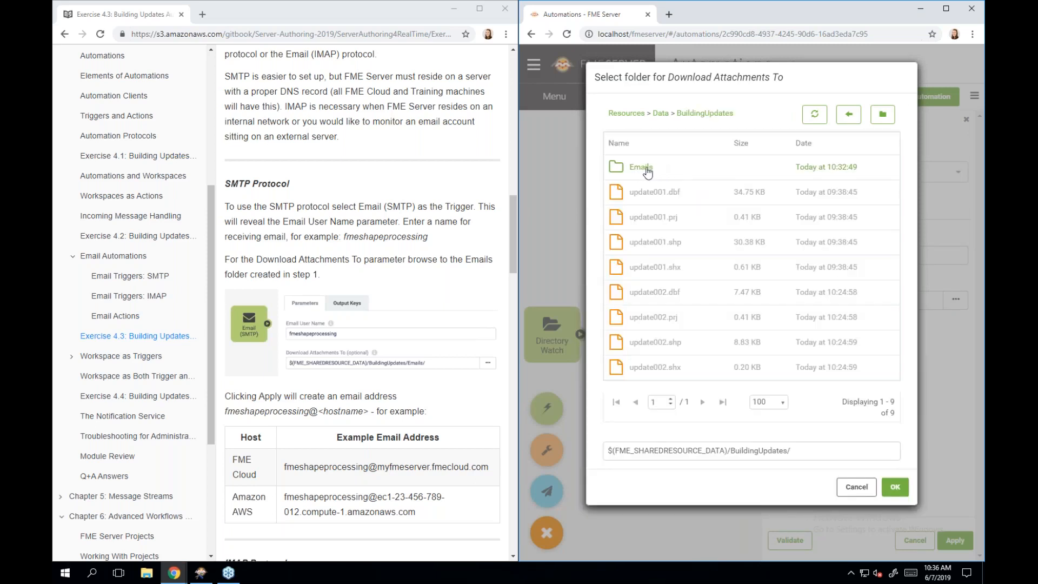
double_click(648, 173)
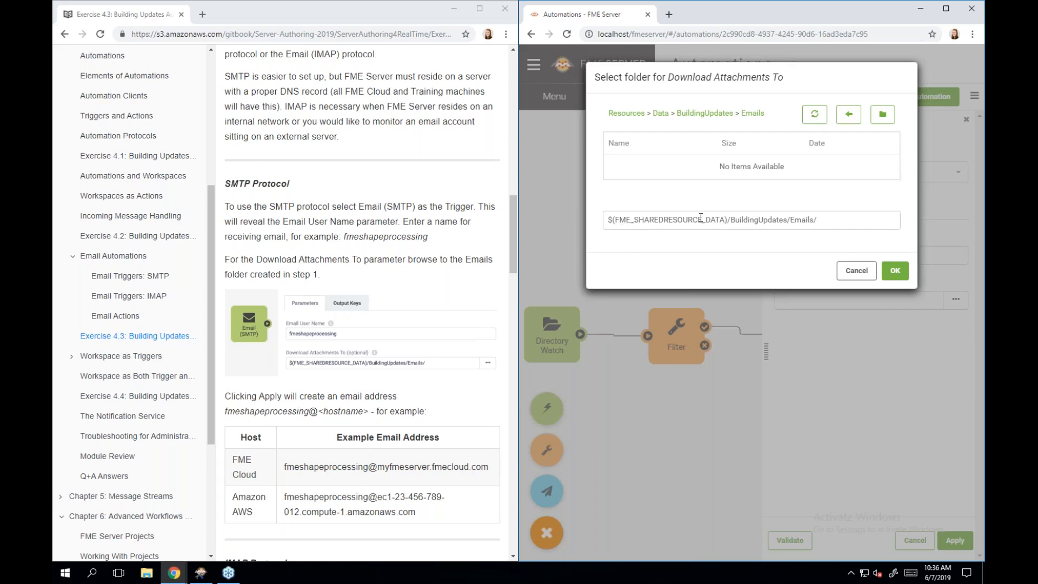
click(892, 272)
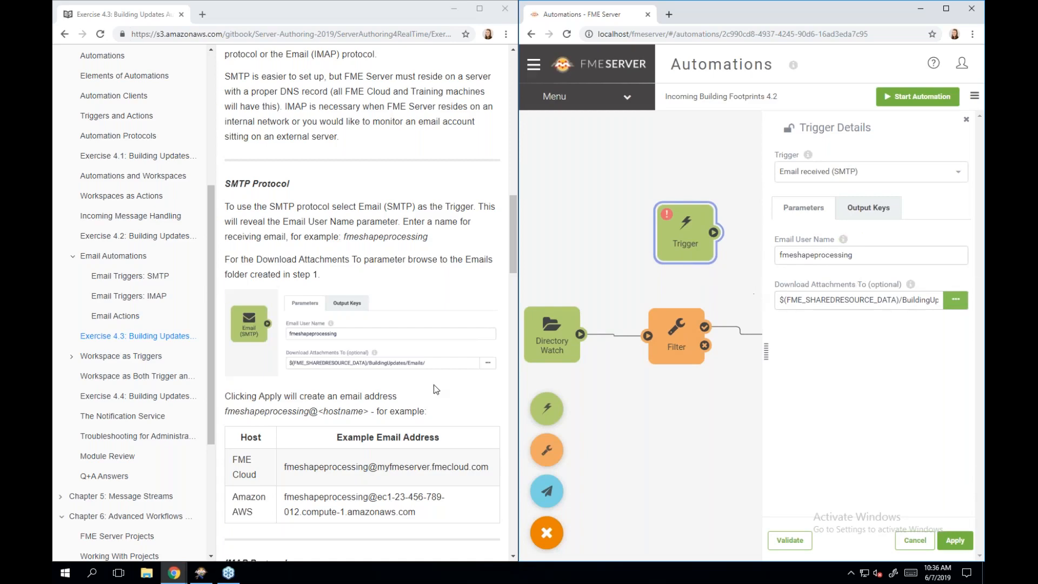
scroll(434, 385, down, 3)
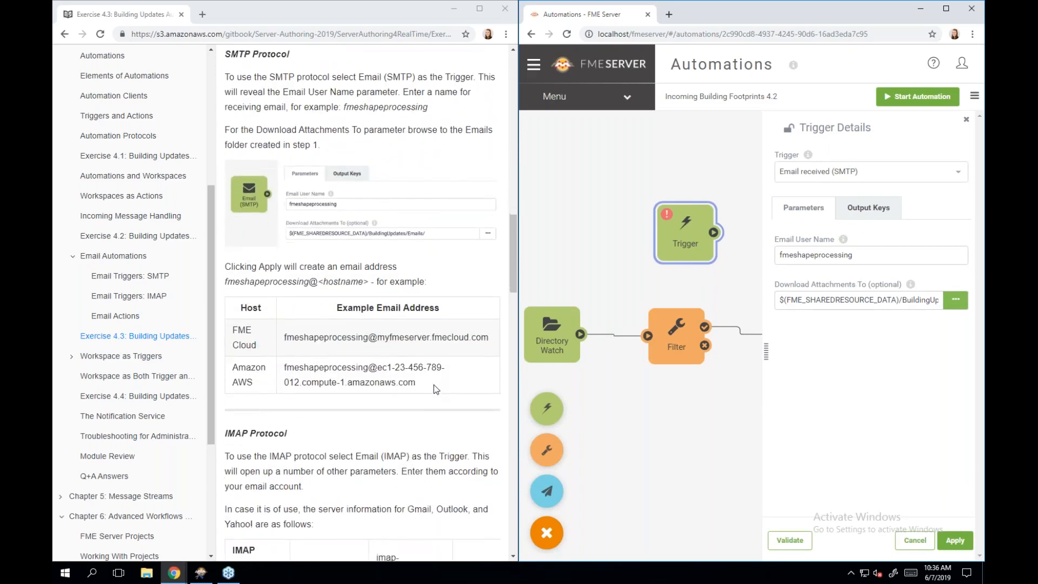
scroll(434, 385, down, 3)
scroll(433, 385, down, 3)
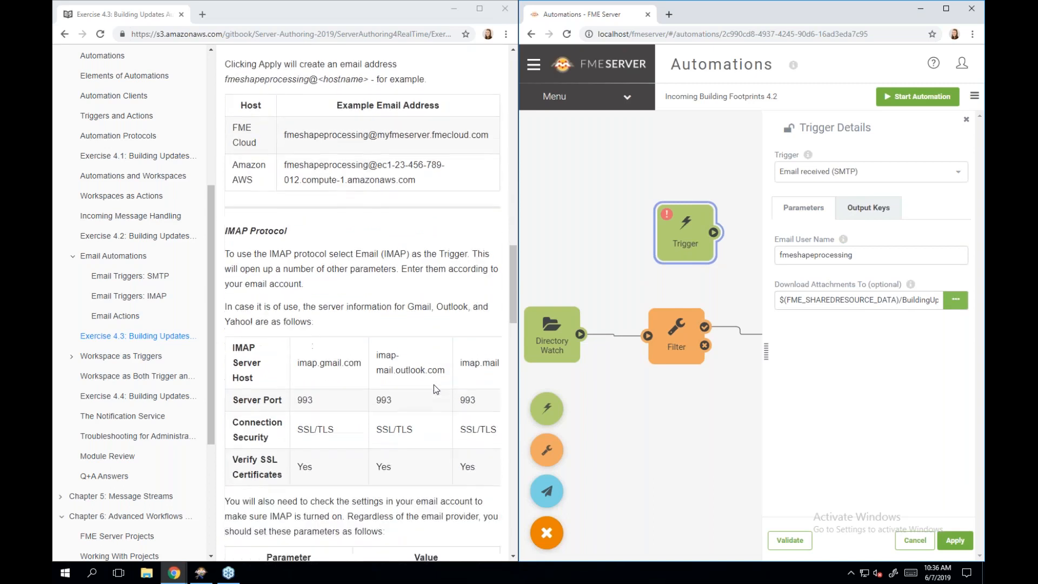
scroll(434, 385, down, 2)
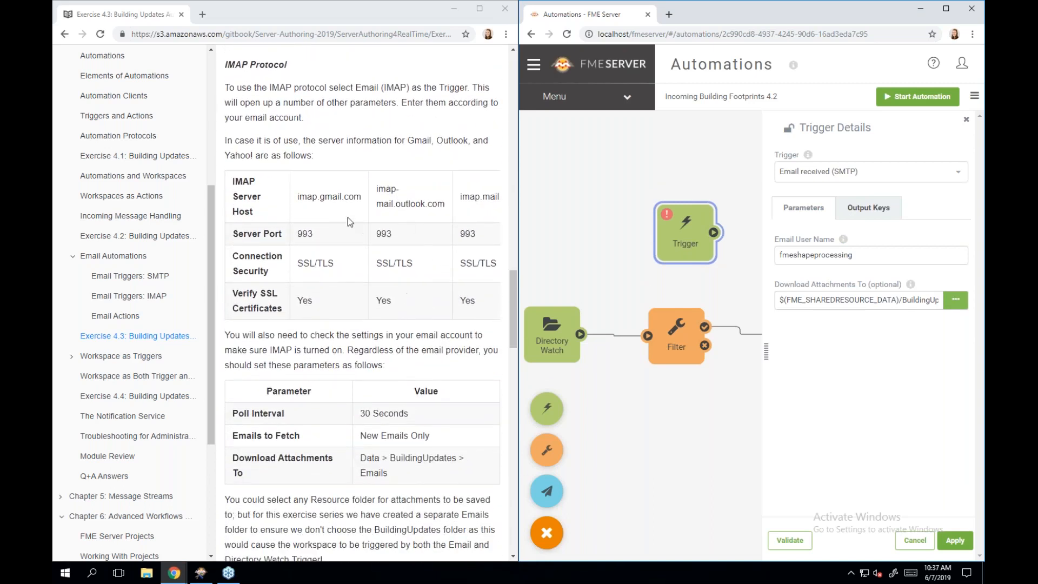
scroll(395, 487, down, 3)
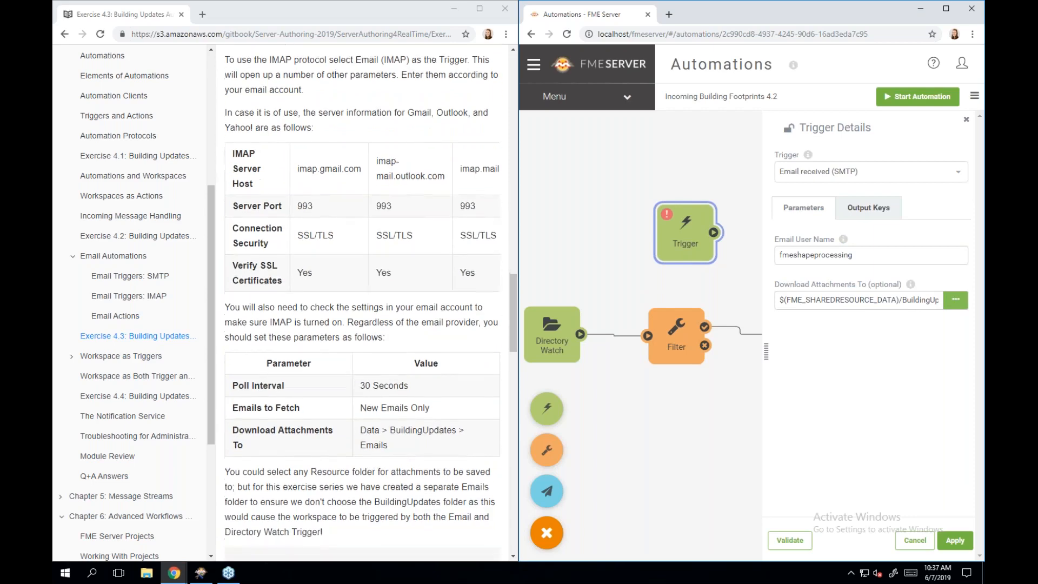
scroll(362, 303, down, 4)
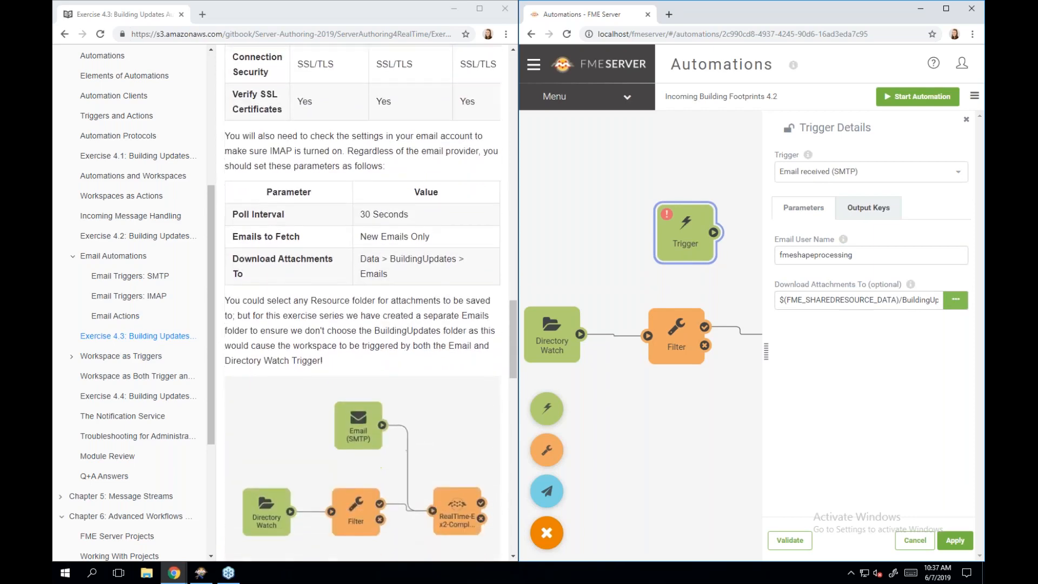
scroll(363, 303, down, 2)
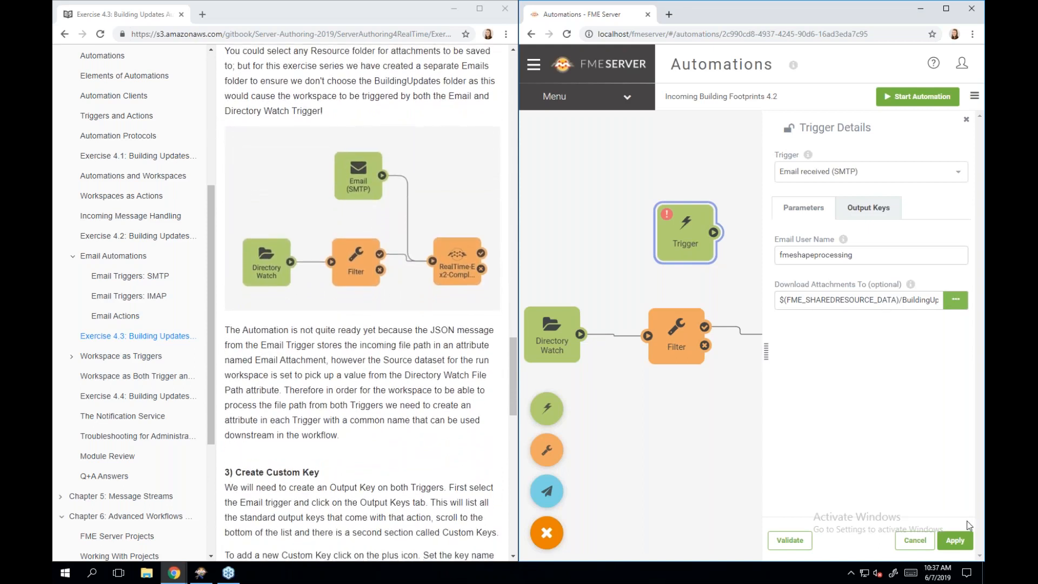
- Apply the email trigger settings and connect Email (SMTP) to the Ex4.2.fmw action
click(955, 540)
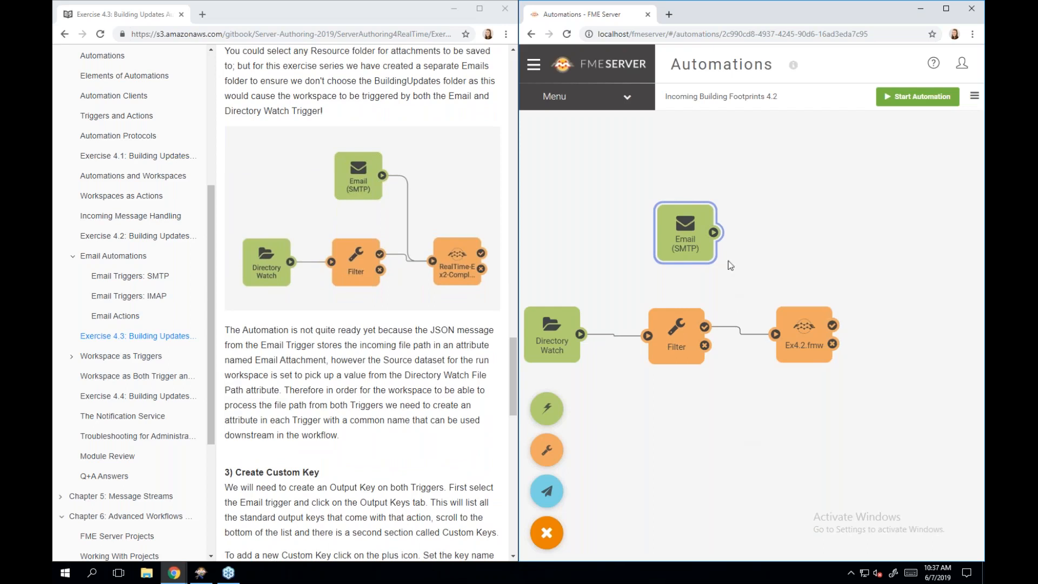
drag(713, 235, 784, 335)
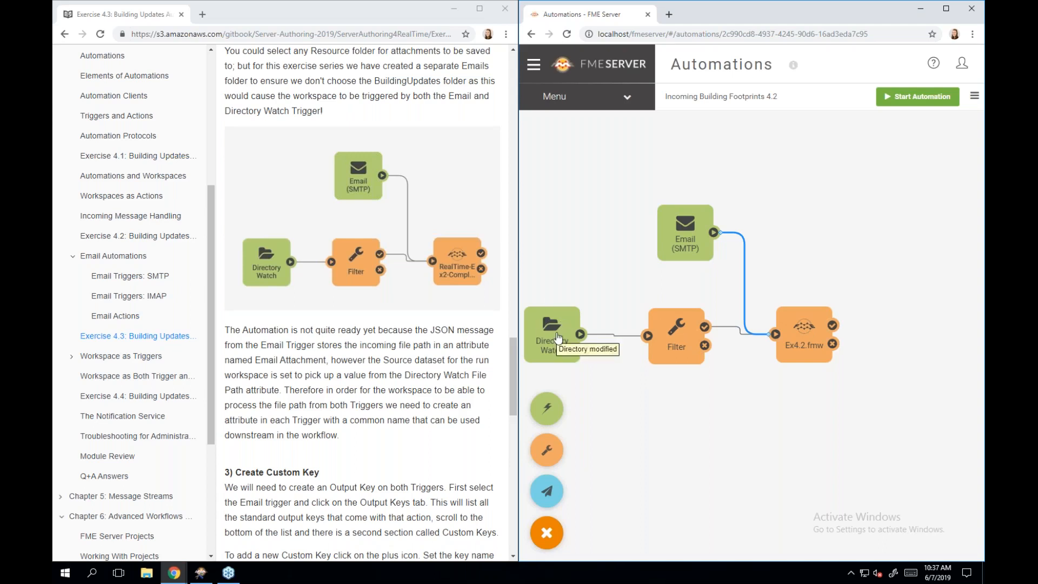
- Inspect the Email attributes offered for Ex4.2.fmw's Source Esri Shapefile(s), leaving it at File Path
click(813, 325)
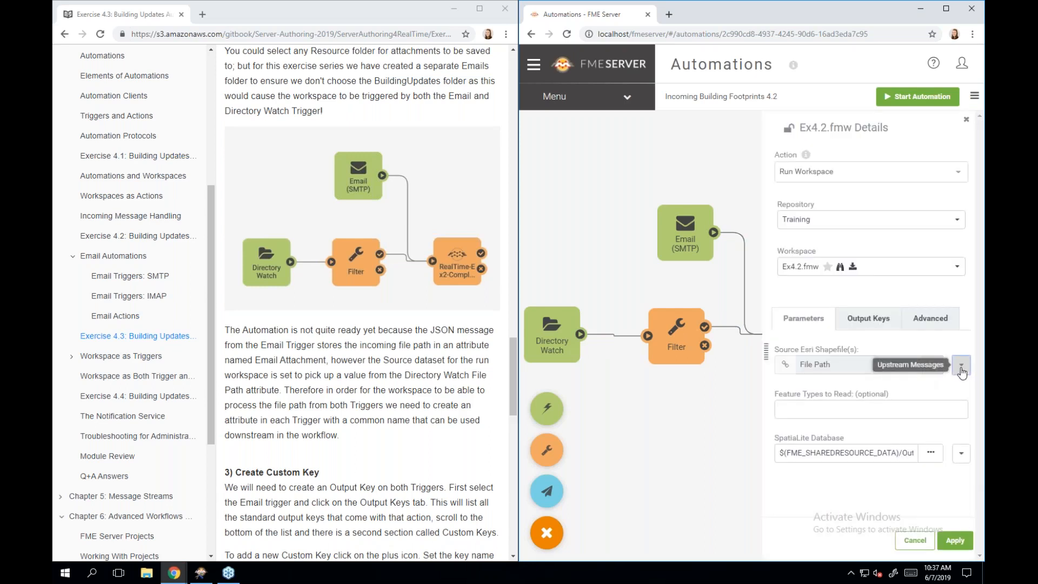
click(962, 367)
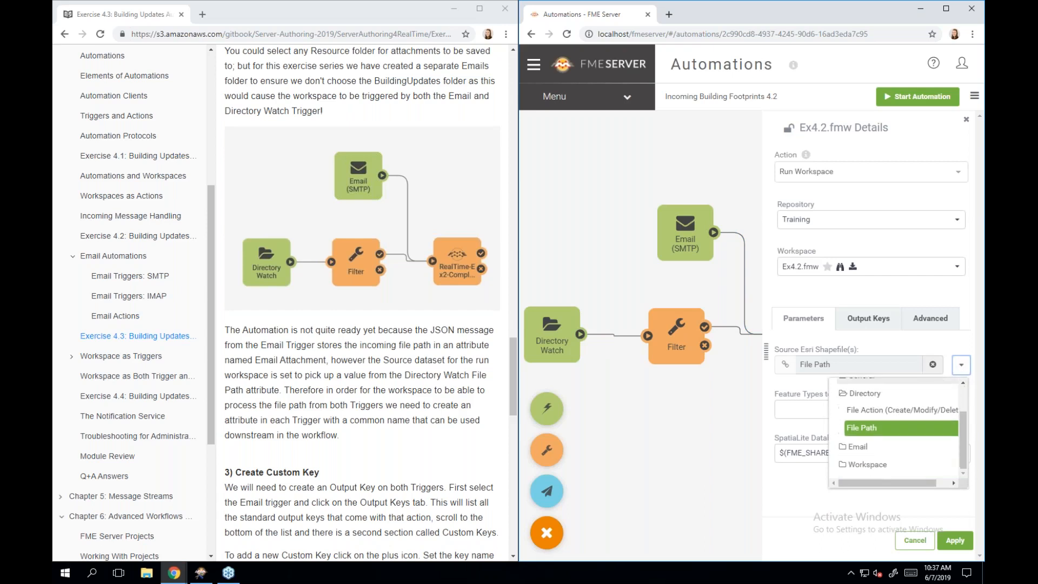
click(856, 448)
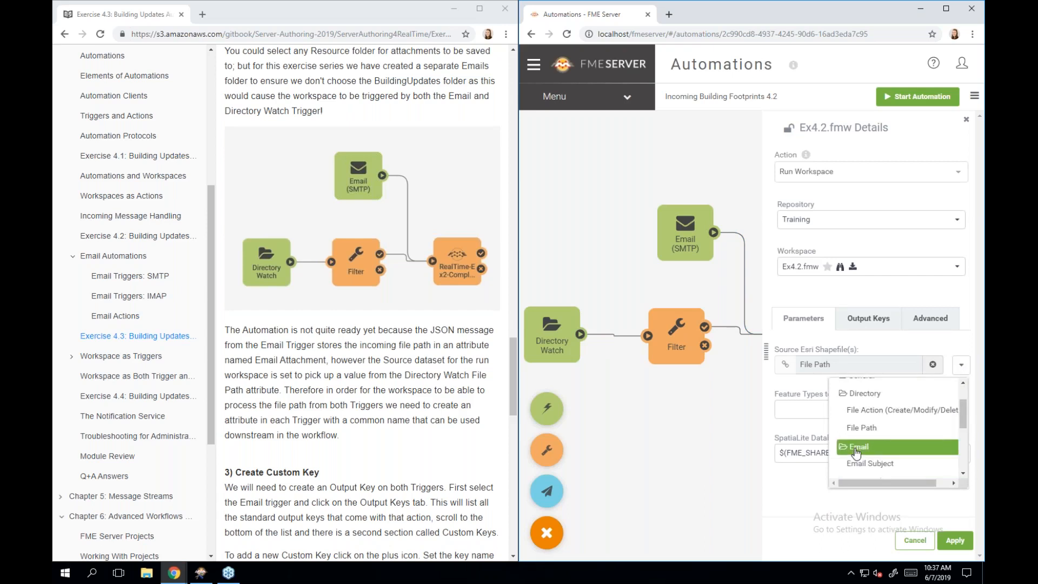
scroll(875, 473, down, 2)
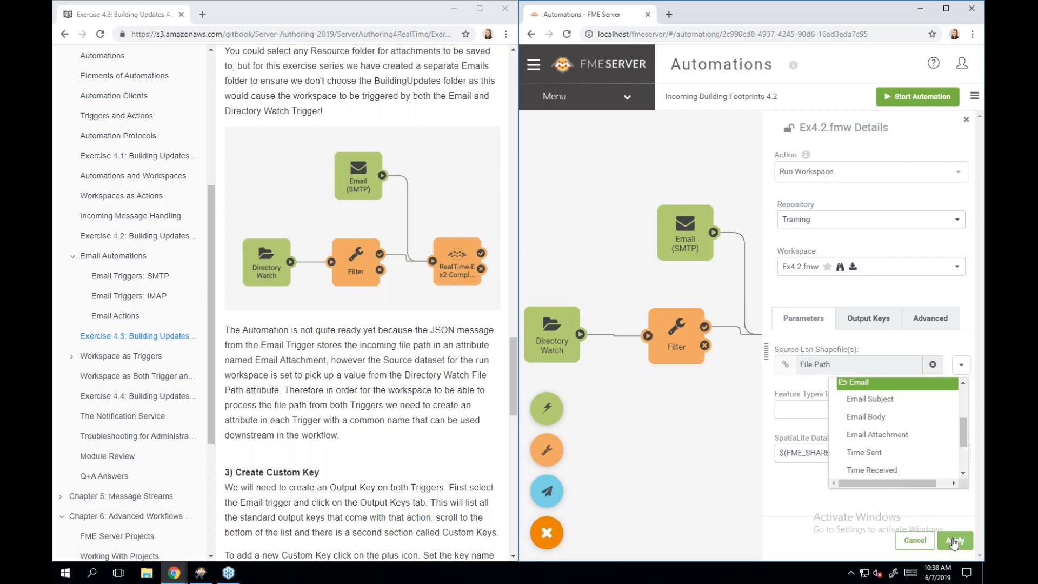
click(812, 491)
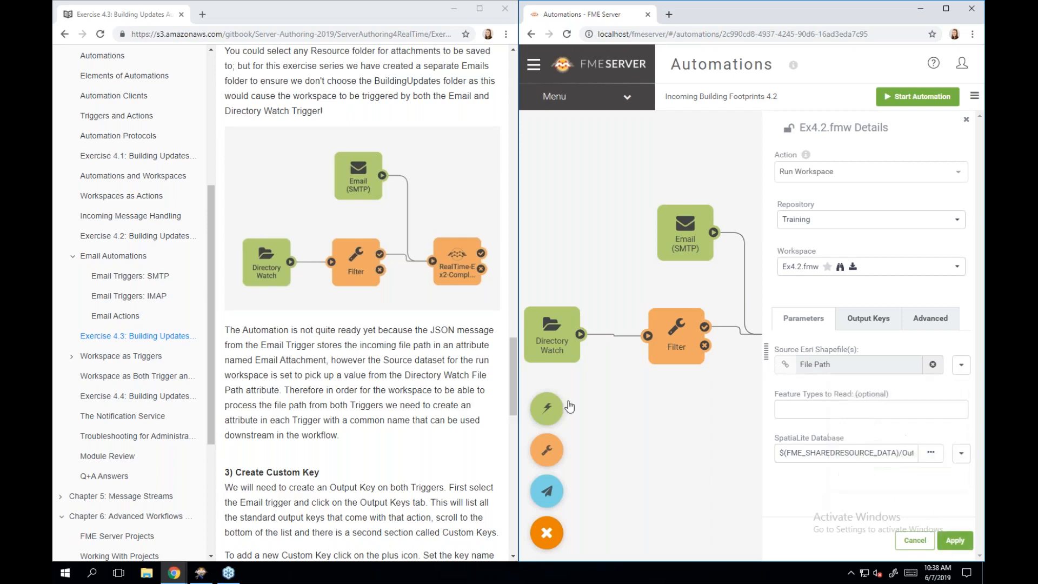
- Close the Ex4.2.fmw details to show the Email (SMTP), Directory Watch, Filter and Ex4.2.fmw nodes
scroll(390, 408, down, 2)
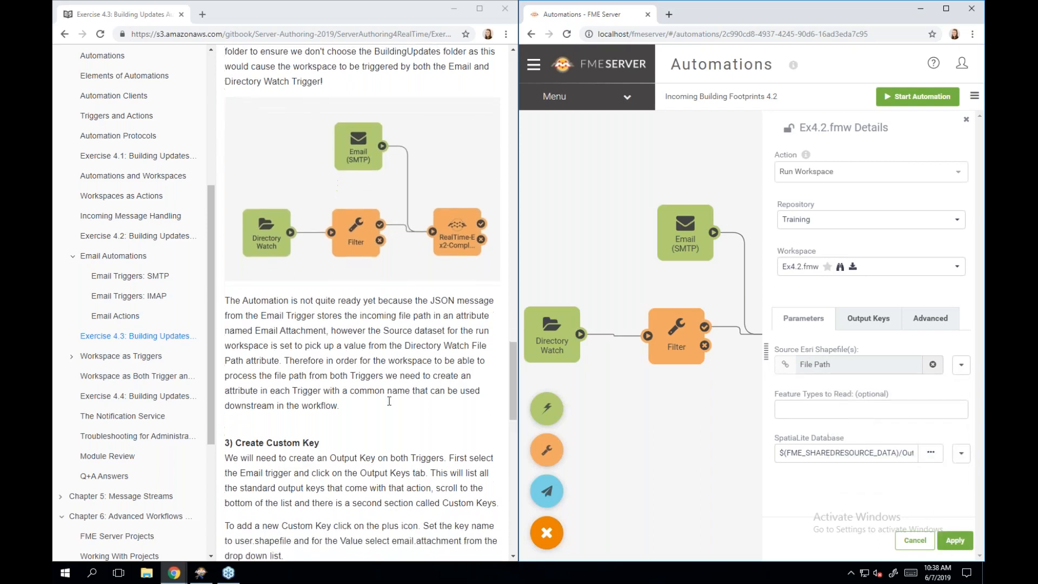
scroll(389, 401, down, 3)
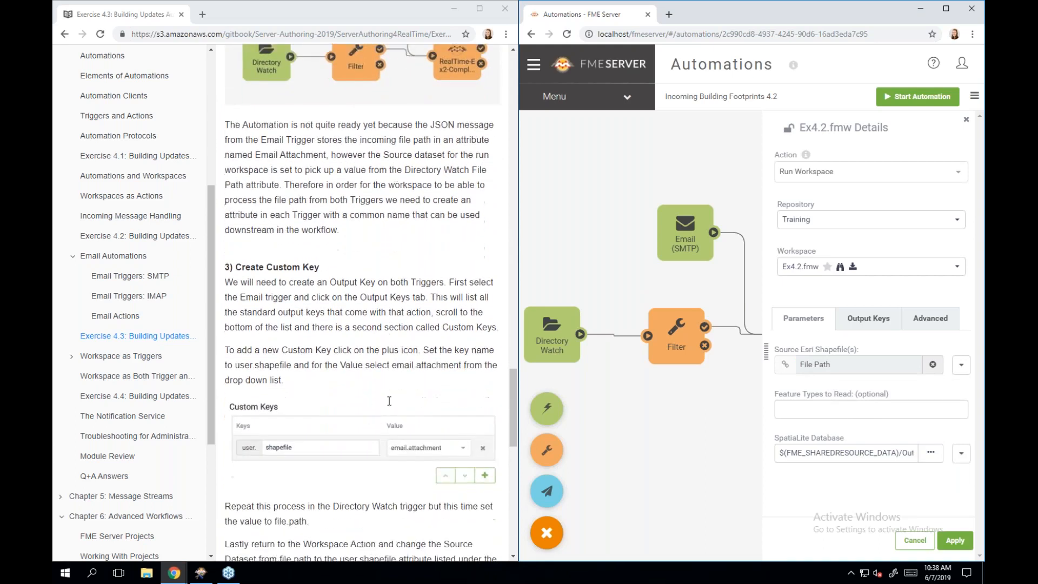
scroll(390, 401, down, 2)
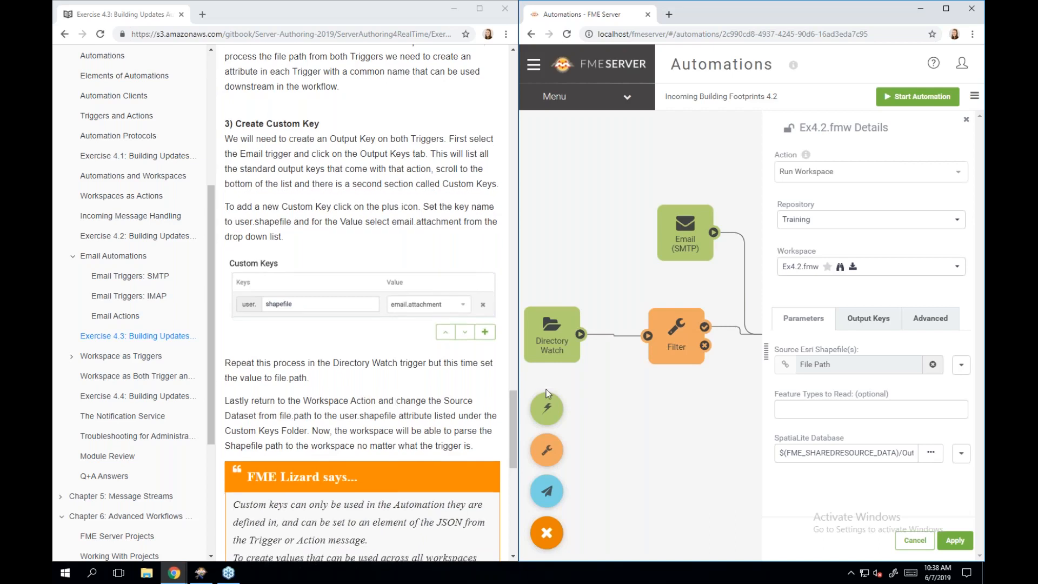
click(685, 444)
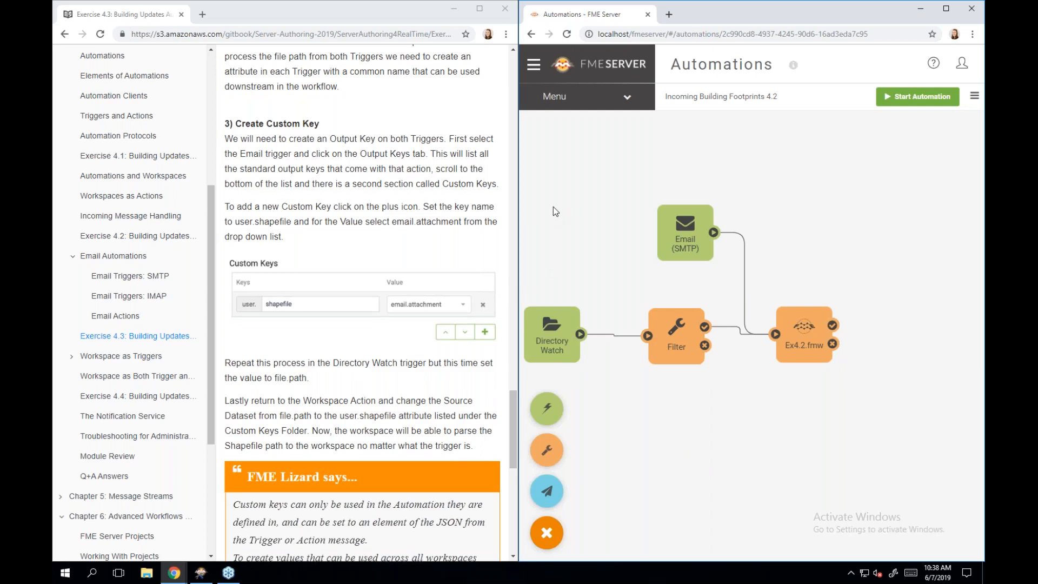
- Add a custom output key user.shapefile set to email.attachment on the Email (SMTP) trigger and apply
click(679, 232)
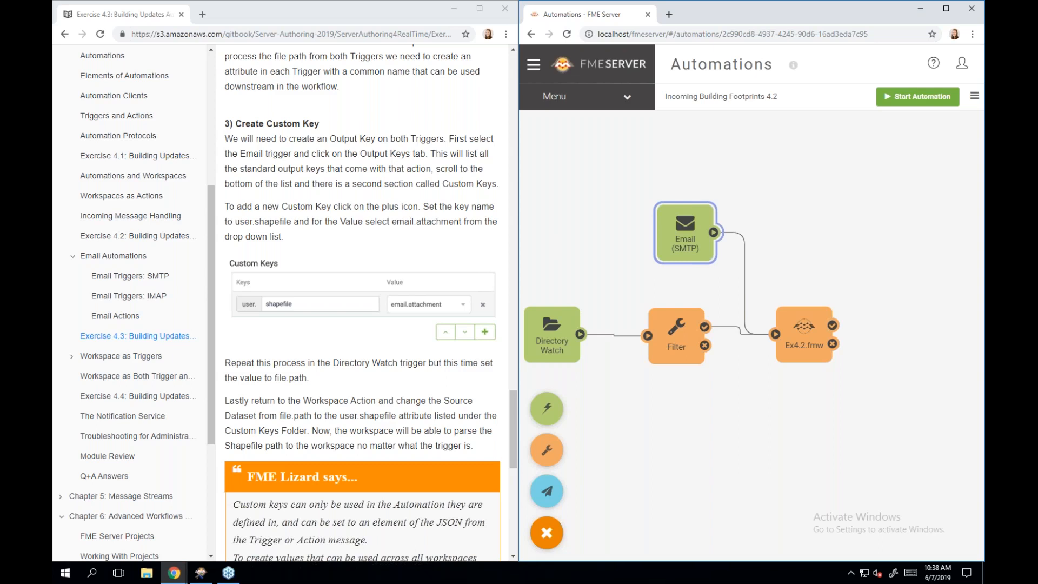
double_click(691, 222)
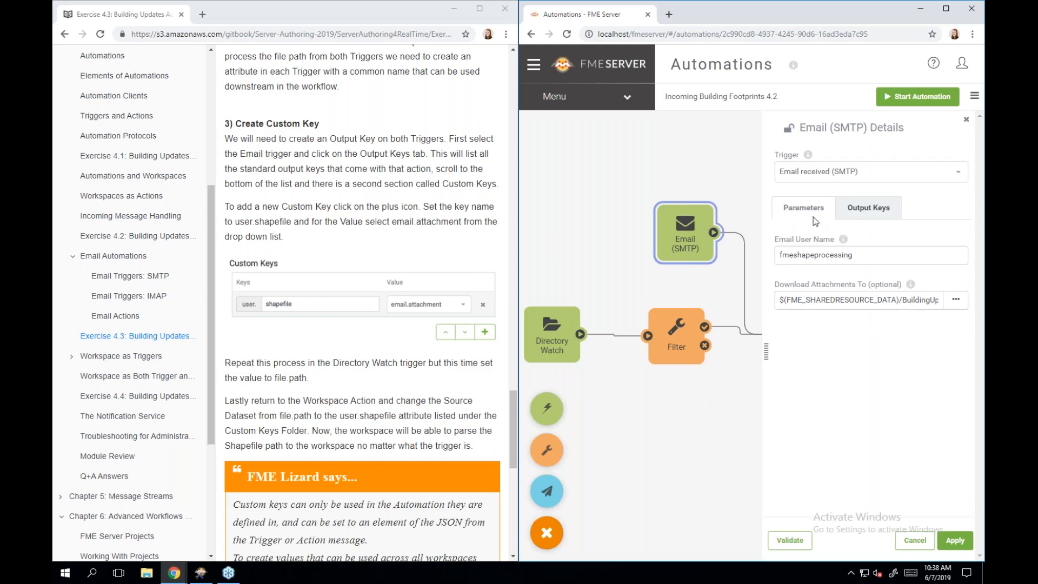
click(875, 212)
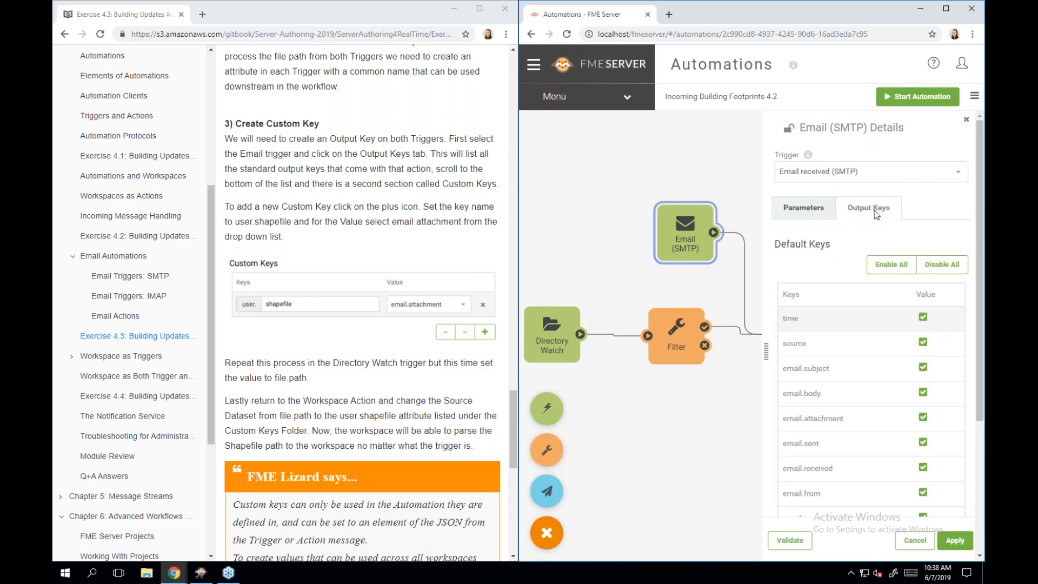
scroll(884, 394, down, 2)
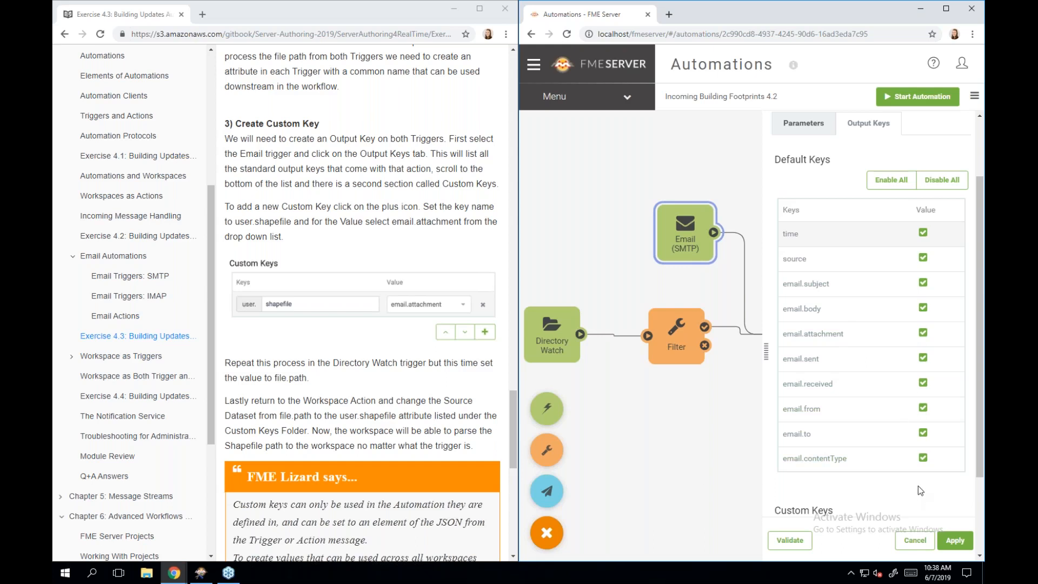
scroll(919, 491, down, 3)
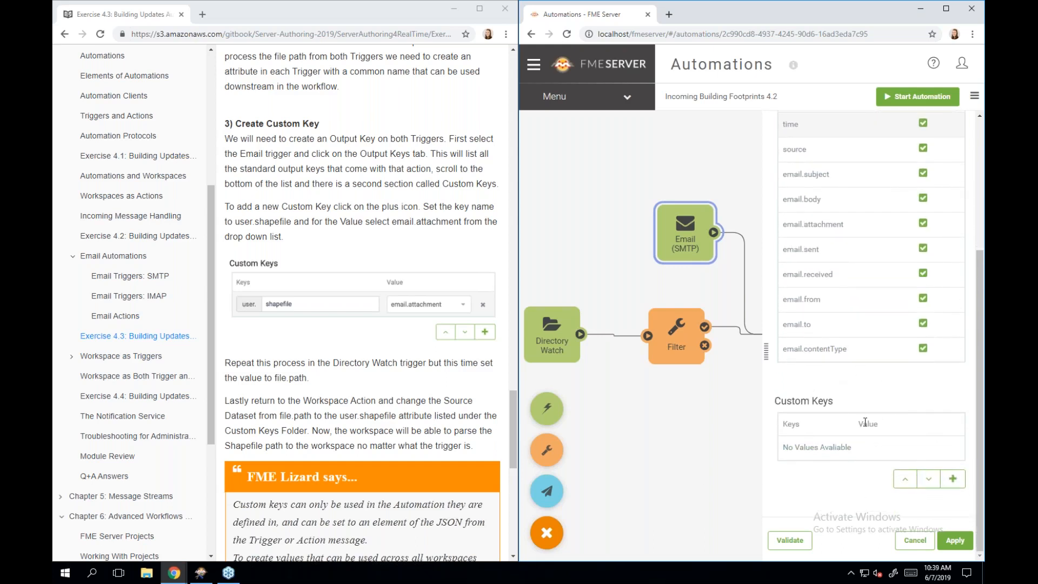
click(952, 479)
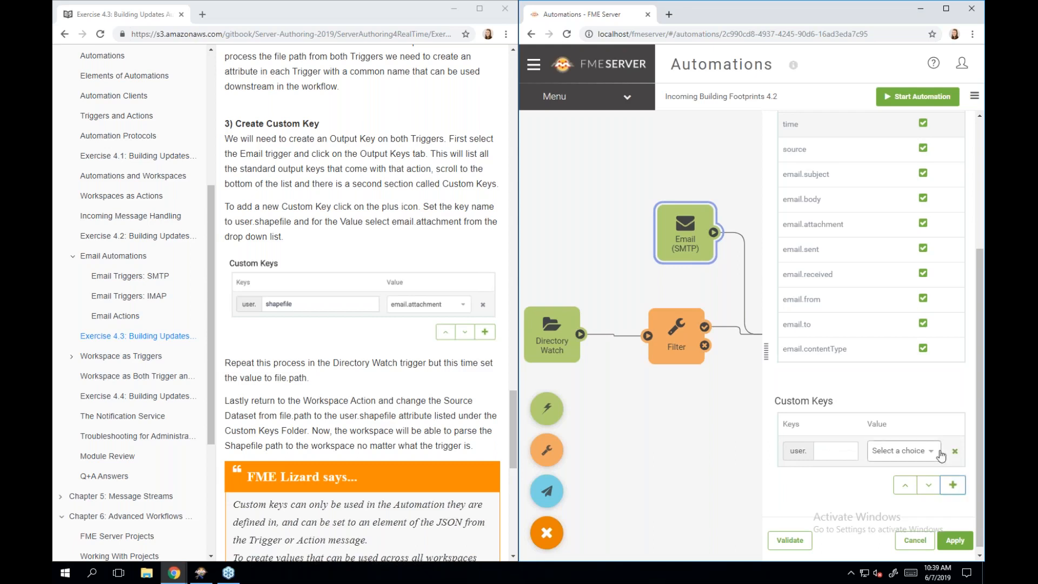
click(831, 447)
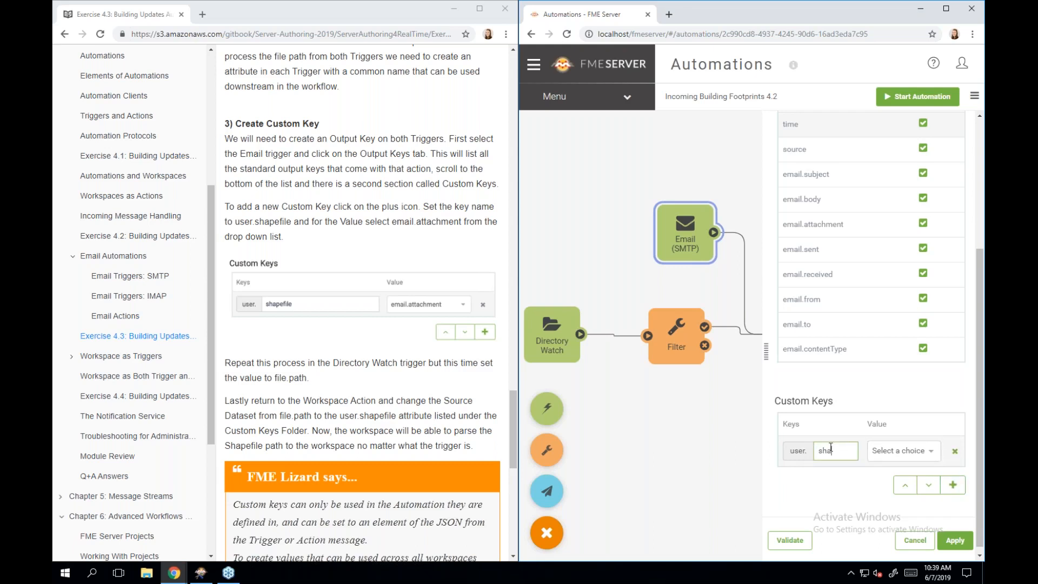
text(shapefile)
click(909, 454)
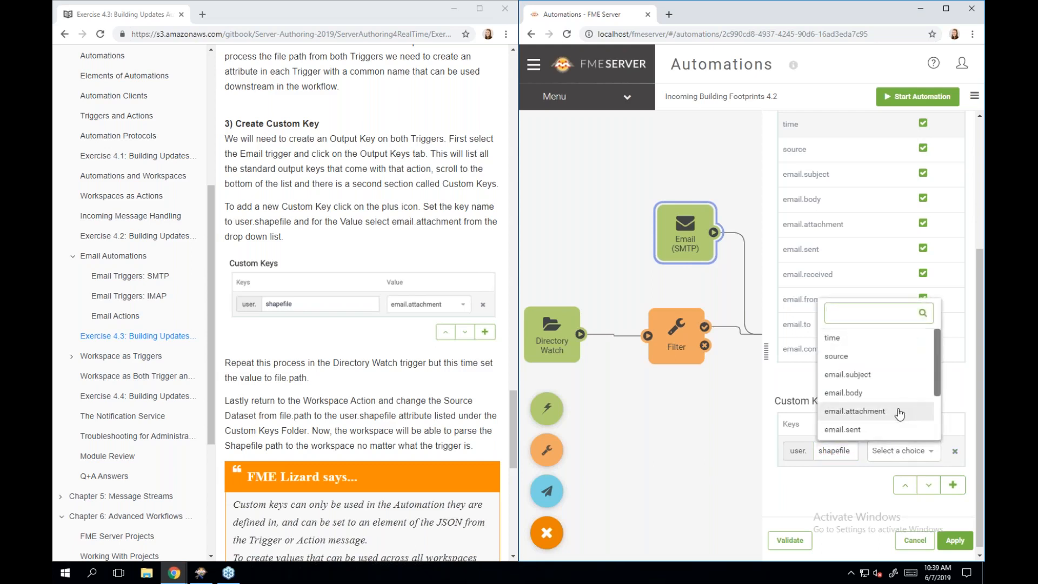
click(898, 411)
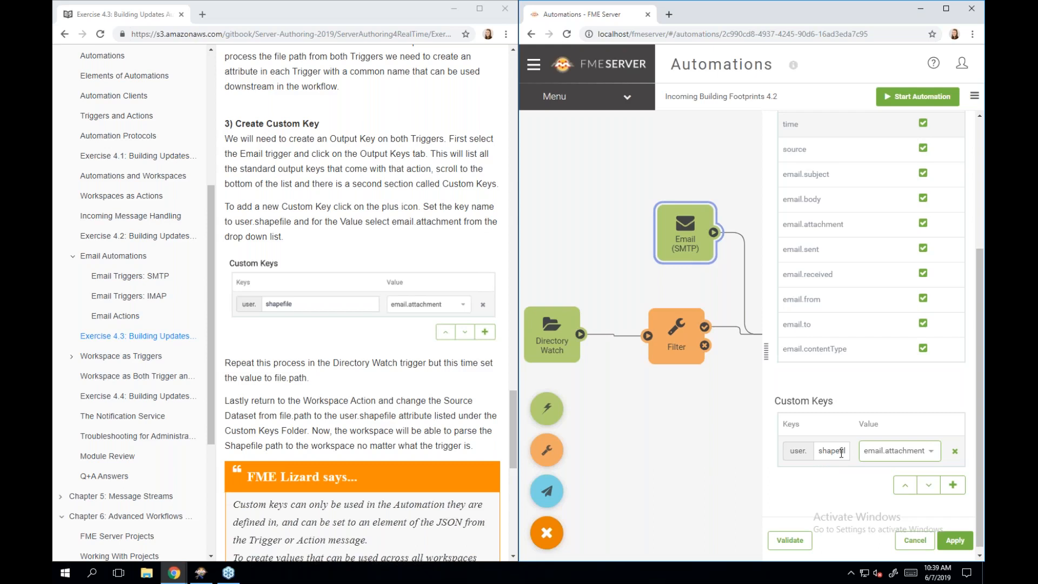
click(956, 540)
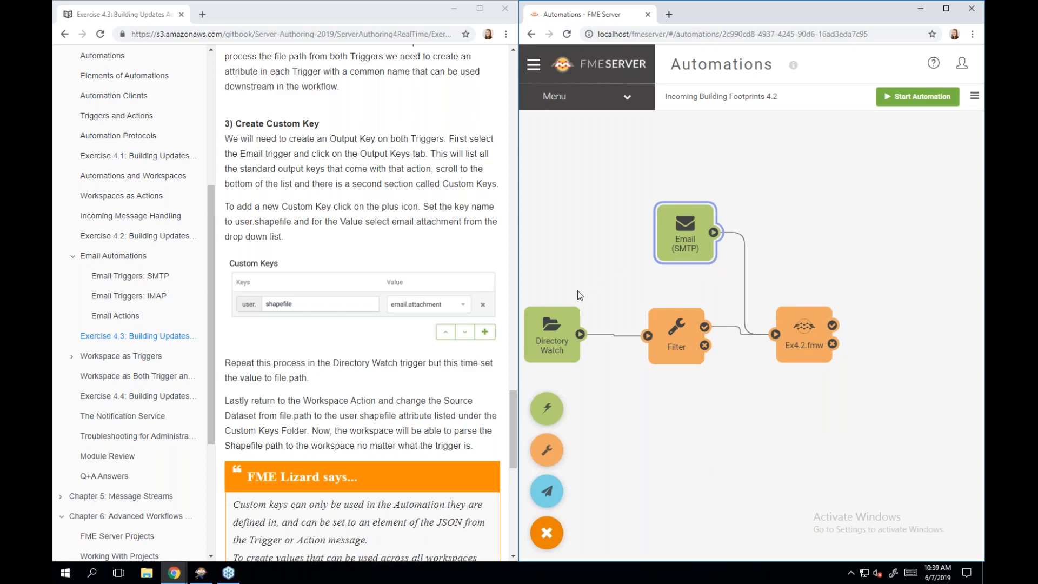
- Add a custom output key user.shapefile set to file.path on the Directory Watch trigger and apply
click(569, 335)
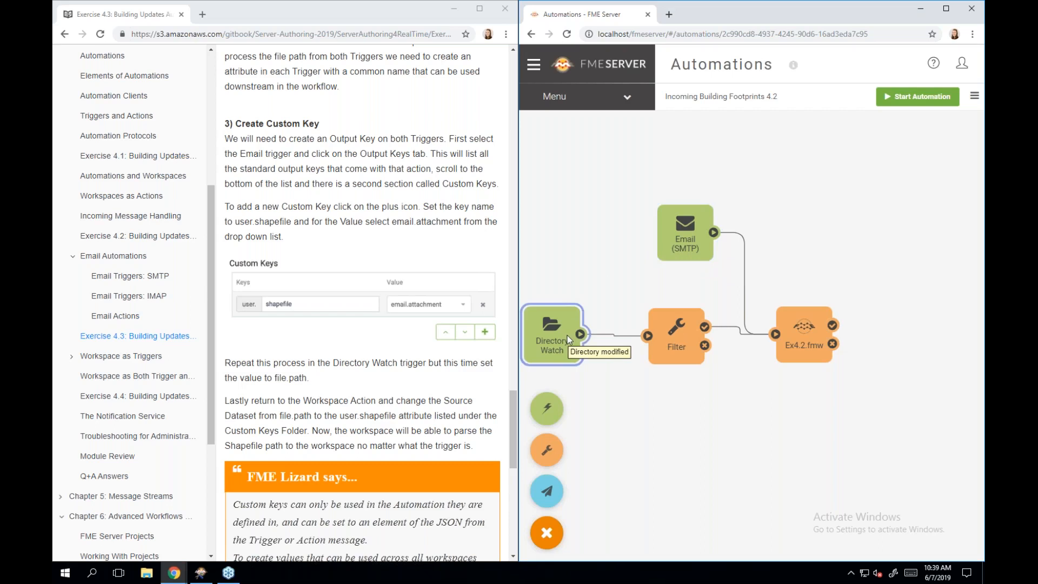
double_click(567, 338)
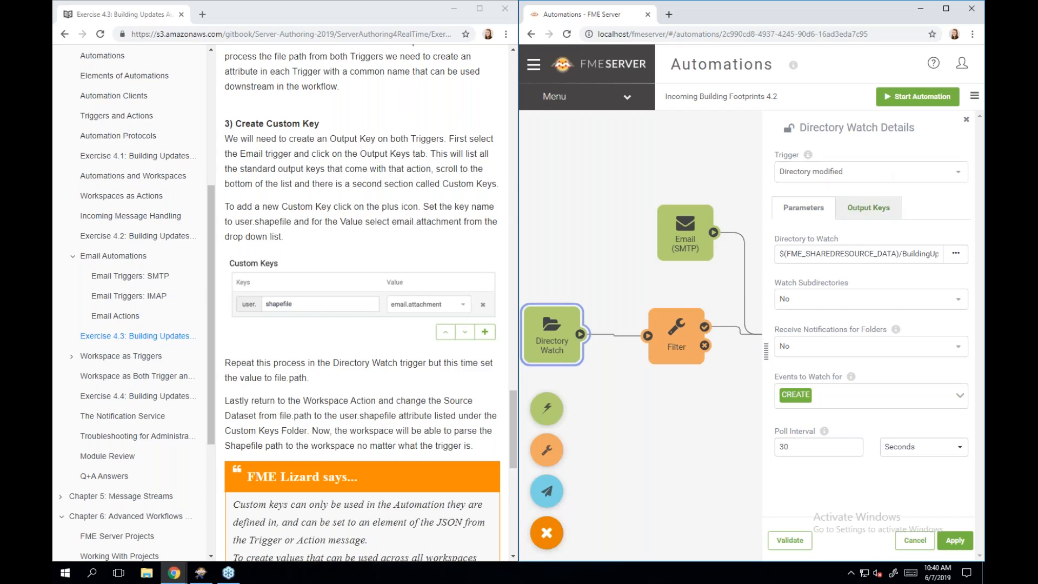
click(883, 222)
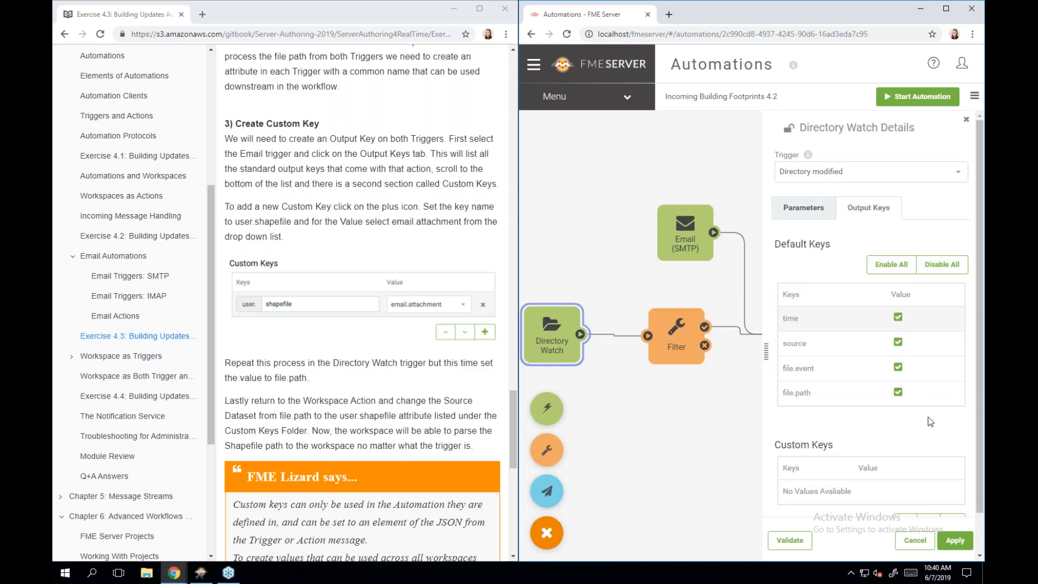
scroll(929, 420, down, 1)
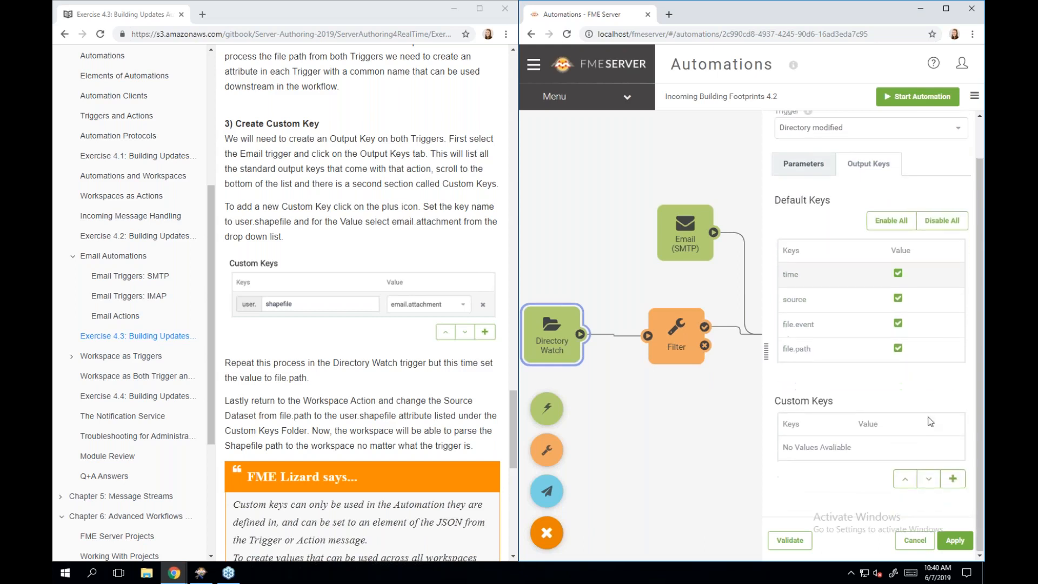
click(954, 480)
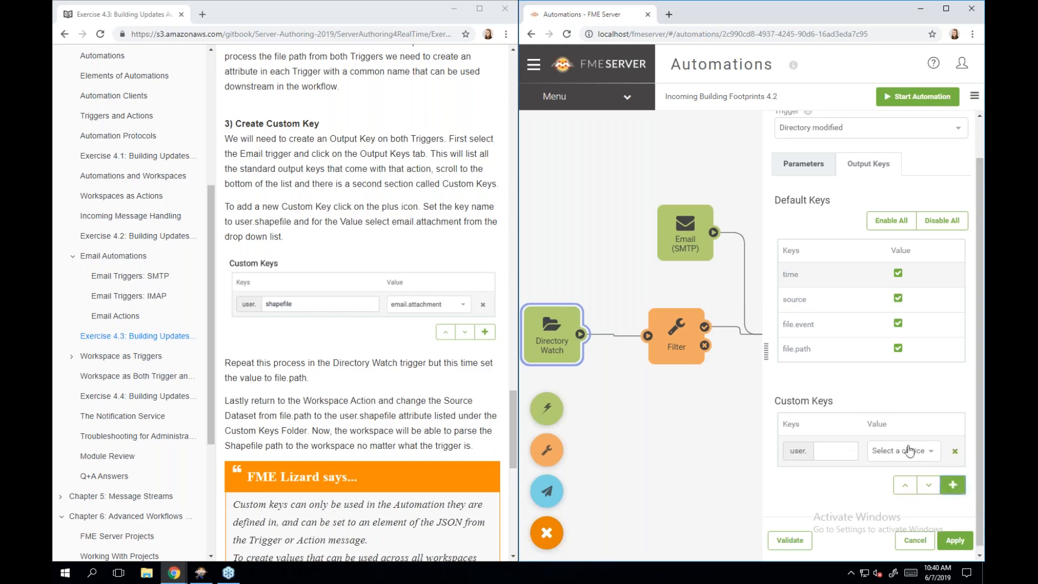
click(844, 449)
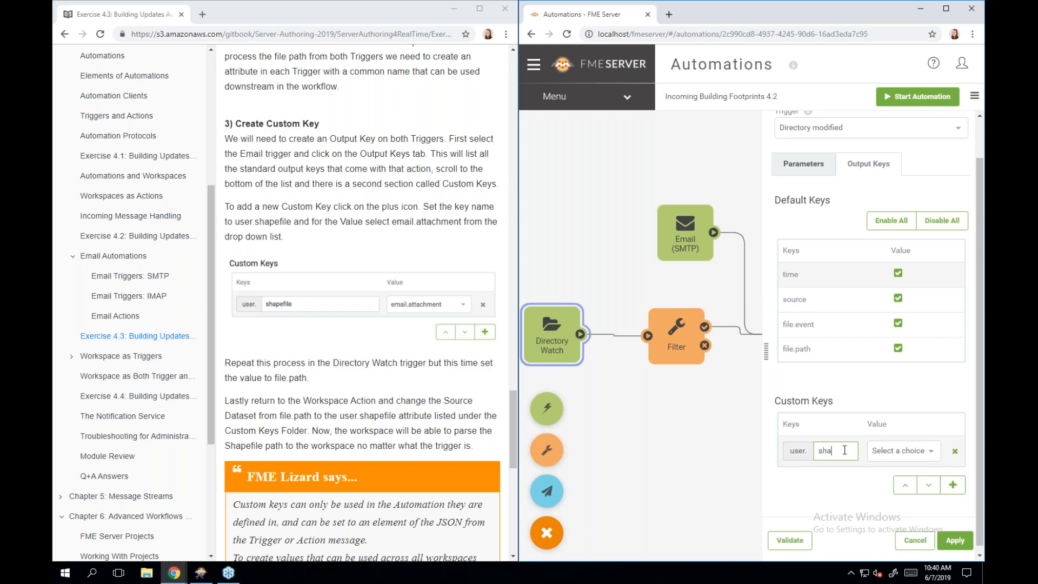
text(shapefile)
click(882, 458)
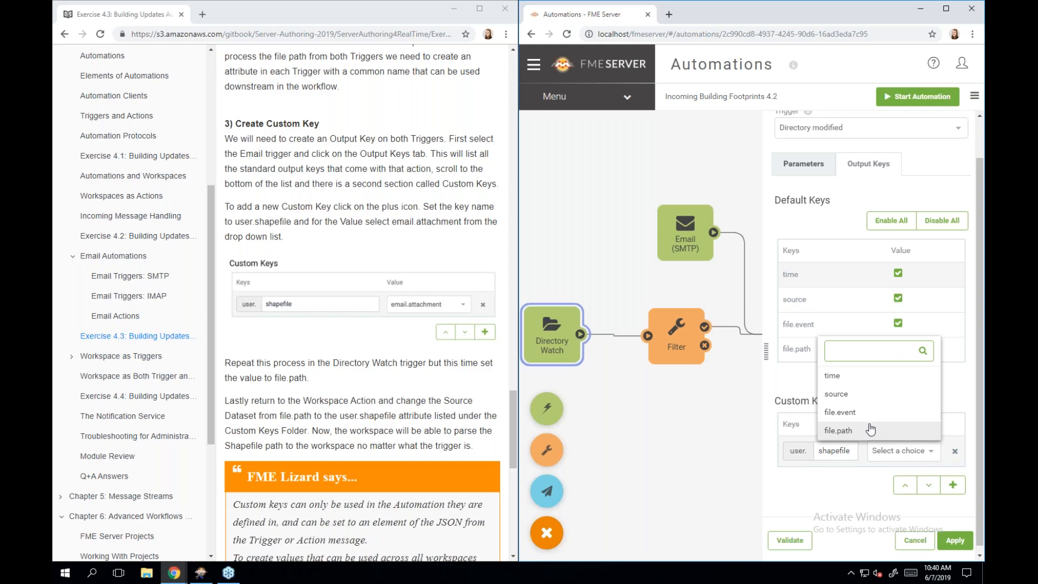
click(870, 431)
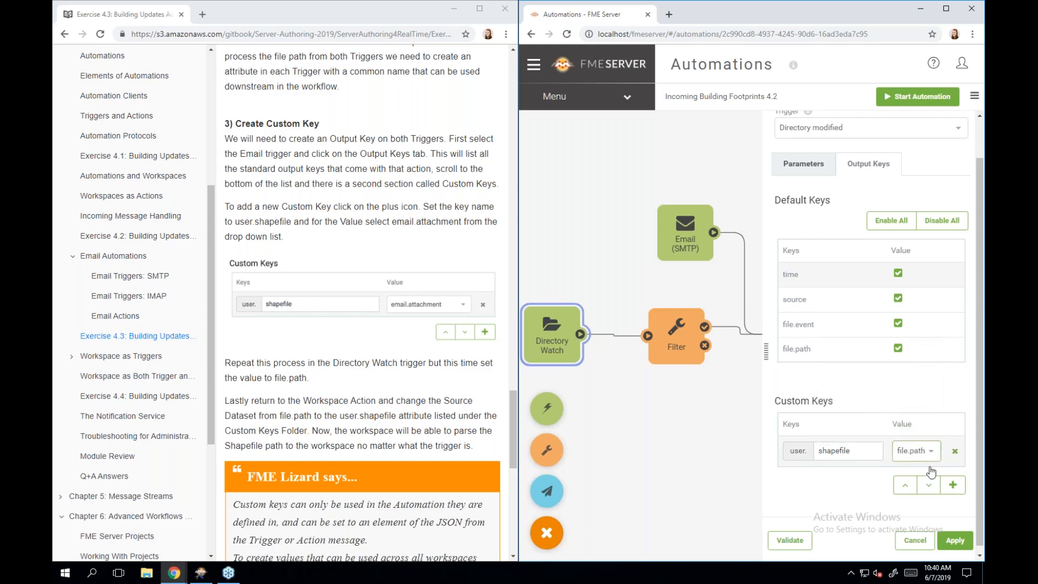
click(956, 540)
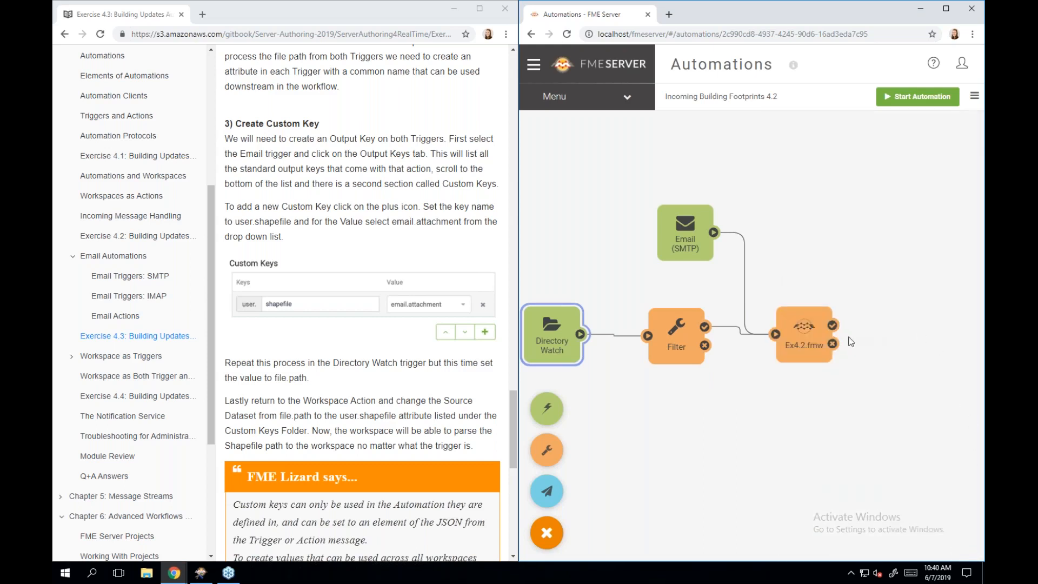
- Set Ex4.2.fmw's Source Esri Shapefile(s) to the user.shapefile custom key and apply
click(797, 323)
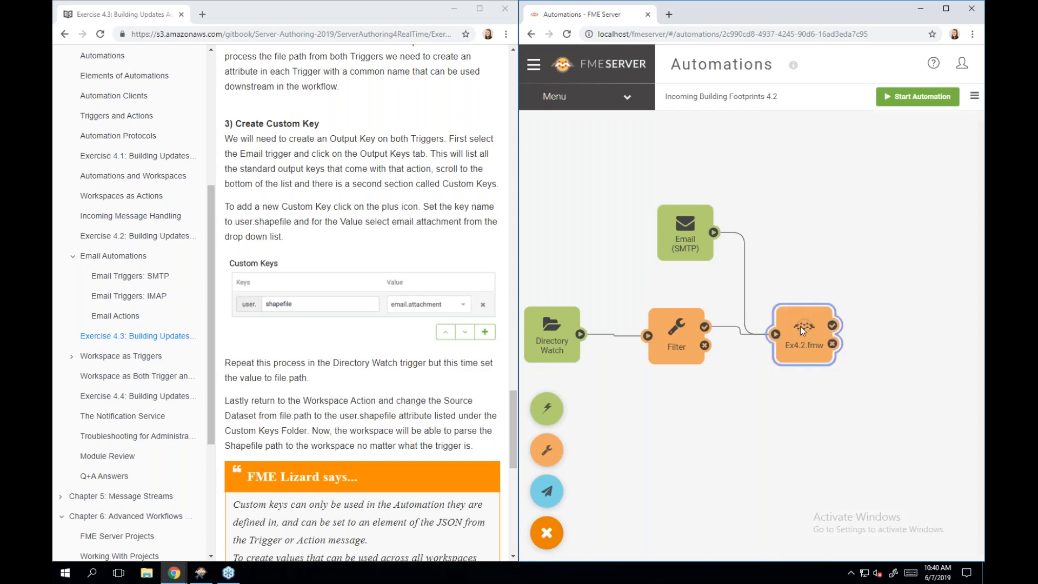
click(801, 330)
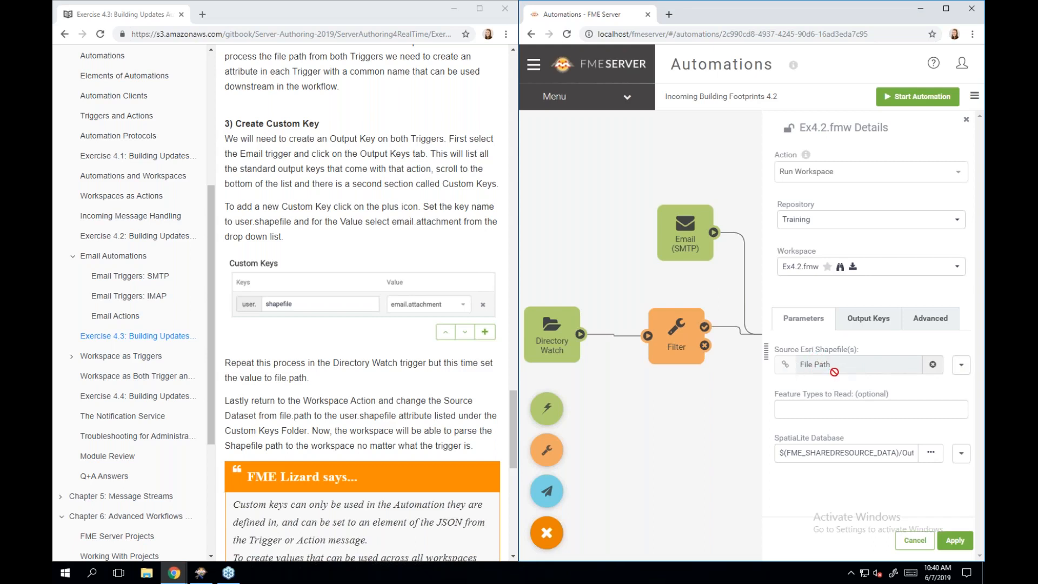
click(962, 367)
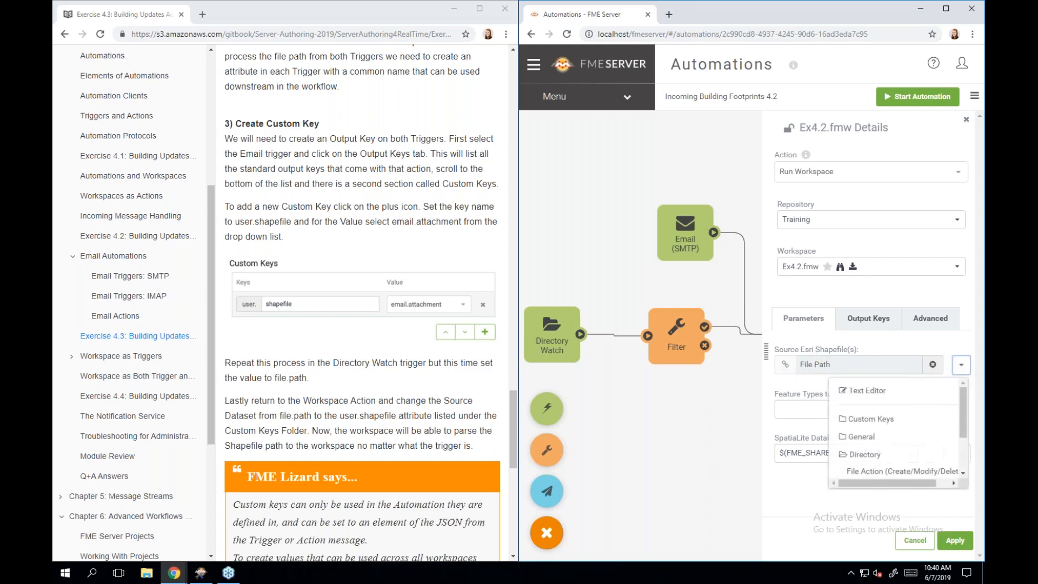
click(886, 419)
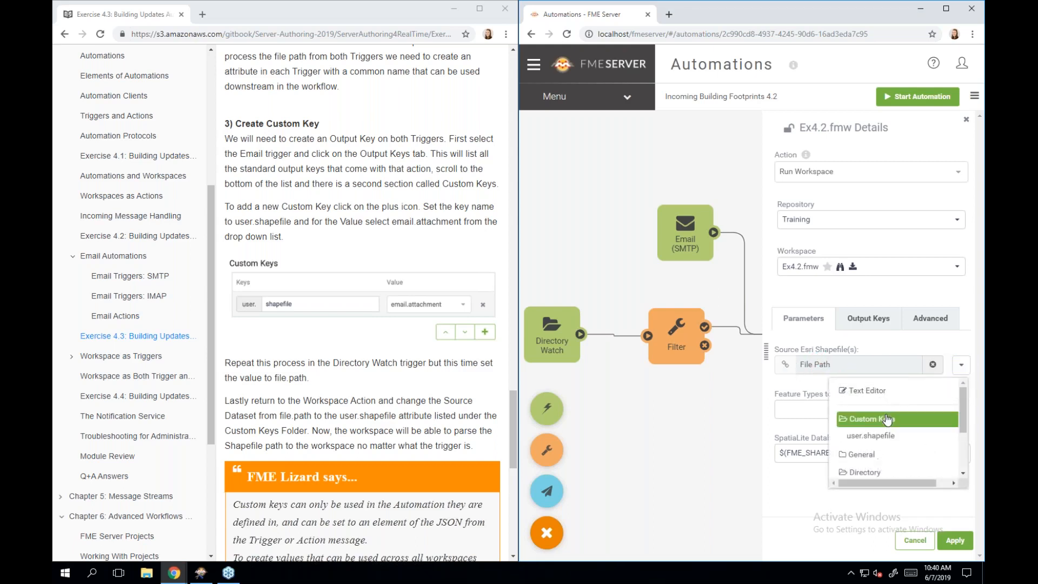
click(915, 438)
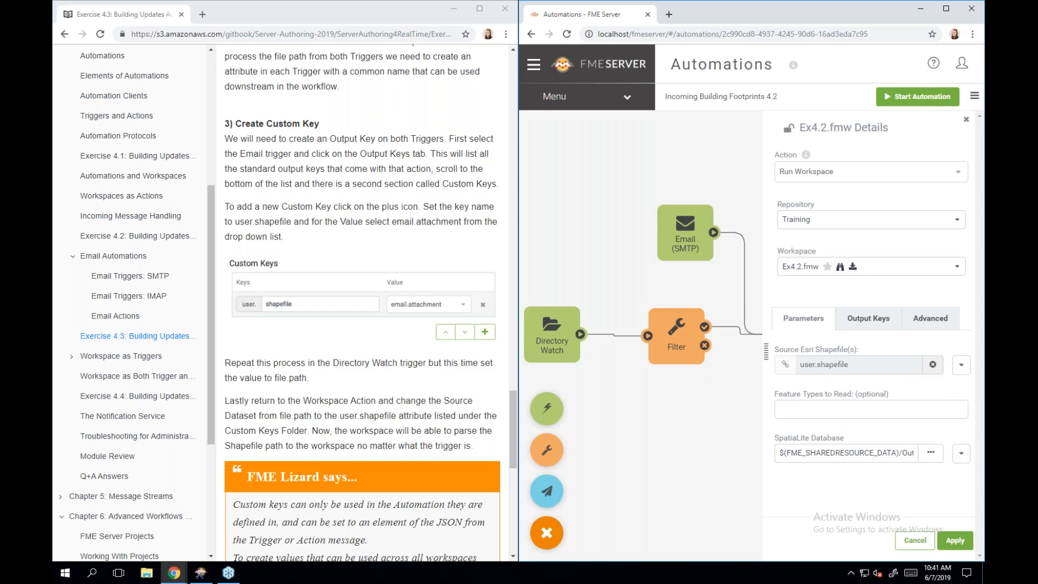
click(957, 542)
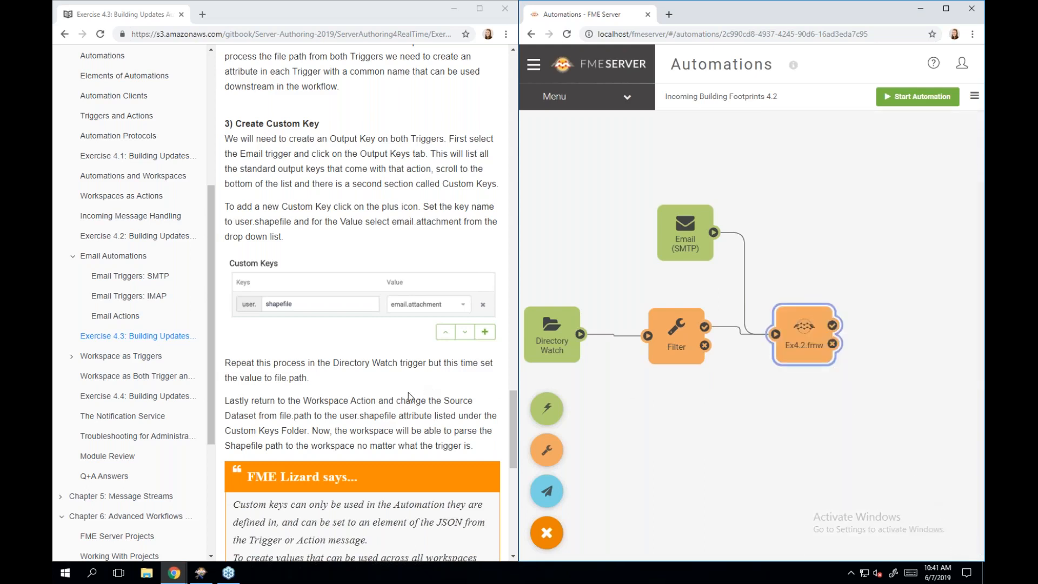
scroll(408, 397, down, 2)
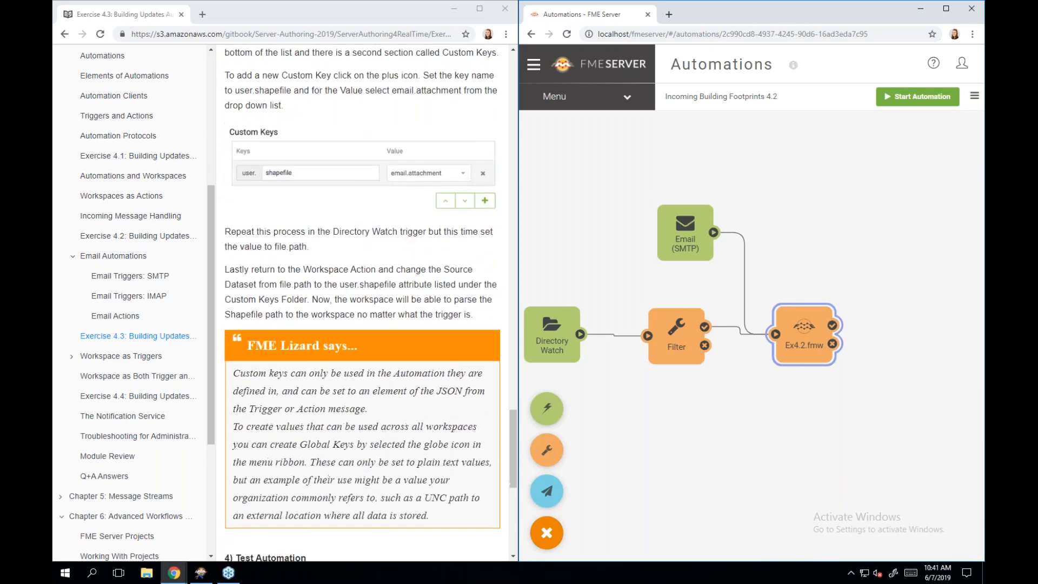
scroll(362, 303, down, 4)
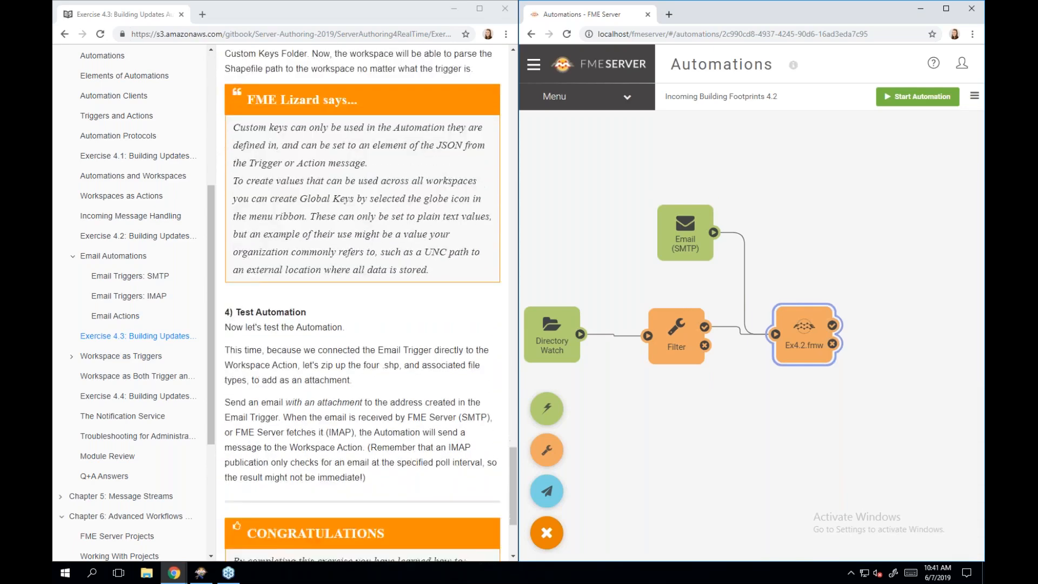
scroll(386, 455, down, 3)
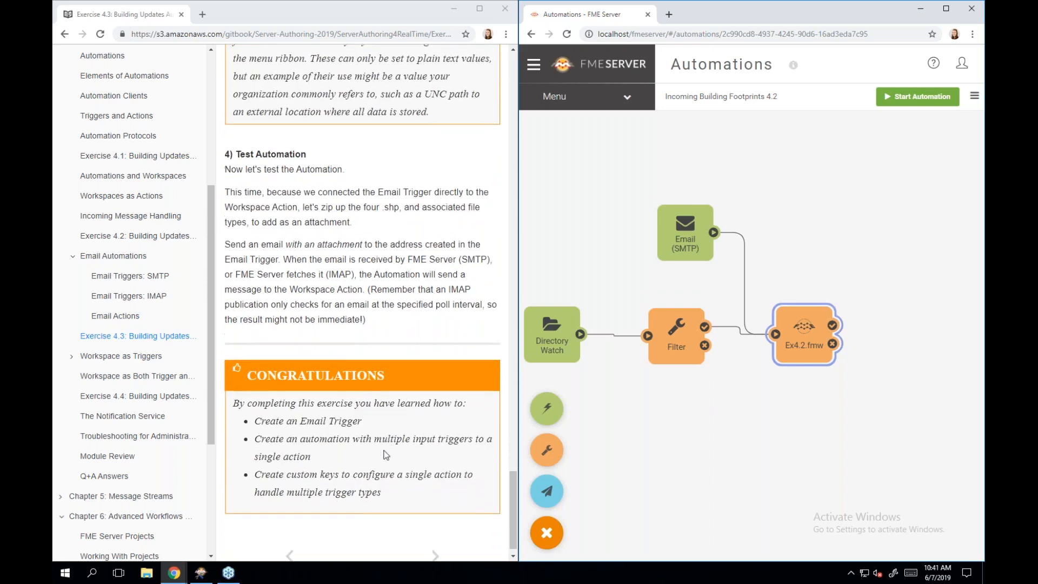
scroll(386, 455, down, 1)
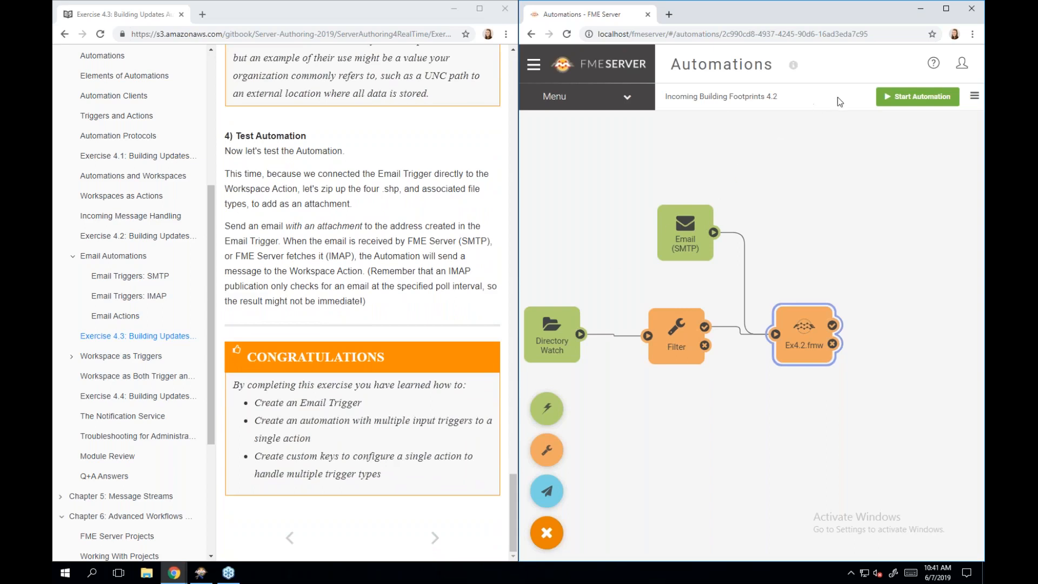
- Start the Incoming Building Footprints 4.2 automation from its canvas
click(899, 102)
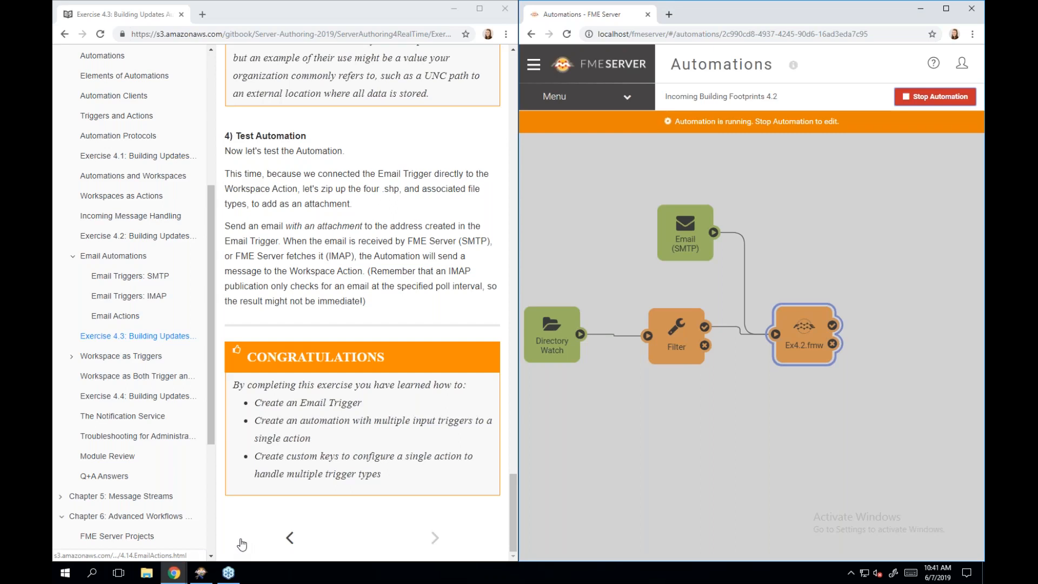
- Browse to C:\FMEData2019\Data\Engineering\BuildingFootprints and select the four update003 shapefile files
click(147, 576)
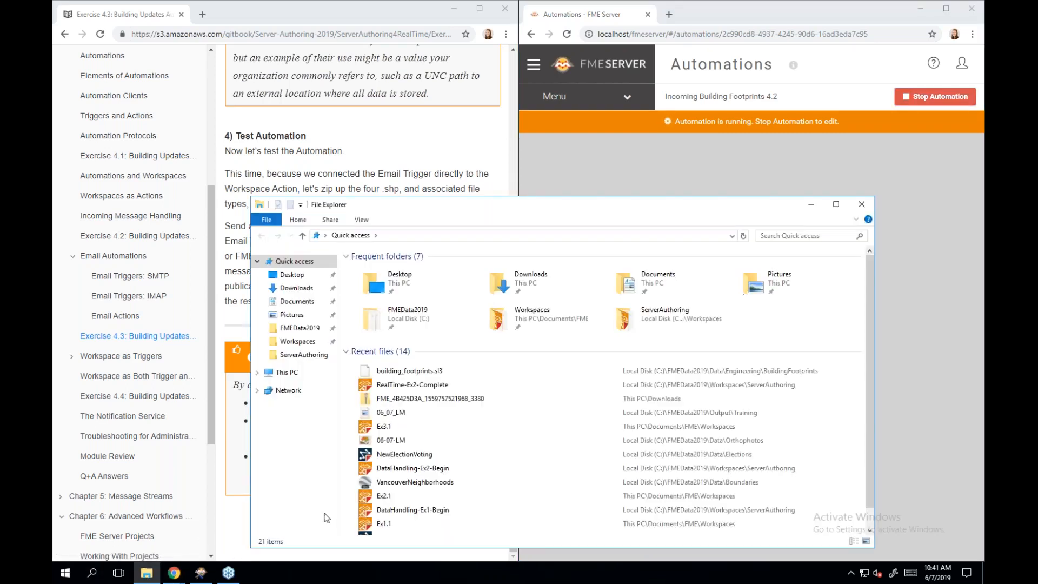
drag(419, 206, 428, 126)
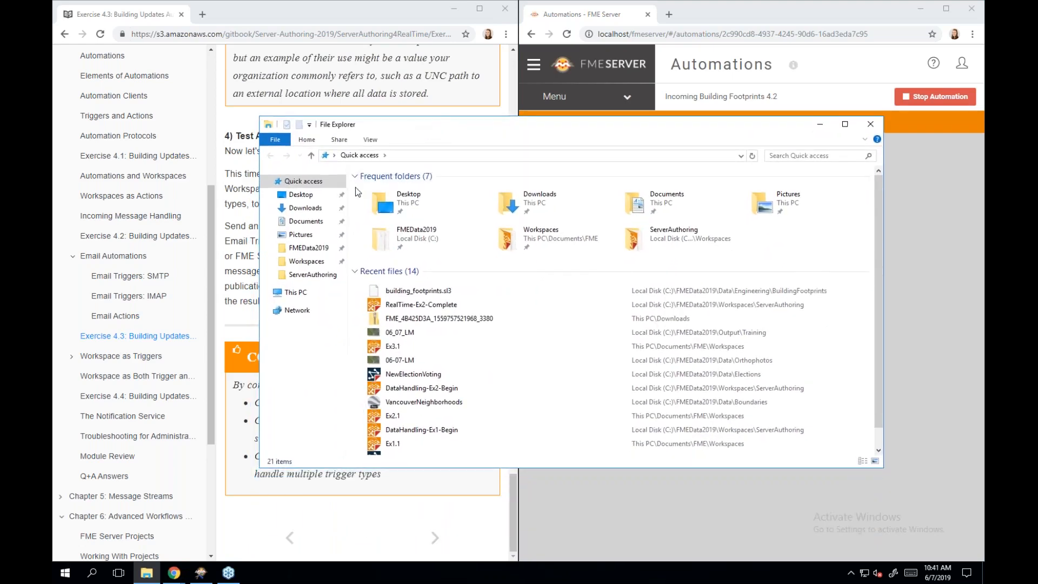
click(309, 252)
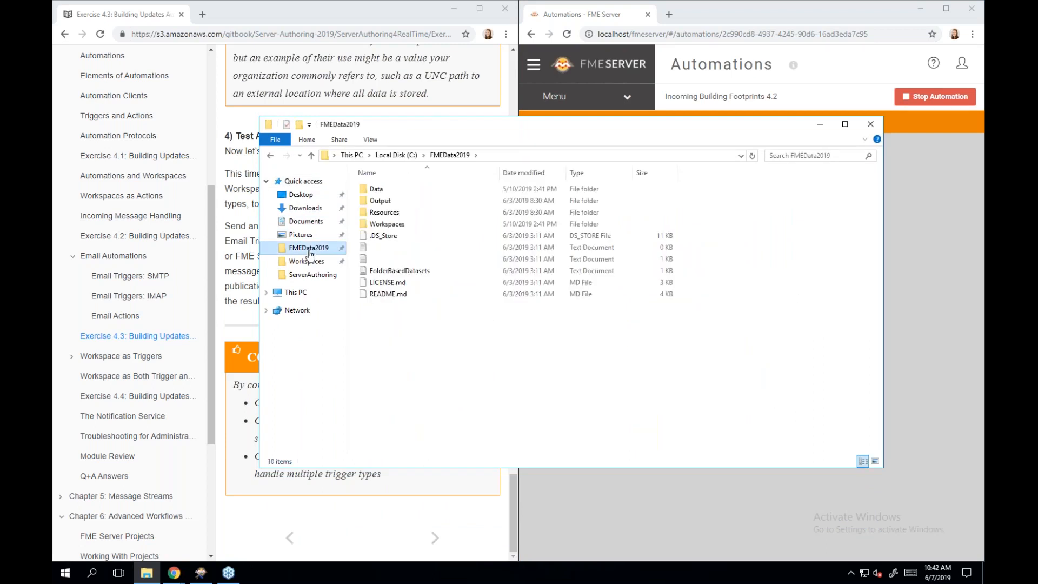
double_click(407, 192)
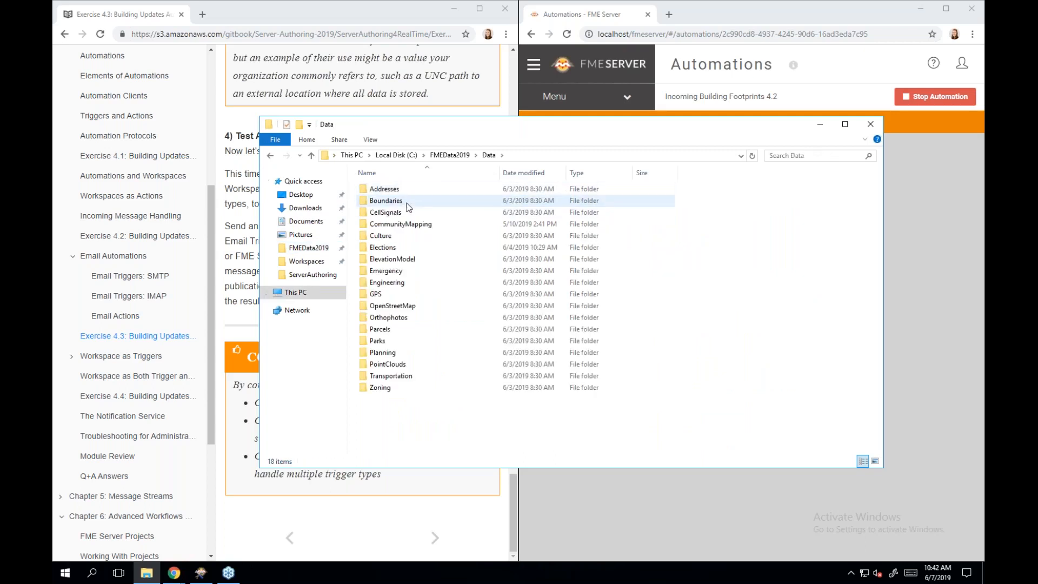
double_click(440, 286)
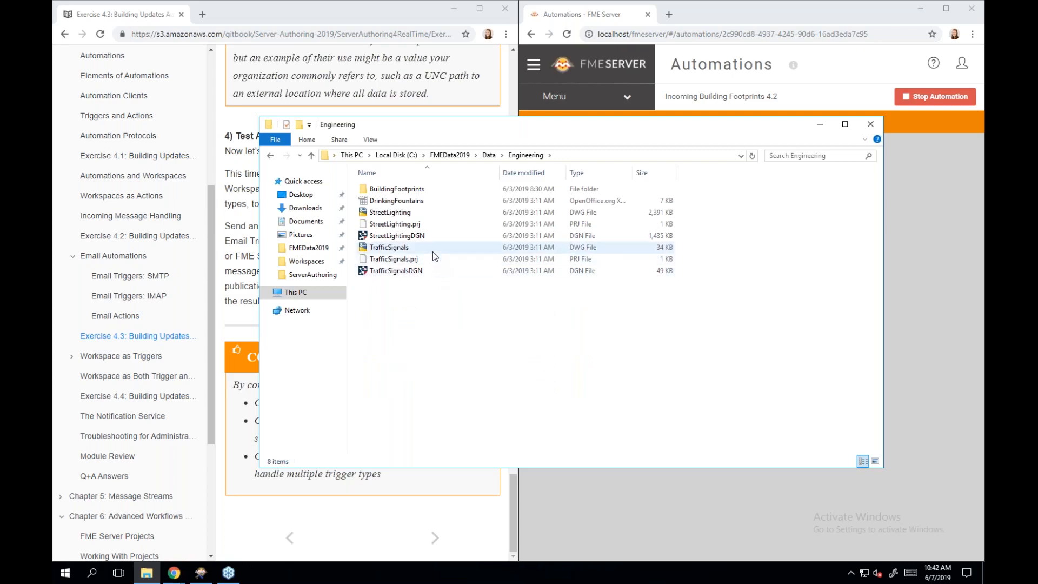
double_click(399, 189)
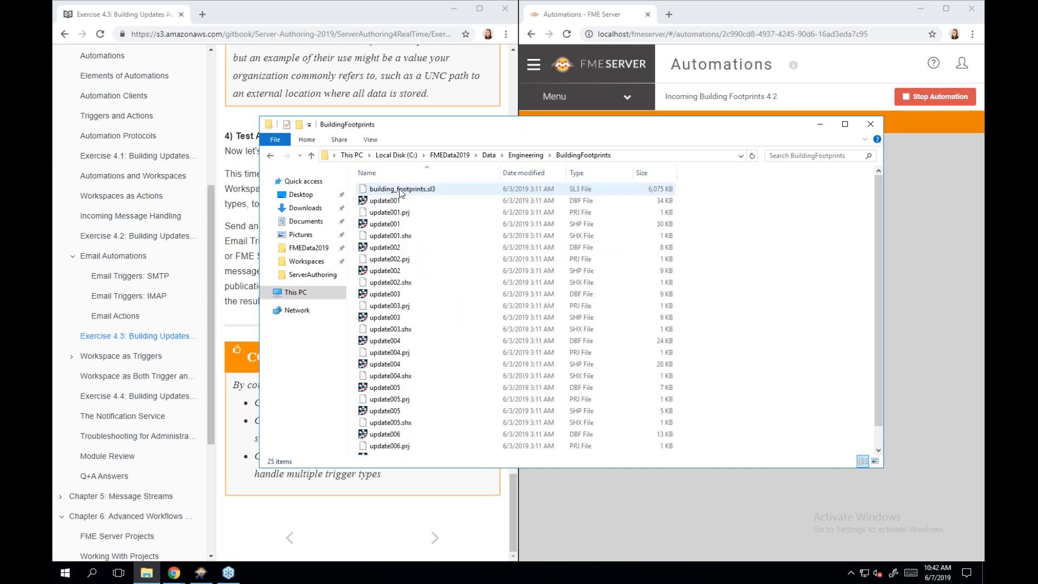
click(430, 294)
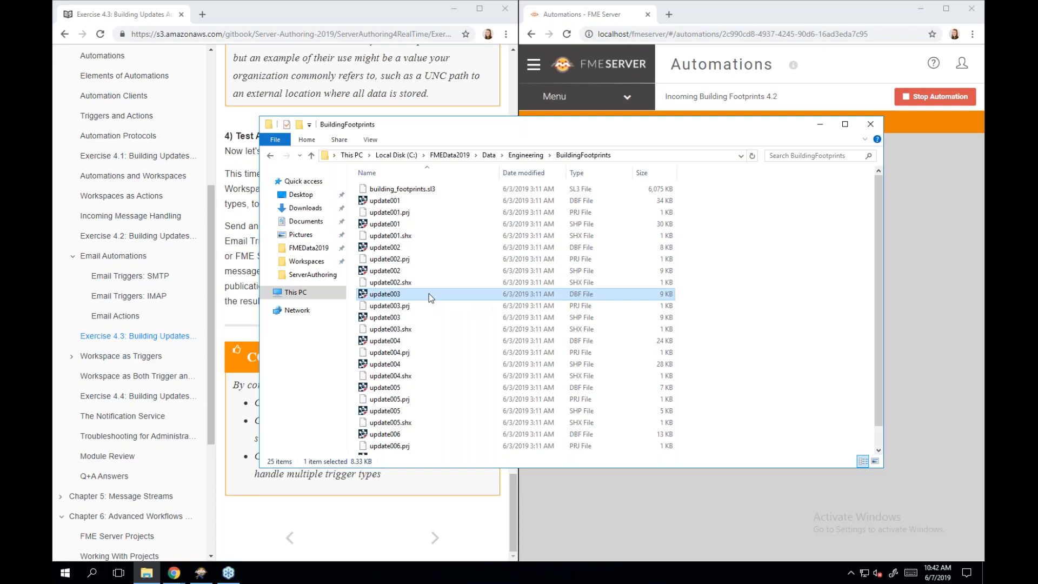
shift+click(415, 329)
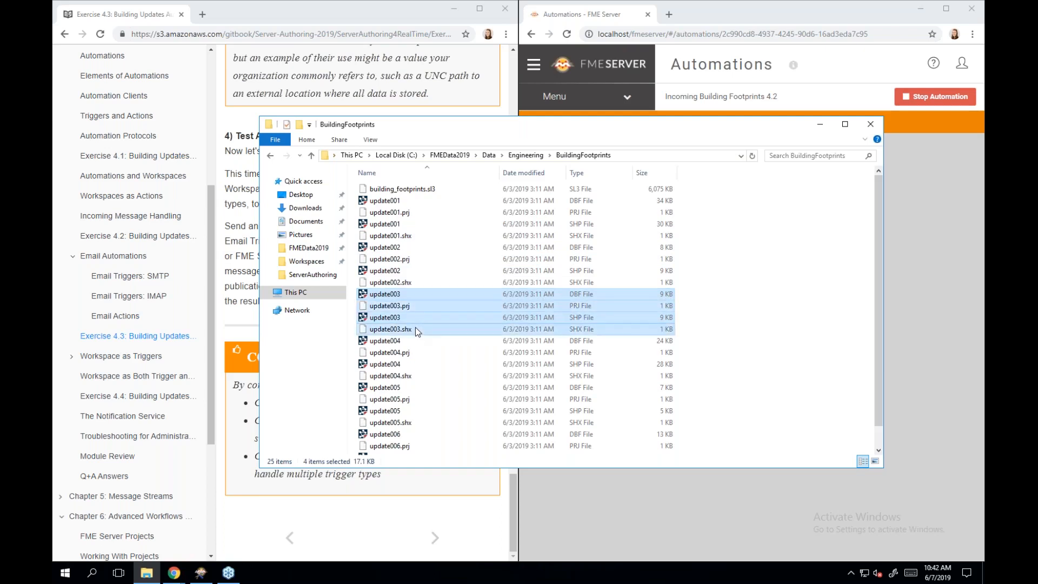
- Compress the four update003 files into update003.zip, then minimize File Explorer
right_click(397, 306)
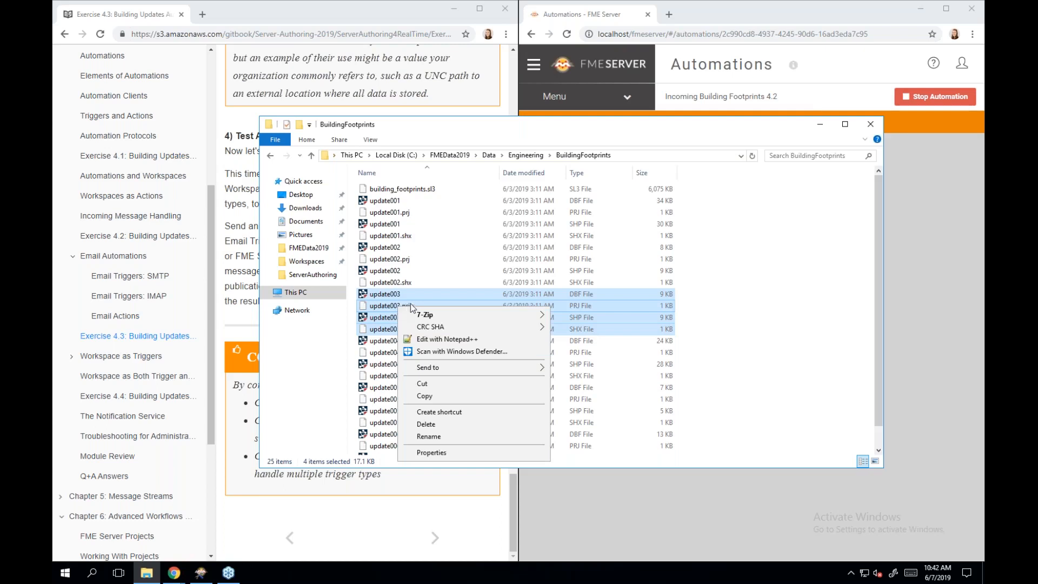
mouse_move(490, 368)
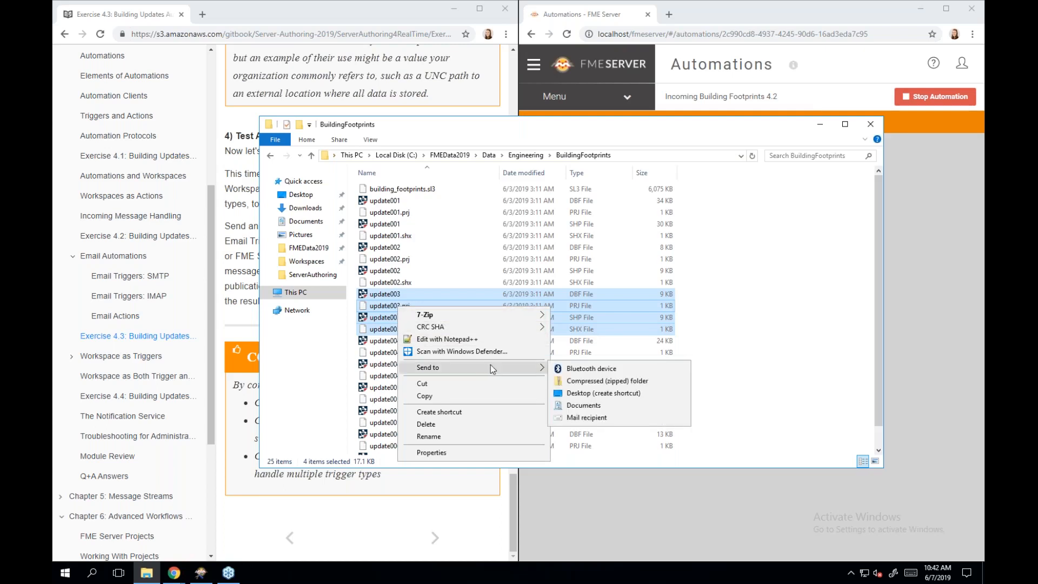
click(594, 382)
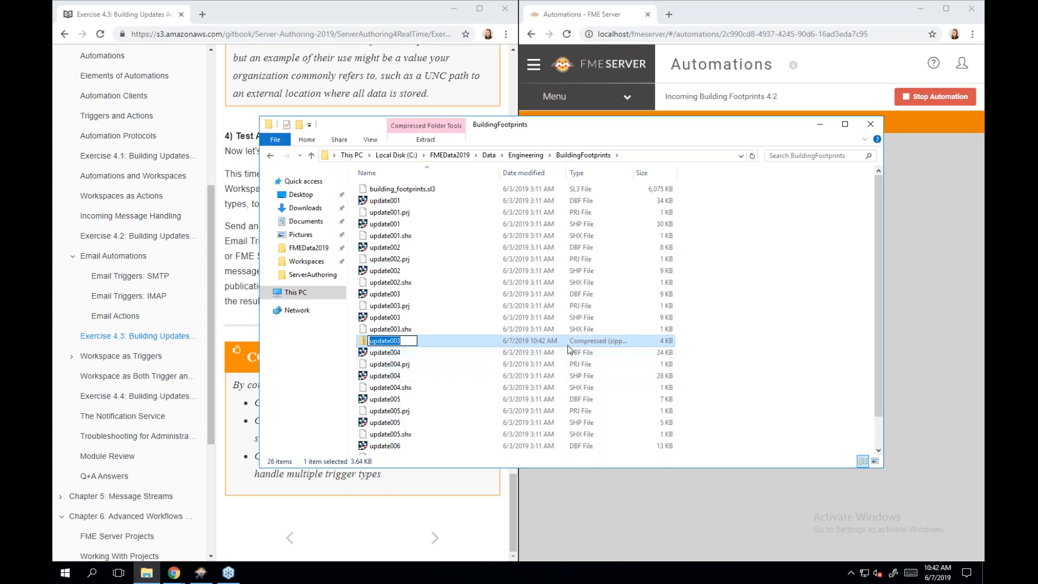
key(Return)
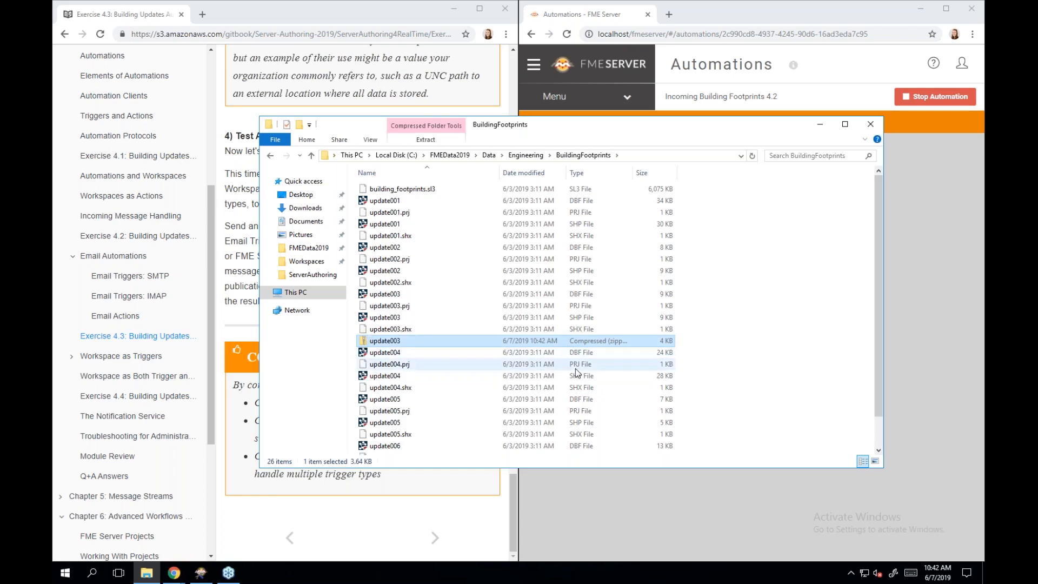
click(819, 127)
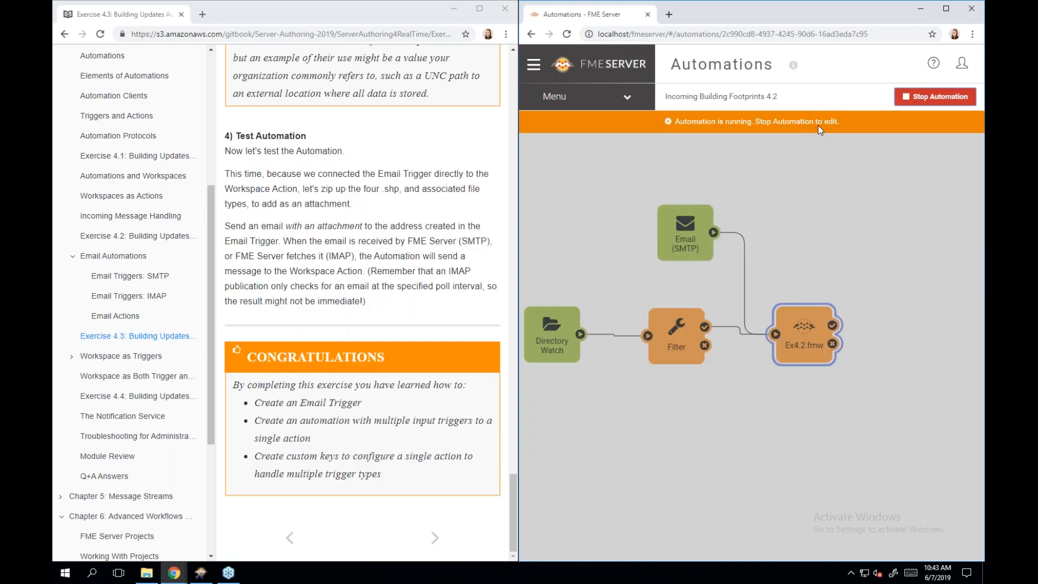
- Compose a full-size Gmail message in a new tab and start entering the trigger mailbox address
click(668, 15)
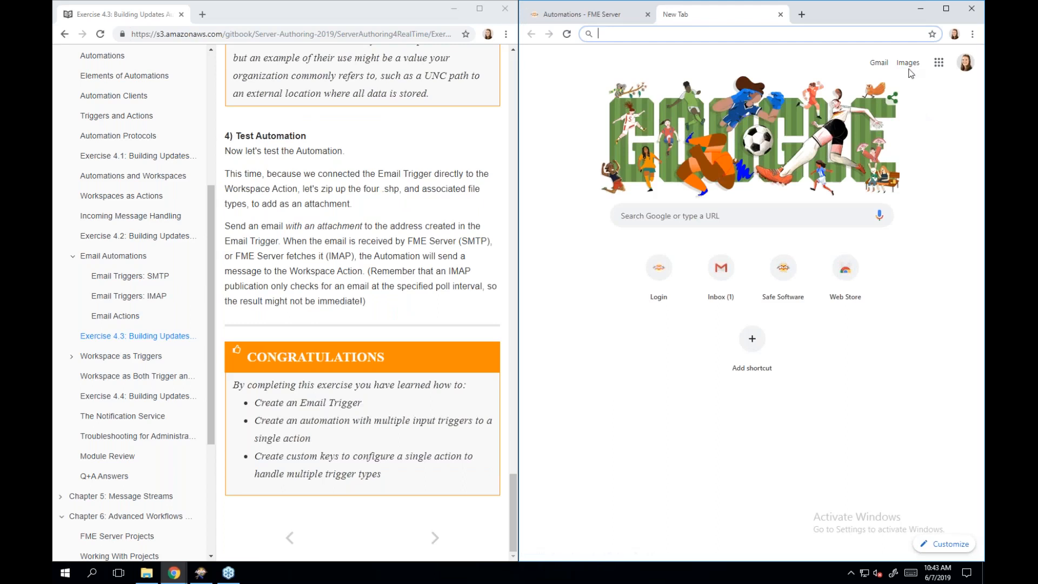
click(878, 64)
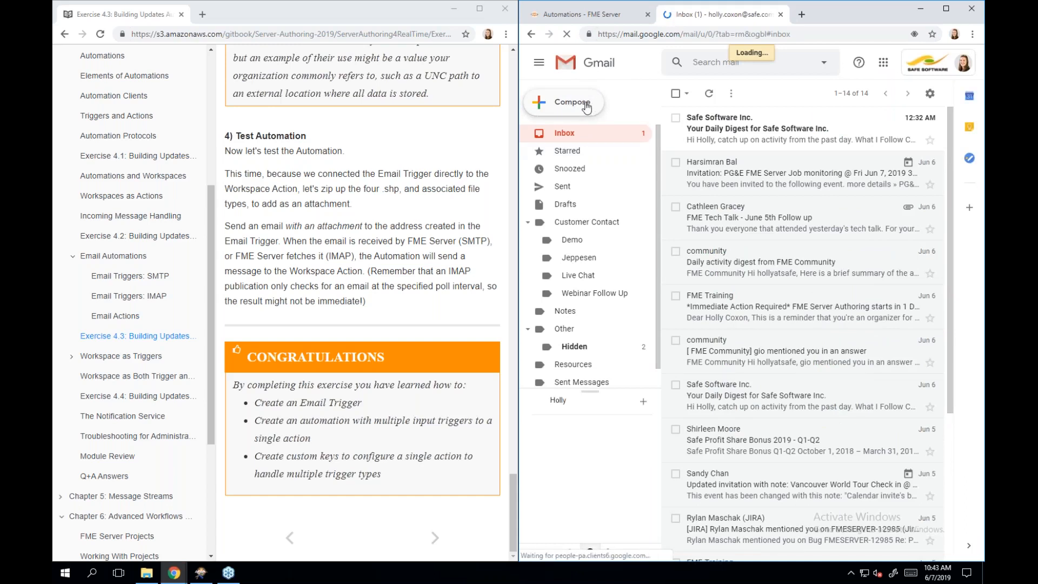
click(584, 108)
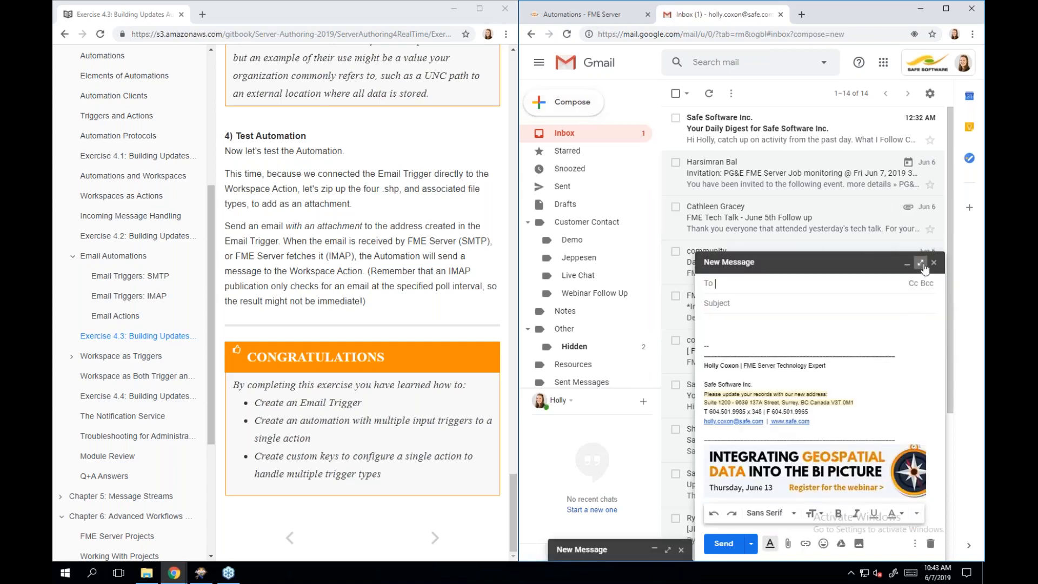
click(923, 265)
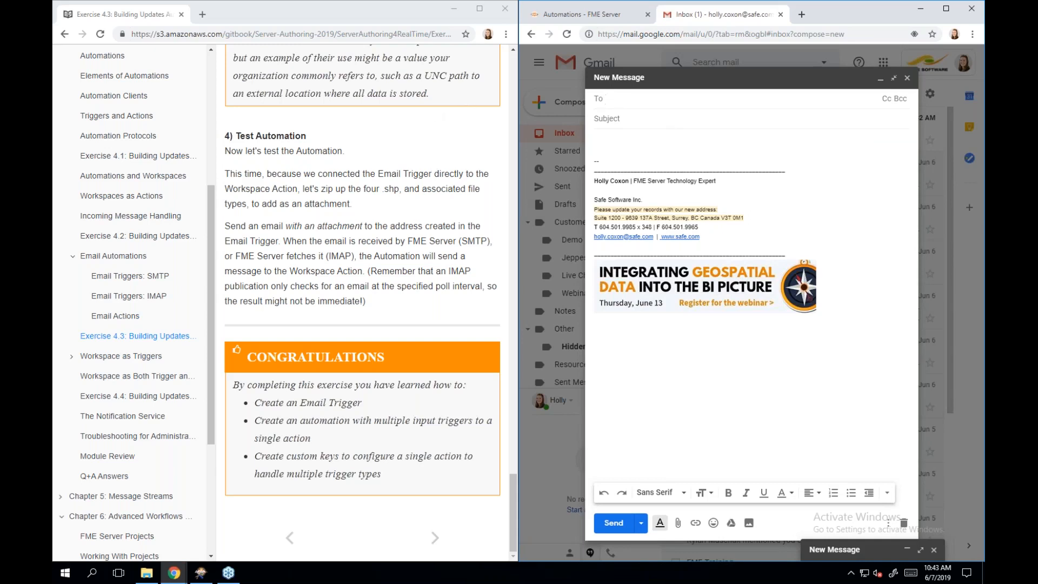
text(fm)
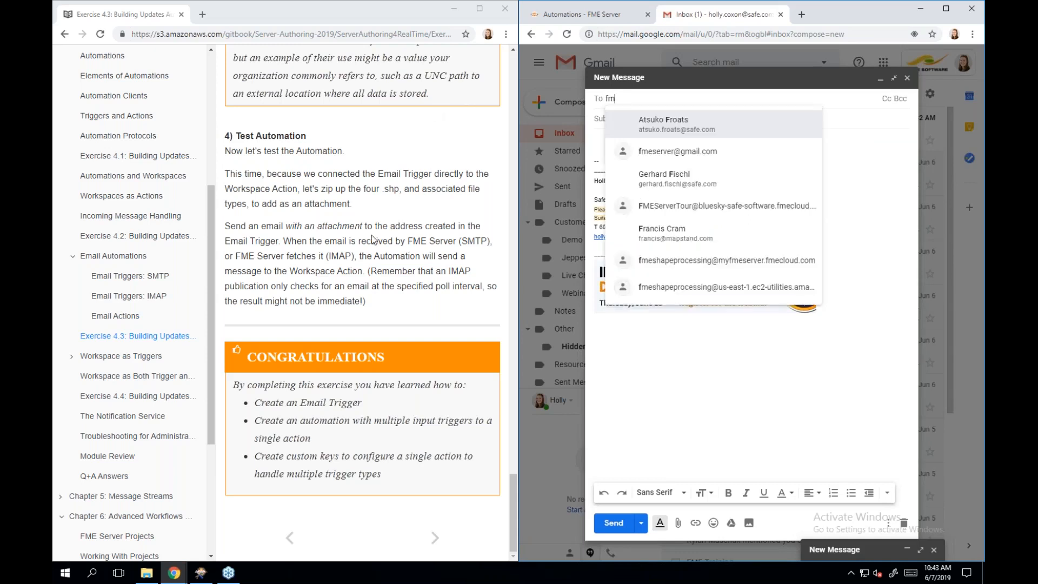
text(eshape)
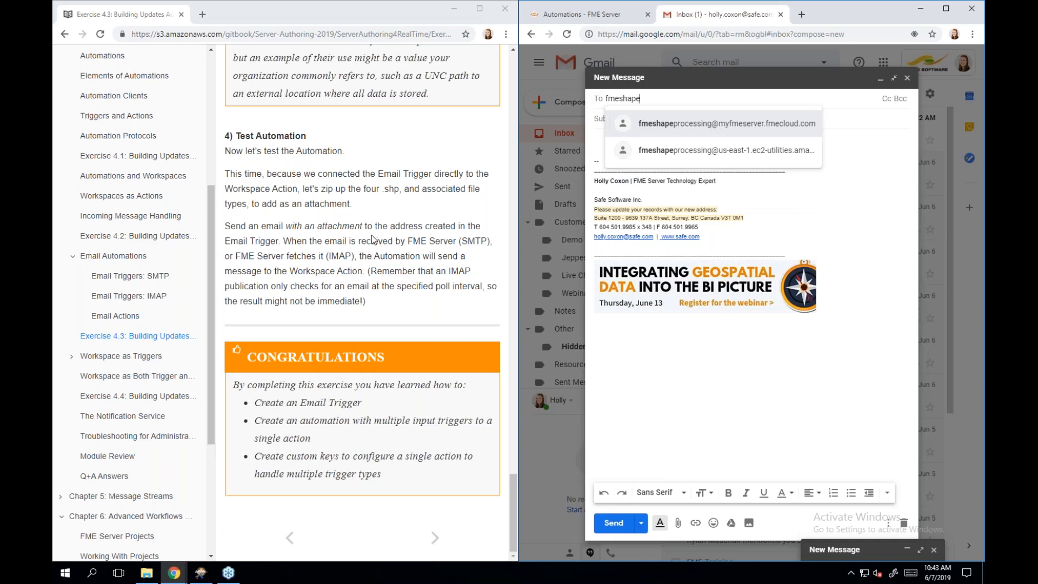
text(pro)
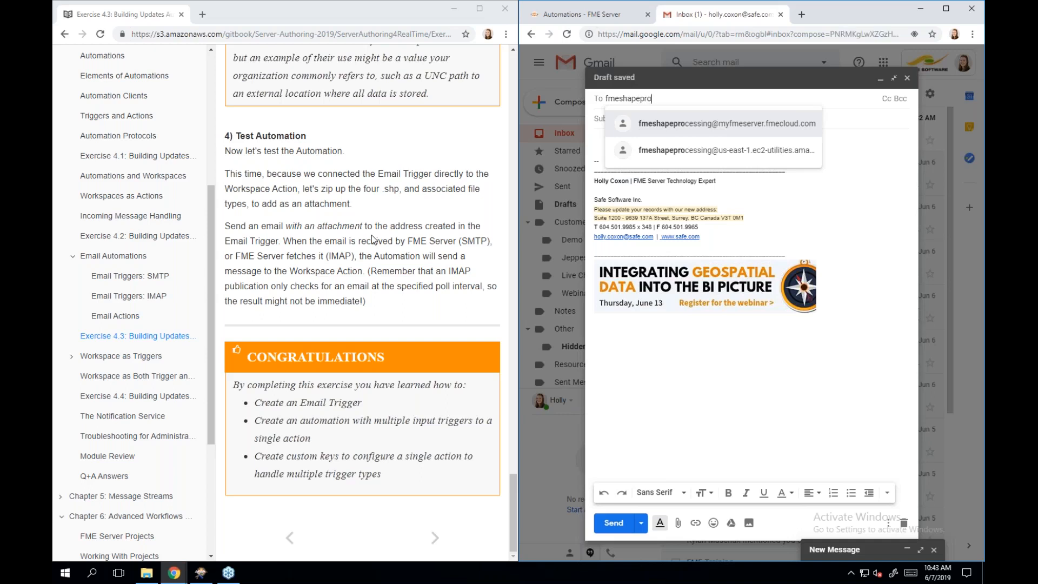
text(cessing@)
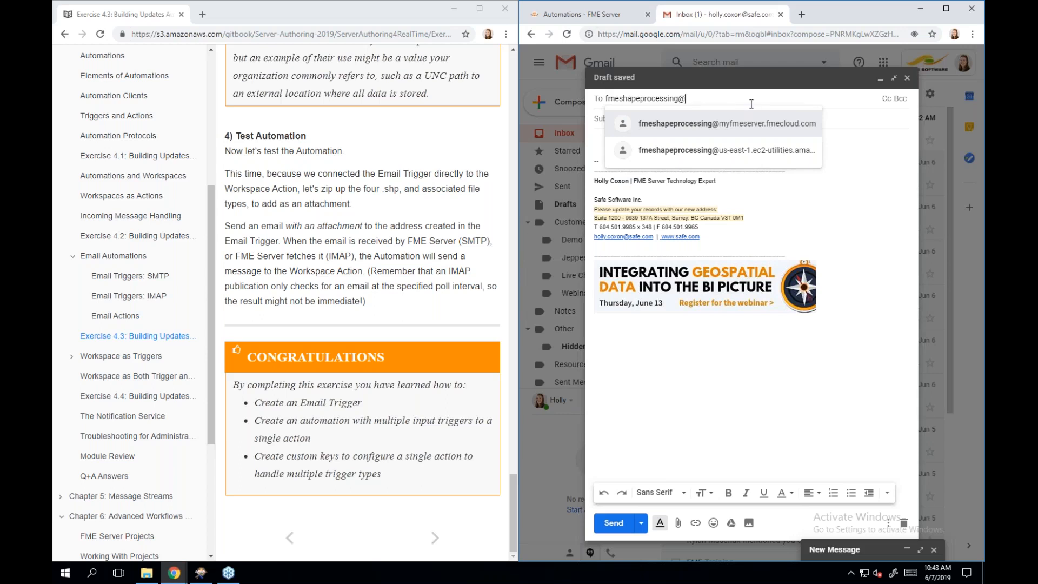
click(858, 150)
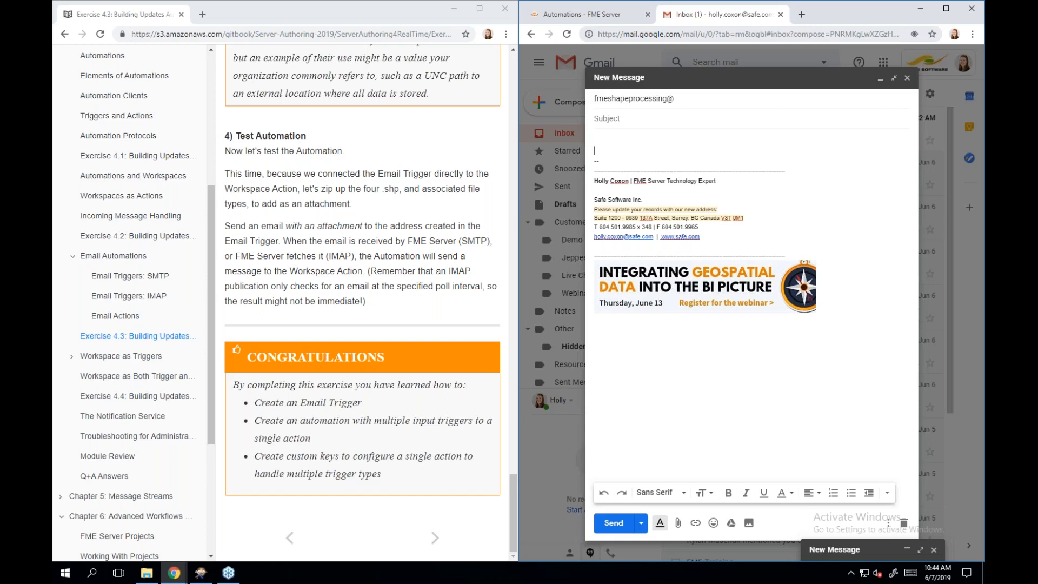
- Search 'my public ip address', open WhatIsMyIP.com and copy the machine's public IPv4 address
click(801, 19)
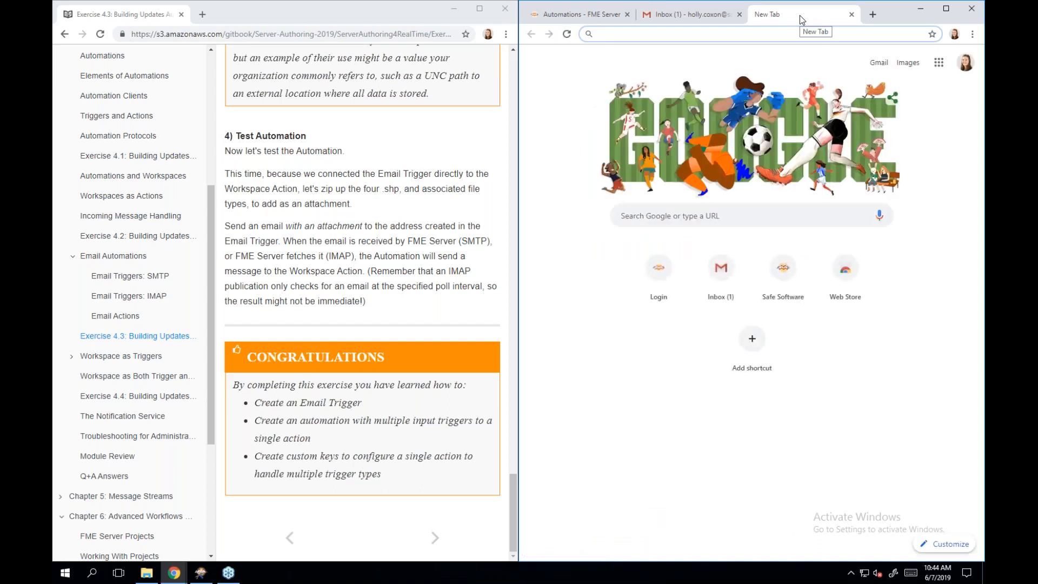
text(my public)
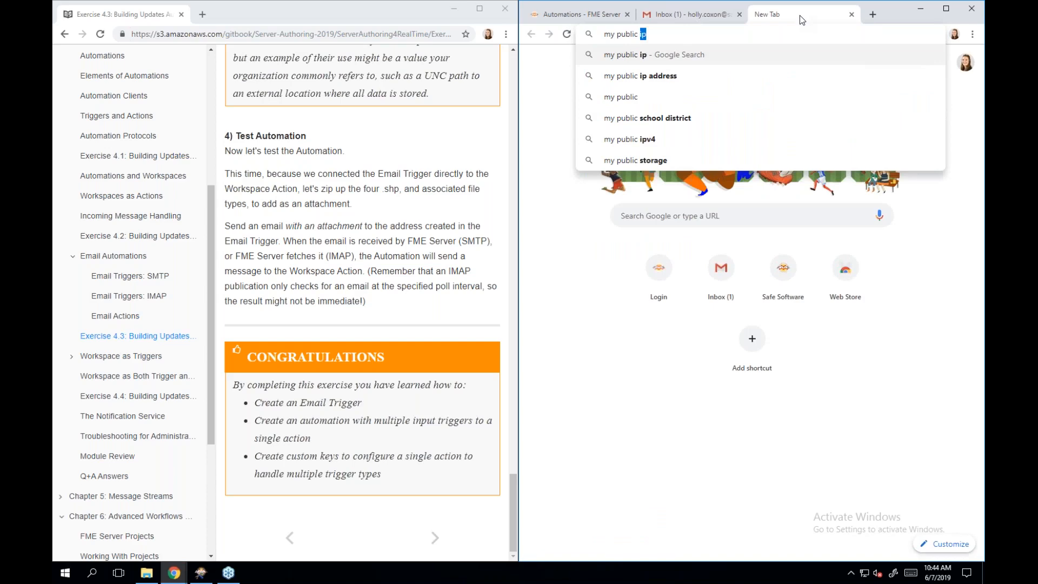
click(791, 77)
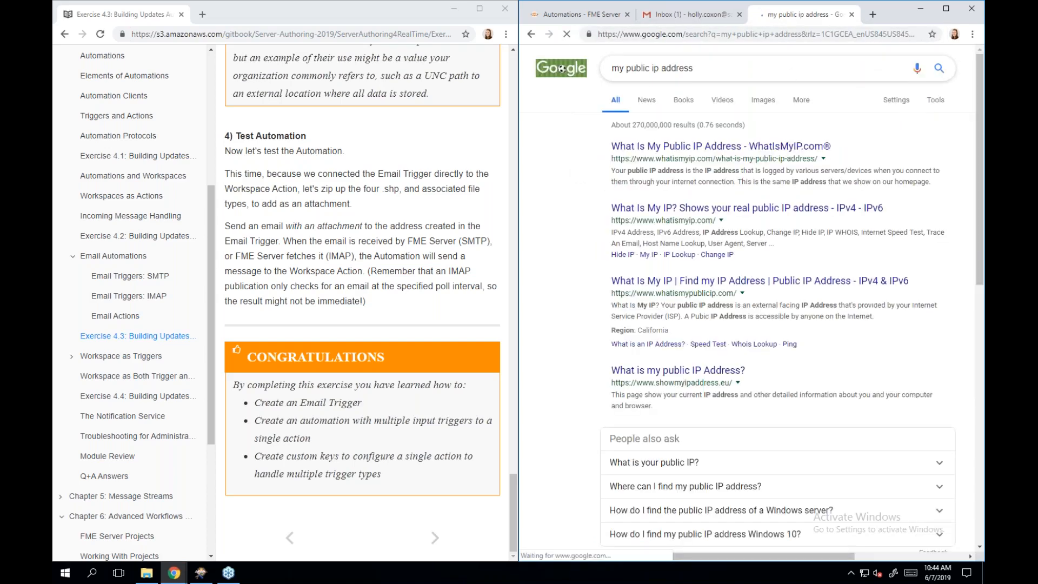
click(724, 152)
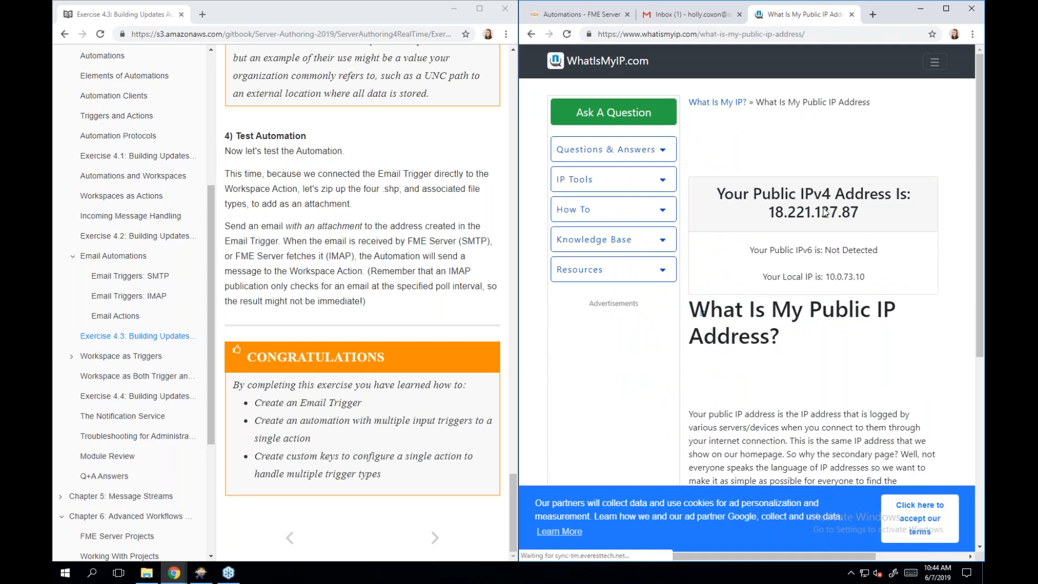
double_click(779, 213)
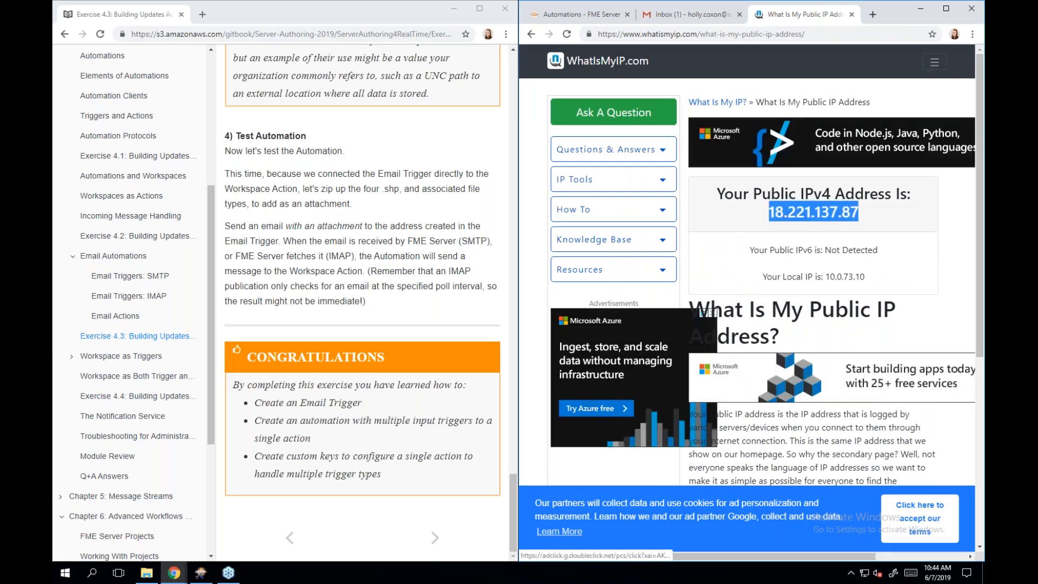
right_click(794, 215)
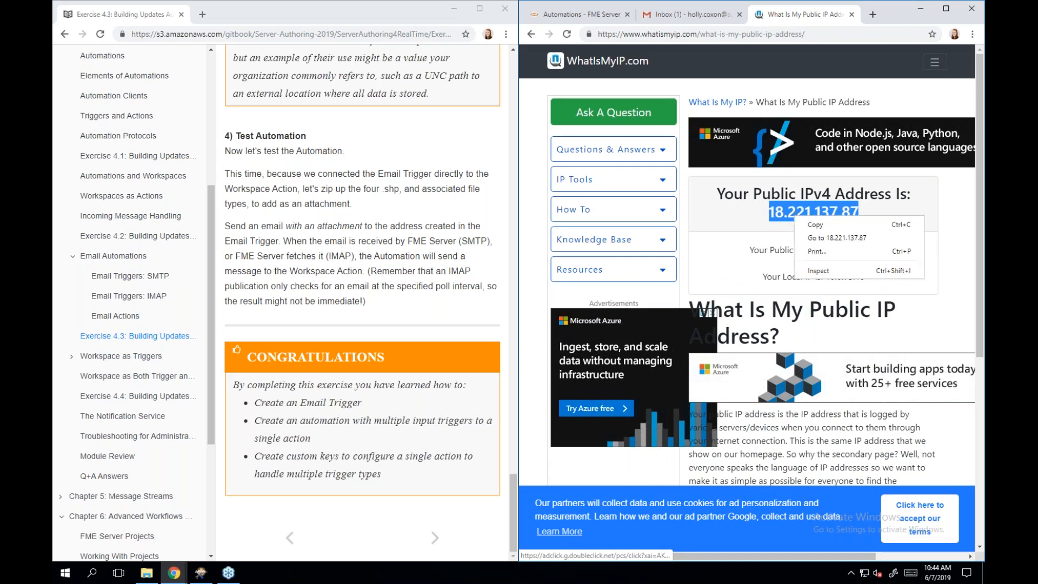
click(815, 225)
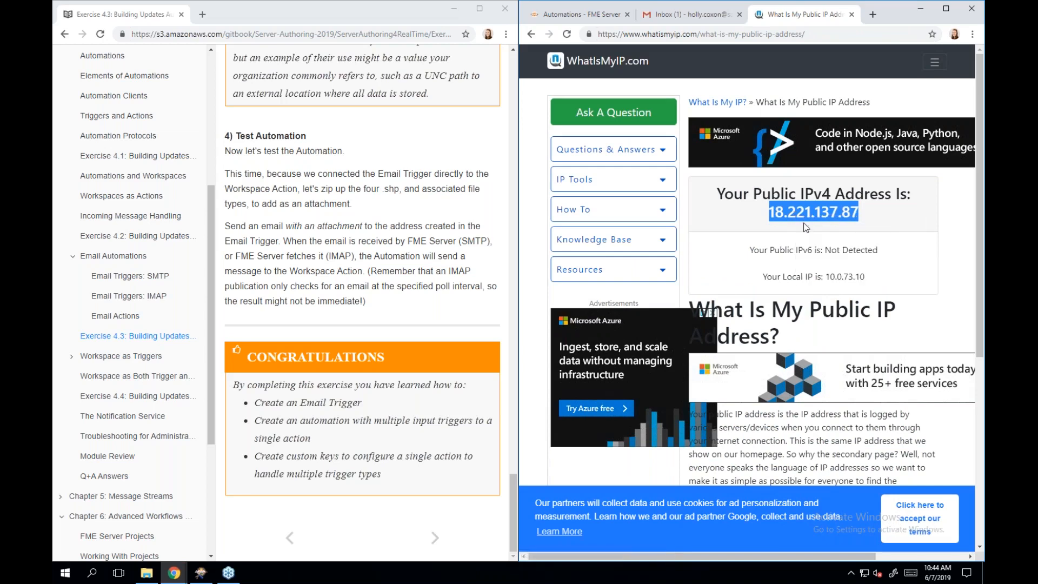
- Address the draft to the trigger mailbox at the copied IP, subject 'Incoming building footprints'
click(688, 17)
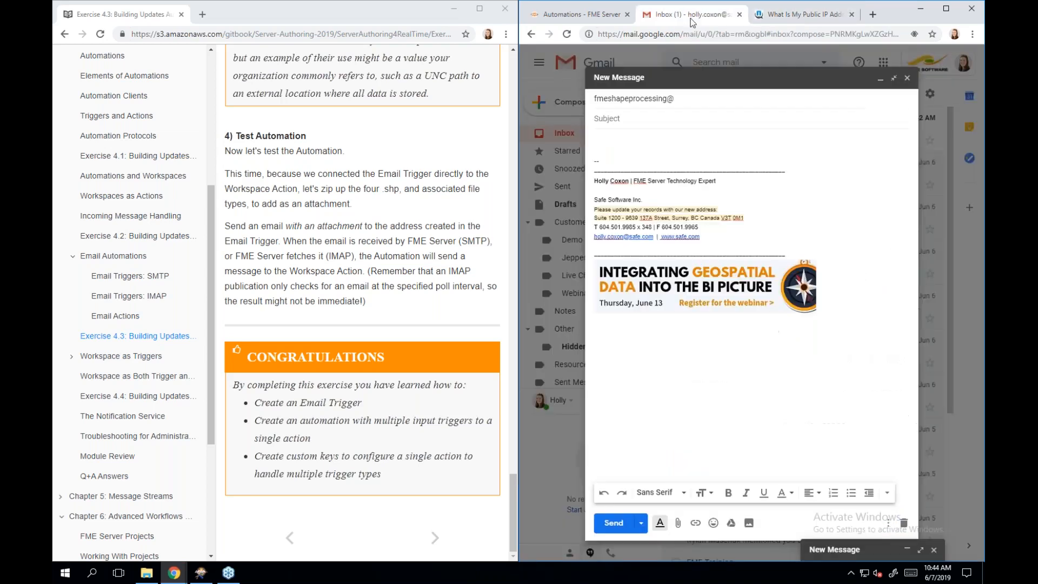
click(726, 97)
click(689, 99)
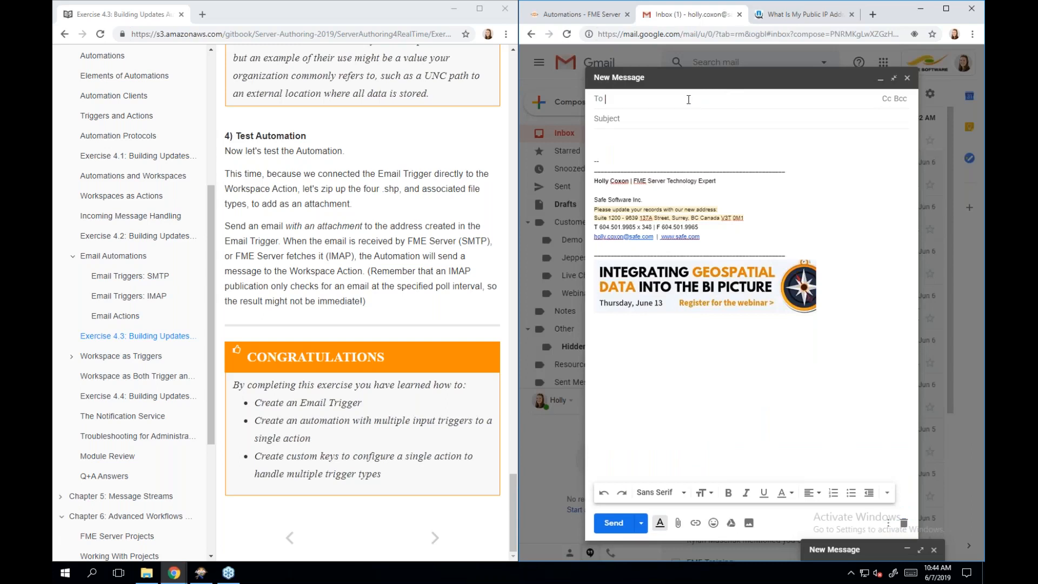
text(fmeshape)
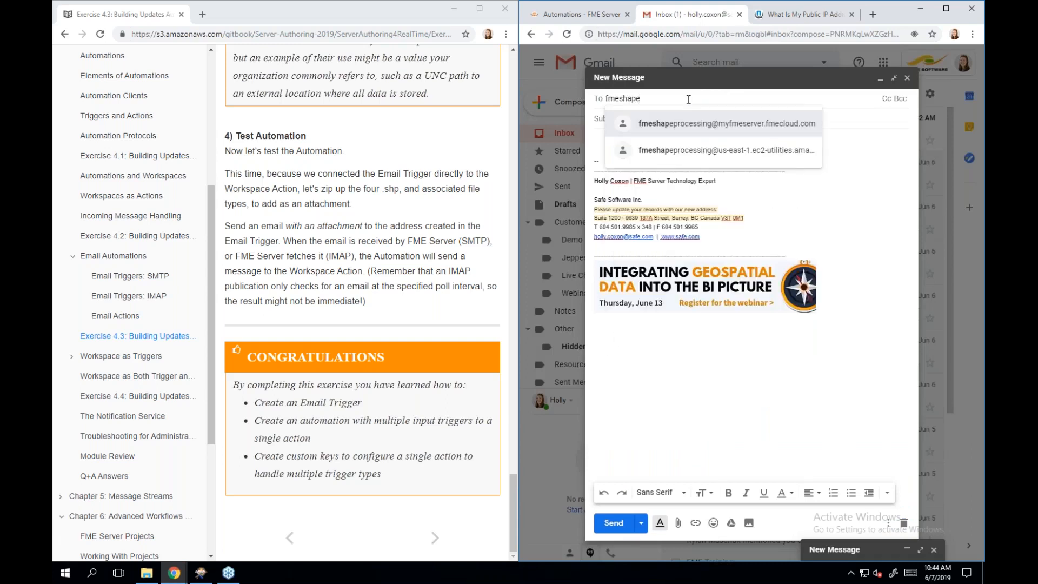
text(processing@)
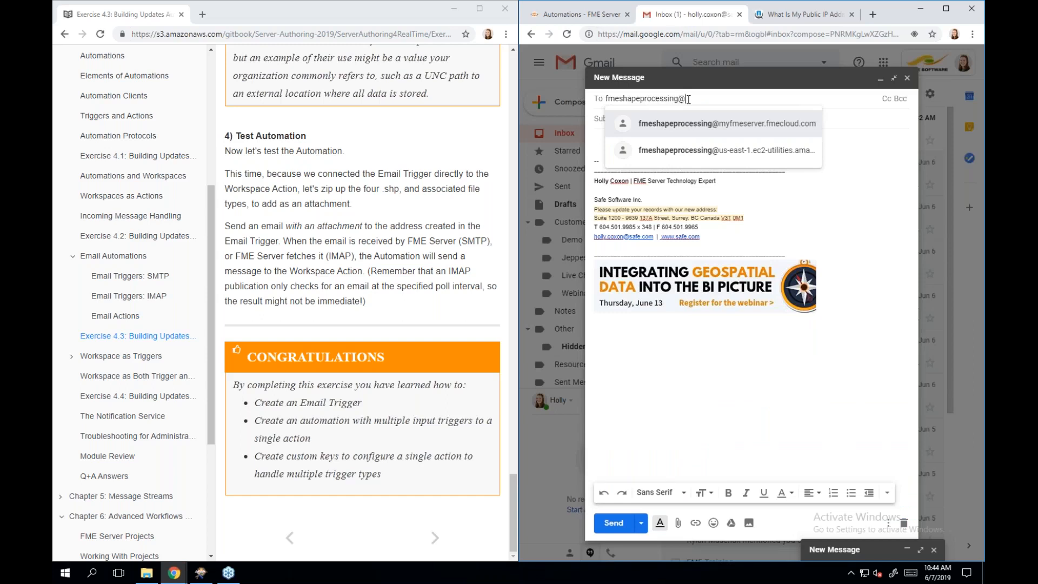
key(ctrl+v)
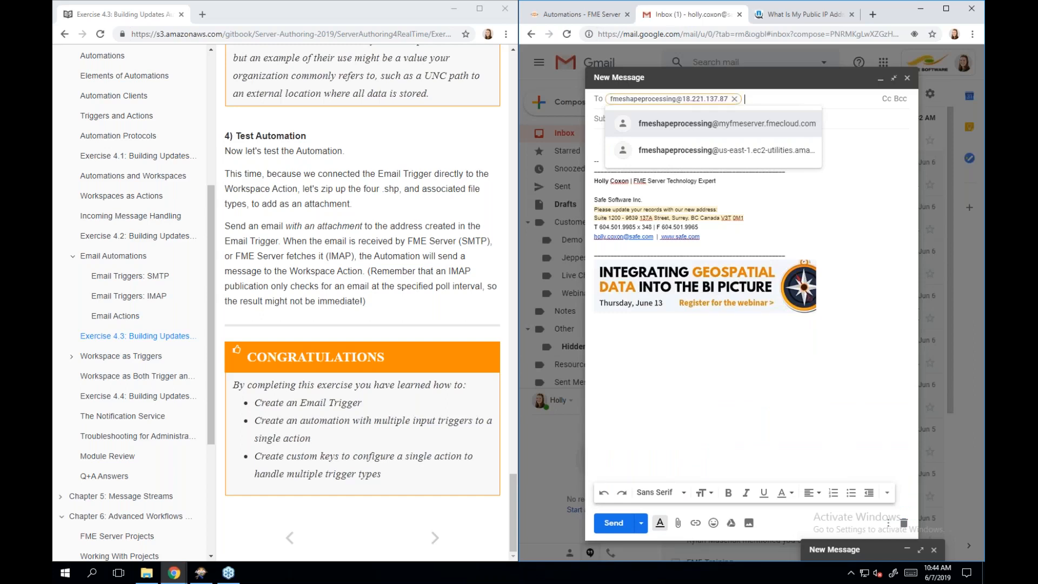
click(862, 141)
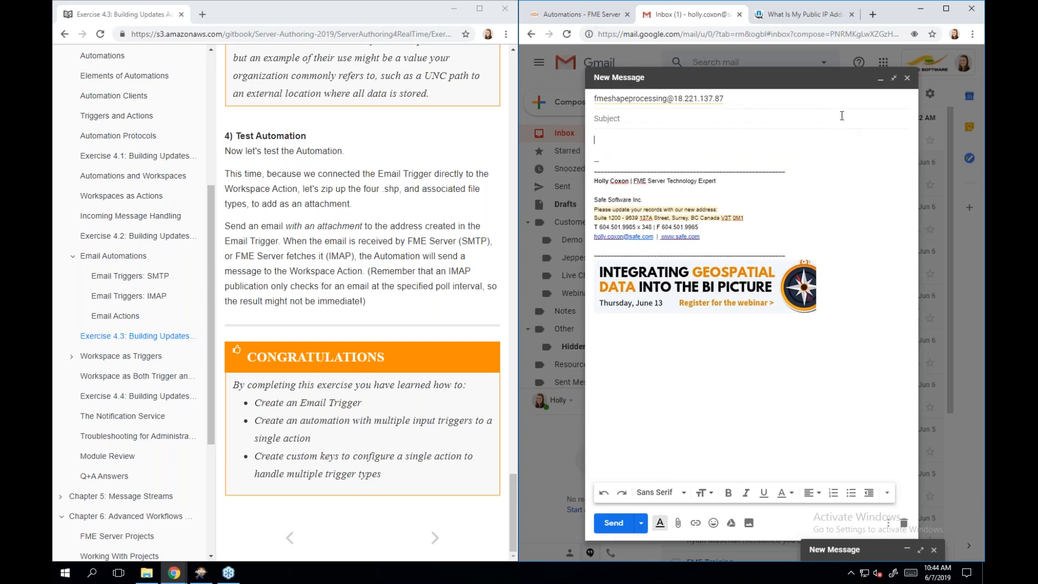
click(649, 123)
text(Incoming building footproints)
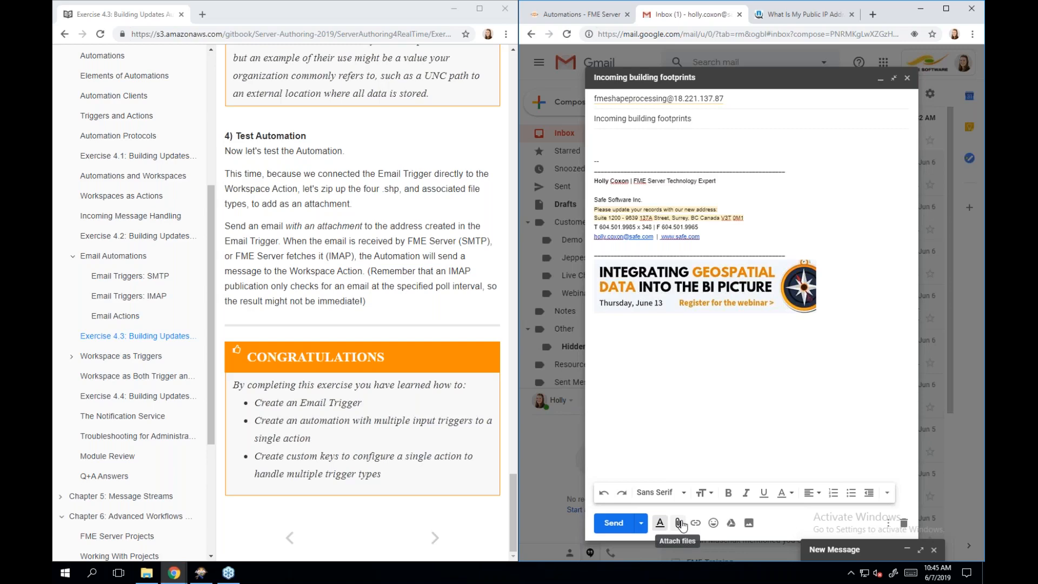
- Attach update003.zip to the message and send it
click(679, 522)
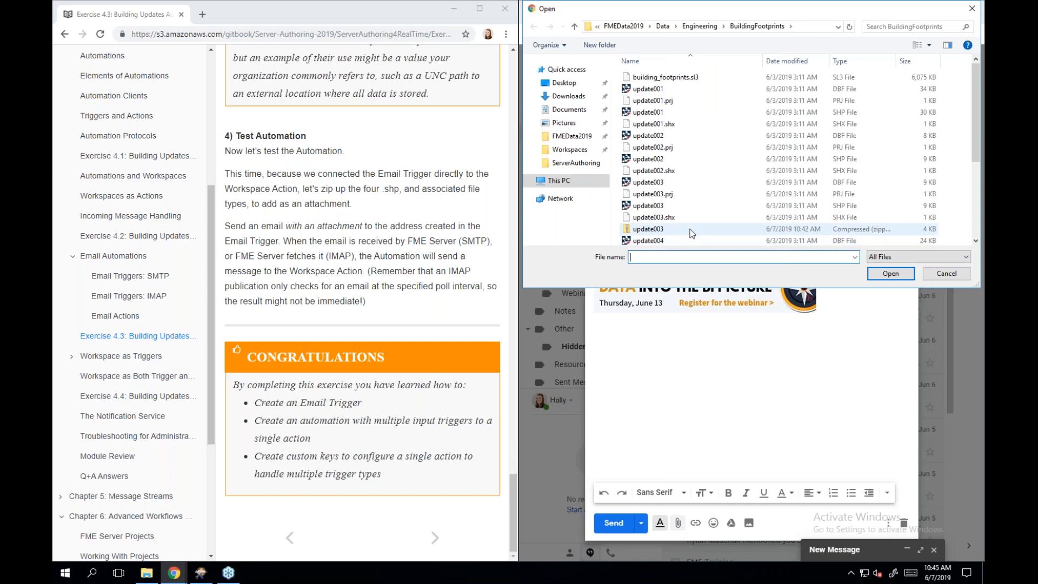
double_click(691, 231)
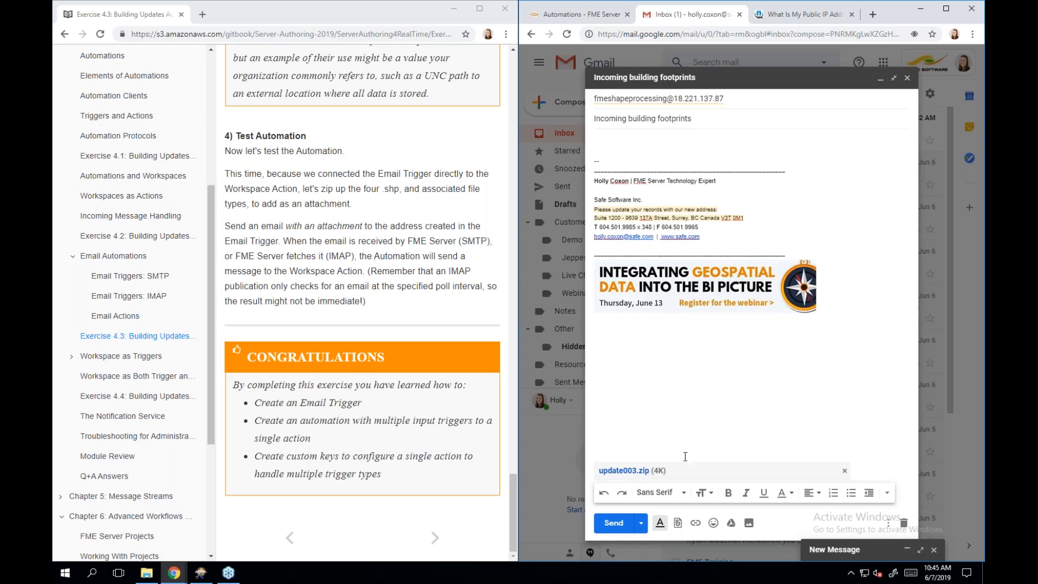
click(613, 523)
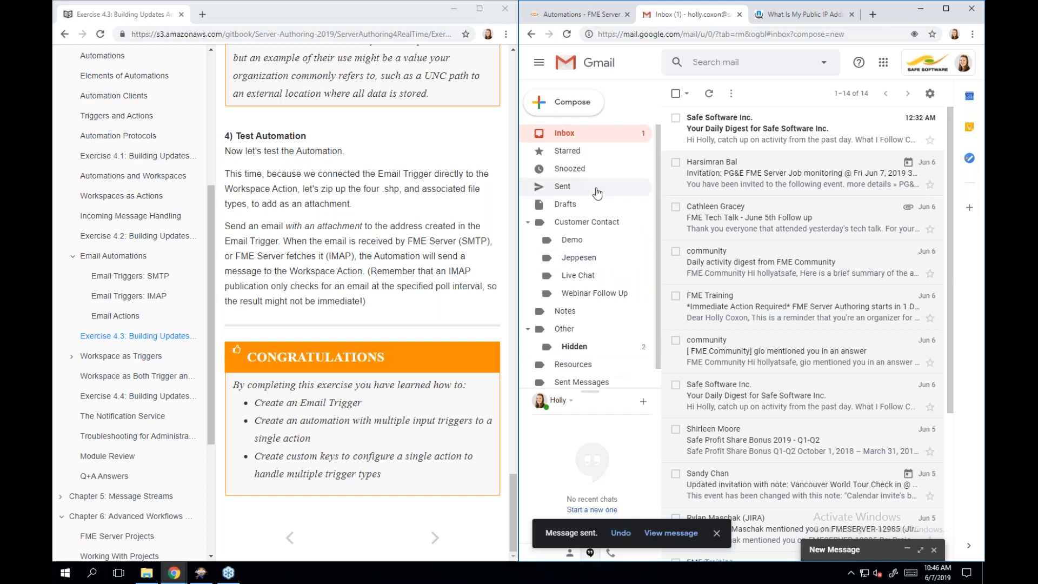
- Show FME Server's Completed Jobs list to confirm the Ex4.2.fmw job succeeded
click(563, 18)
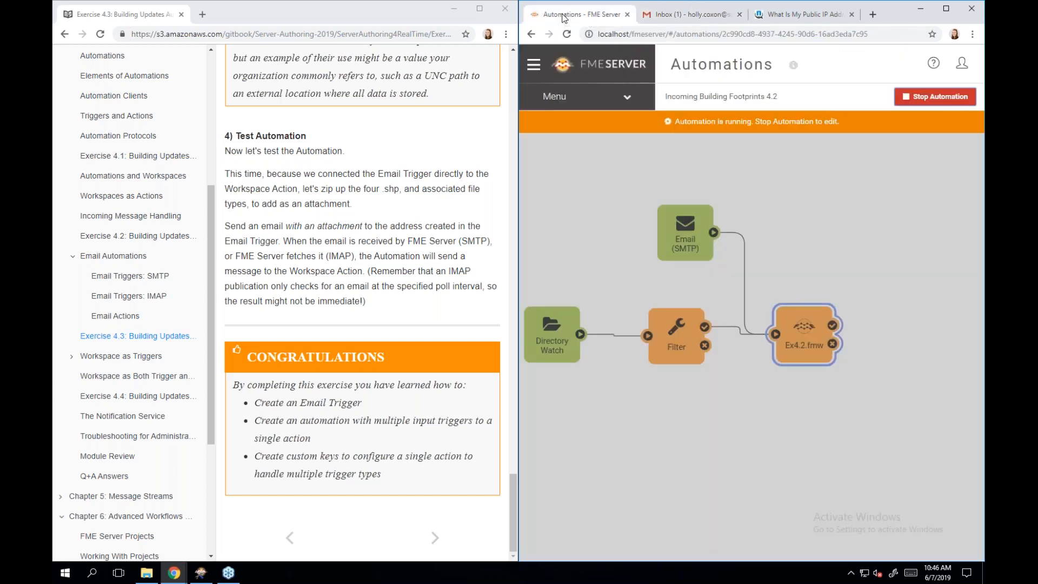
click(534, 65)
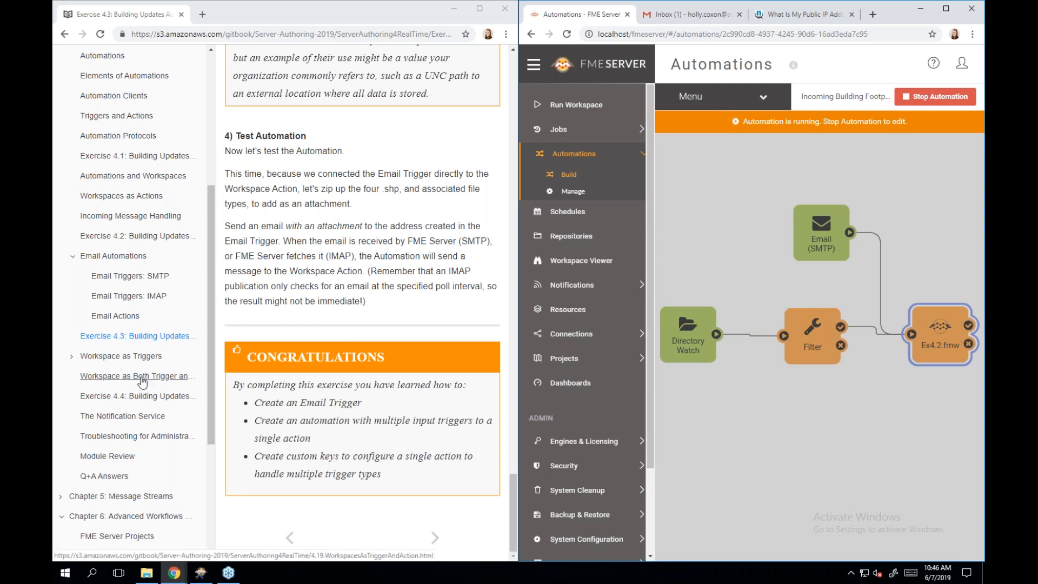
click(574, 135)
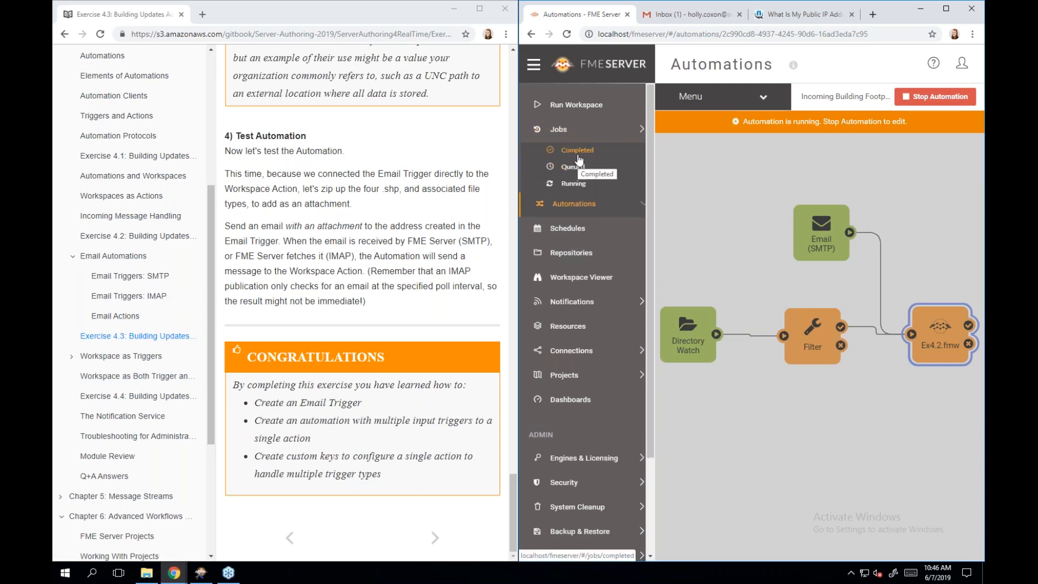
click(577, 154)
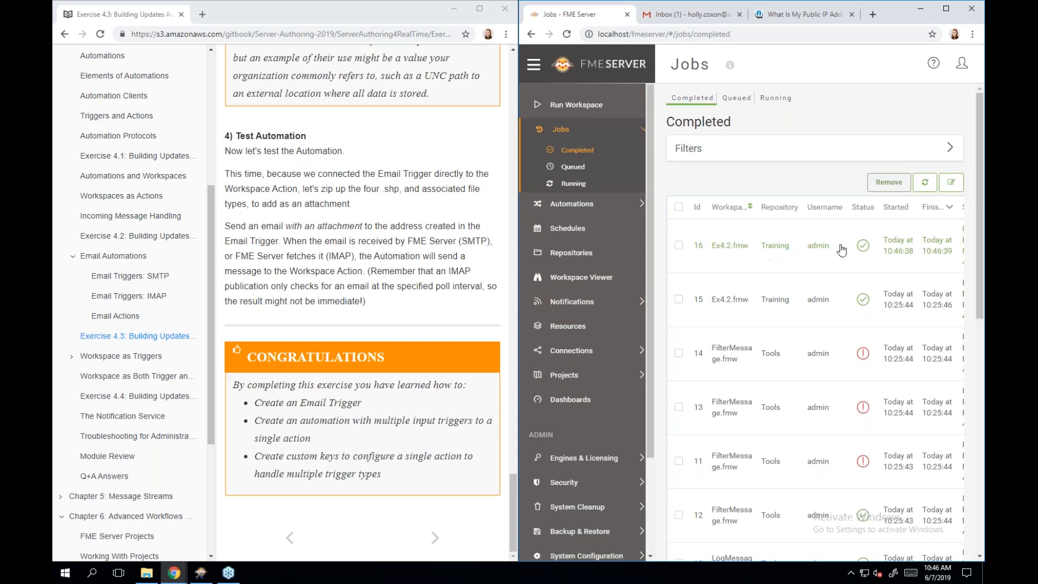
- Scroll the Completed jobs table sideways to inspect the Ex4.2.fmw job details
scroll(841, 249, right, 4)
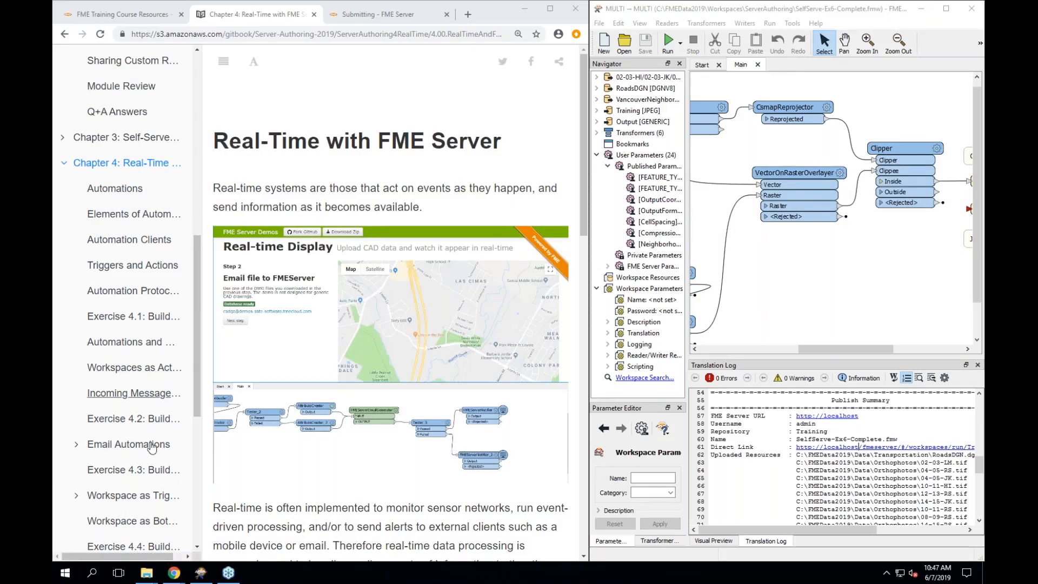
- Scroll the course table of contents and open Chapter 5: Message Streams
scroll(149, 444, down, 6)
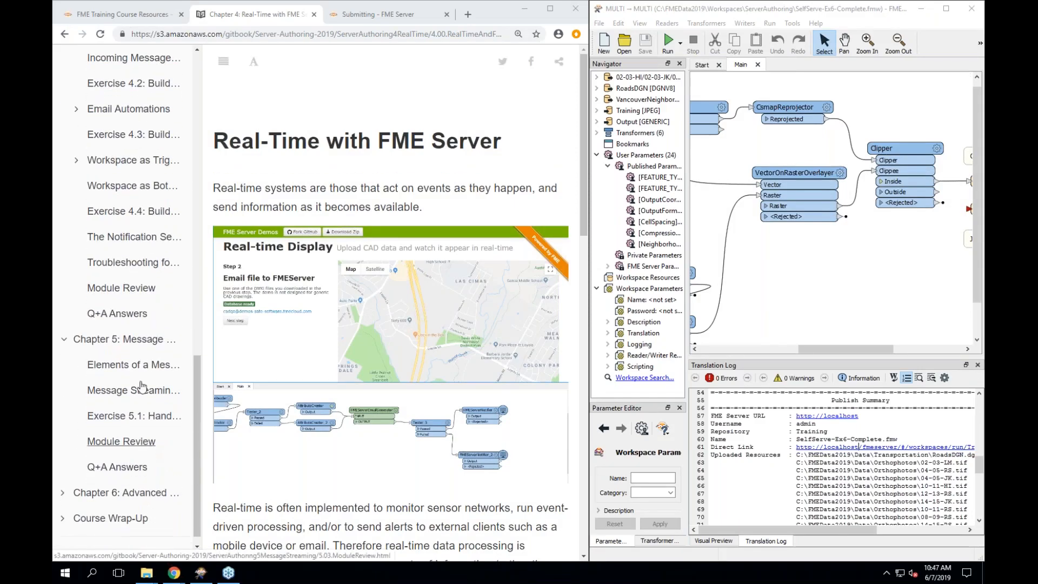
click(139, 351)
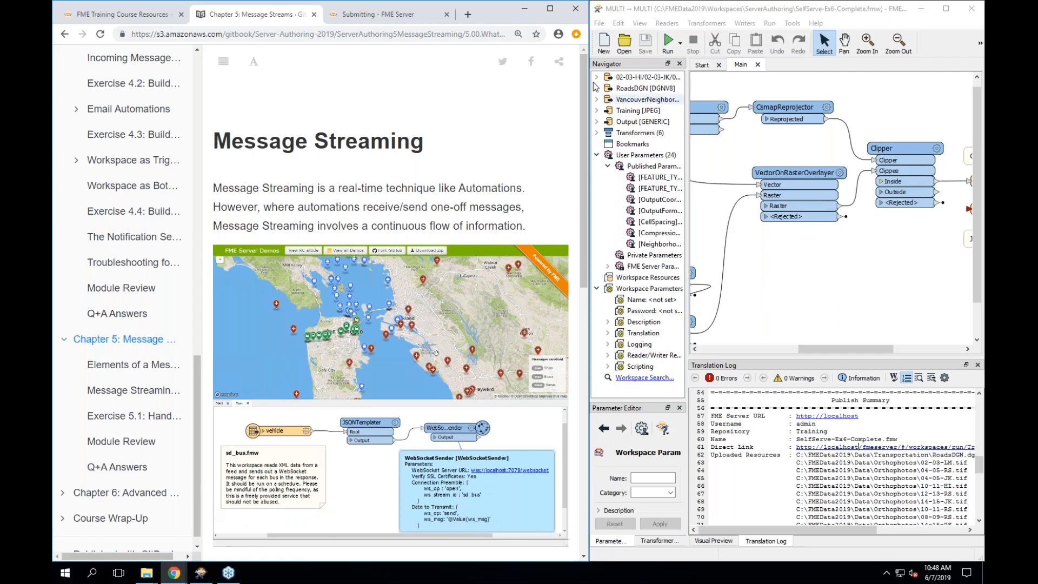
- Maximize Chrome so the FME Training GitBook fills the screen, and scroll down the page
click(550, 10)
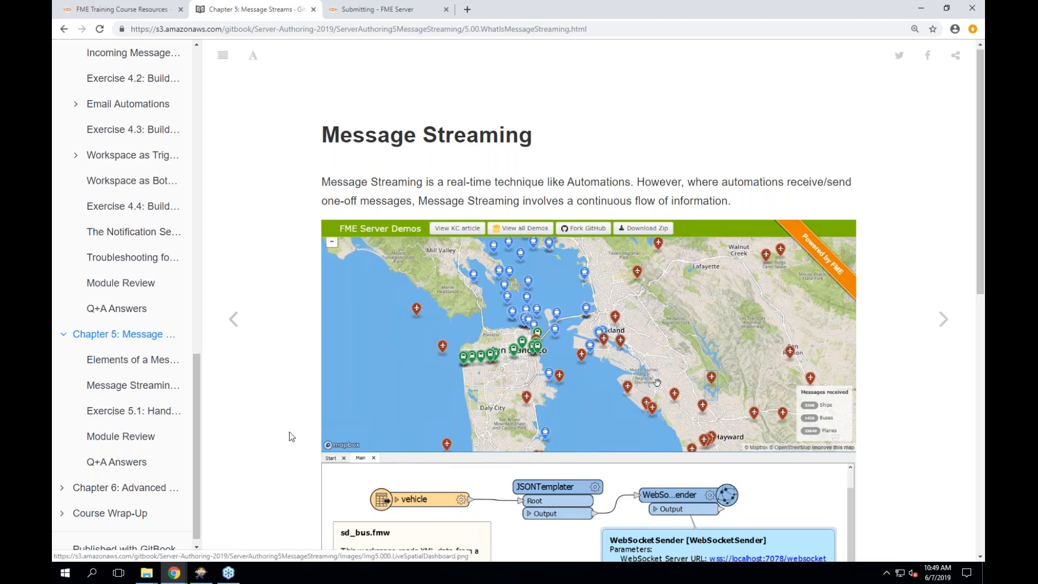
scroll(290, 432, down, 2)
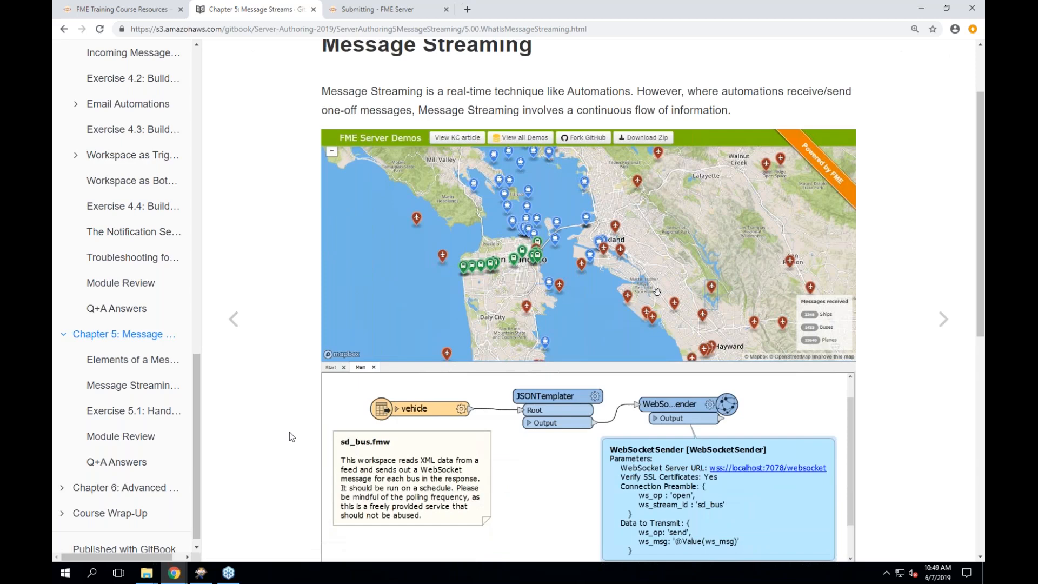
scroll(290, 432, down, 1)
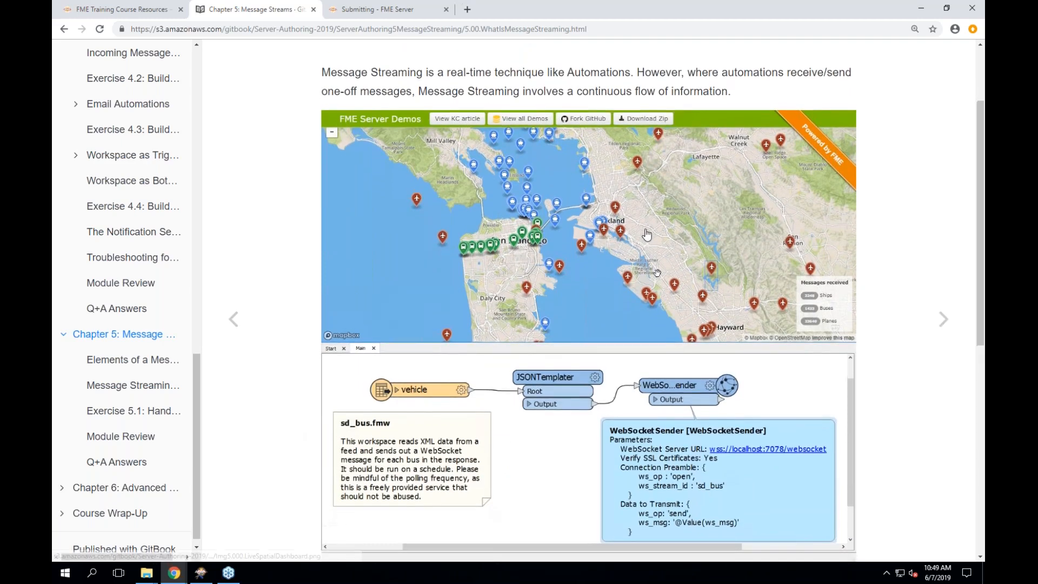
- View the message streaming demo image enlarged, then continue to the Elements of a Message Stream page
click(646, 234)
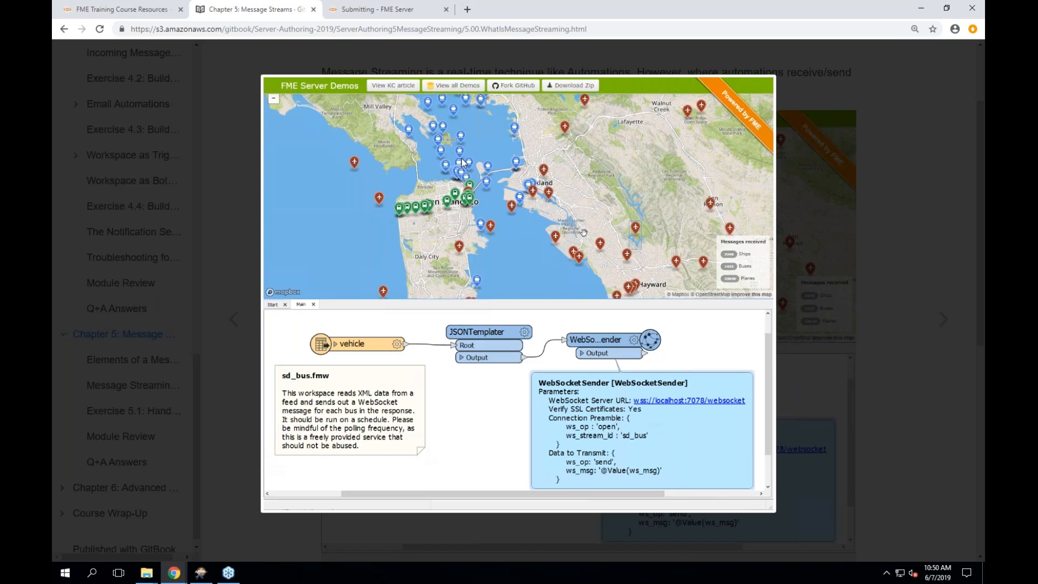
click(878, 308)
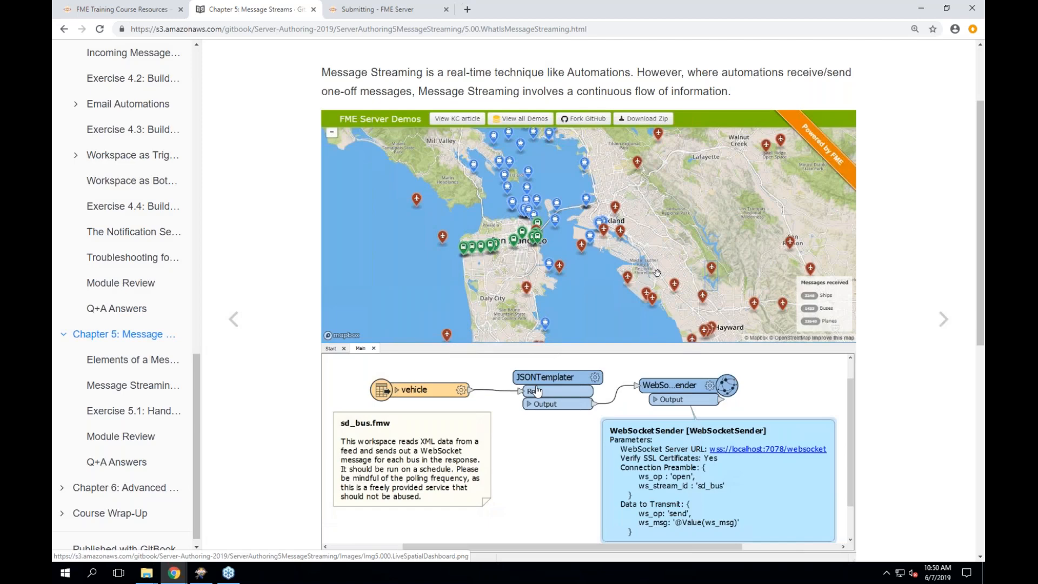
click(935, 325)
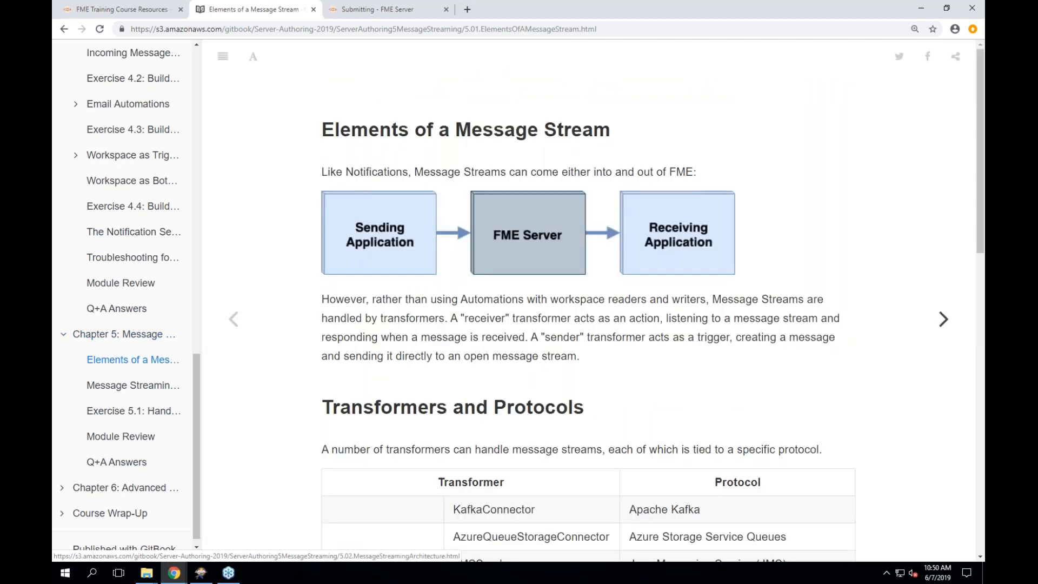
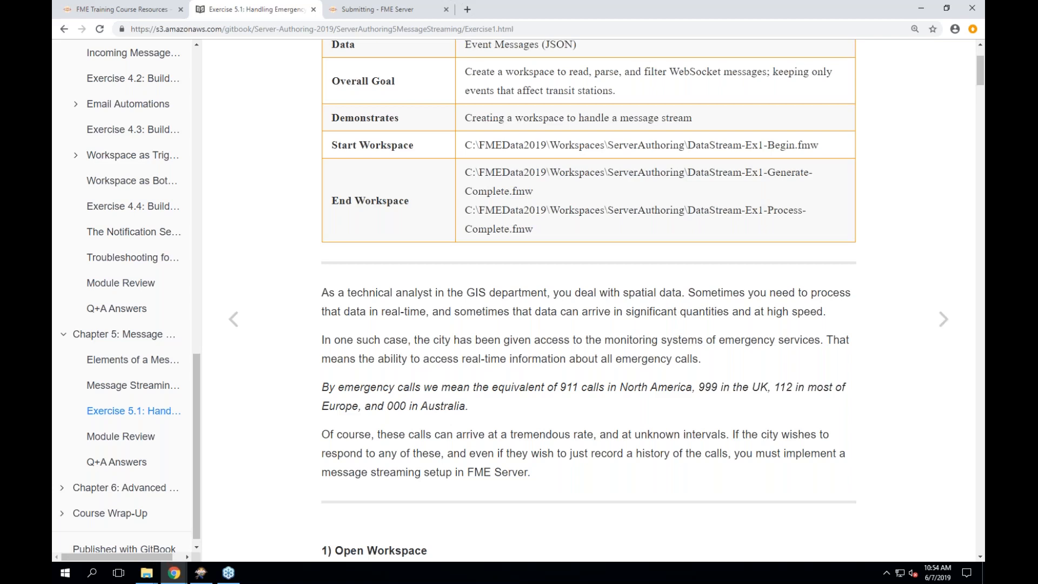
- Scroll Exercise 5.1 to the '1) Open Workspace' instructions and restore the FME Workbench window
scroll(588, 301, down, 1)
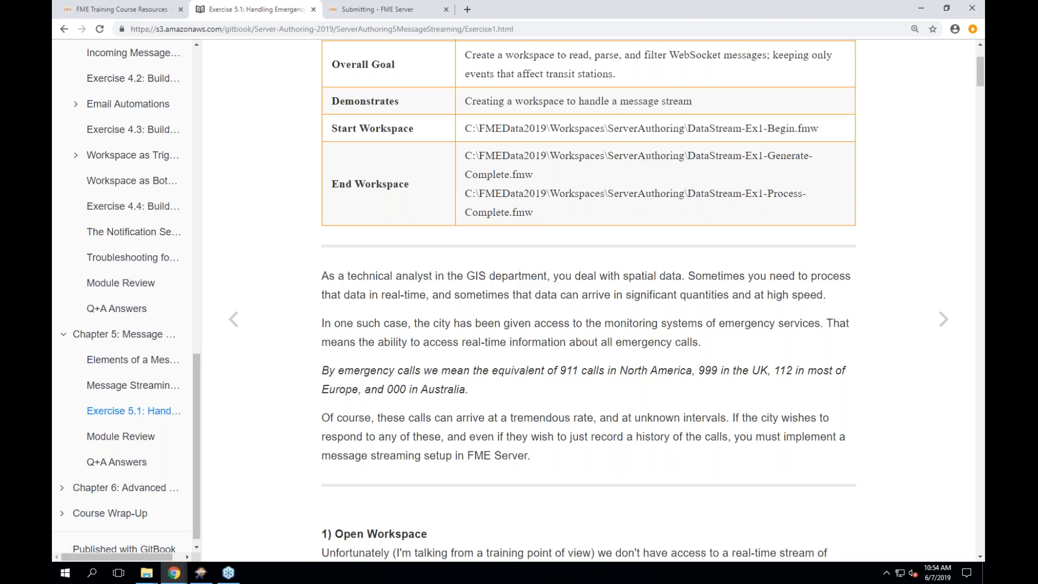
scroll(589, 301, down, 4)
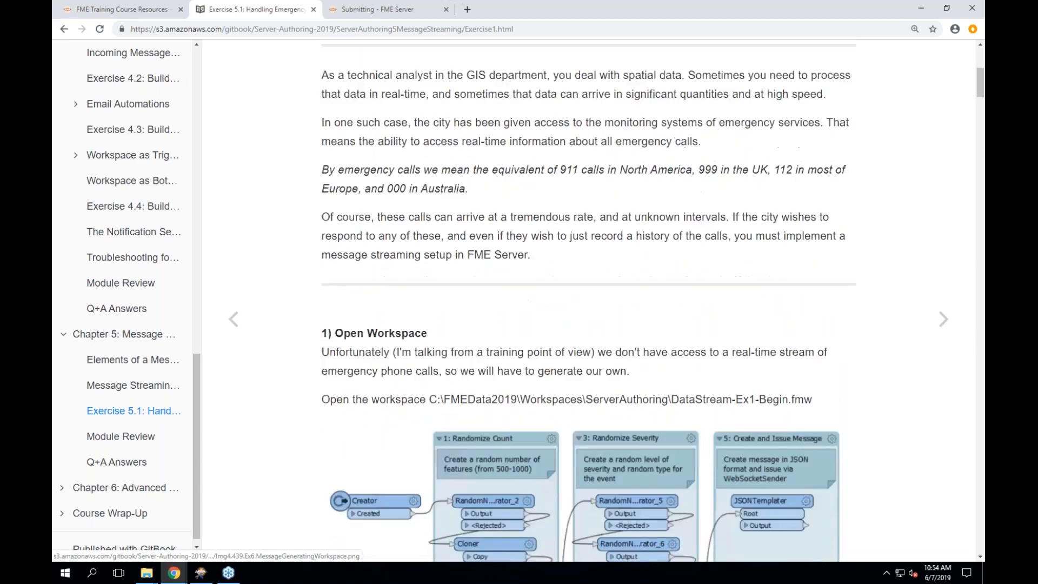
scroll(589, 476, up, 1)
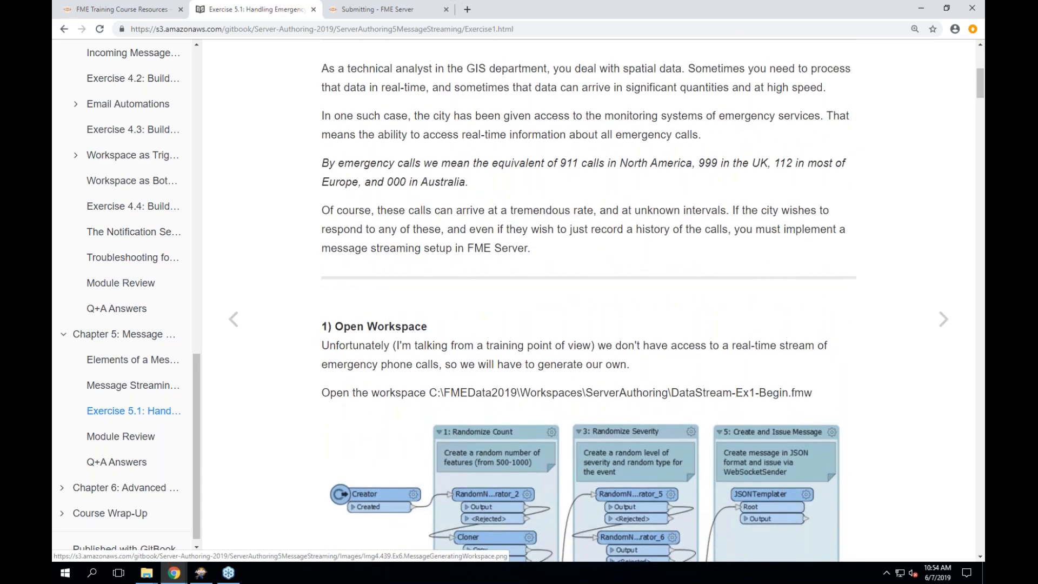
scroll(589, 300, down, 1)
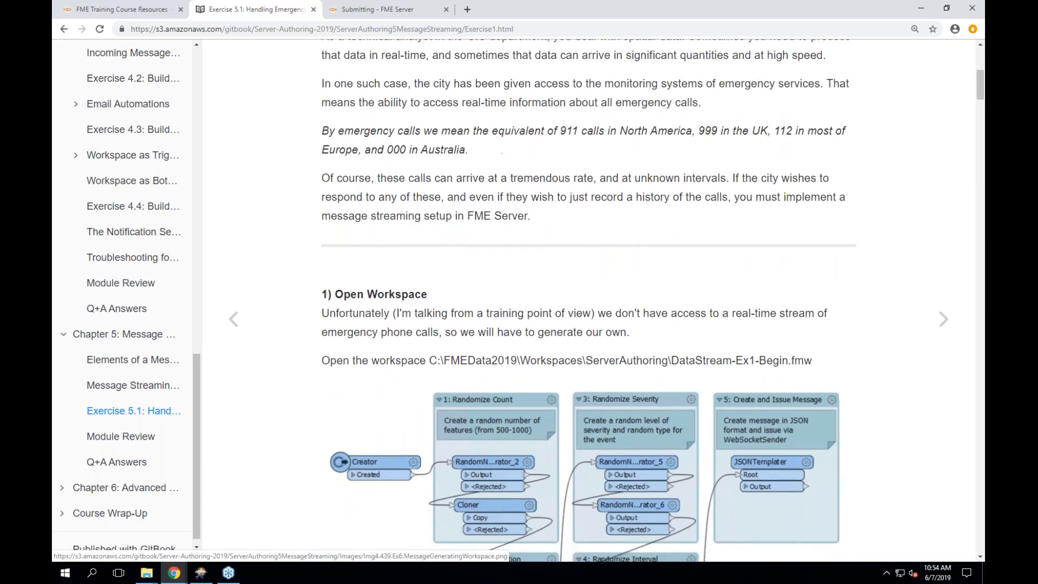
scroll(589, 301, down, 1)
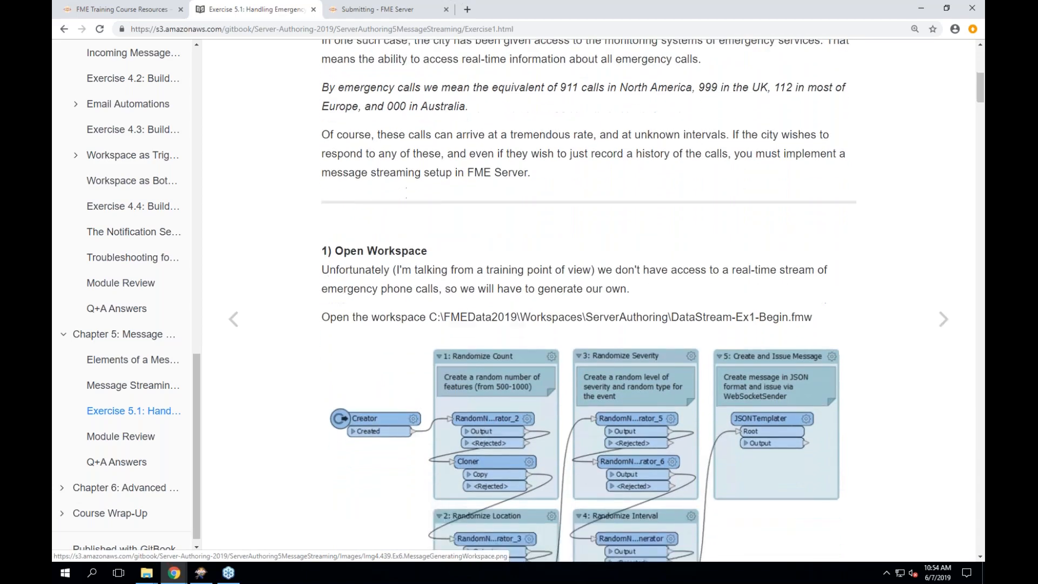
click(206, 574)
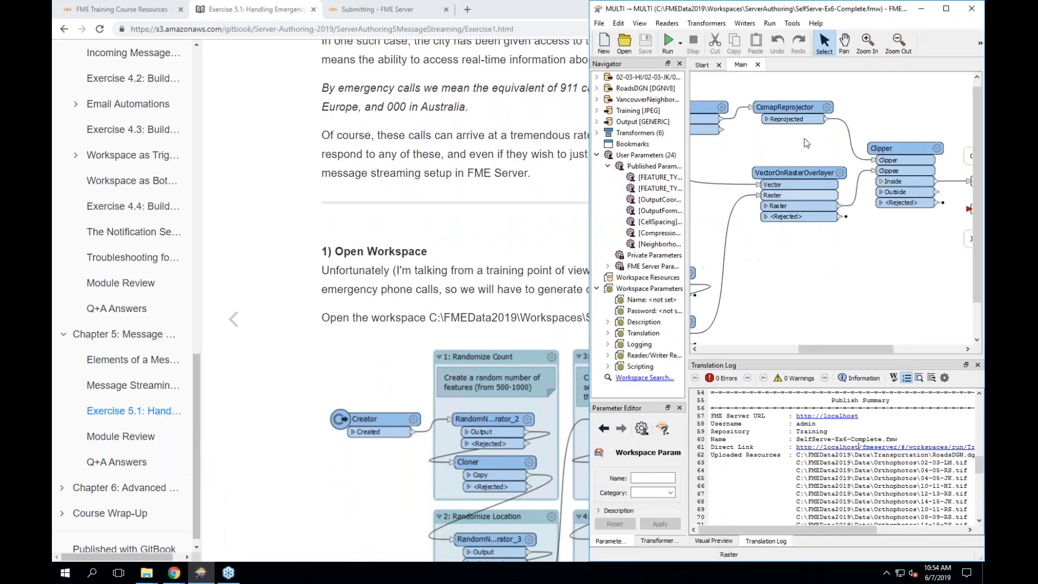
- Widen Workbench and open DataStream-Ex1-Generate-Complete.fmw, scrolled over to the WebSocketSender
drag(589, 156, 352, 156)
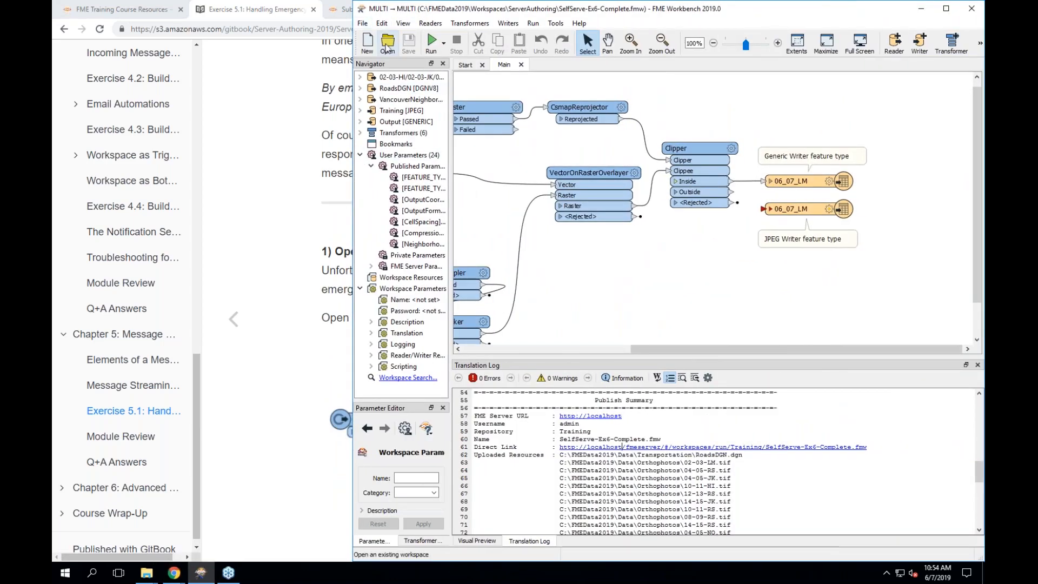
click(387, 43)
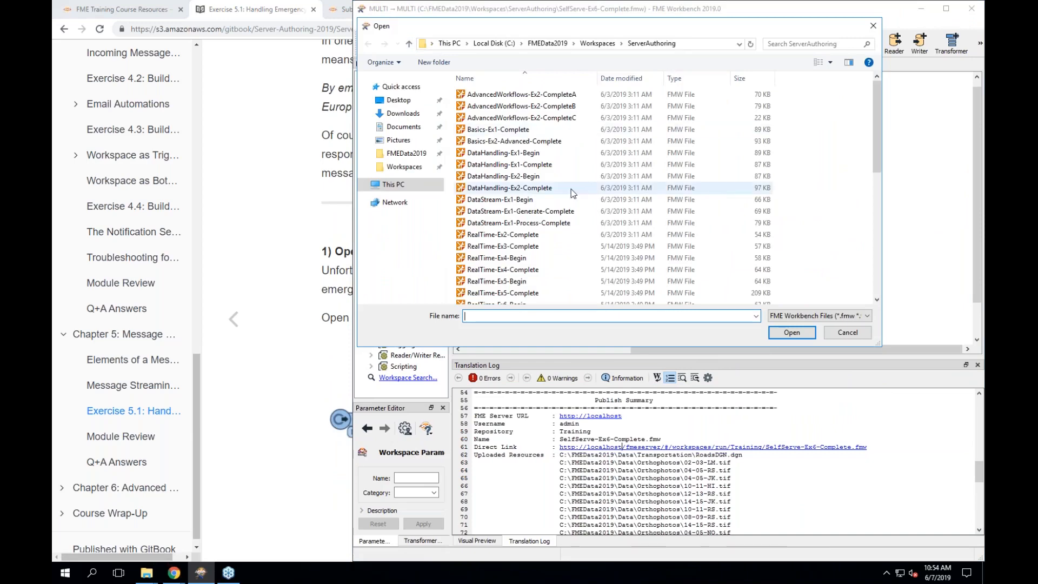
click(528, 215)
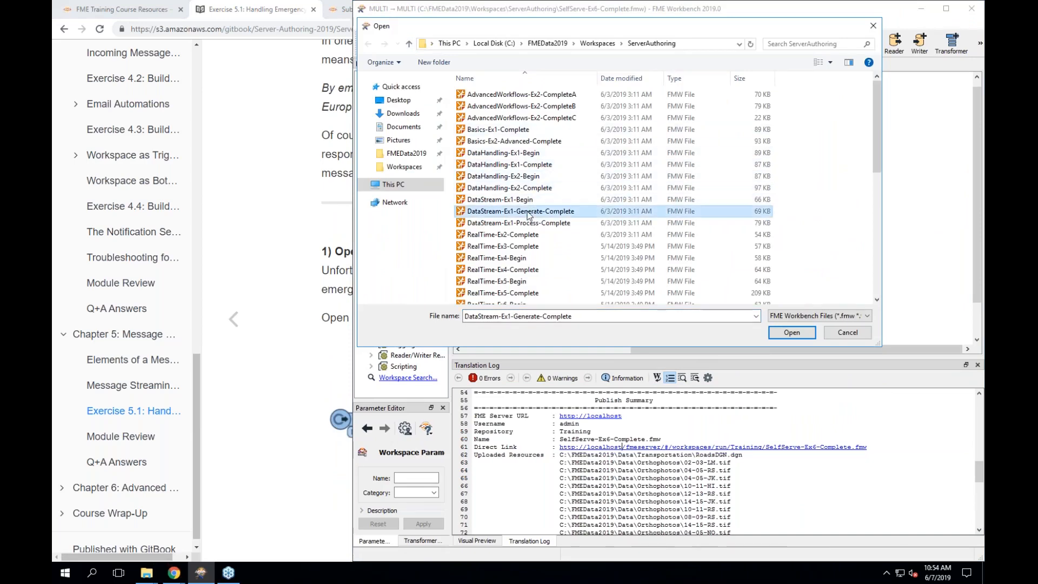
click(792, 331)
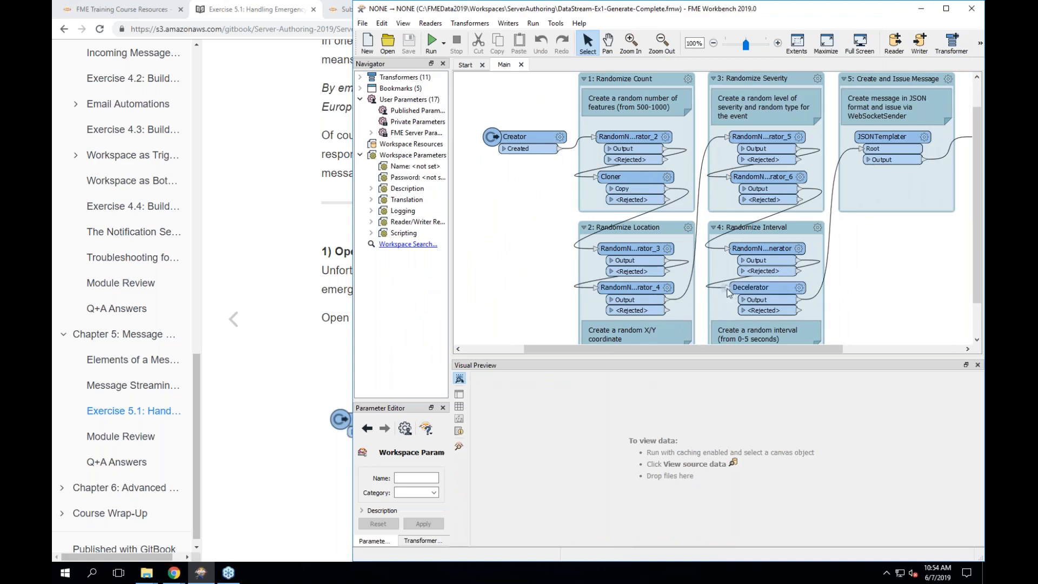
scroll(710, 286, right, 5)
scroll(710, 286, right, 1)
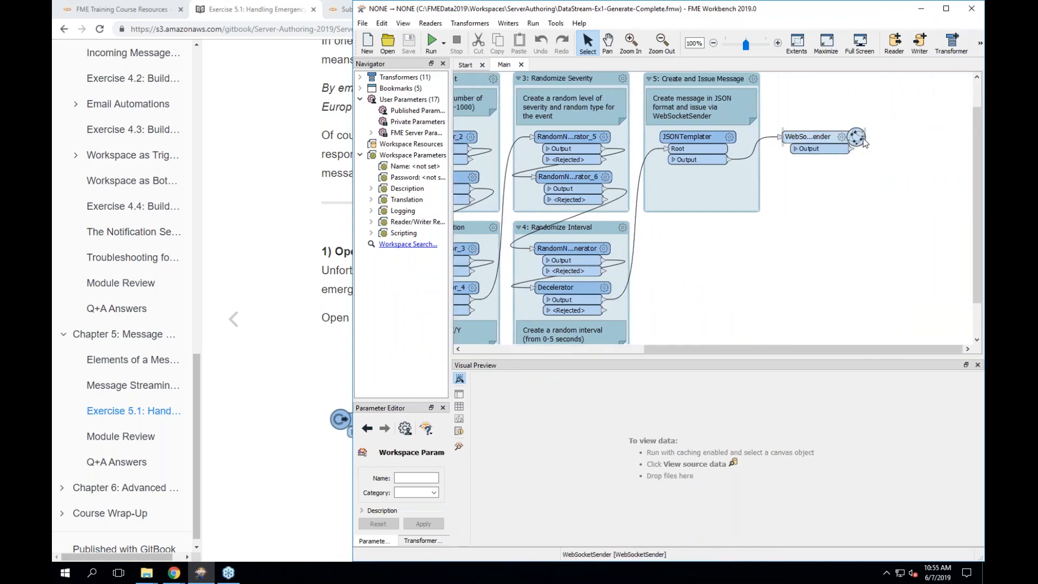
- Check the WebSocketSender's URL ws://localhost:7078 and its ws_stream_id EmergencyEvents connection preamble
double_click(864, 139)
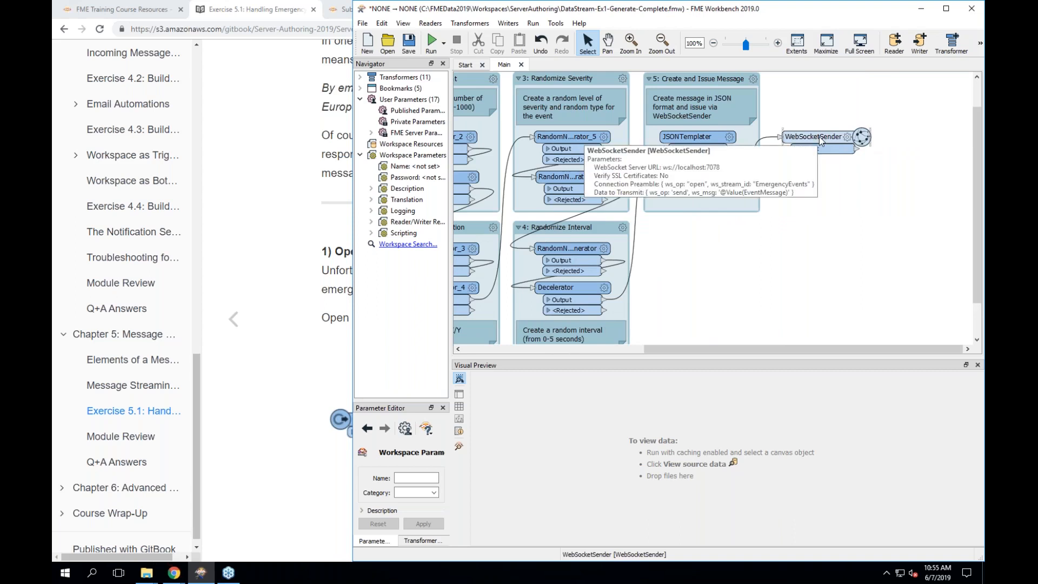
double_click(821, 139)
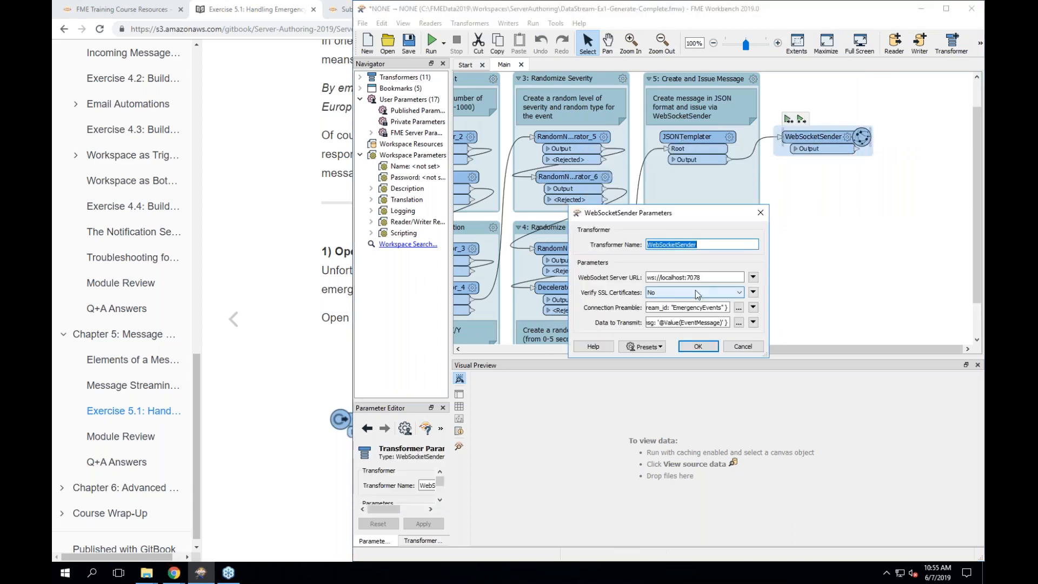
triple_click(717, 278)
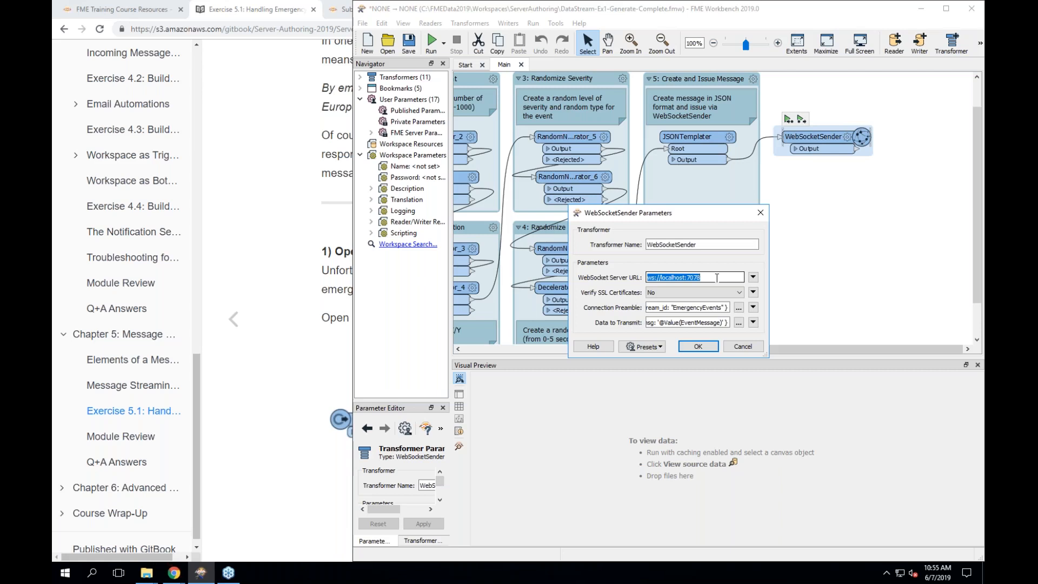
click(739, 308)
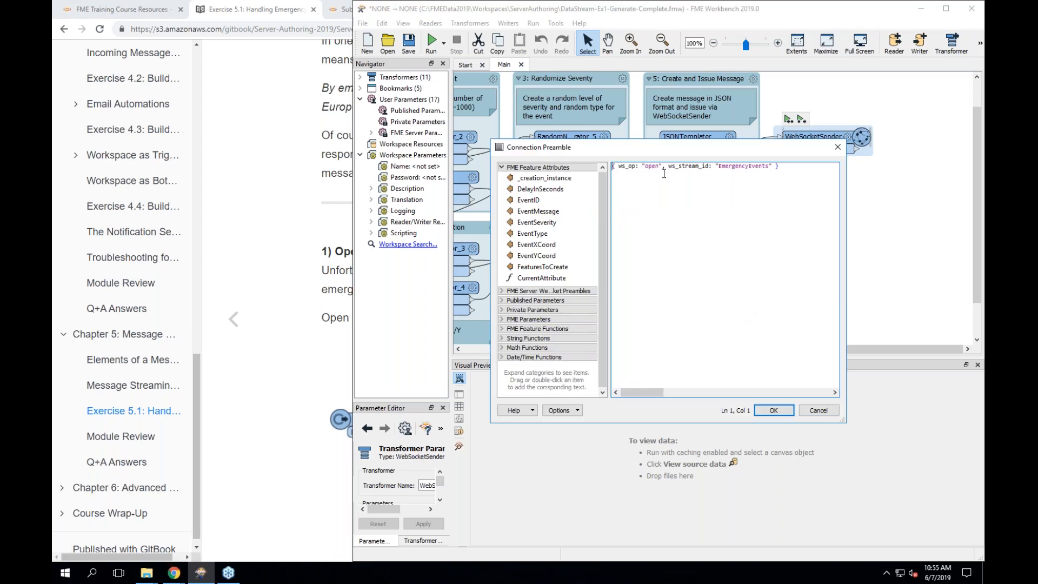
click(683, 167)
double_click(683, 167)
double_click(753, 166)
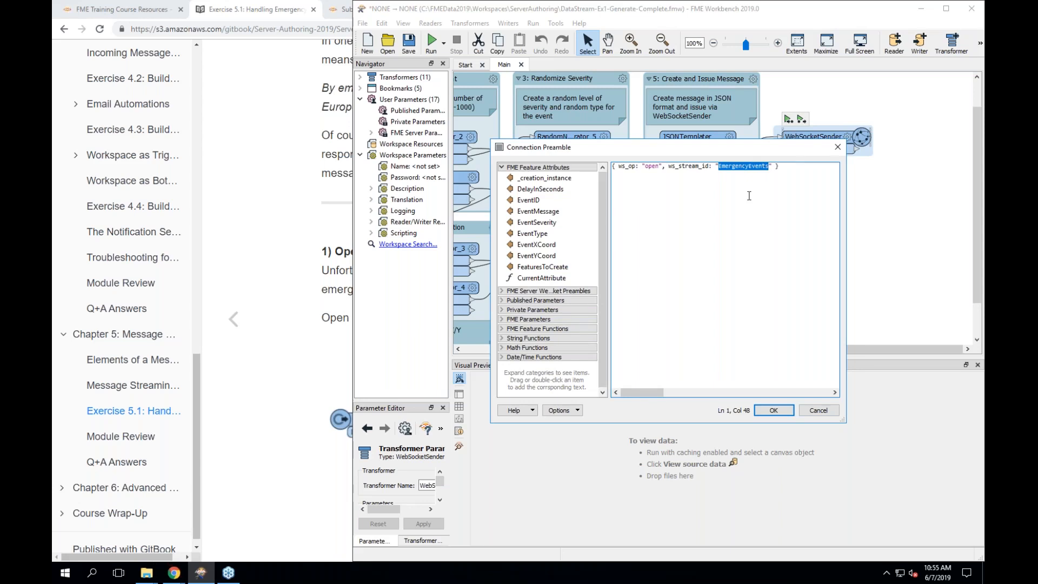
click(818, 410)
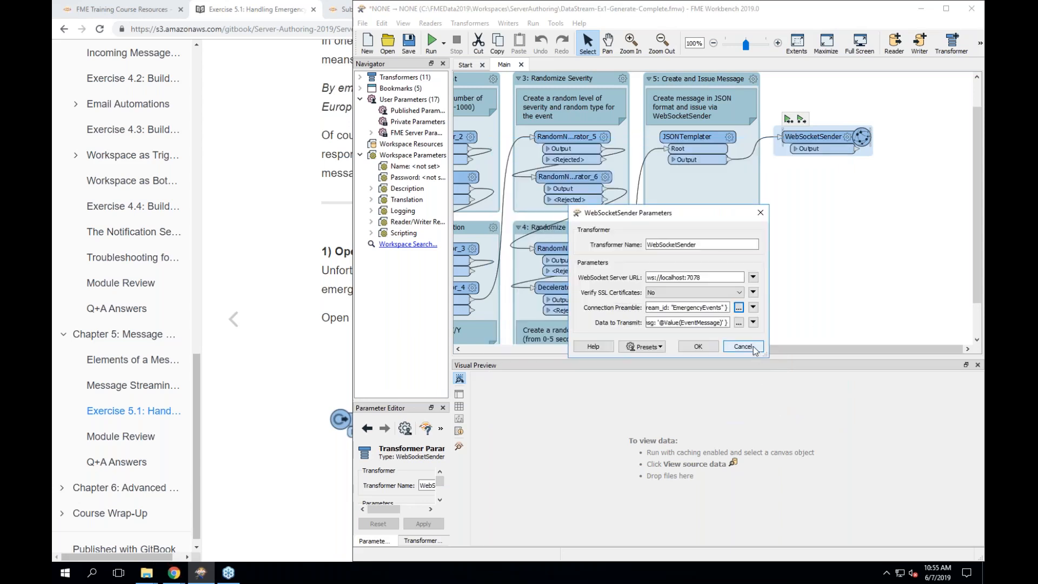
click(738, 322)
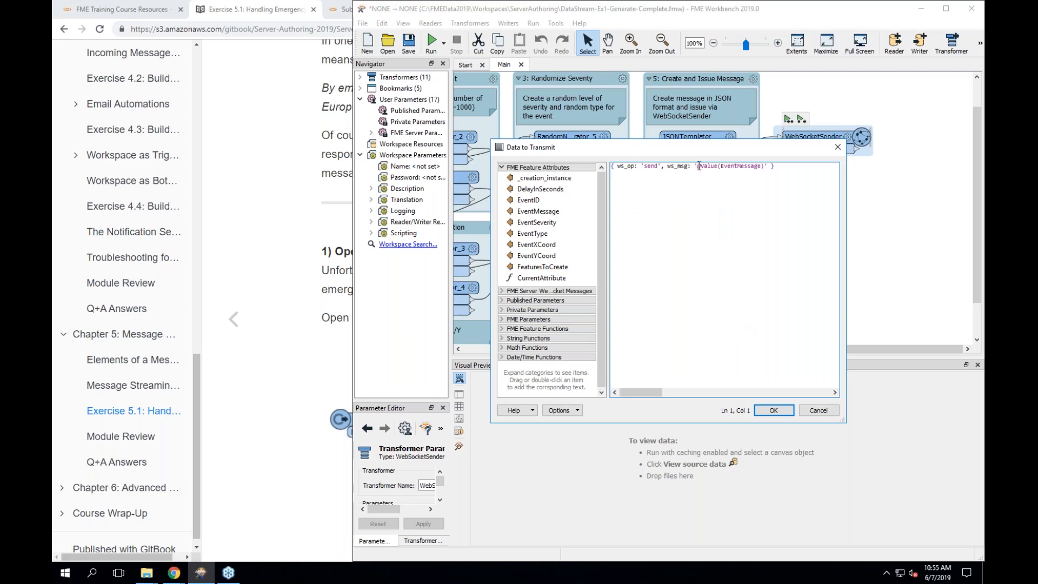
drag(695, 166, 762, 167)
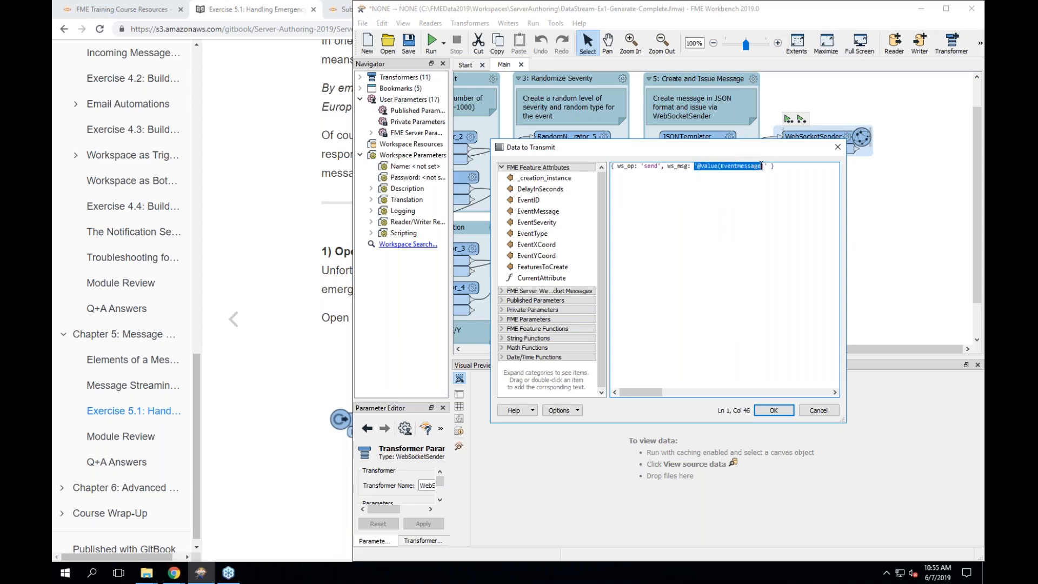
click(818, 410)
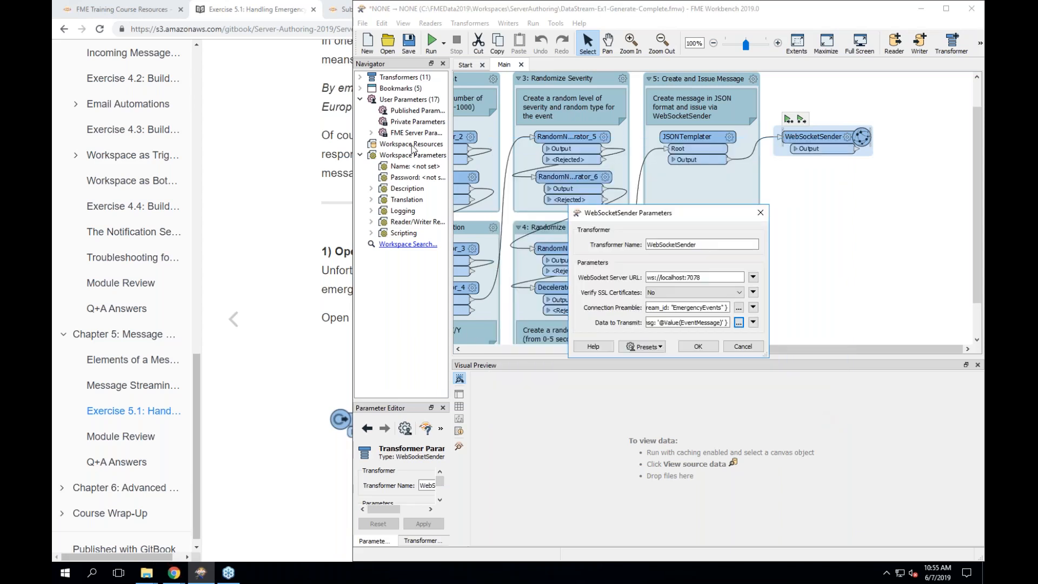
click(698, 347)
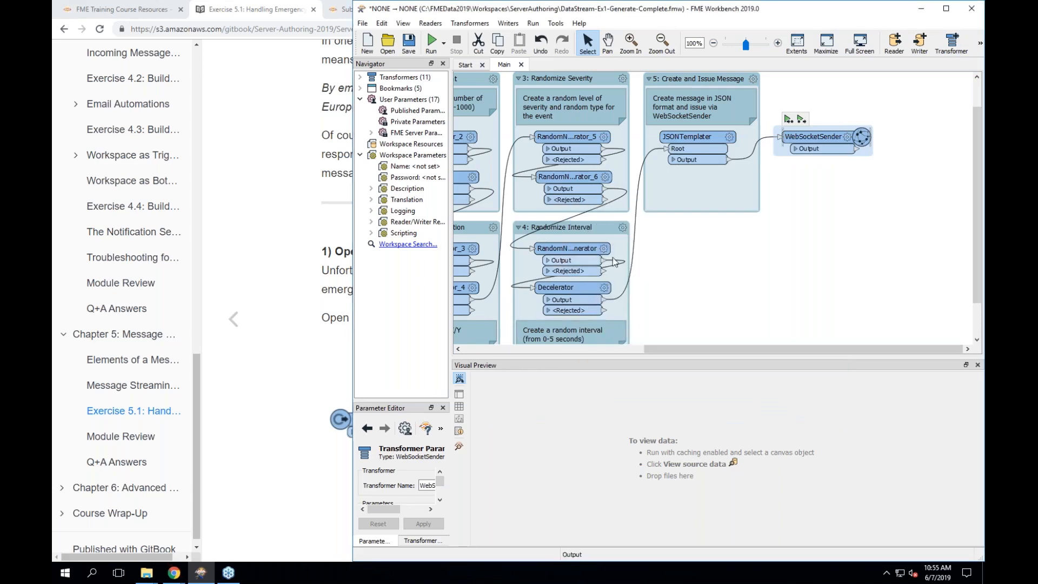
drag(571, 173, 623, 168)
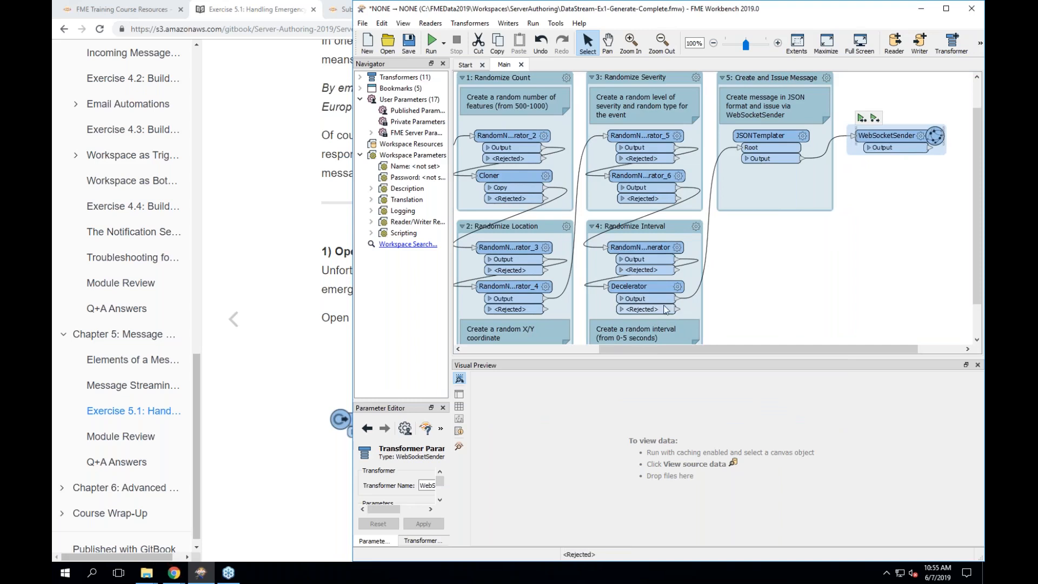
click(432, 46)
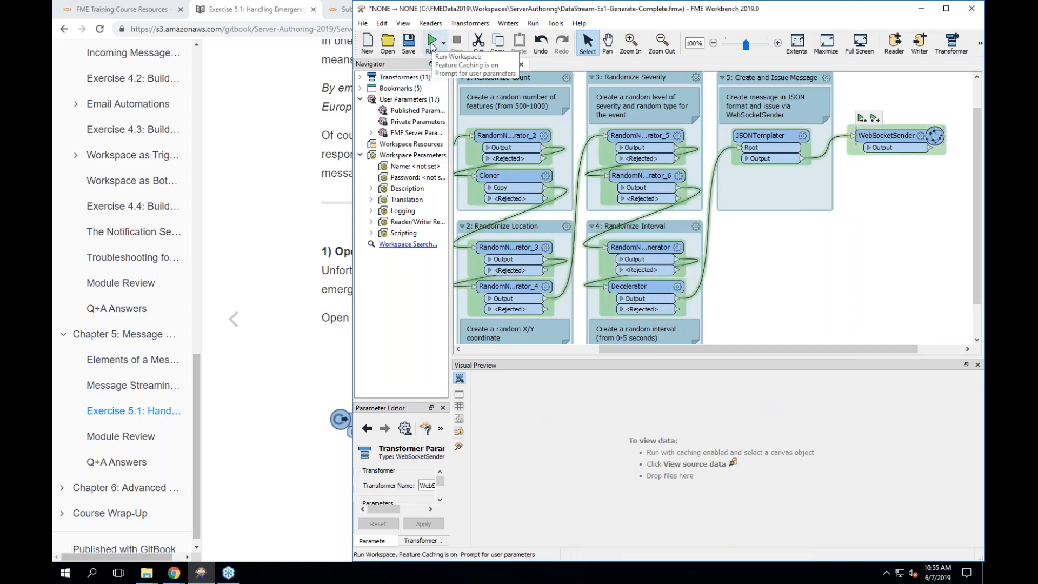
- Run the event-generating workspace, then minimize Workbench to reveal the exercise page
click(432, 46)
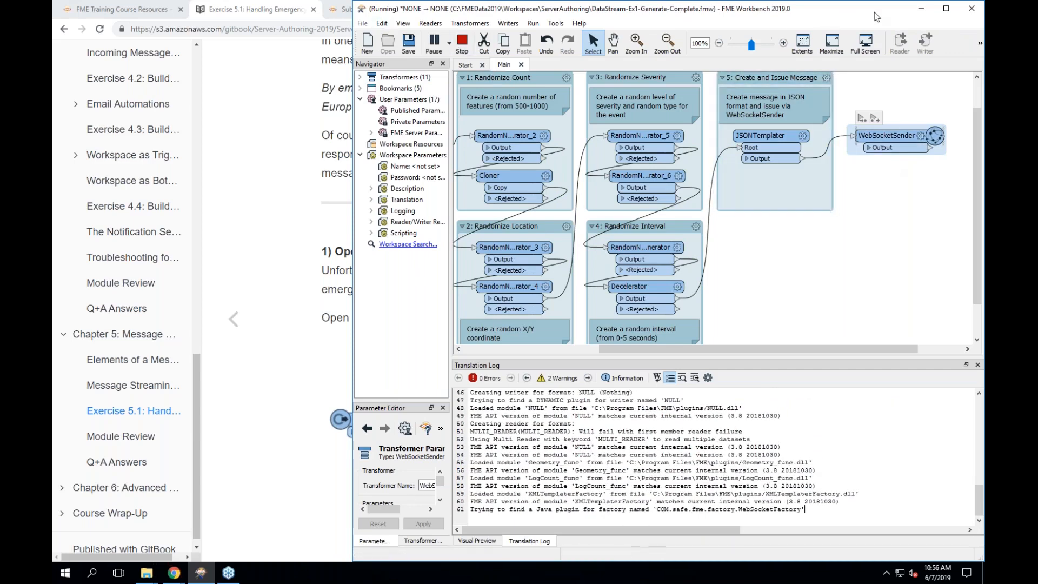
click(922, 10)
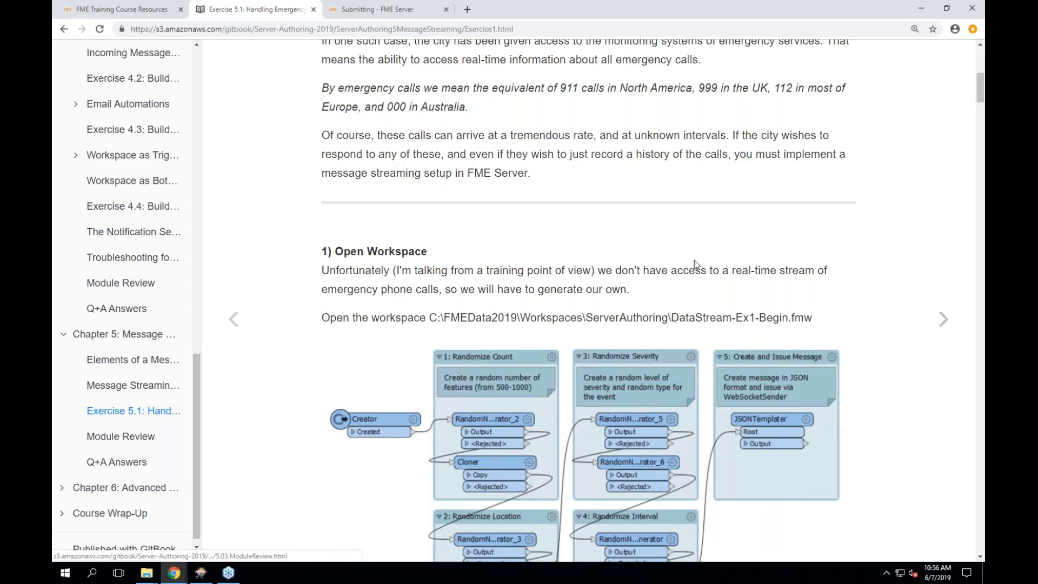
- Scroll the exercise page to '3) Create Workspace' and its WebSocketReceiver settings table
scroll(694, 260, down, 7)
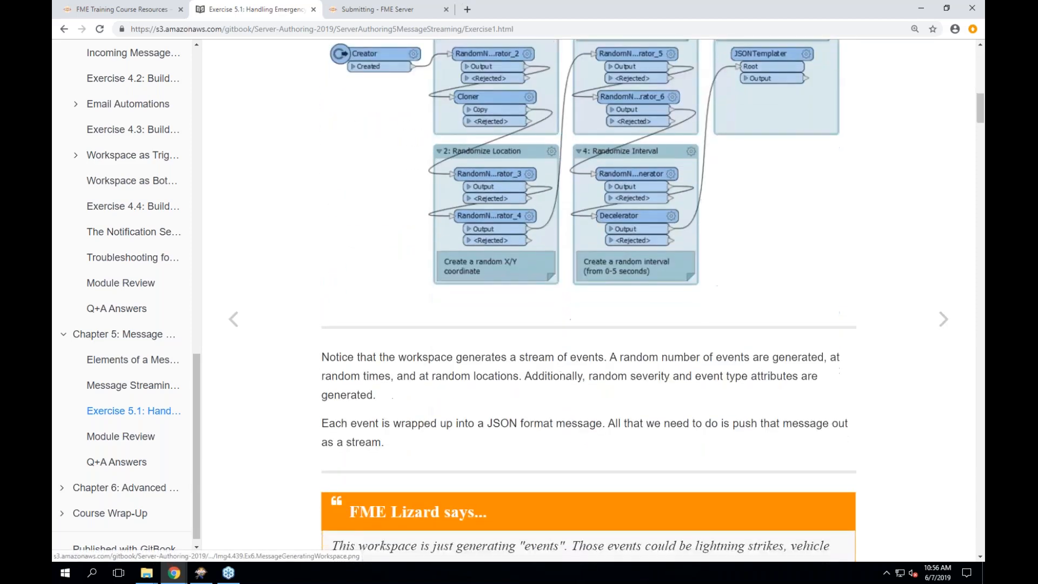
scroll(589, 297, down, 4)
scroll(589, 297, up, 2)
scroll(589, 297, down, 4)
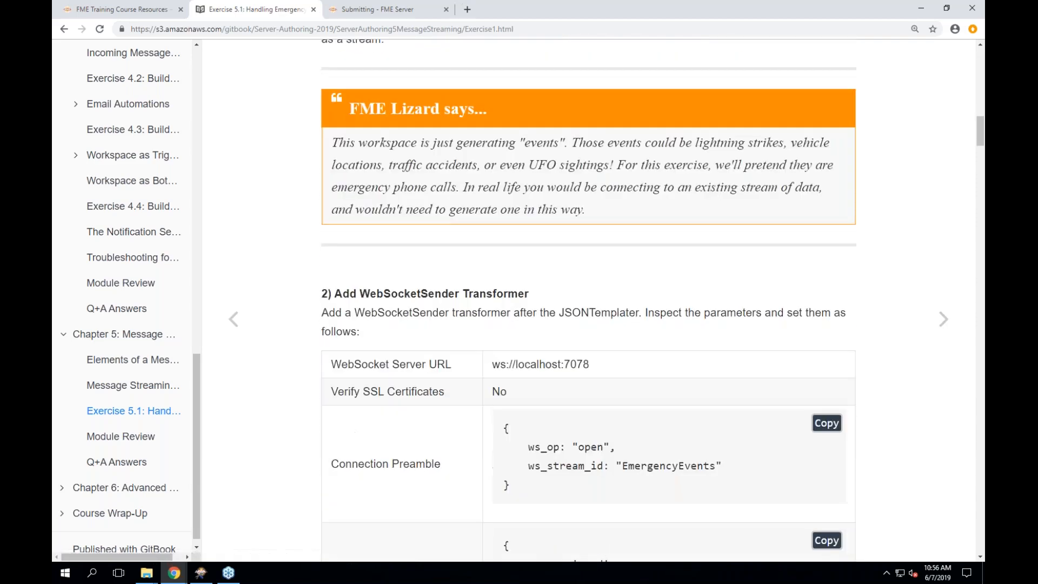
scroll(589, 297, down, 5)
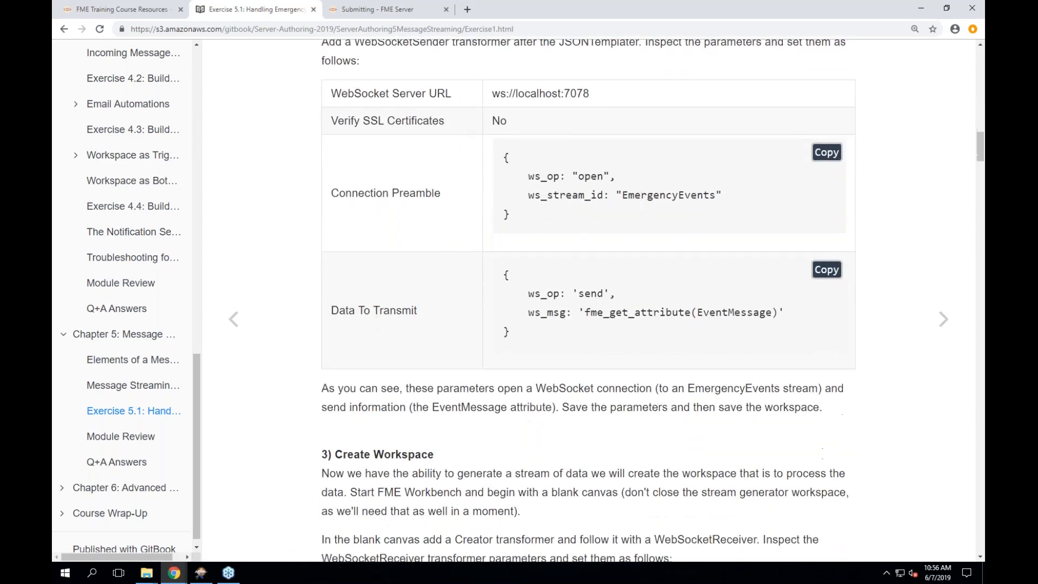
scroll(301, 491, down, 3)
scroll(301, 491, down, 1)
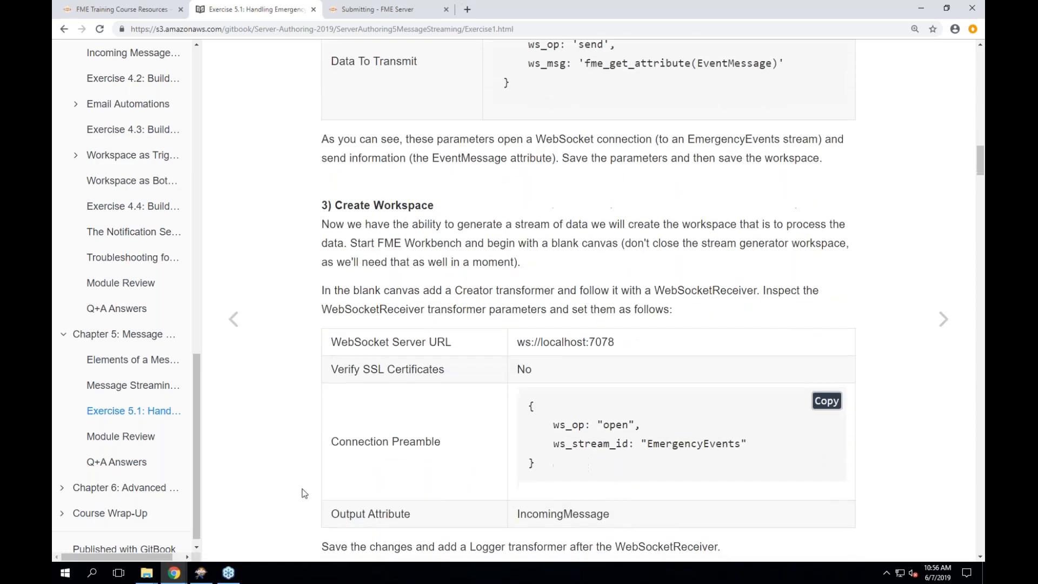
- Launch a second FME Workbench 2019.0 window from the taskbar and move it up and left
right_click(199, 576)
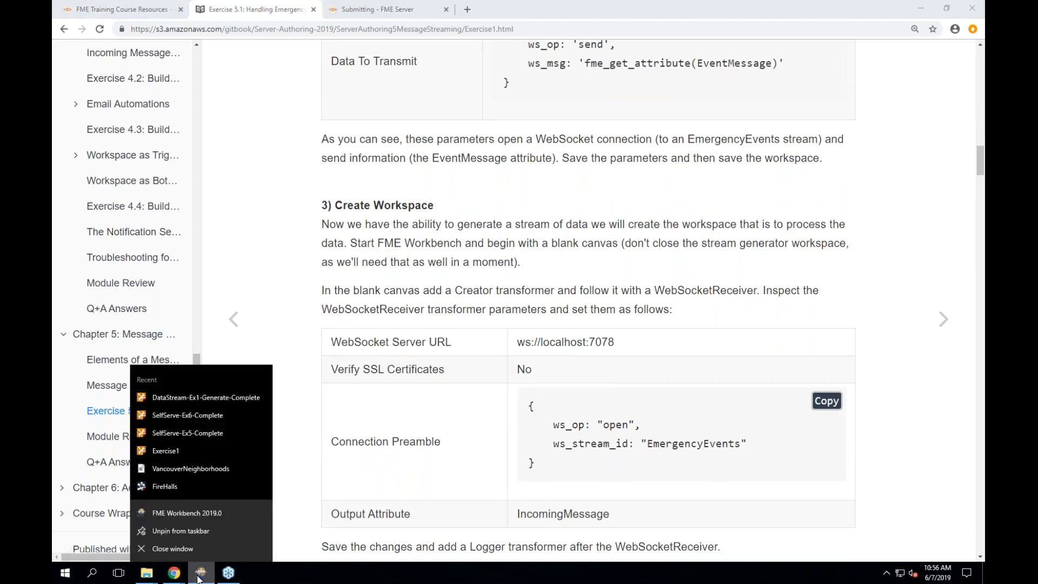
click(207, 514)
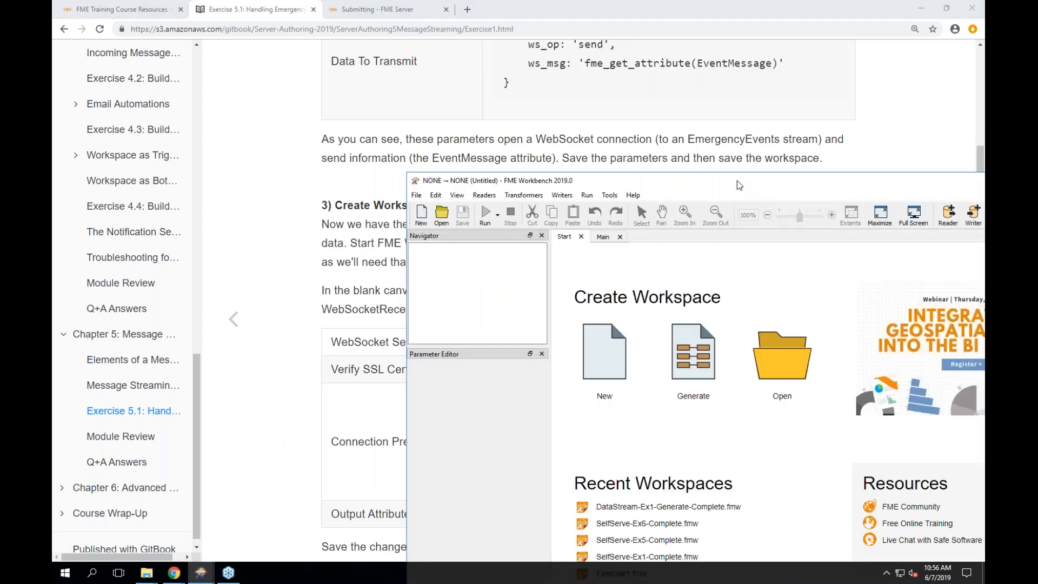
drag(739, 186, 630, 61)
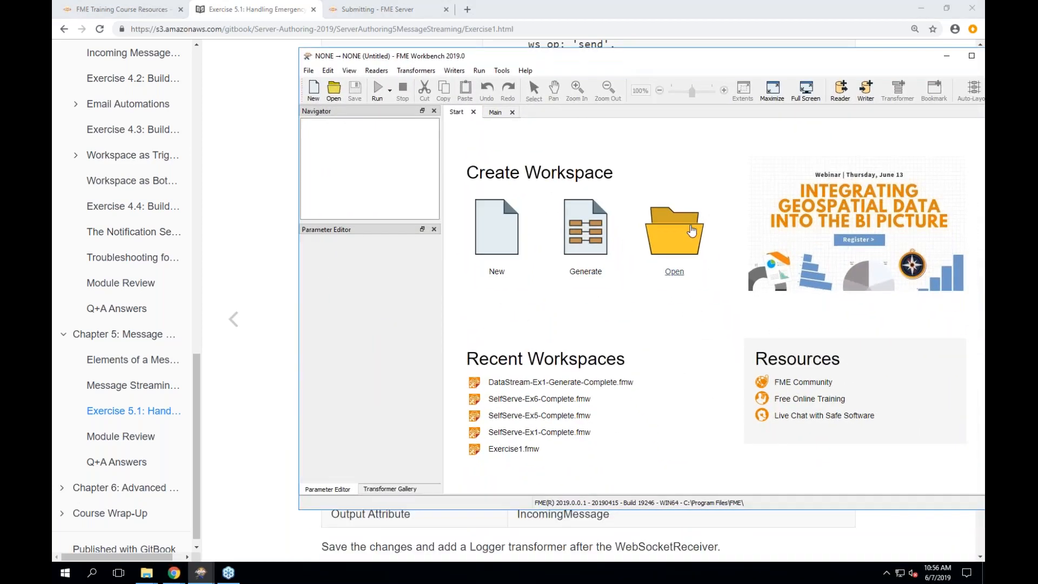
- Open DataStream-Ex1-Process-Complete.fmw in the new window and bring the whole window on screen
click(692, 231)
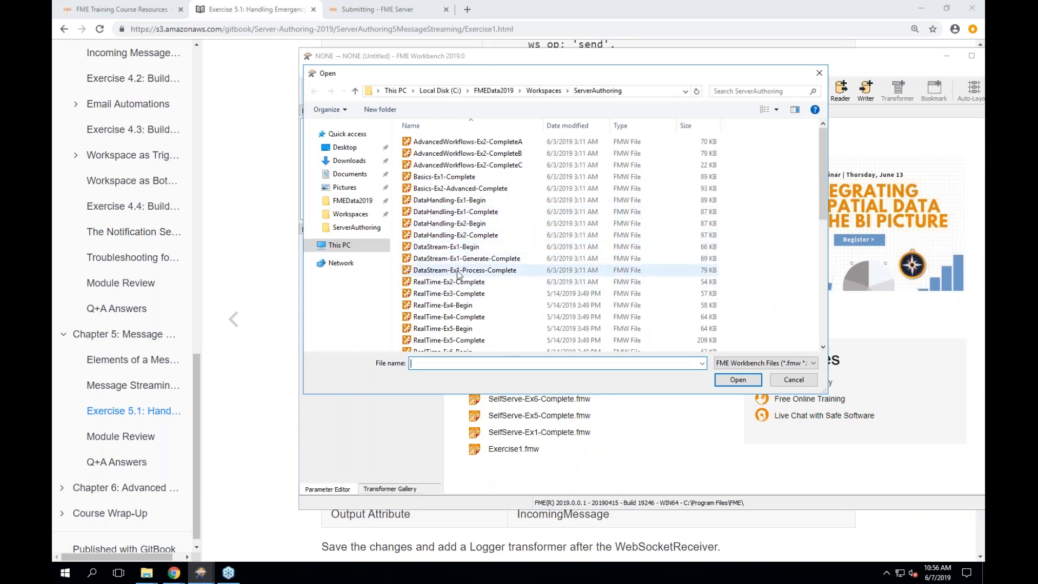
click(457, 271)
click(740, 379)
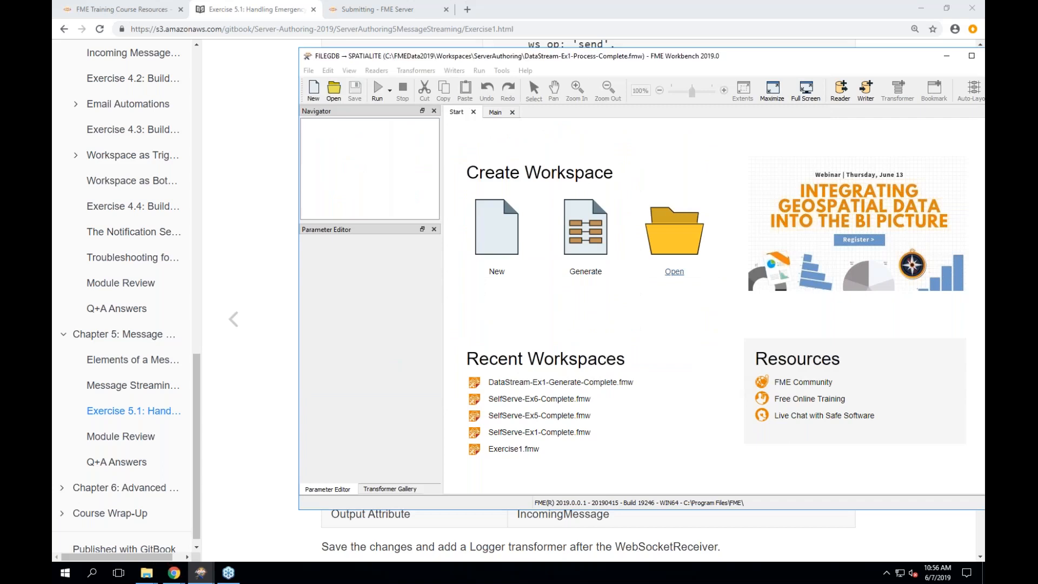
scroll(672, 338, down, 3)
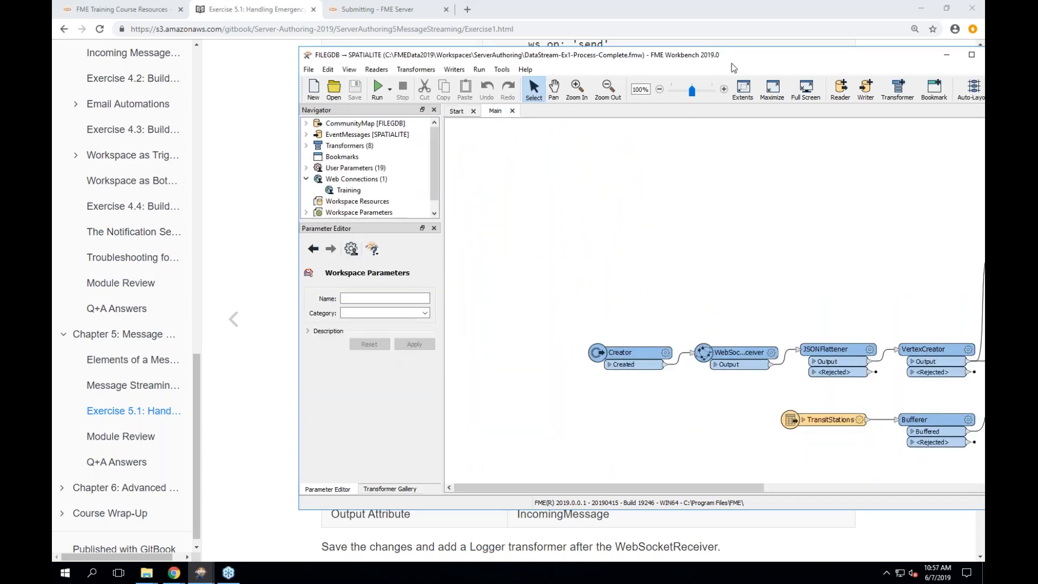
drag(731, 63, 607, 45)
scroll(666, 234, right, 2)
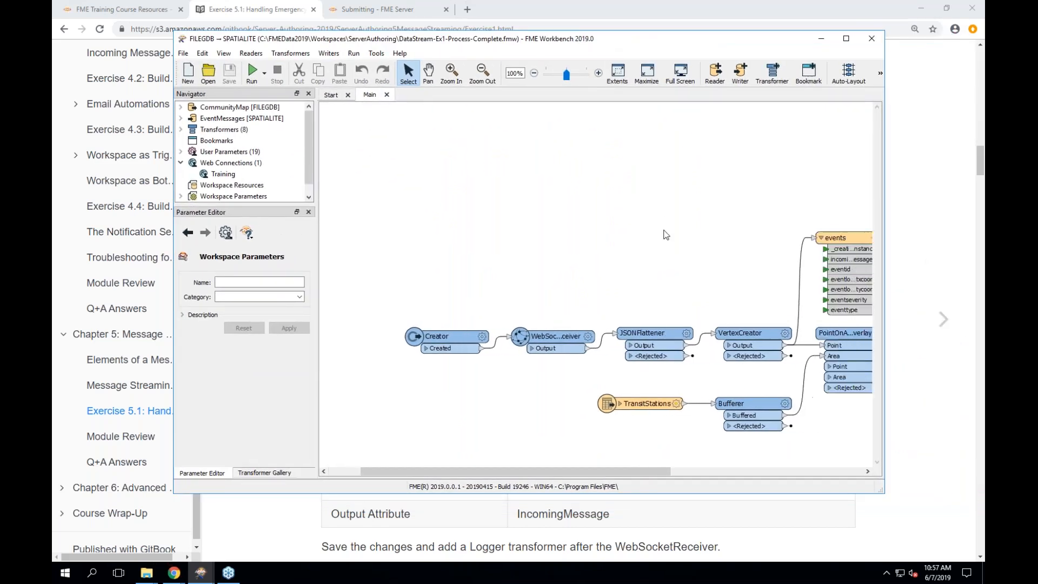
double_click(571, 339)
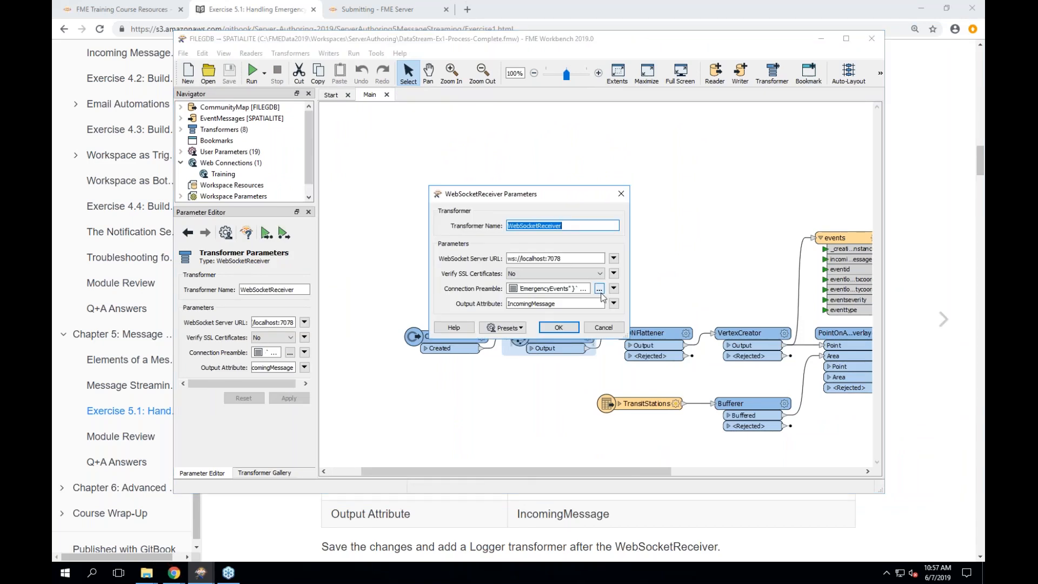
click(599, 288)
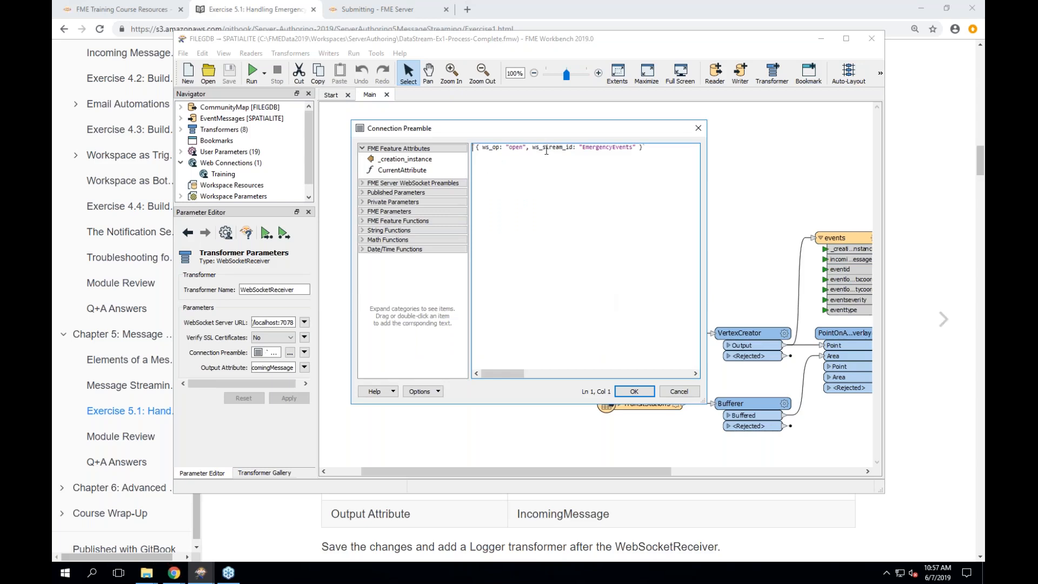
double_click(546, 149)
click(609, 147)
double_click(609, 147)
click(639, 391)
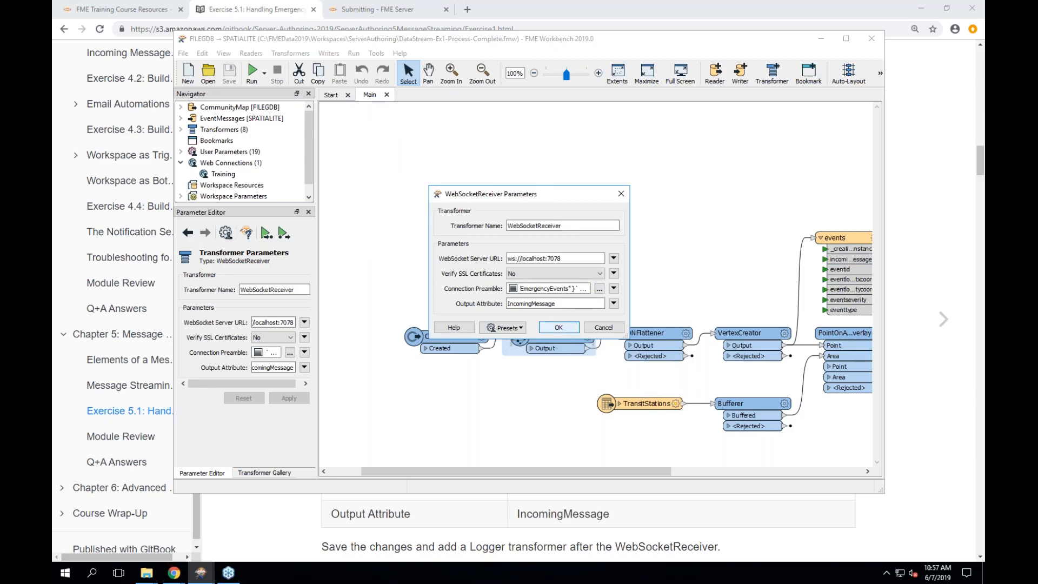
key(Return)
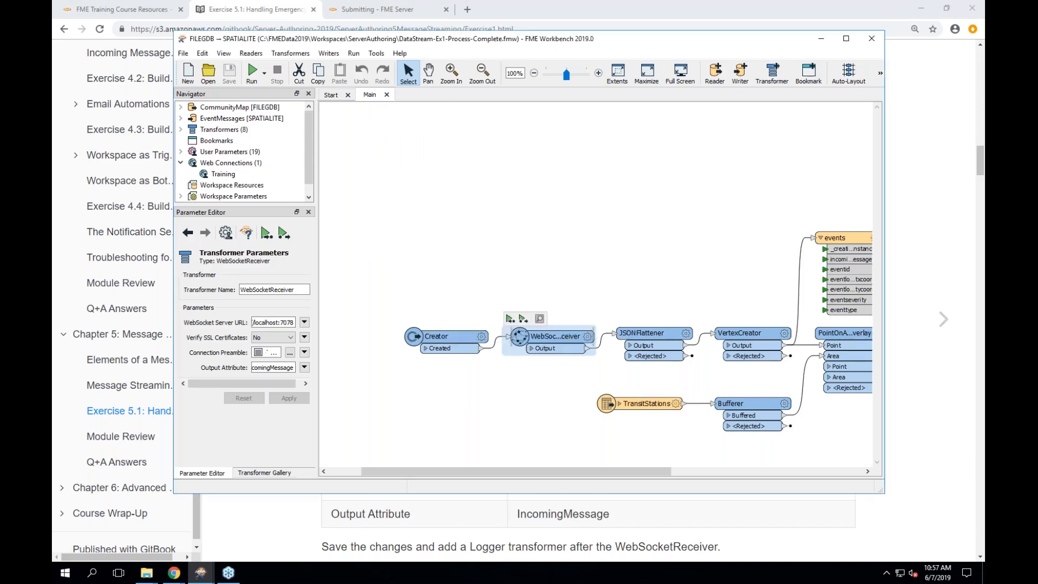
- Review JSONFlattener, VertexCreator, the events table and FMEServerNotifier, widening FMEServerNotifier's node
click(648, 333)
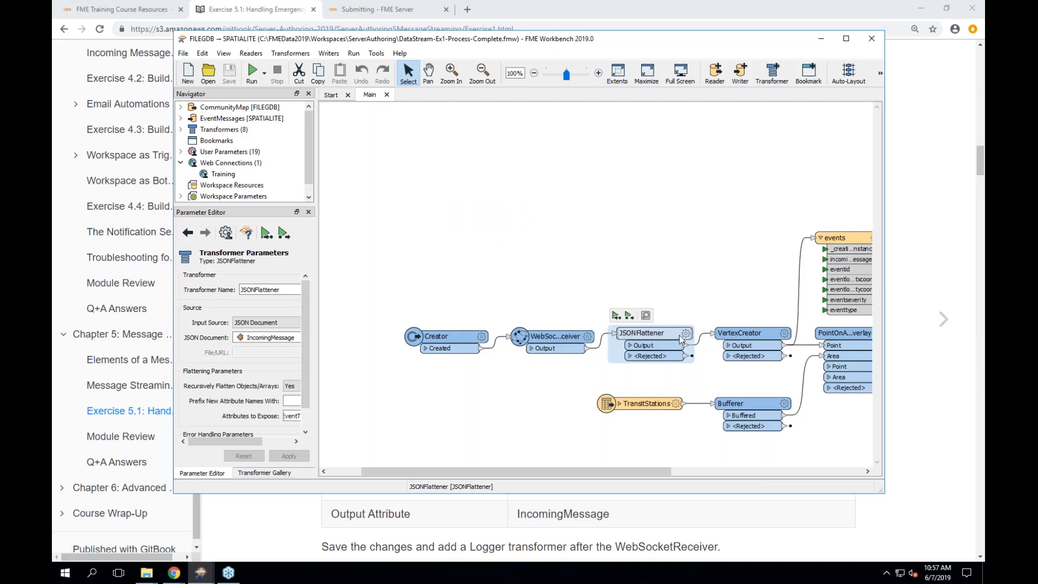
click(737, 334)
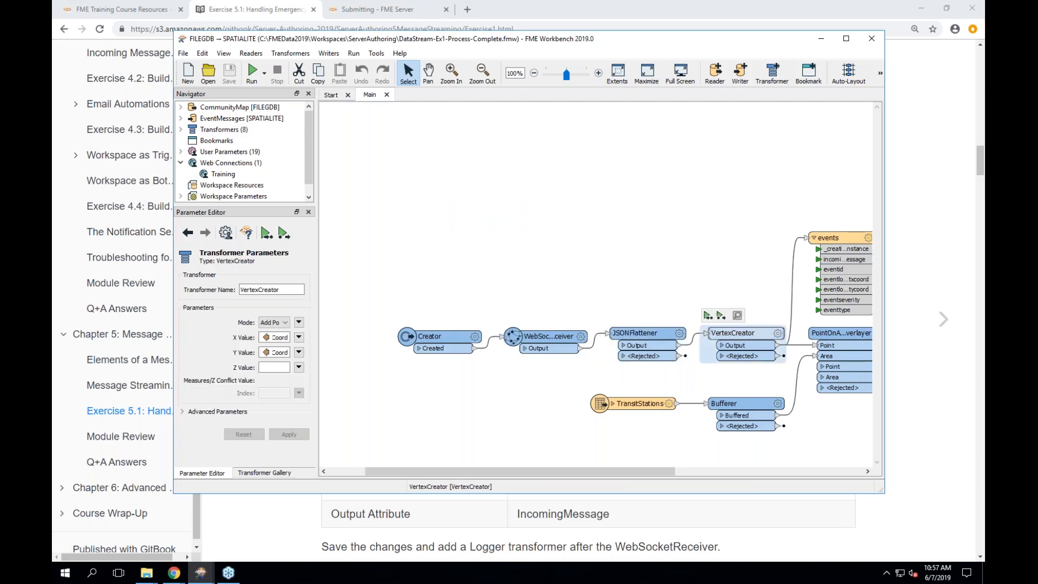
scroll(737, 335, right, 2)
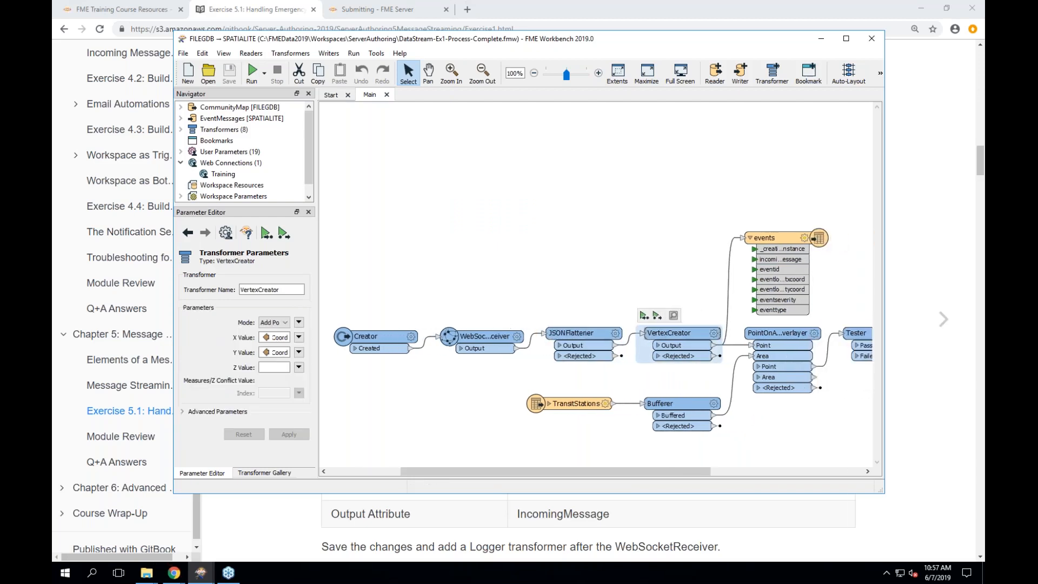
click(764, 237)
scroll(693, 342, right, 5)
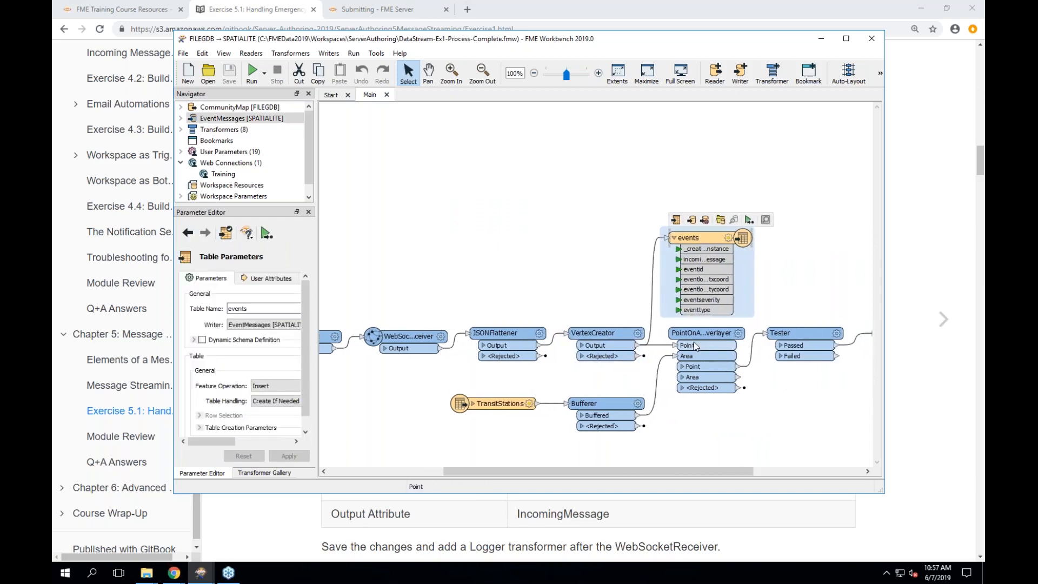
click(780, 339)
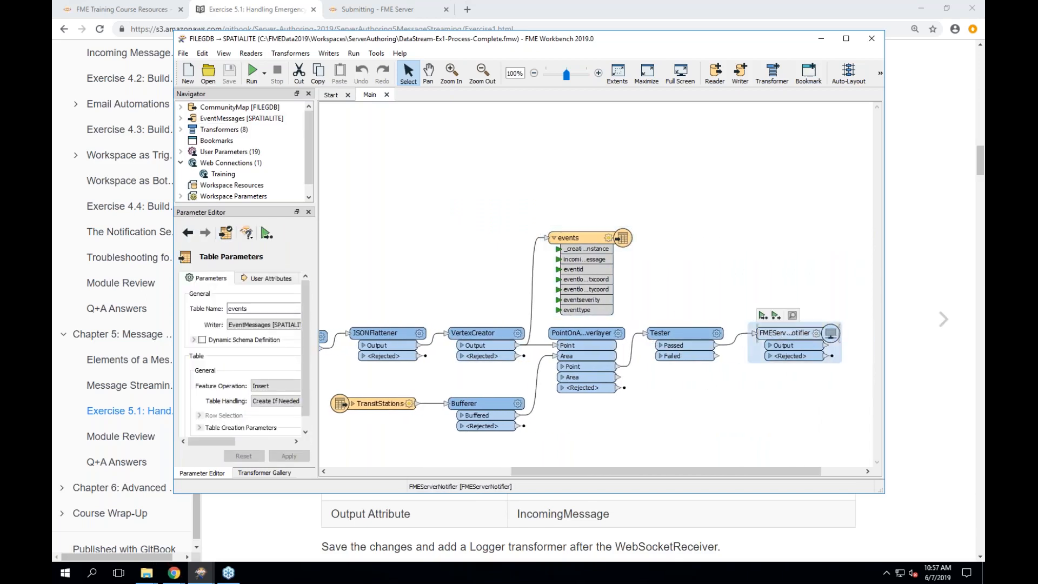
drag(839, 330, 844, 330)
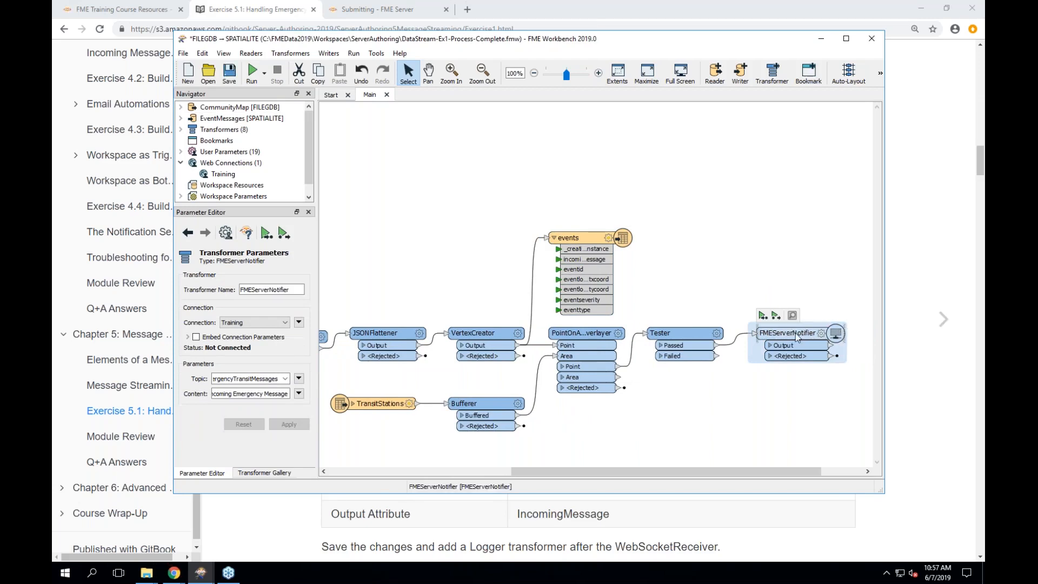
- Check the Tester's parameters, close them unchanged, and start running the workspace
click(679, 339)
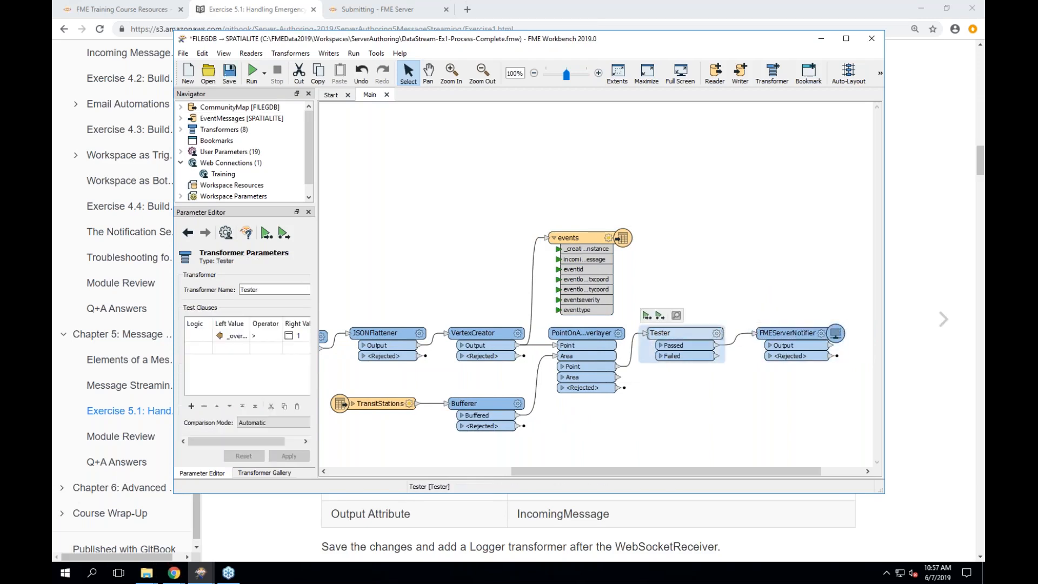
double_click(679, 339)
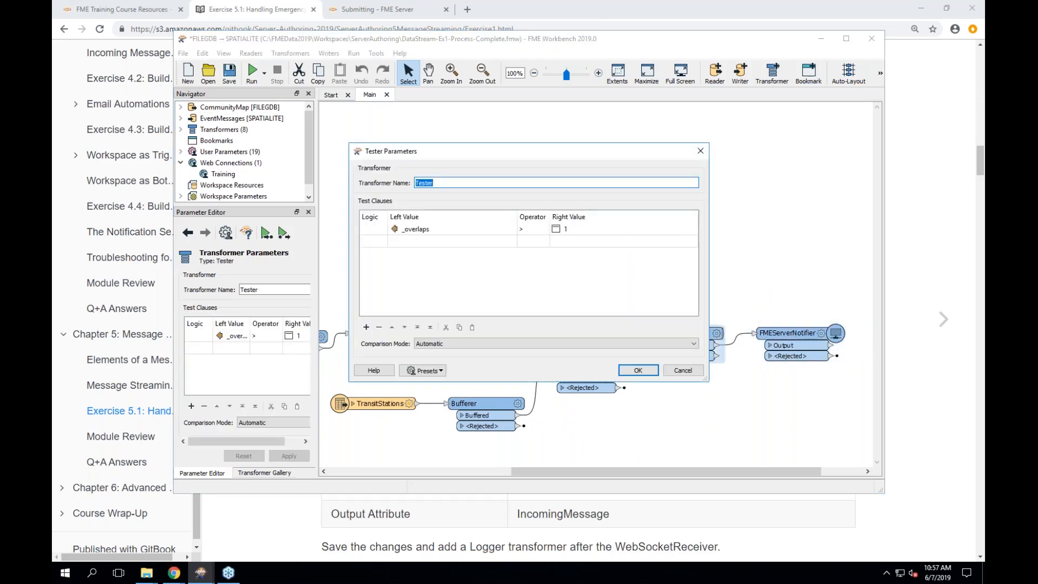
click(635, 370)
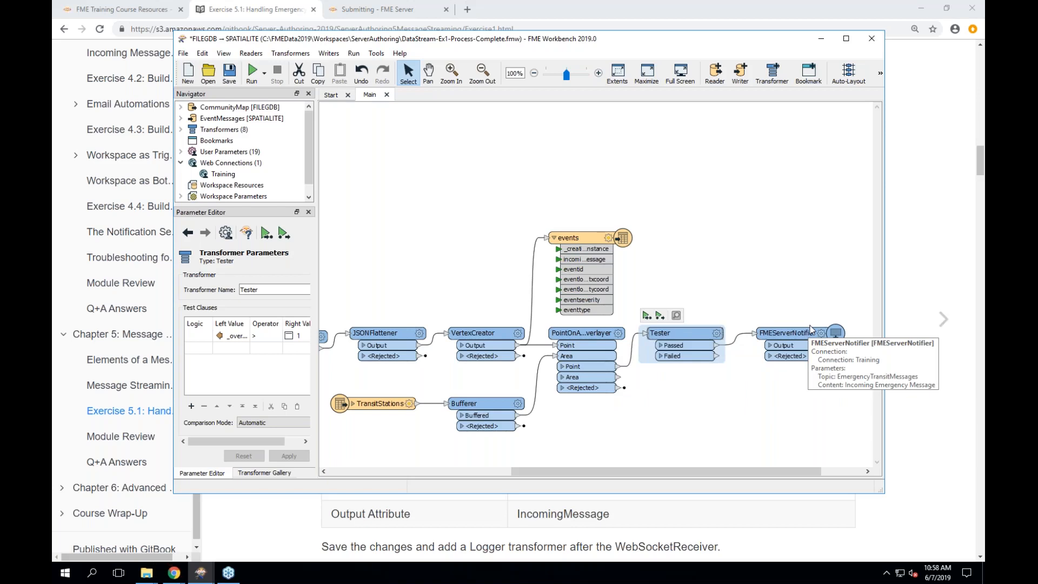
click(252, 76)
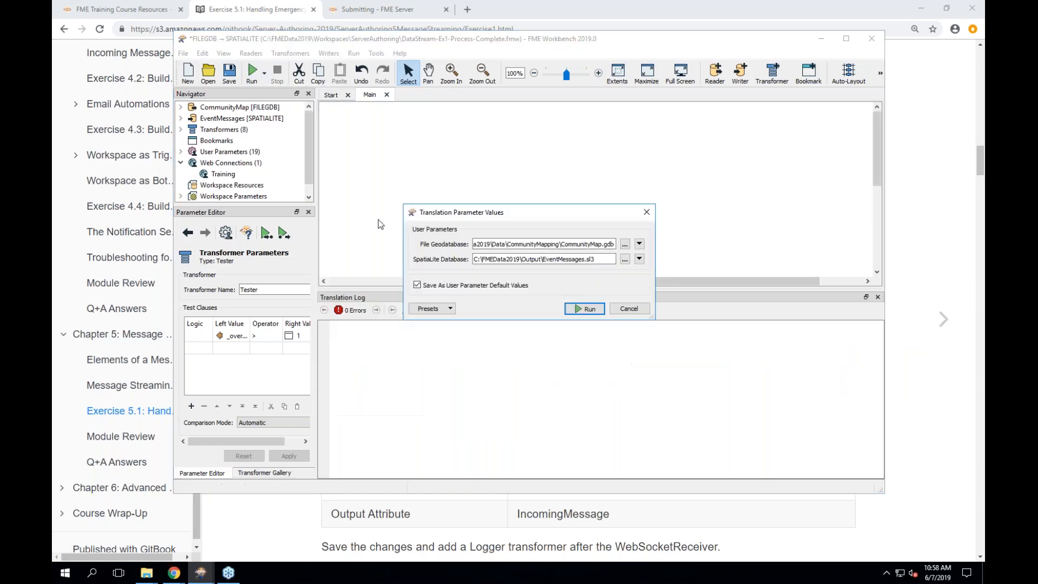
- Confirm the run and highlight the log lines showing the localhost:7078 connection and waiting for messages
click(584, 308)
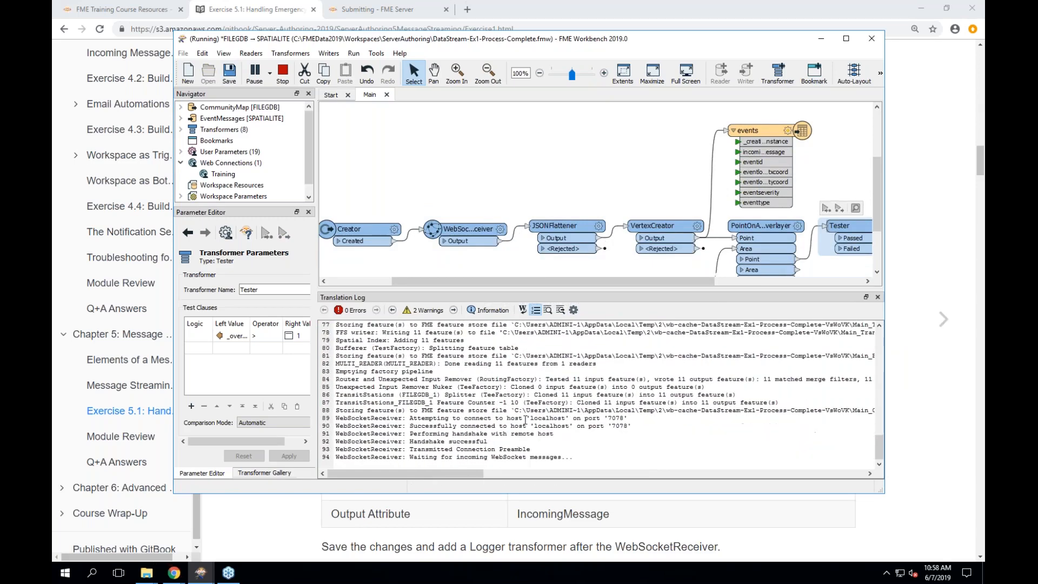
triple_click(447, 426)
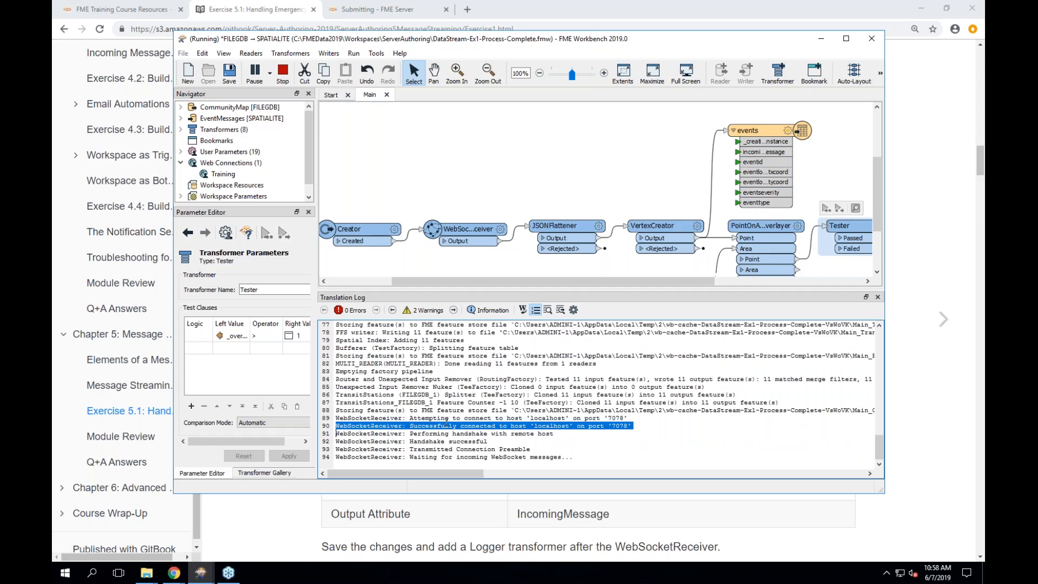
double_click(366, 423)
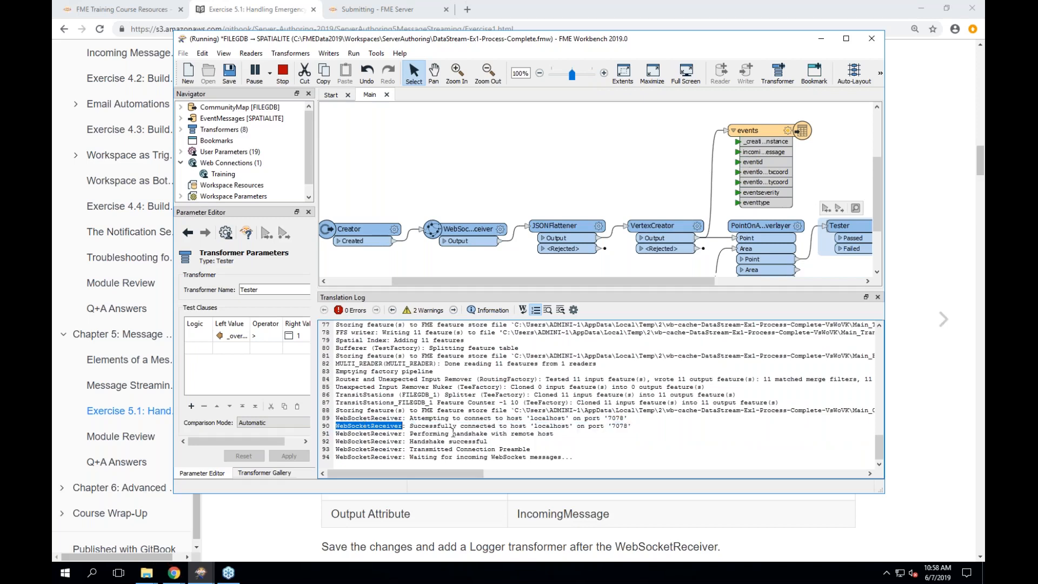
double_click(453, 433)
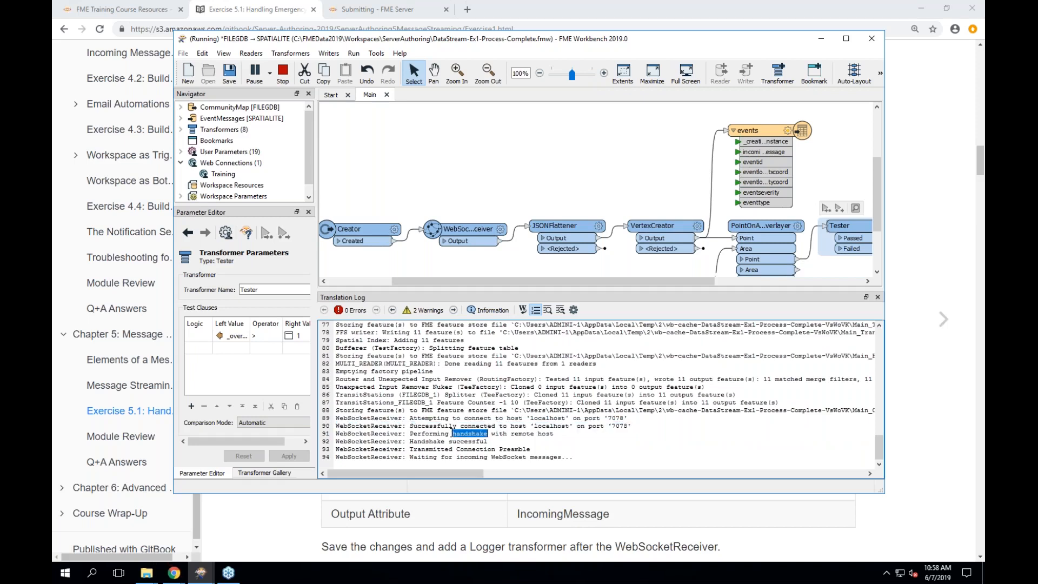
triple_click(430, 450)
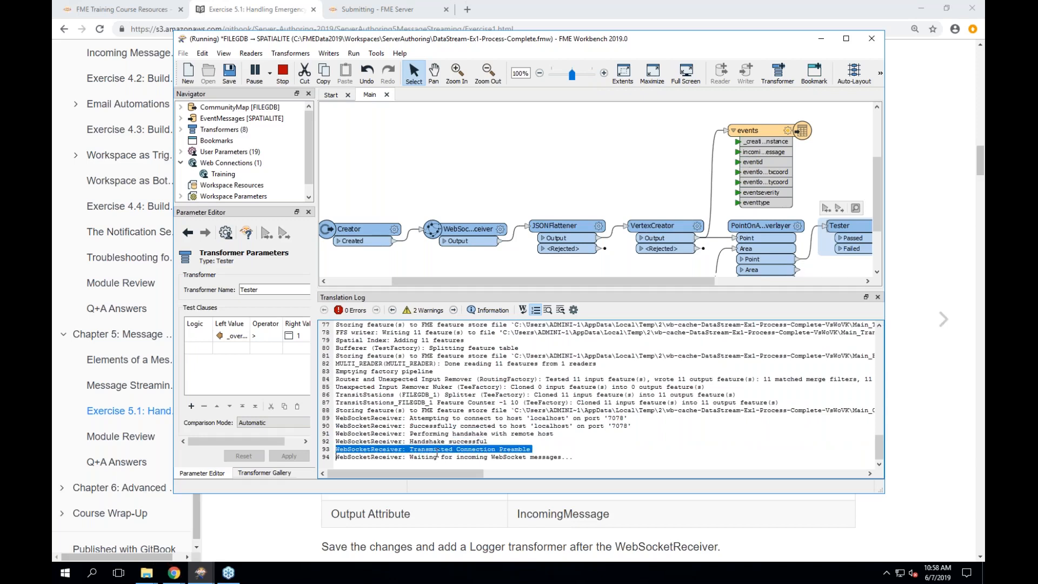
triple_click(436, 457)
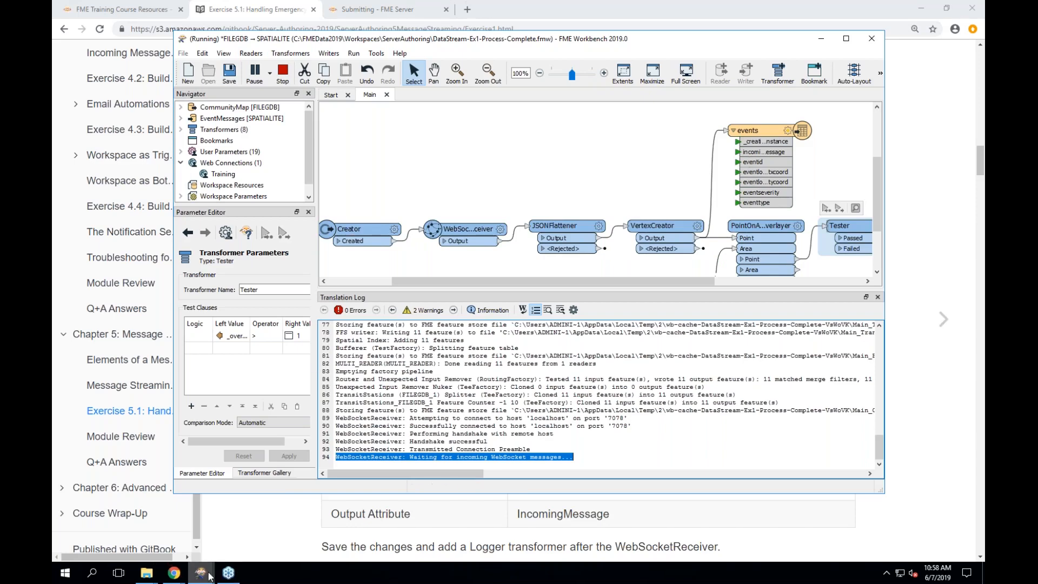
mouse_move(203, 572)
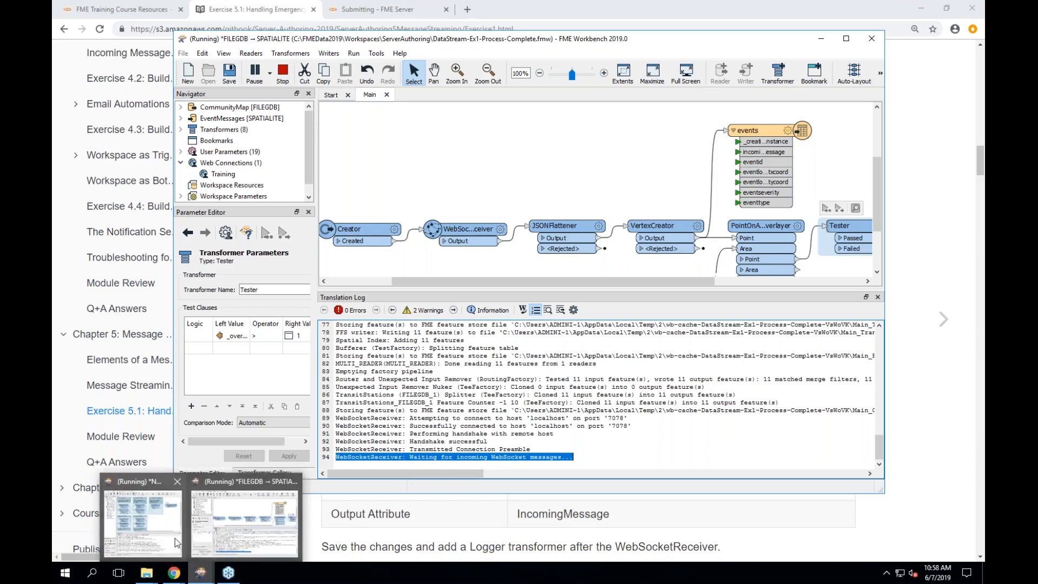
mouse_move(176, 543)
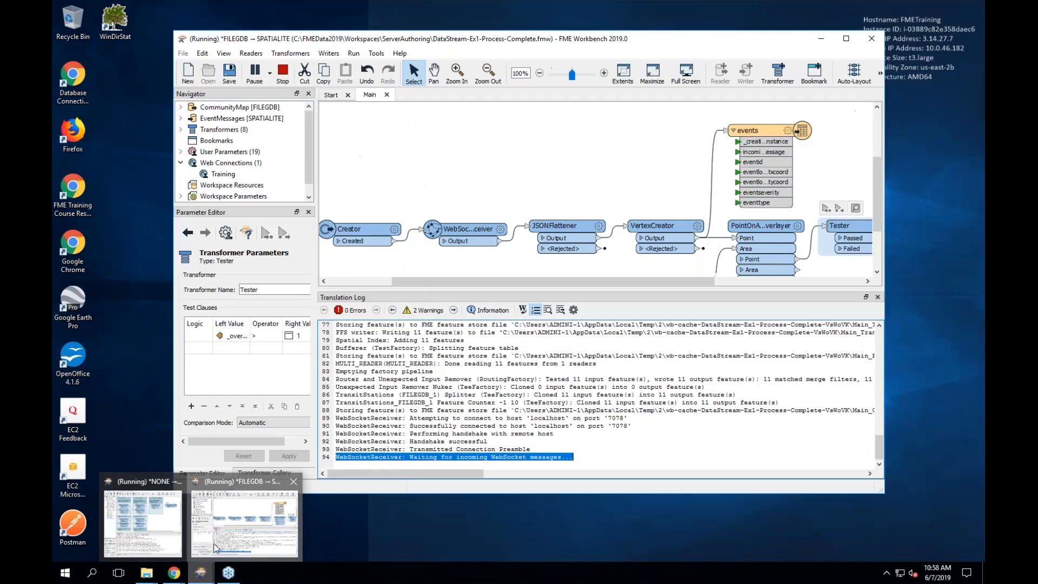
click(213, 543)
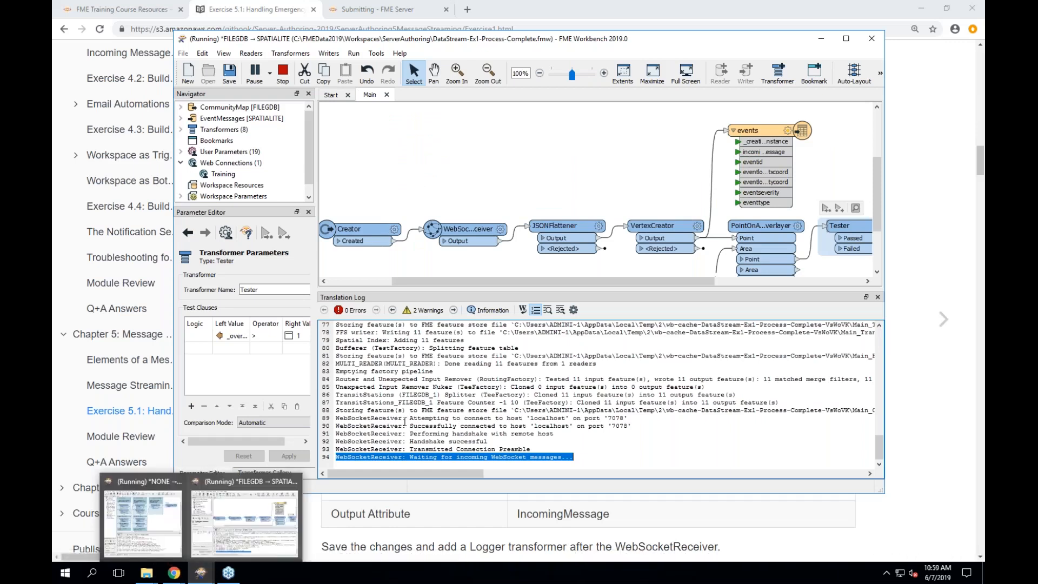
click(404, 420)
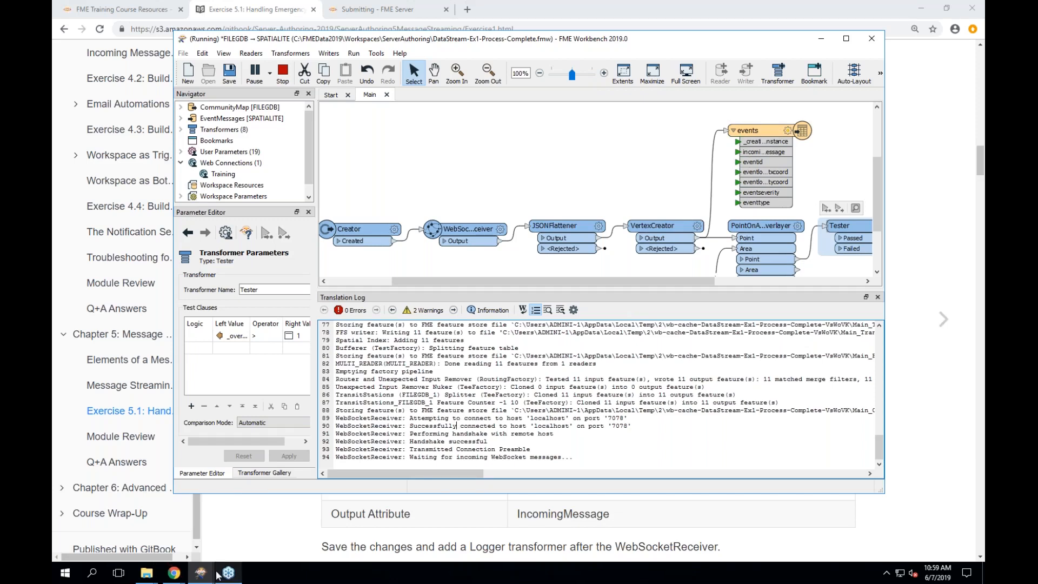
mouse_move(201, 572)
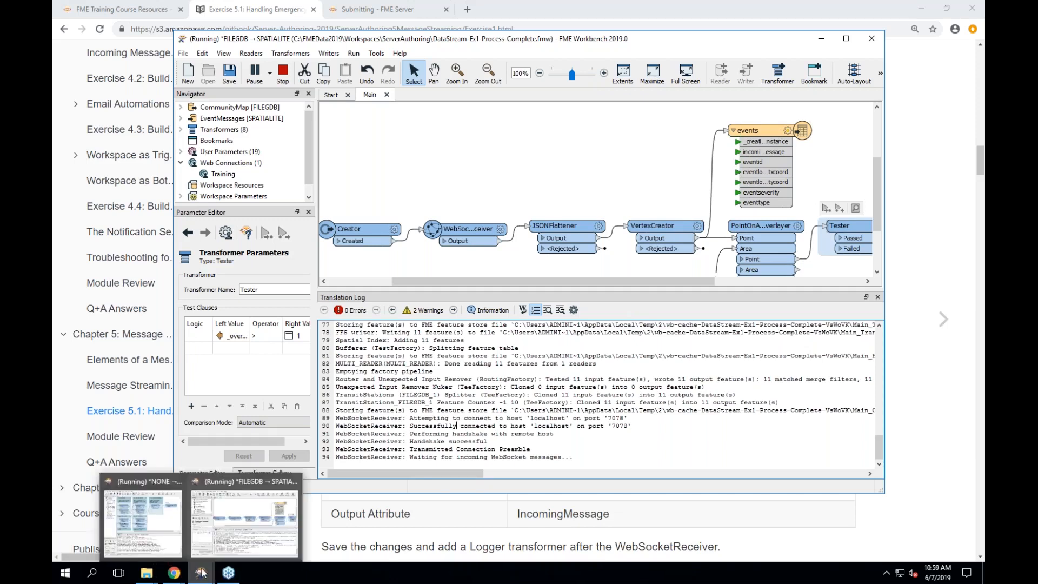
click(170, 527)
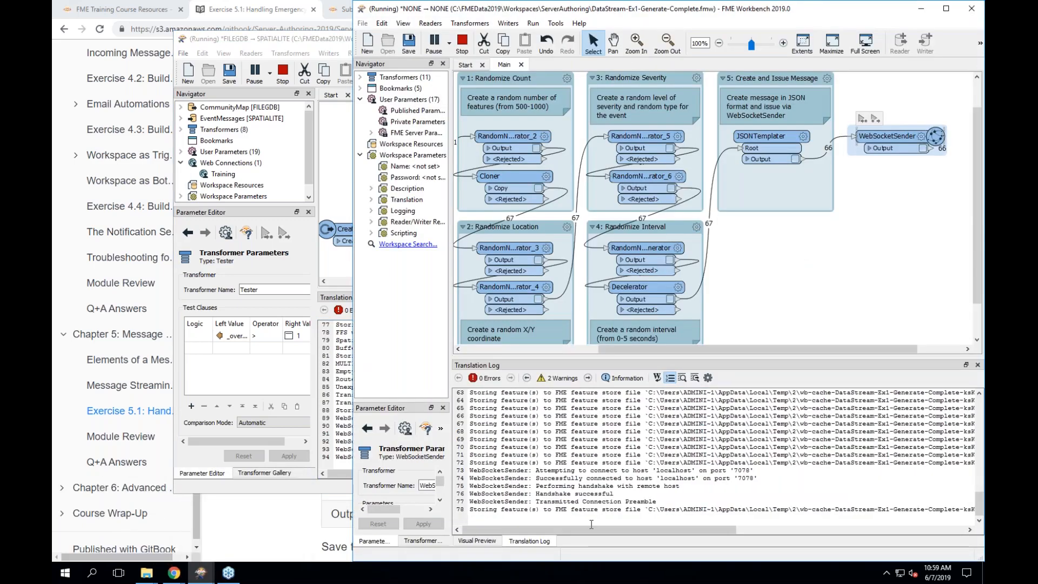
mouse_move(595, 528)
mouse_down()
mouse_move(719, 531)
mouse_move(574, 528)
mouse_up()
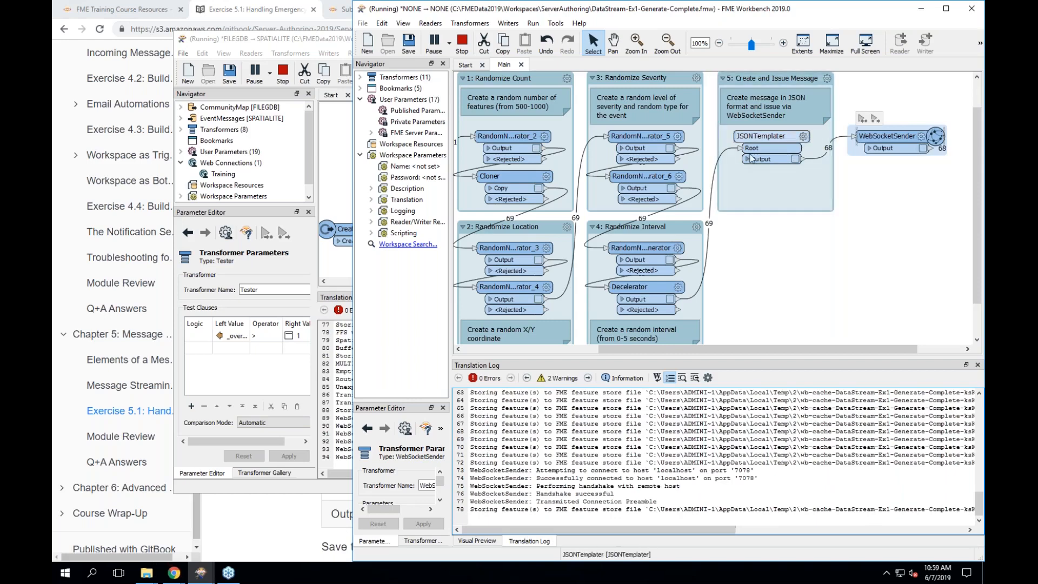
click(327, 255)
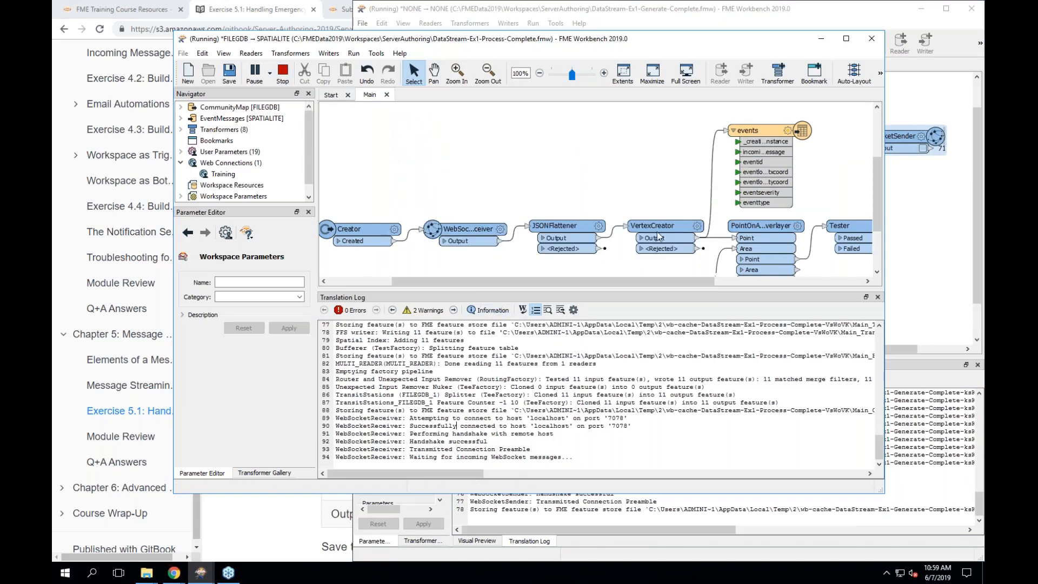
- Scroll the canvas to bring the Bufferer and PointOnAreaOverlayer into view
scroll(632, 261, down, 3)
scroll(631, 261, right, 3)
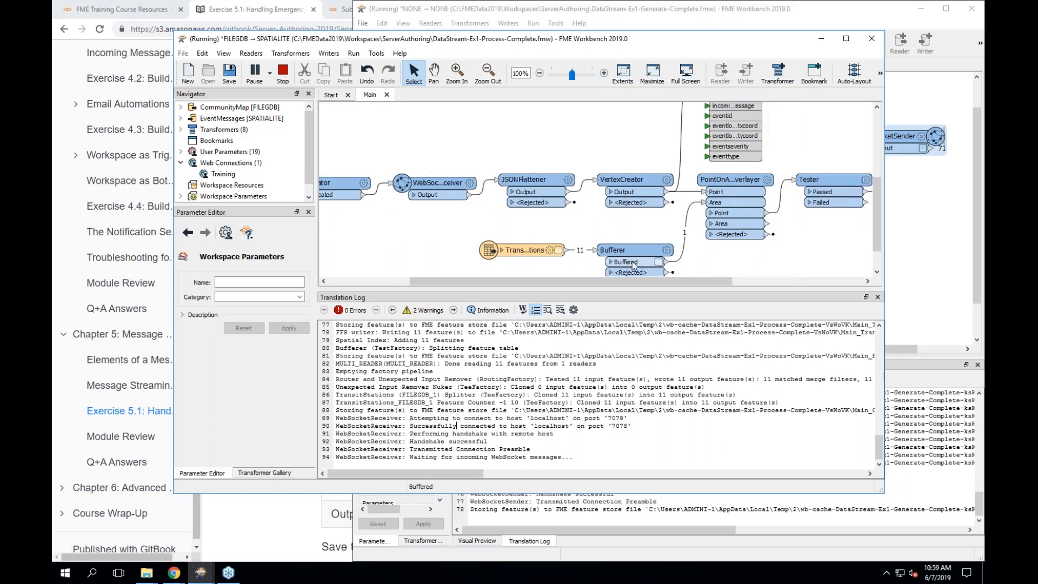
- Set the PointOnAreaOverlayer's Group By Mode to Process When Group Changes (Advanced)
double_click(704, 183)
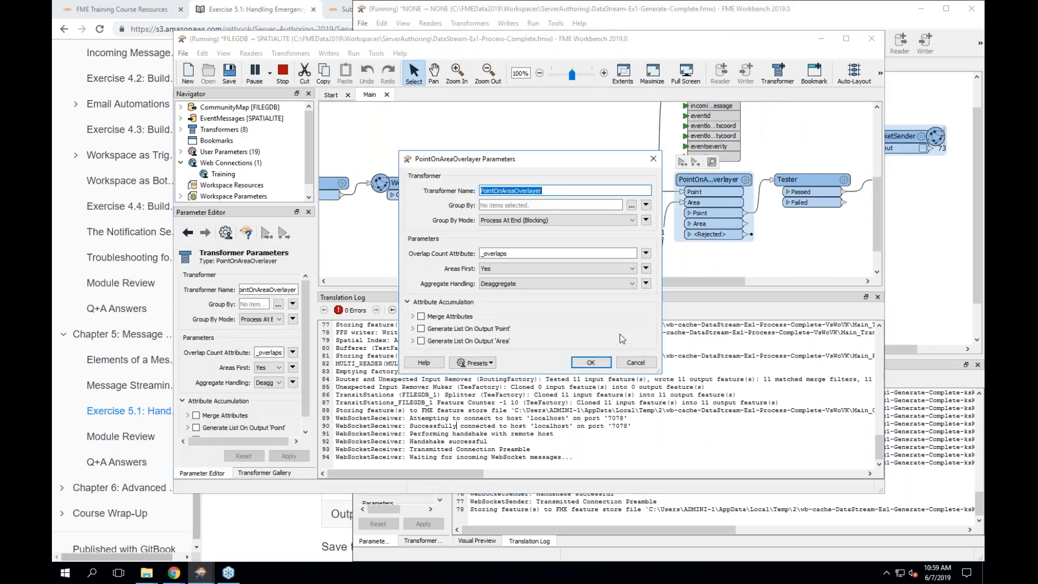
click(563, 220)
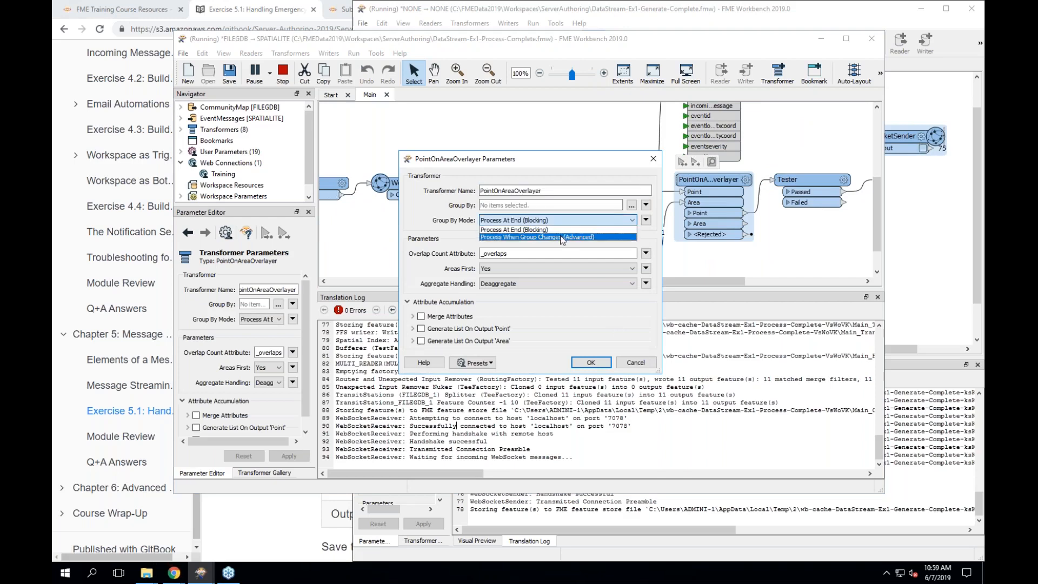
click(560, 237)
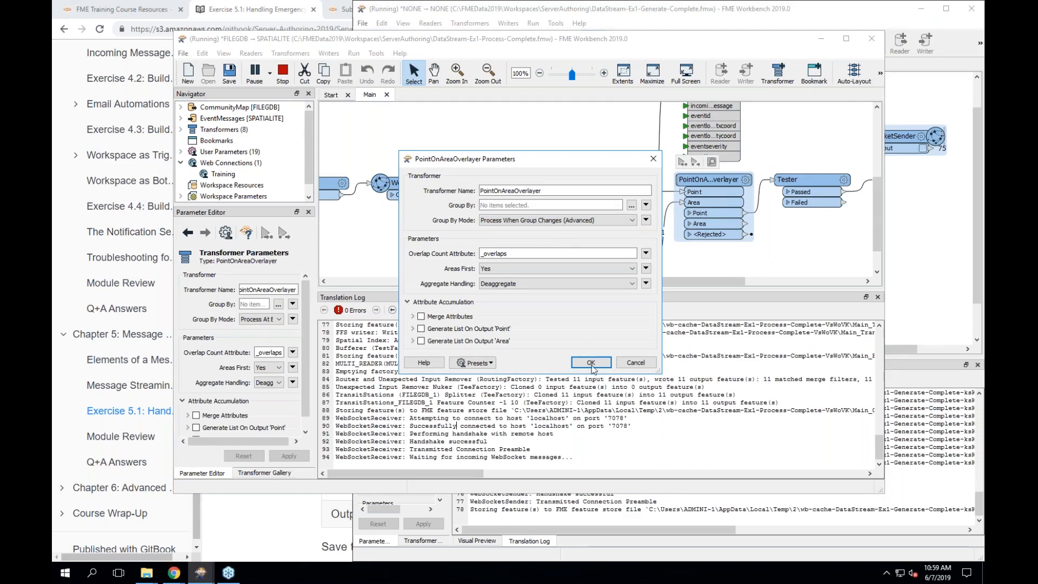
click(591, 362)
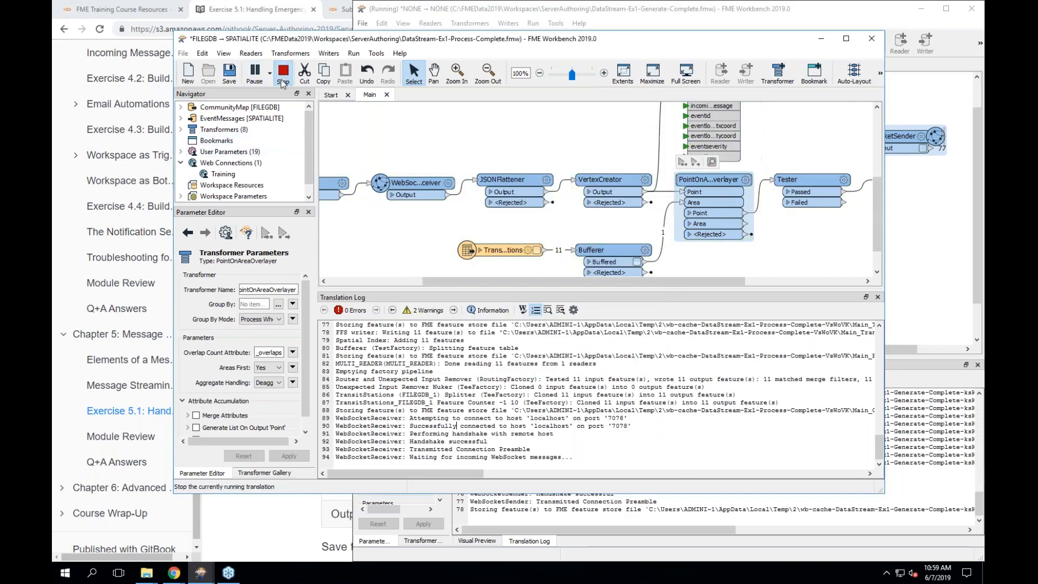
- Rerun the workspace with its translation parameters, then bring the Chrome exercise instructions back into view
click(252, 71)
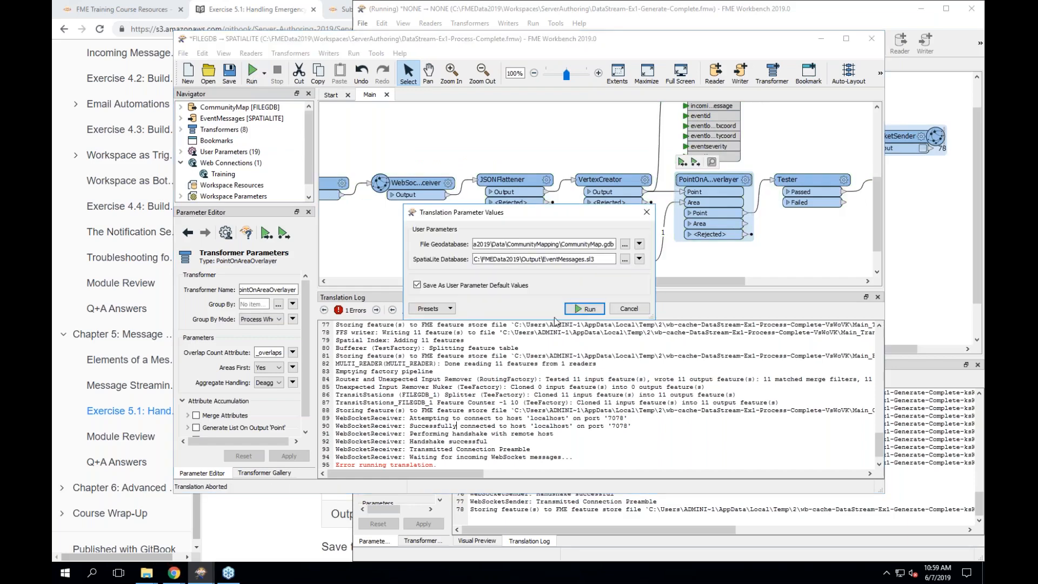
click(585, 308)
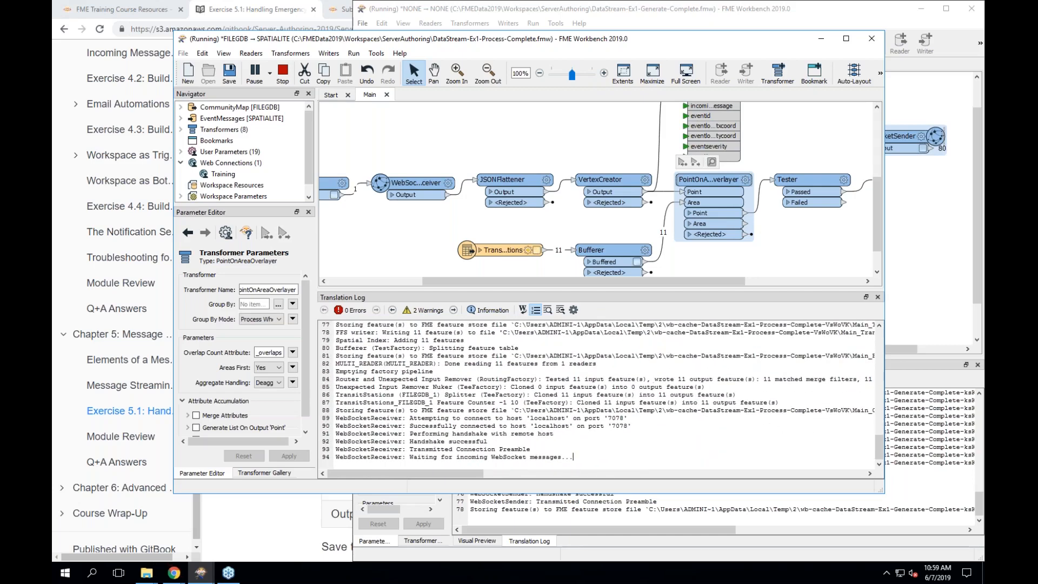
click(176, 576)
click(132, 519)
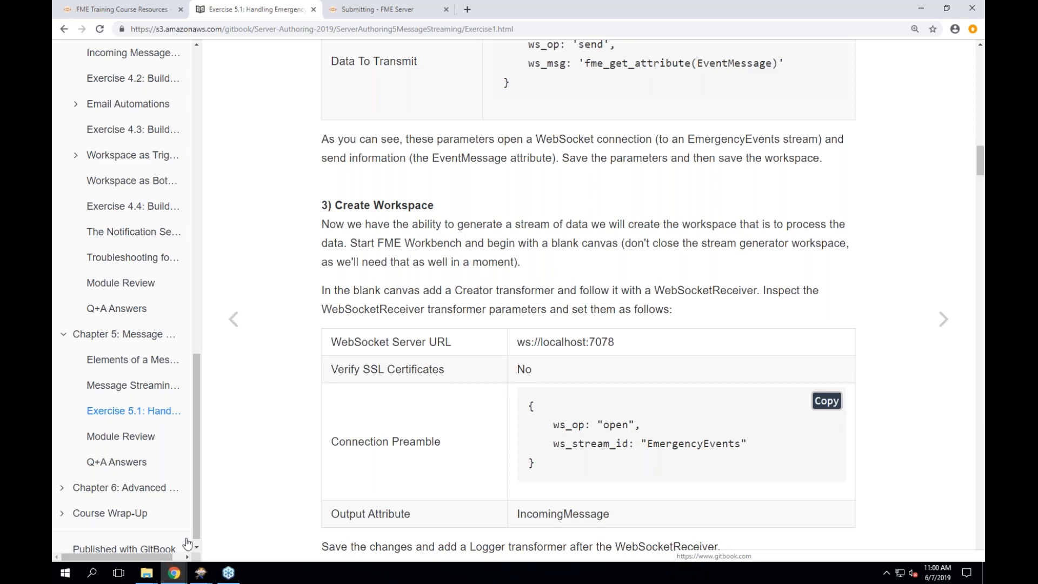
click(205, 572)
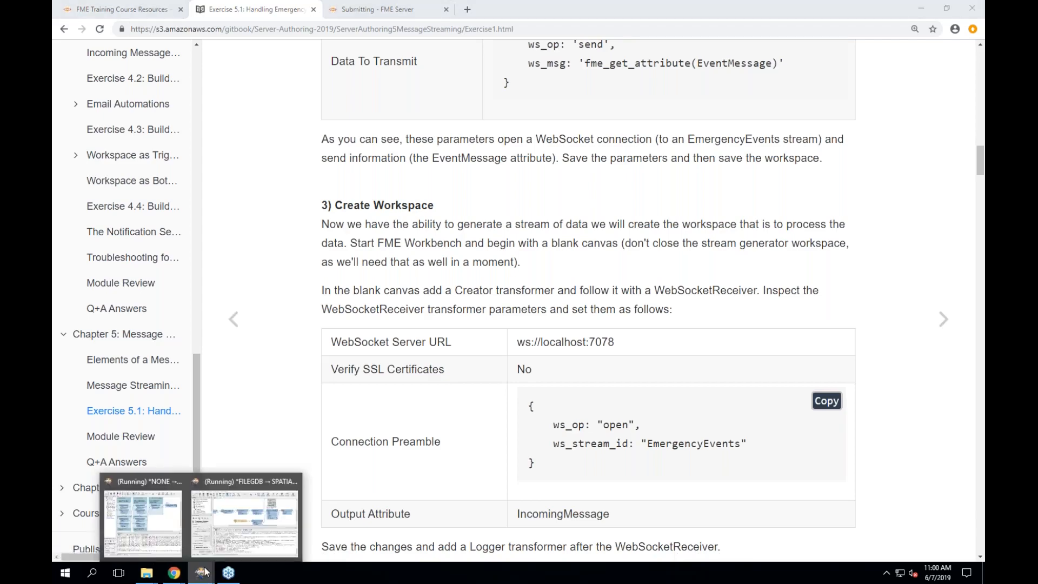
click(245, 522)
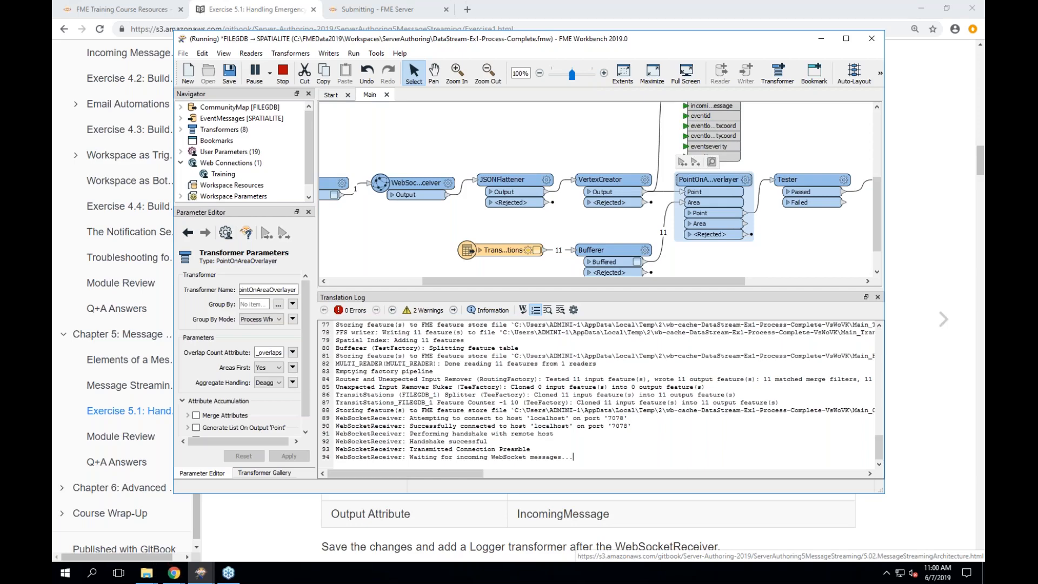
click(822, 39)
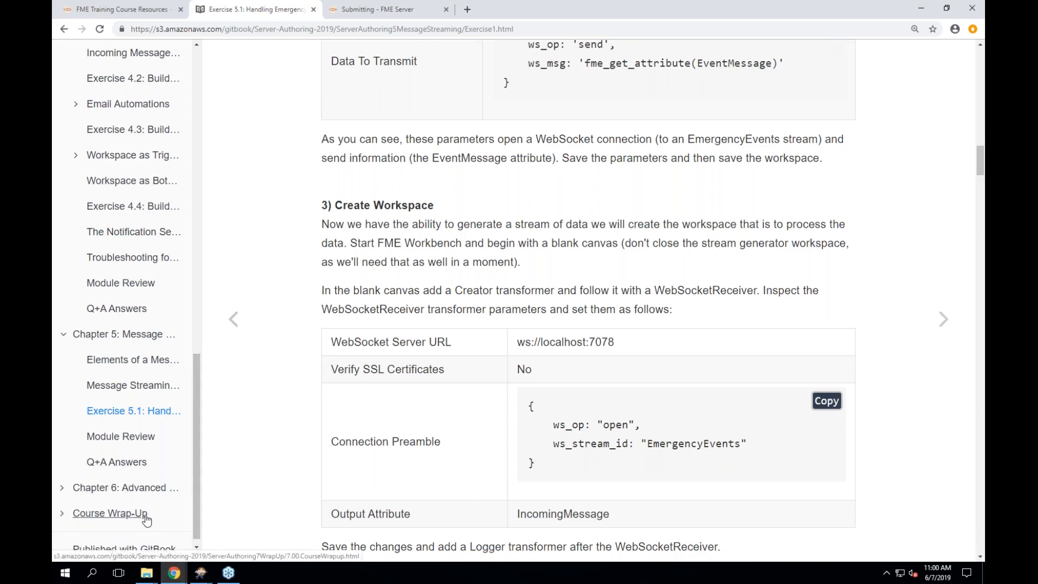
- Go to Course Wrap-Up's Product Information and Resources page and read down to Safe Support Team
click(146, 516)
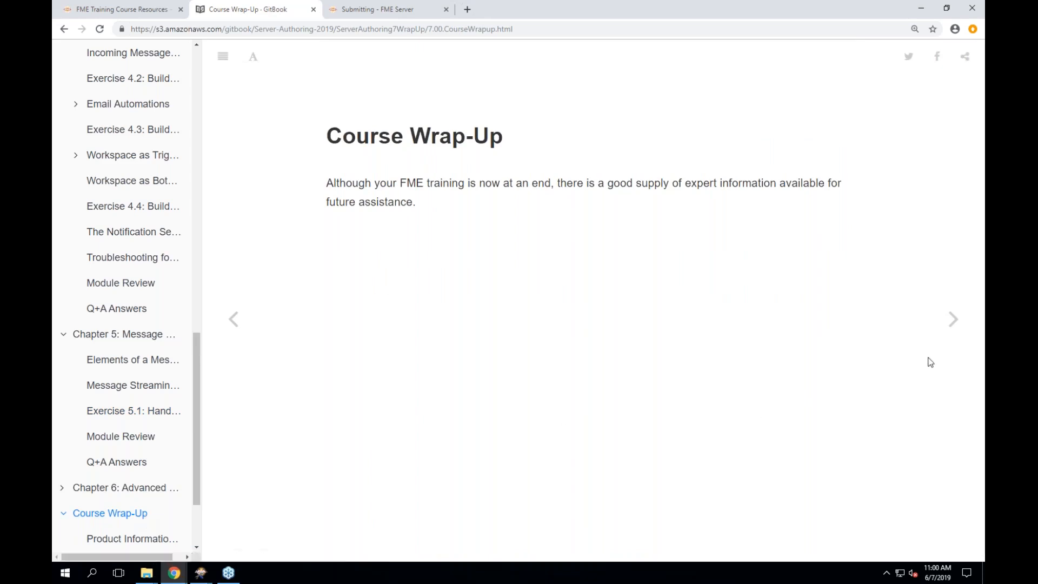
click(954, 324)
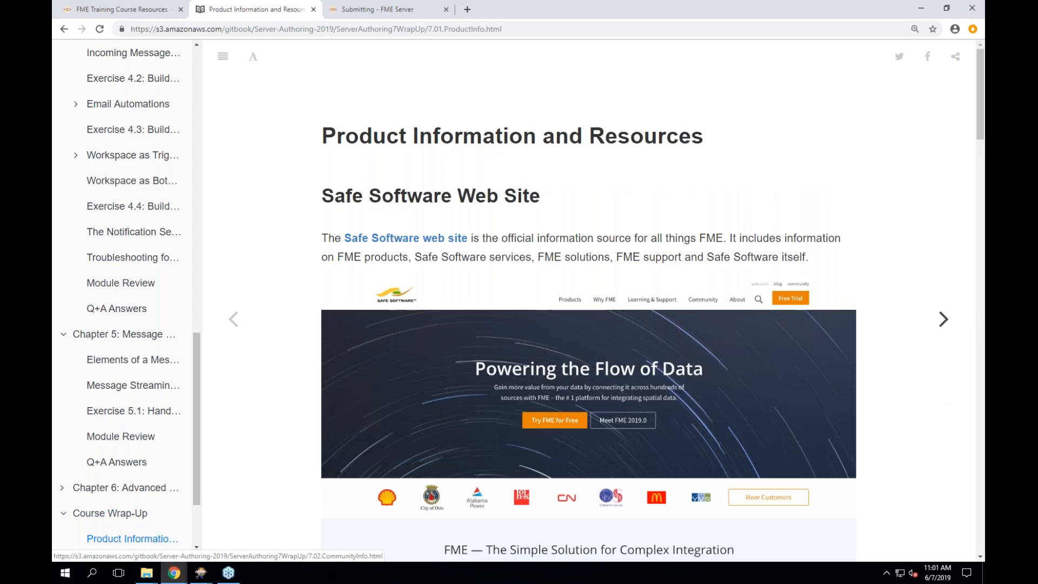
scroll(935, 406, down, 1)
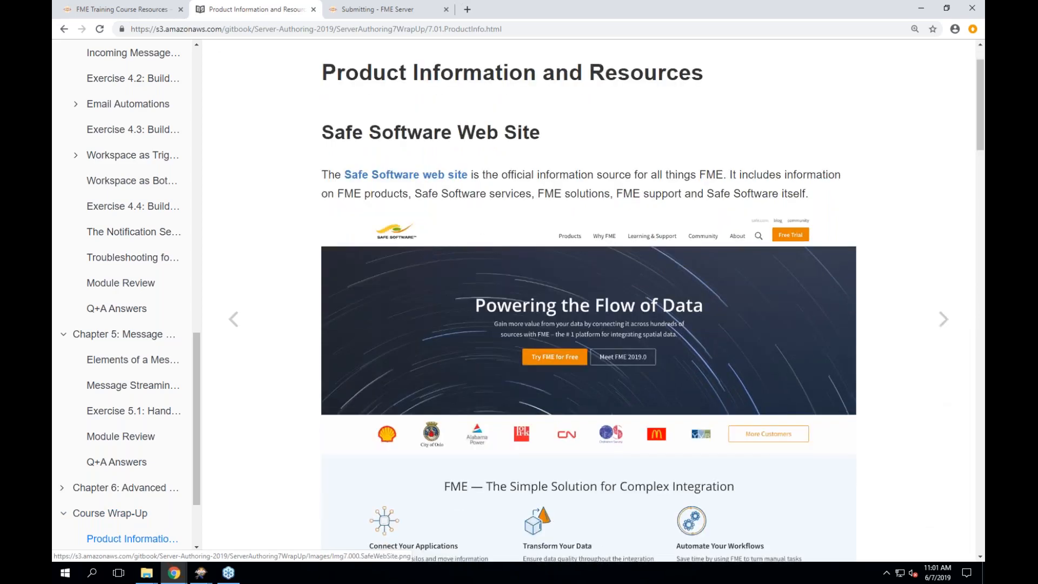
scroll(589, 303, down, 2)
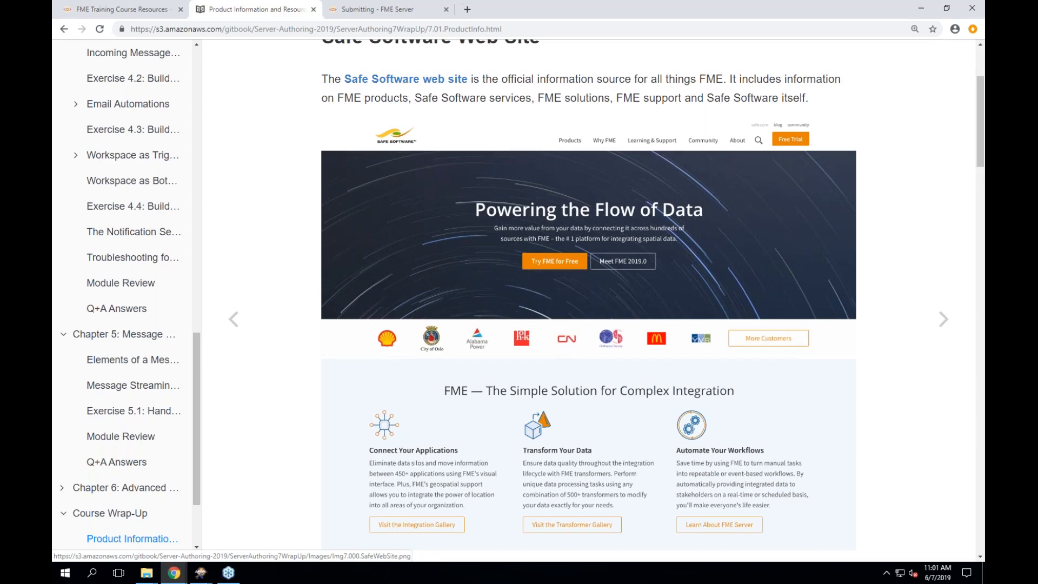
scroll(589, 302, down, 3)
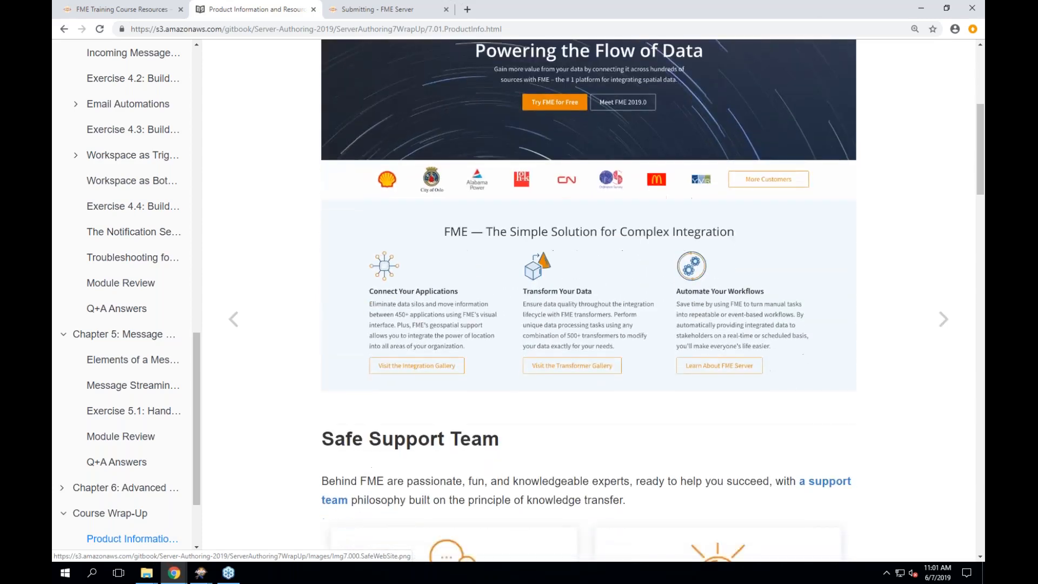
scroll(589, 303, down, 3)
scroll(589, 303, down, 3)
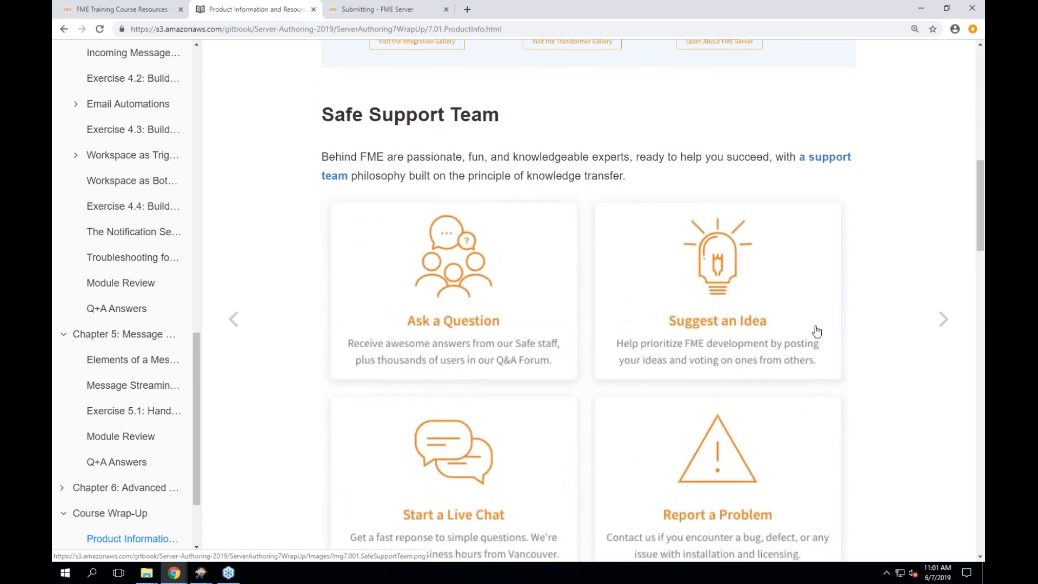
scroll(887, 325, down, 1)
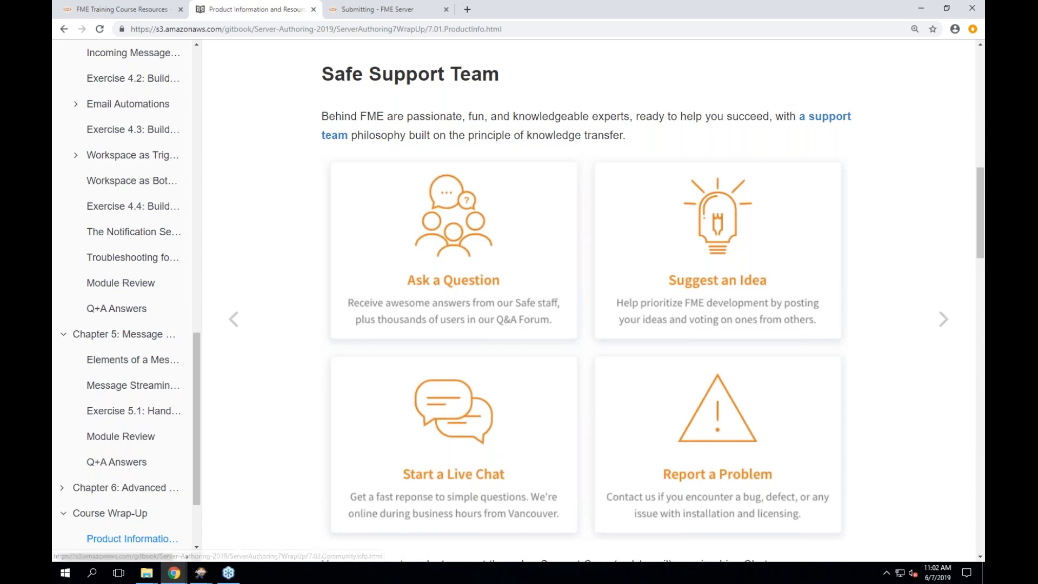
scroll(653, 394, down, 1)
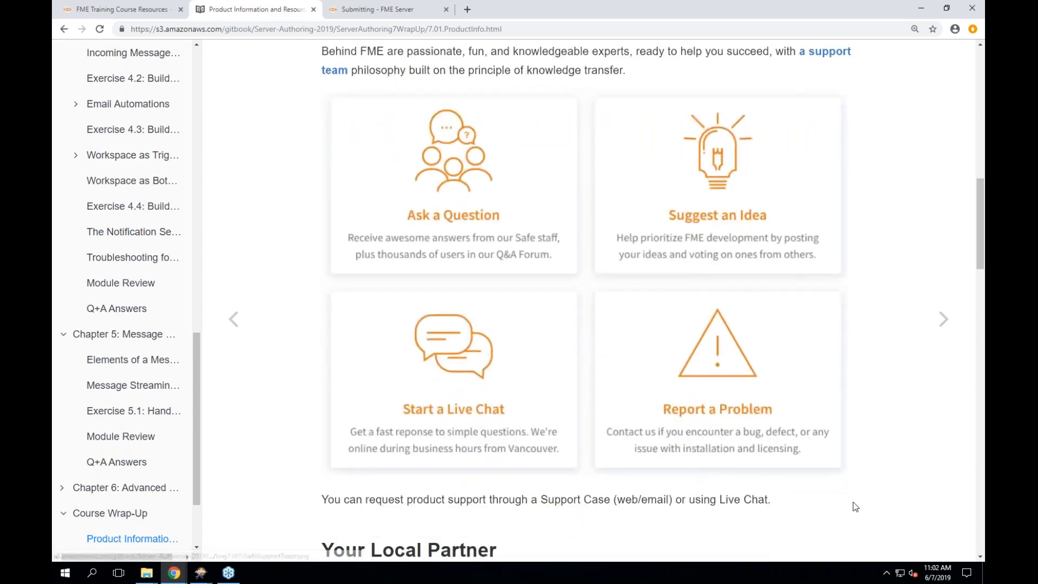
scroll(854, 506, down, 1)
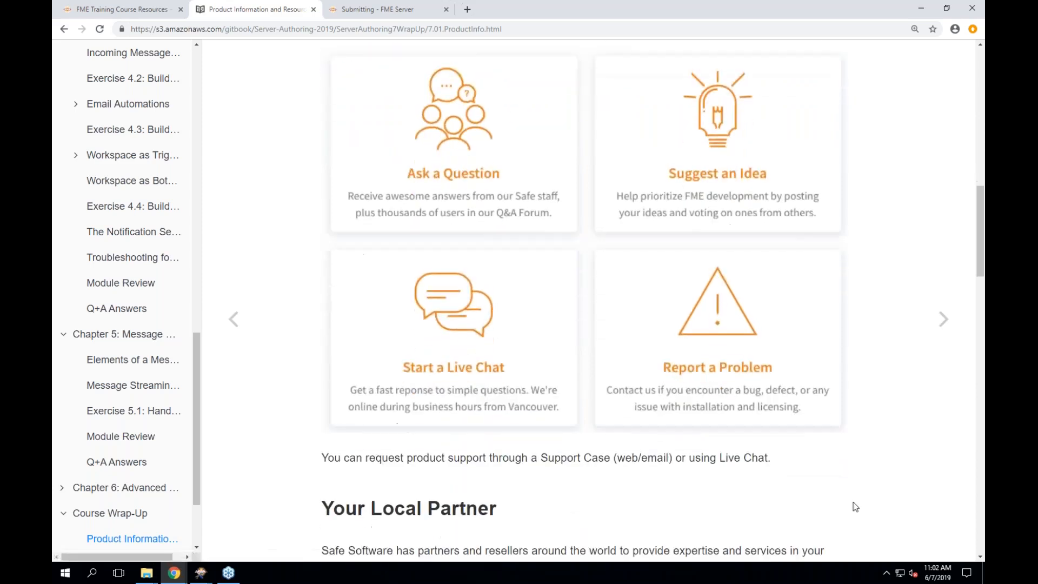
- Advance to the Community Information and Resources page and scroll through Ideas Exchange to The FME Channel
click(945, 328)
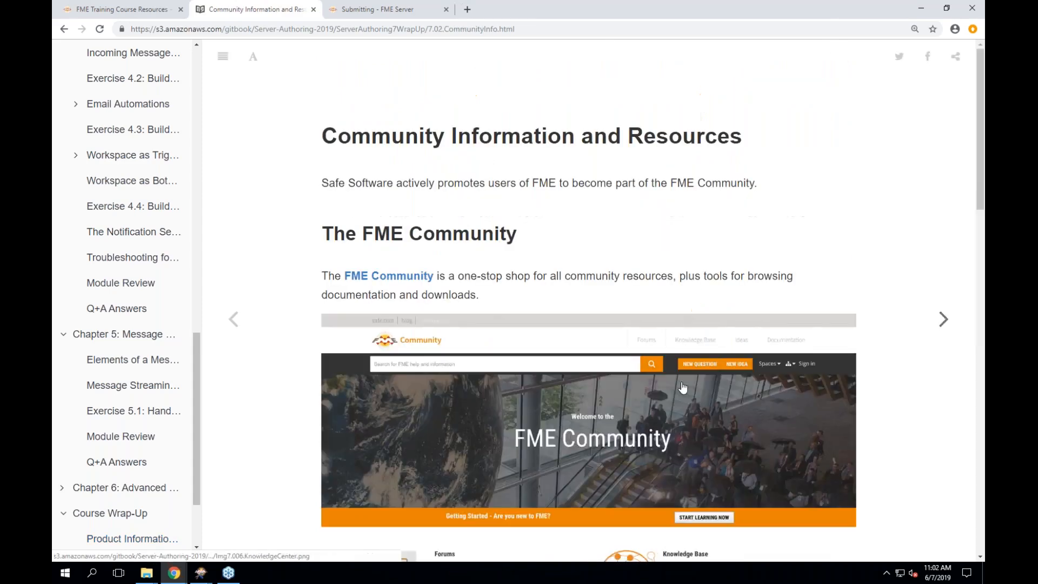
scroll(880, 350, down, 3)
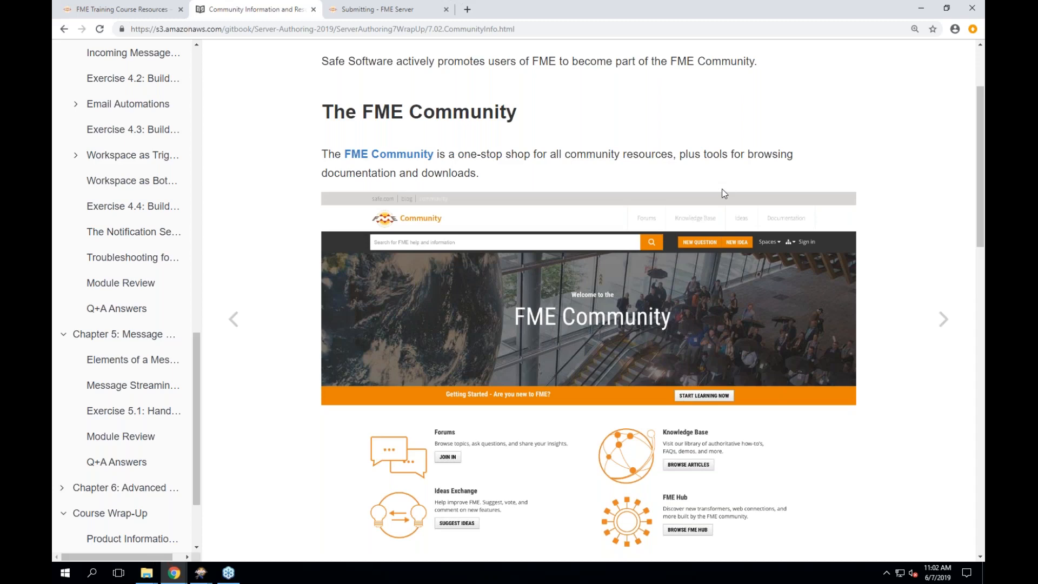
scroll(723, 192, down, 3)
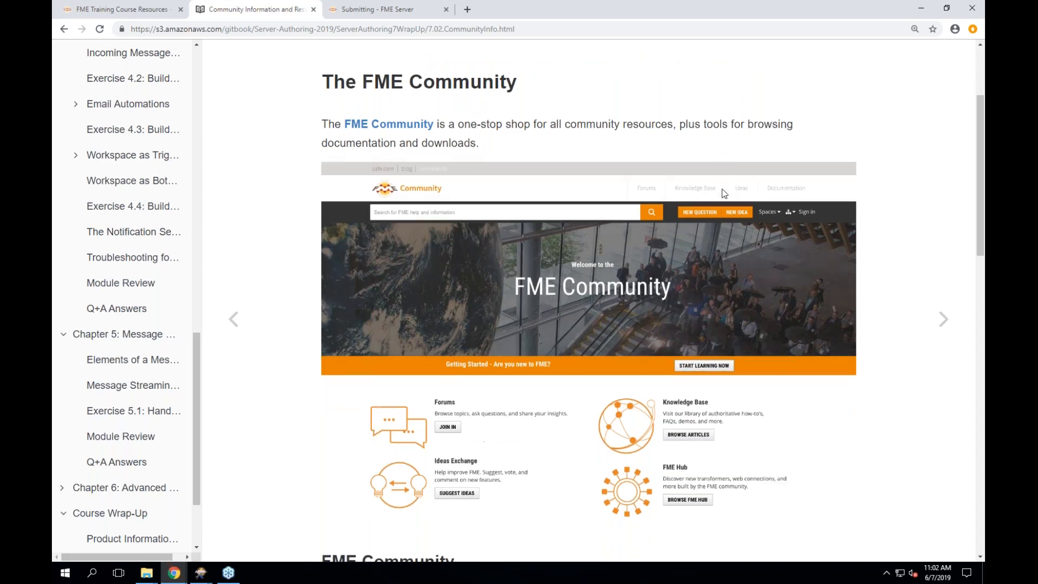
scroll(589, 300, down, 10)
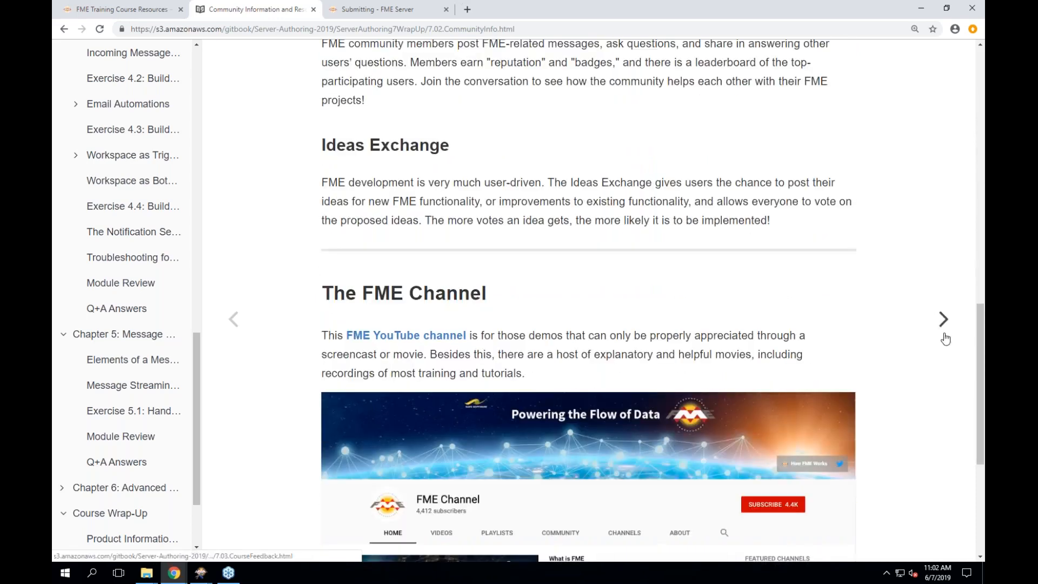
scroll(854, 371, down, 2)
scroll(853, 371, down, 2)
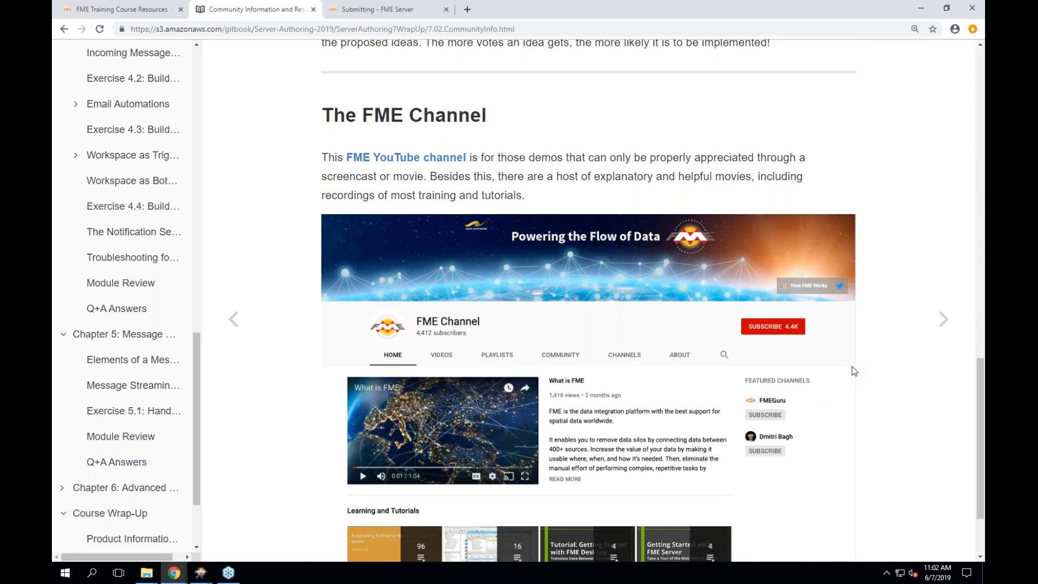
scroll(879, 390, down, 2)
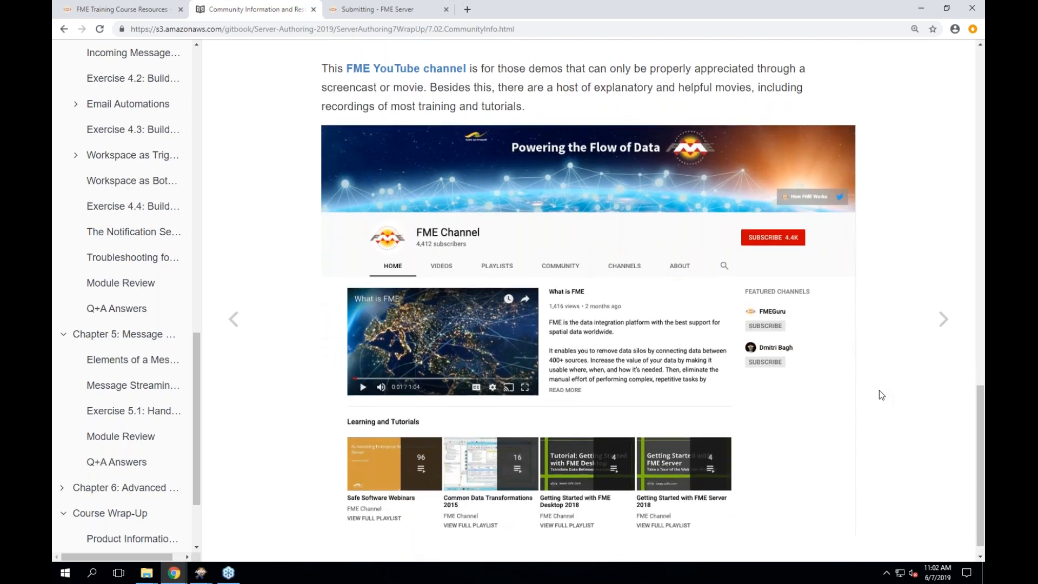
- Review the Feedback and Certificates page and its course feedback form, then advance to the Thank You page
click(942, 320)
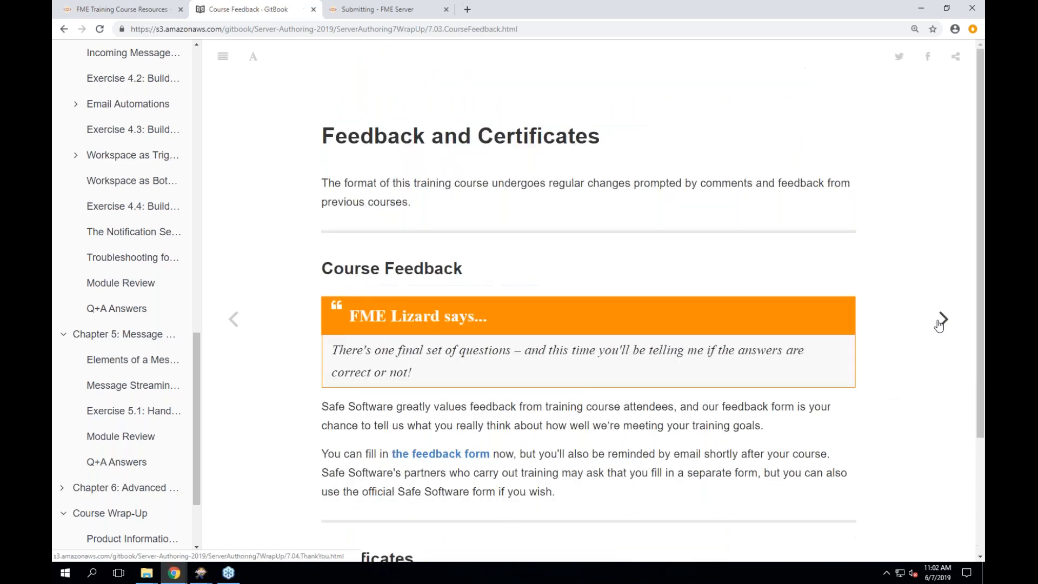
scroll(941, 322, down, 1)
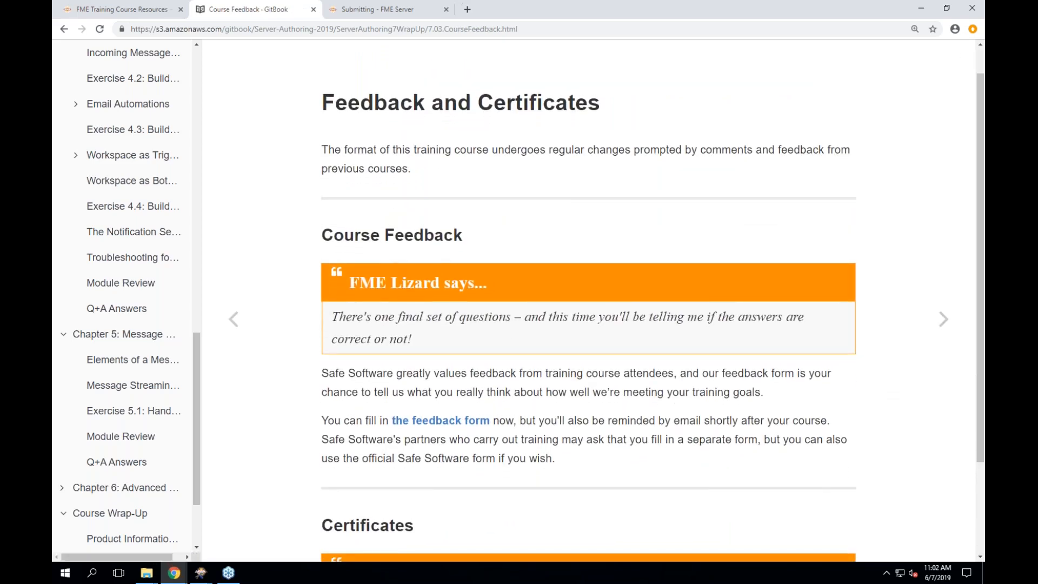
click(430, 427)
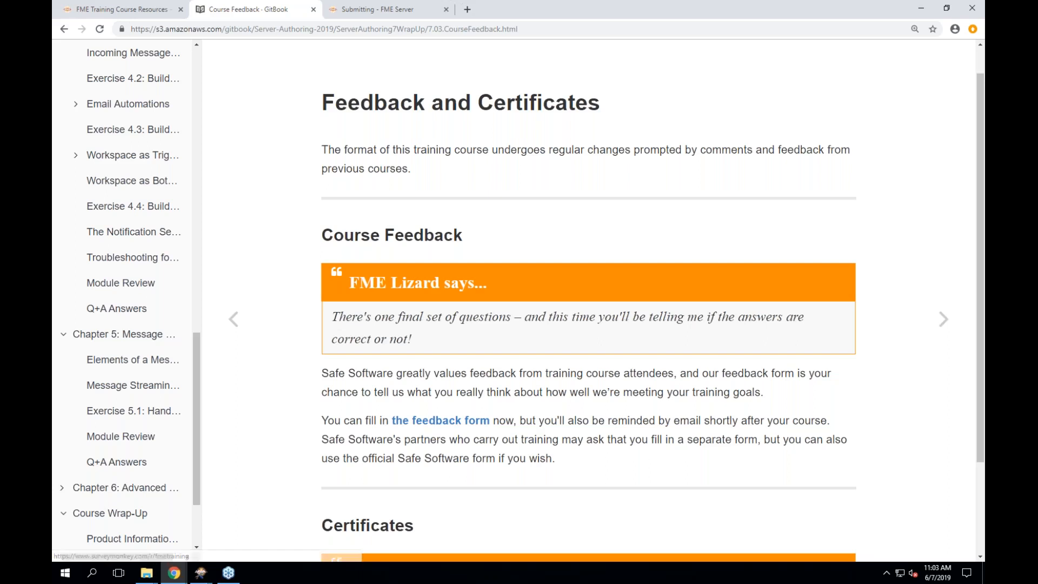
scroll(588, 324, down, 2)
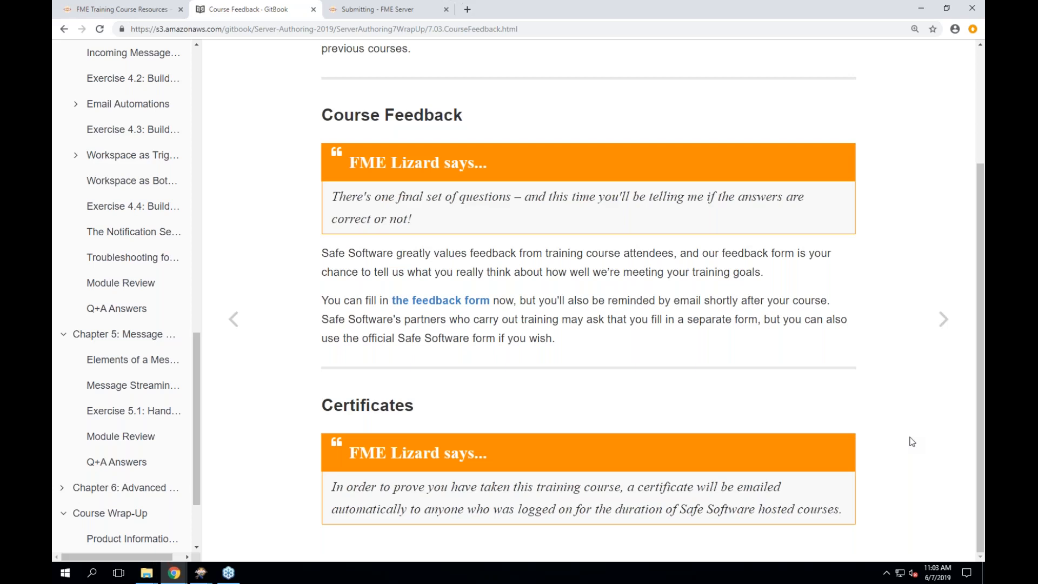
click(947, 320)
scroll(861, 387, down, 1)
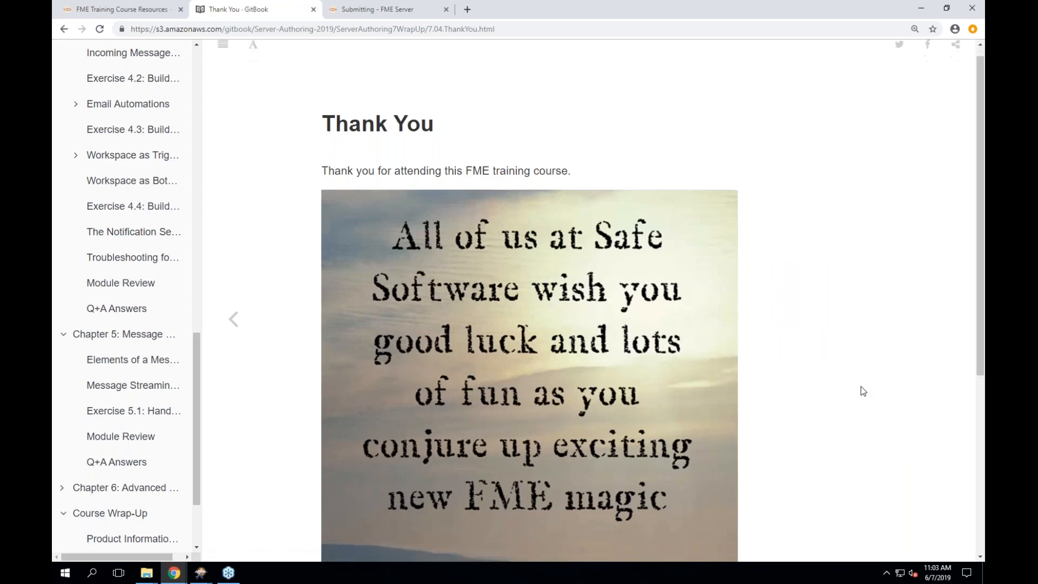